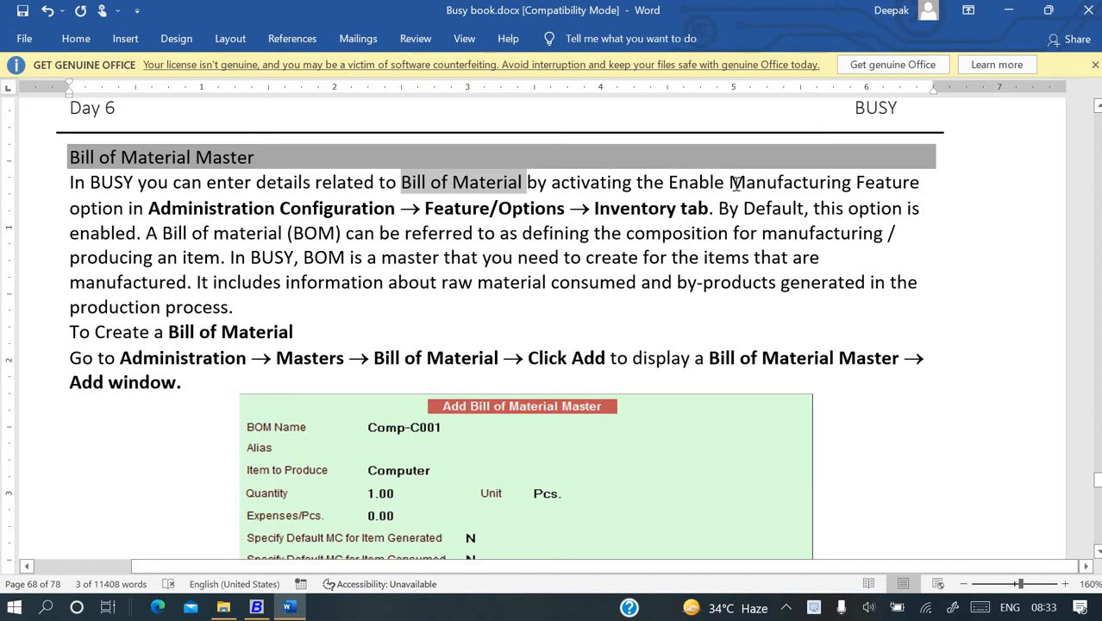
Highlight "Manufacturing Feature" in the Bill of Material Master introduction and switch to Busy
drag(728, 182, 919, 188)
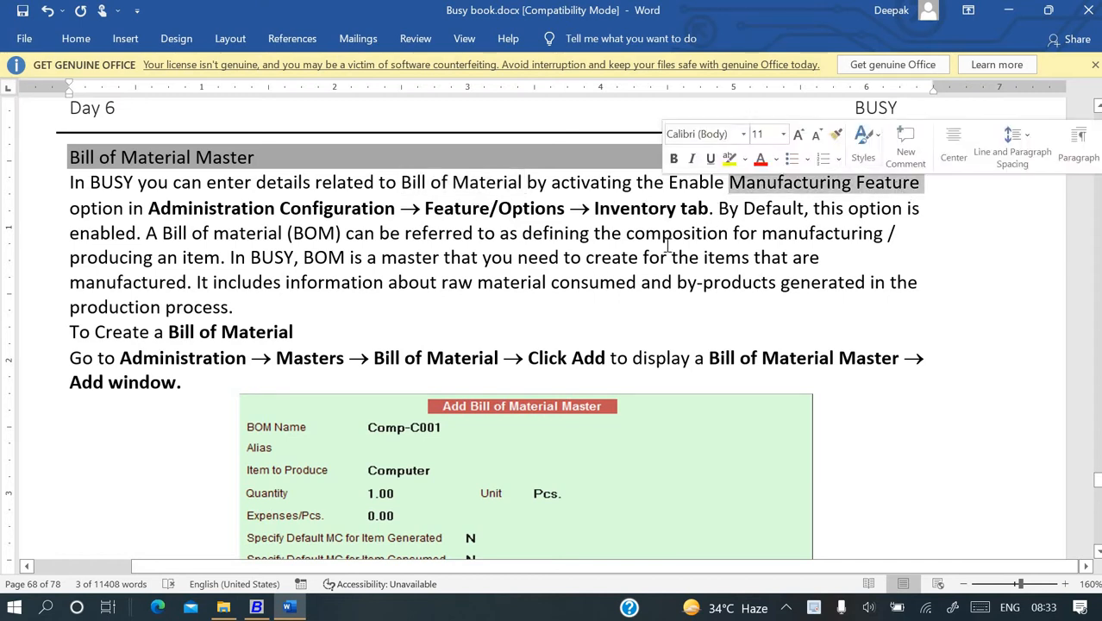
click(601, 267)
key(alt+Tab)
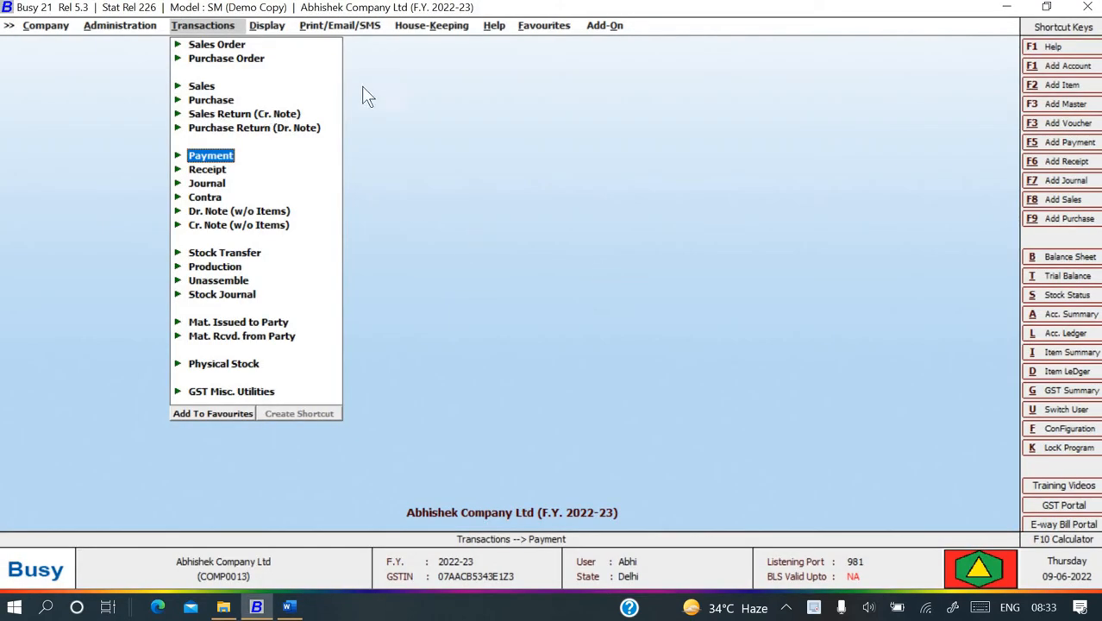
Open the Inventory section of the Features / Options configuration, check Enable Manufacturing Features, and return to the Administration menu
key(Left)
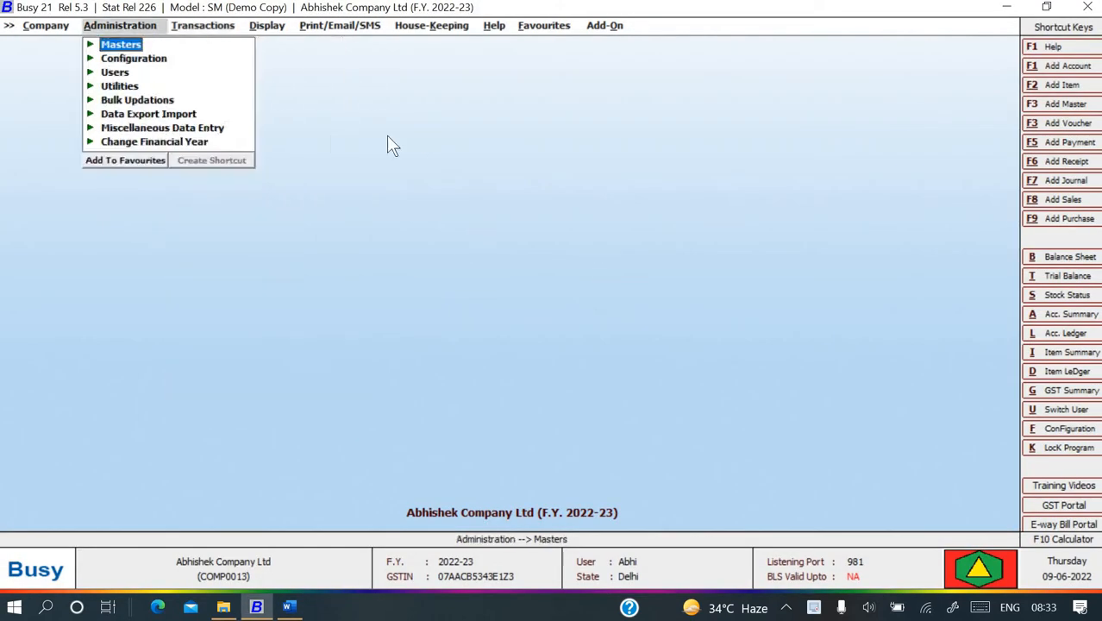
key(Right)
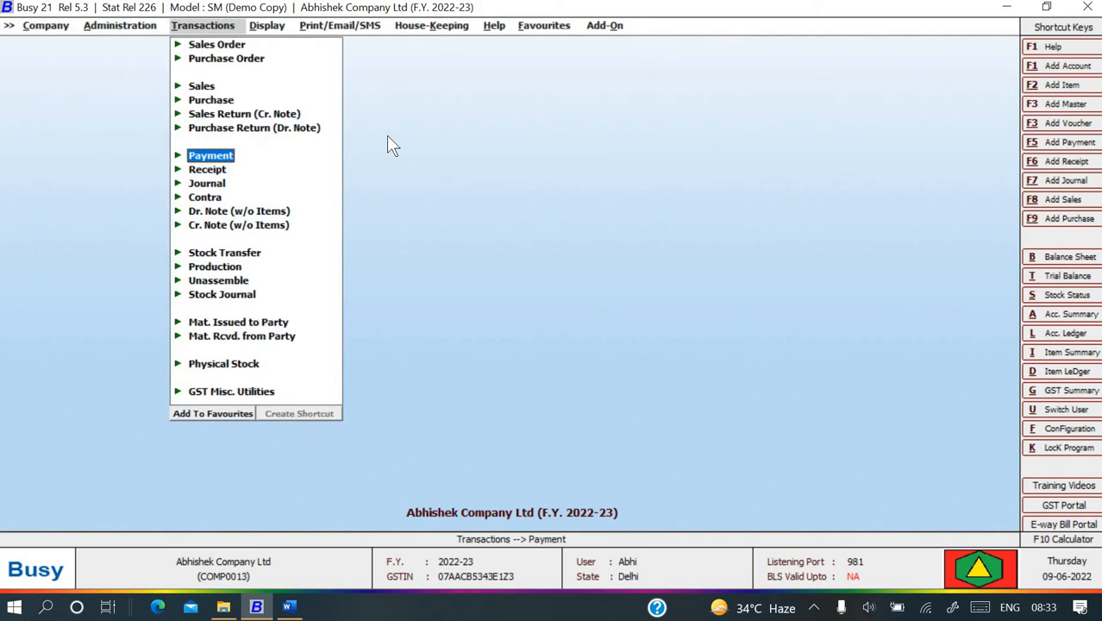
key(Left)
key(Down)
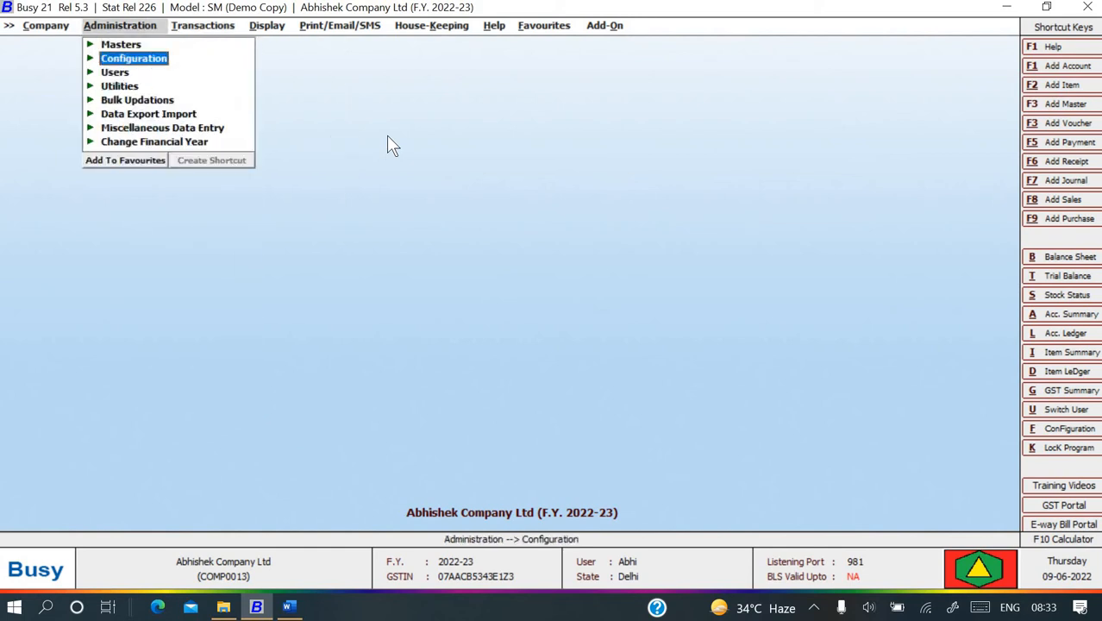
key(Right)
key(Return)
key(Down)
key(Down)
key(Down)
key(Down)
key(Down)
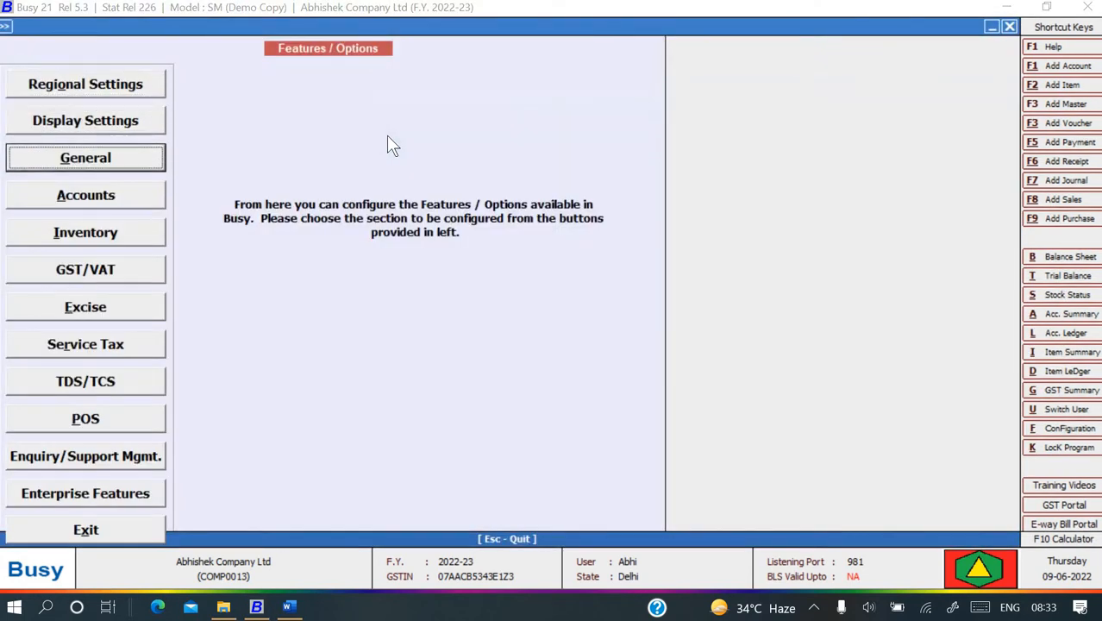
key(Up)
key(Return)
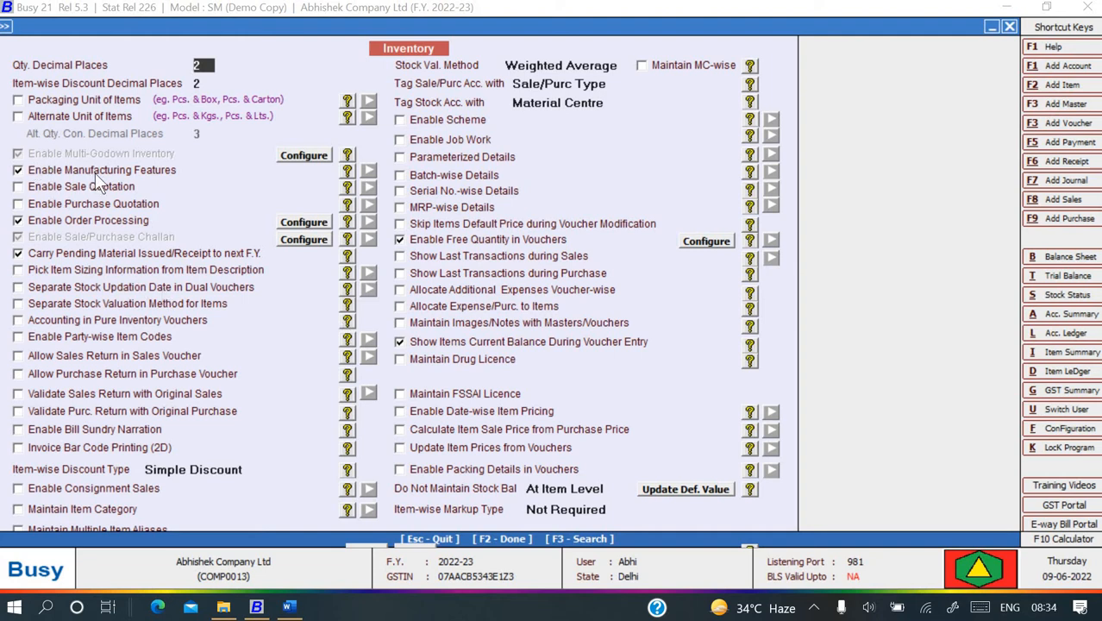
key(Escape)
key(Escape)
key(Escape)
key(Escape)
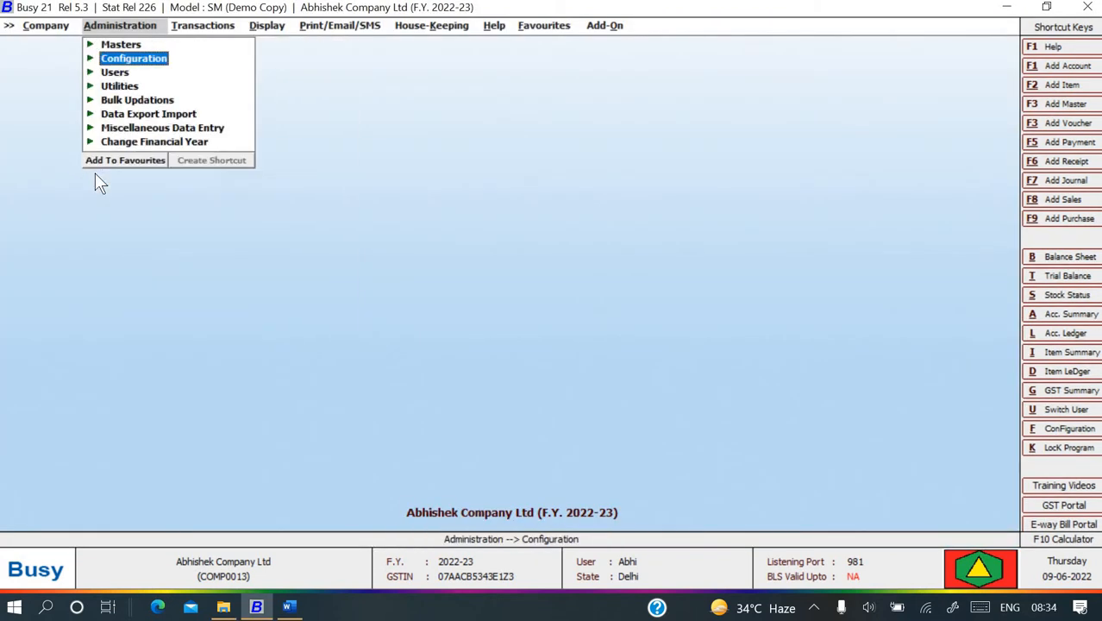
Expand the Administration masters and go to Bill of Material
key(Return)
key(Up)
key(Return)
key(Down)
key(Down)
key(Down)
key(Down)
key(Down)
key(Down)
key(Down)
key(Down)
key(Down)
key(Down)
key(Down)
key(Down)
key(Down)
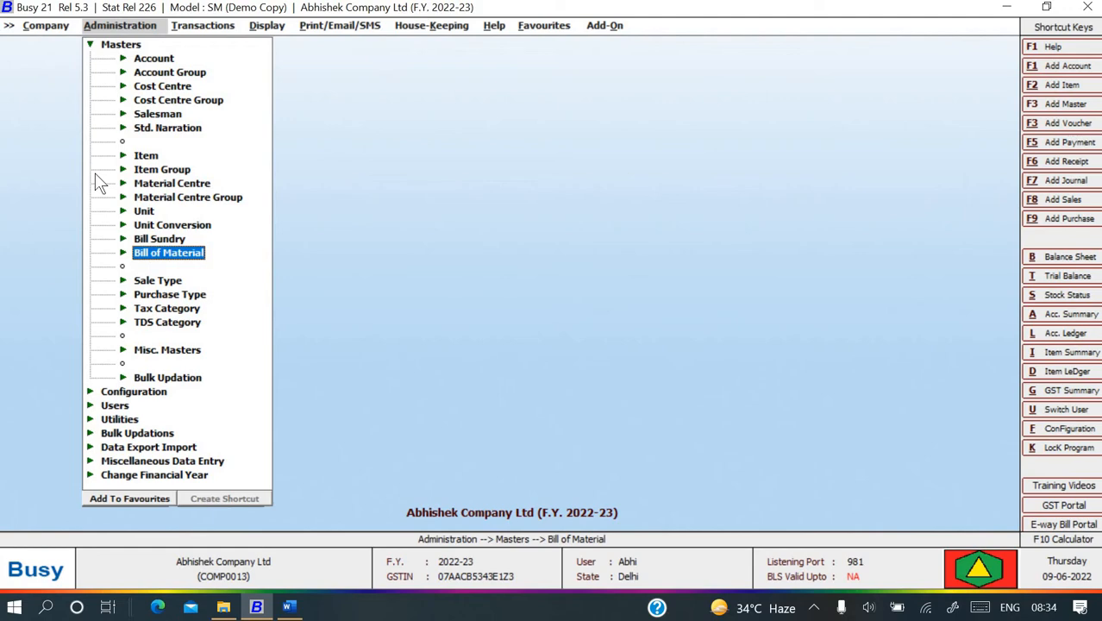
Switch to the Word document and review the sample Add Bill of Material Master form
key(alt+Tab)
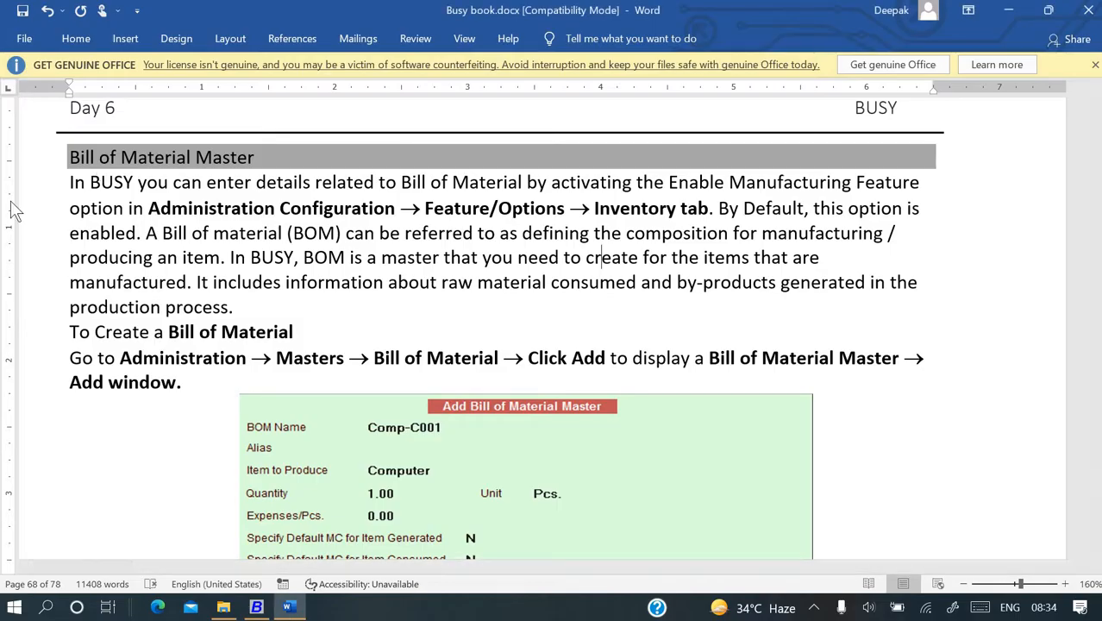
scroll(303, 293, down, 4)
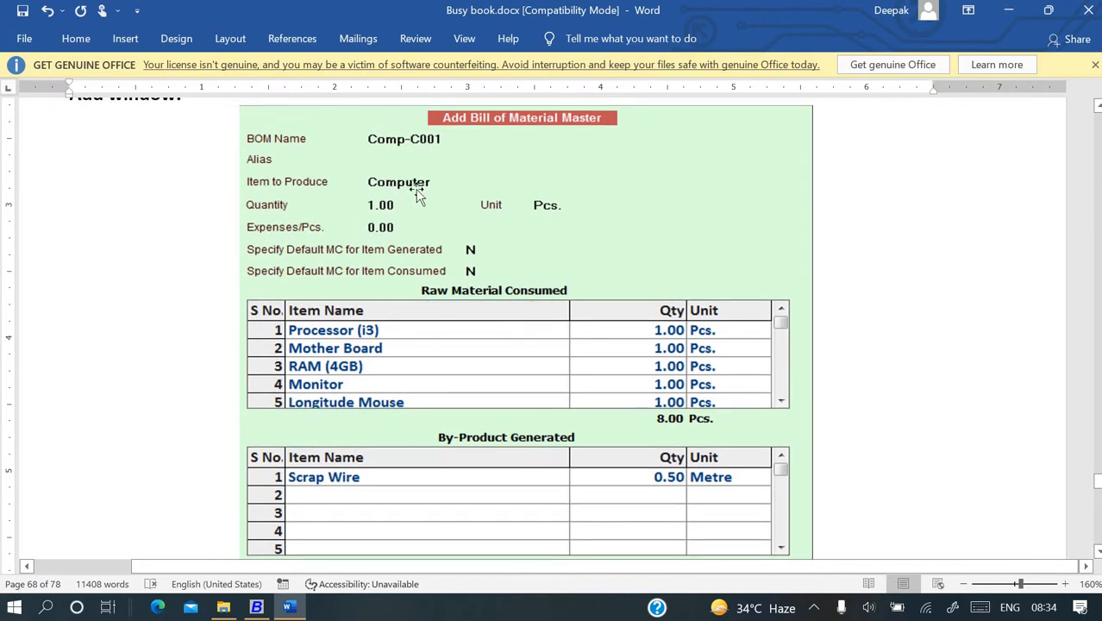
scroll(406, 277, down, 2)
scroll(408, 279, up, 2)
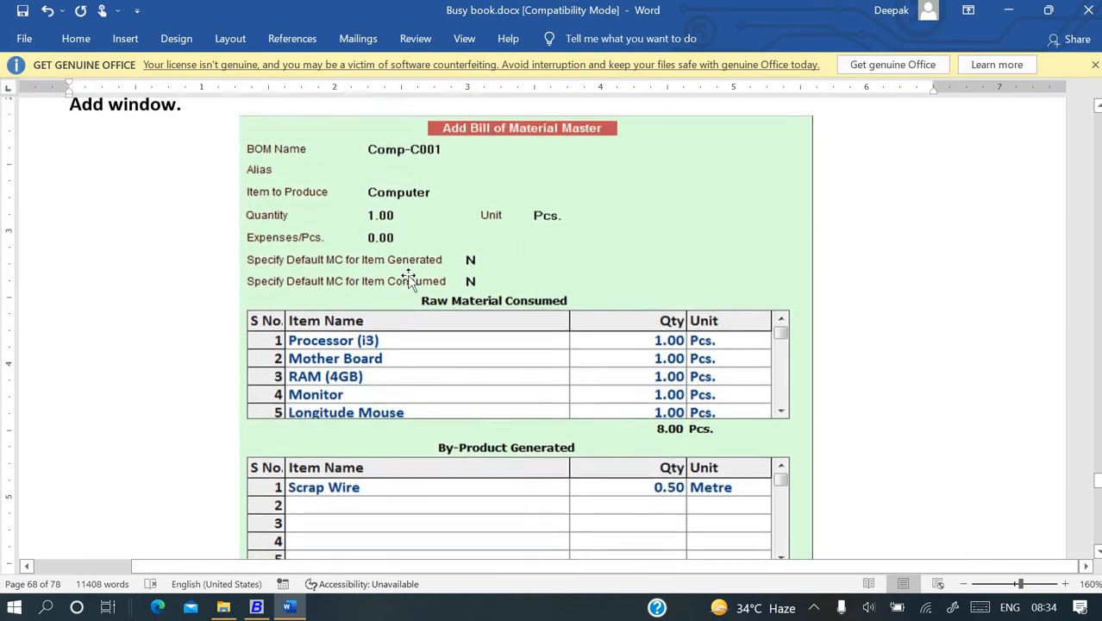
scroll(409, 281, up, 2)
Switch back to Busy, start adding a new Bill of Material, and enter Computer as the BOM name
key(alt+Tab)
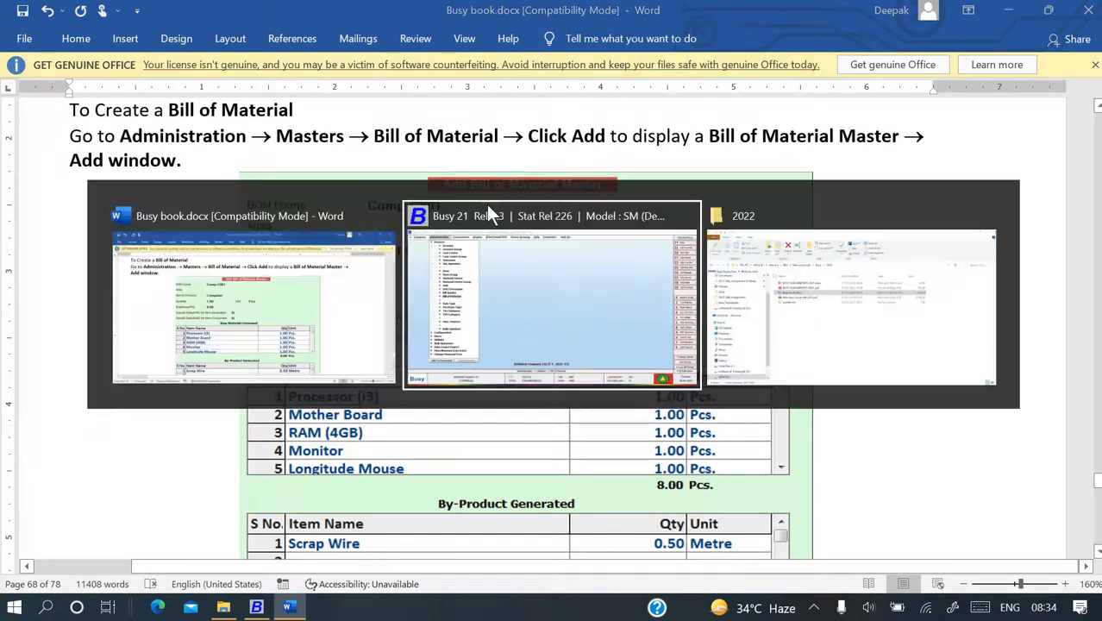
click(488, 214)
key(Return)
key(Return)
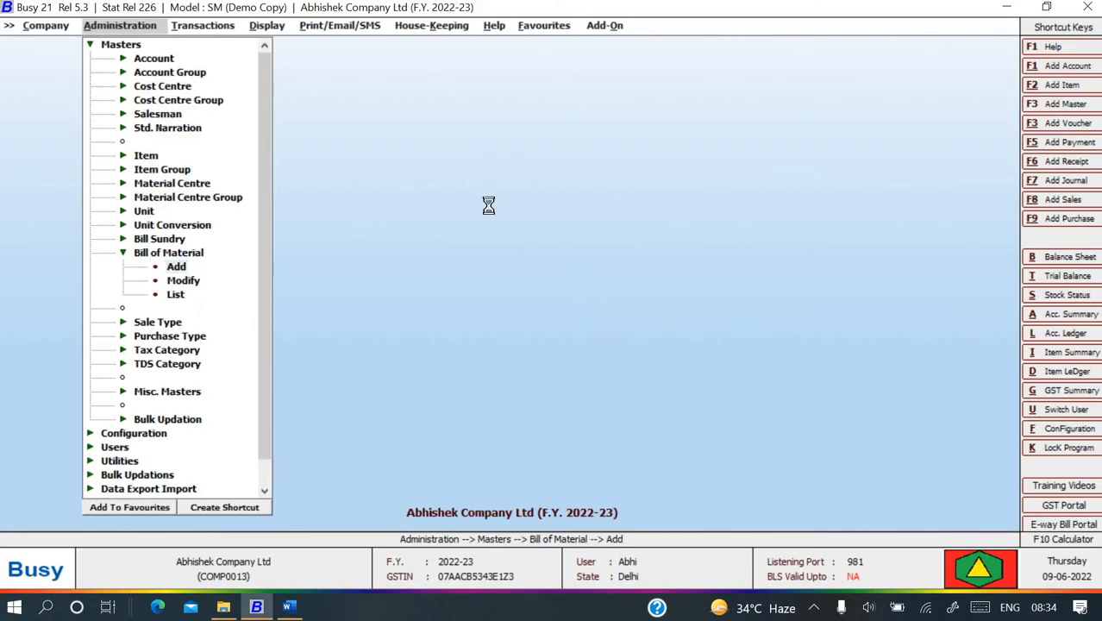
text(C)
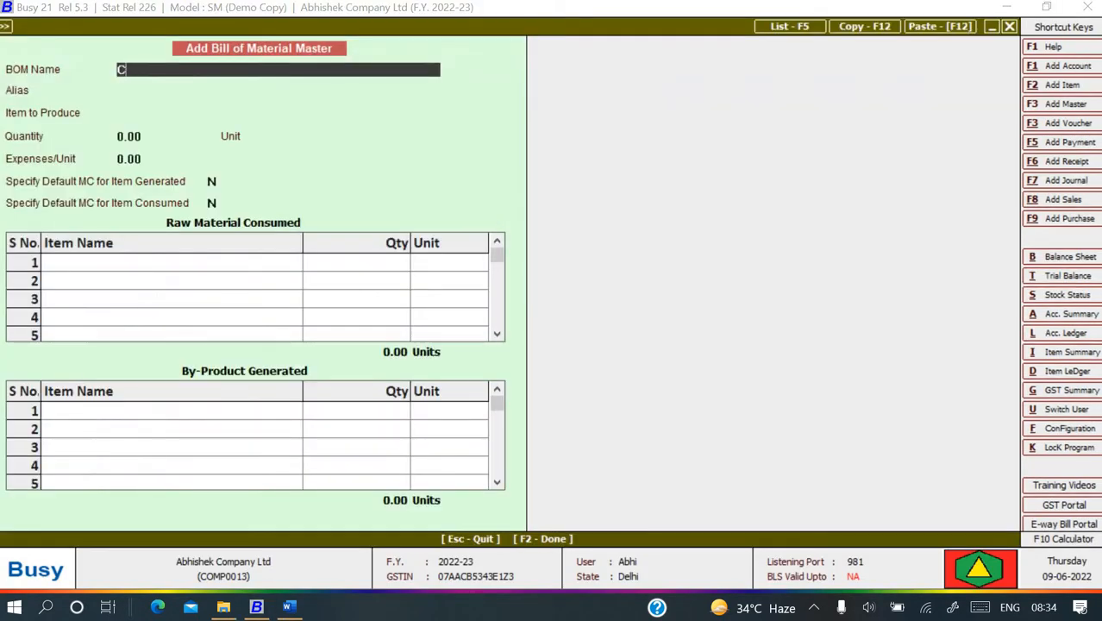
text(omputer)
key(Return)
key(Return)
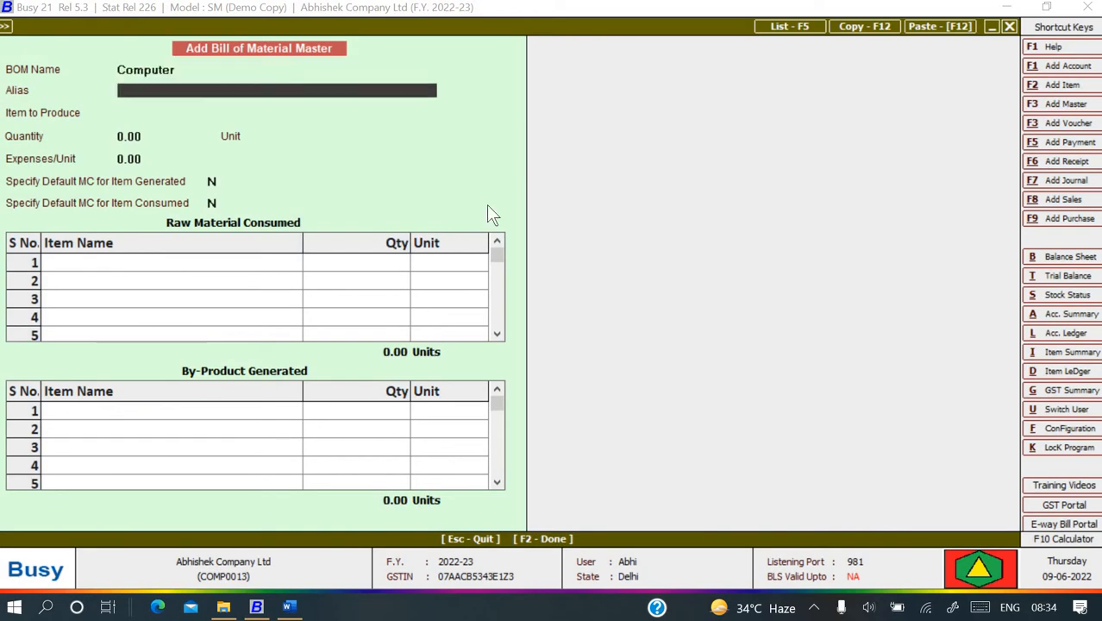
Check the sample BOM name in the Word document and change the new BOM's name to Comp001, leaving the alias blank
key(alt+Tab)
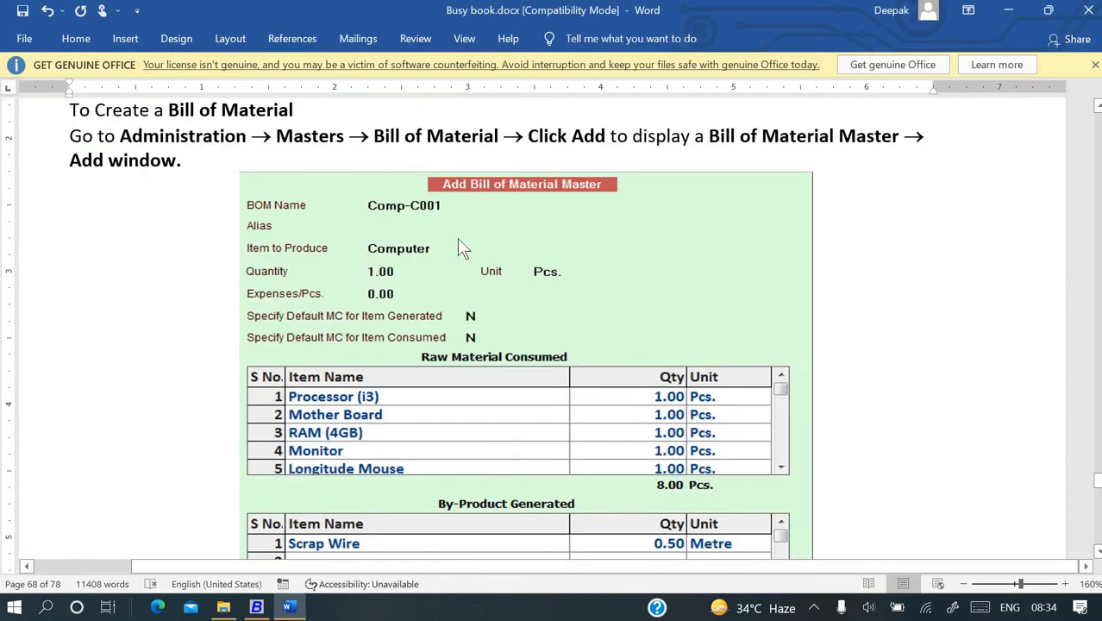
key(alt+Tab)
key(Up)
key(Up)
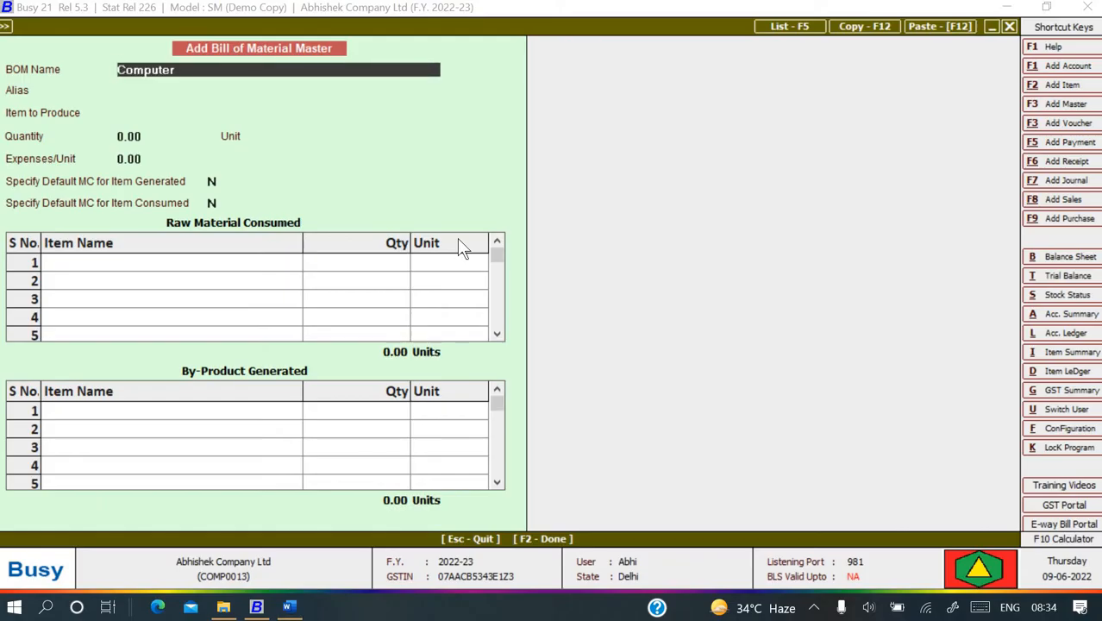
key(End)
key(BackSpace)
key(BackSpace)
key(BackSpace)
key(BackSpace)
text(001)
key(Return)
key(Return)
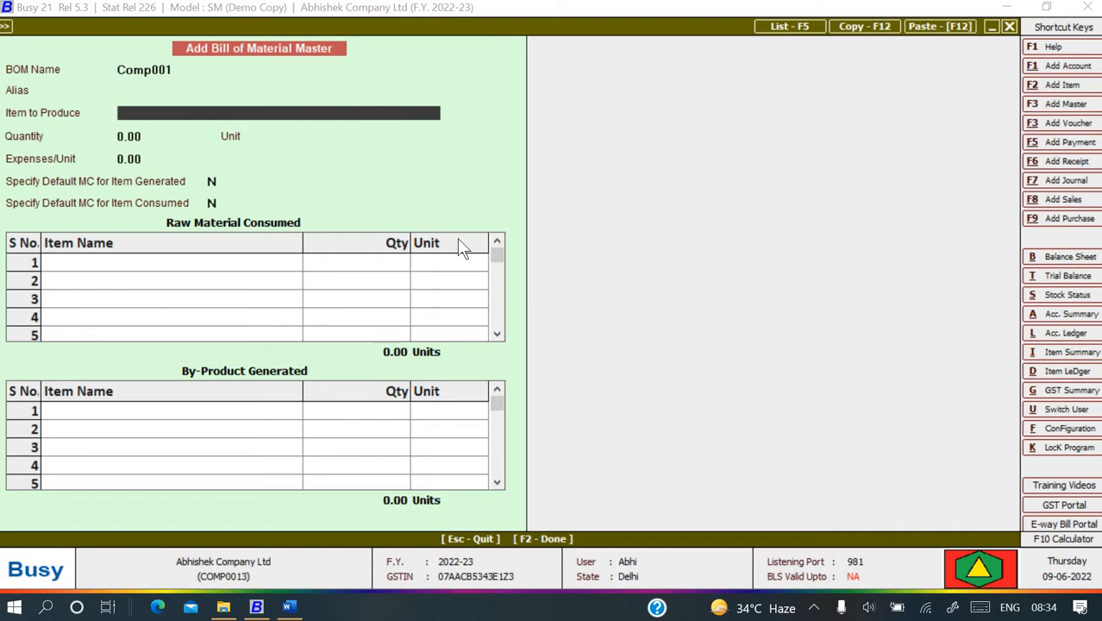
Choose Computer from Finished Goods as the item to produce
text(c)
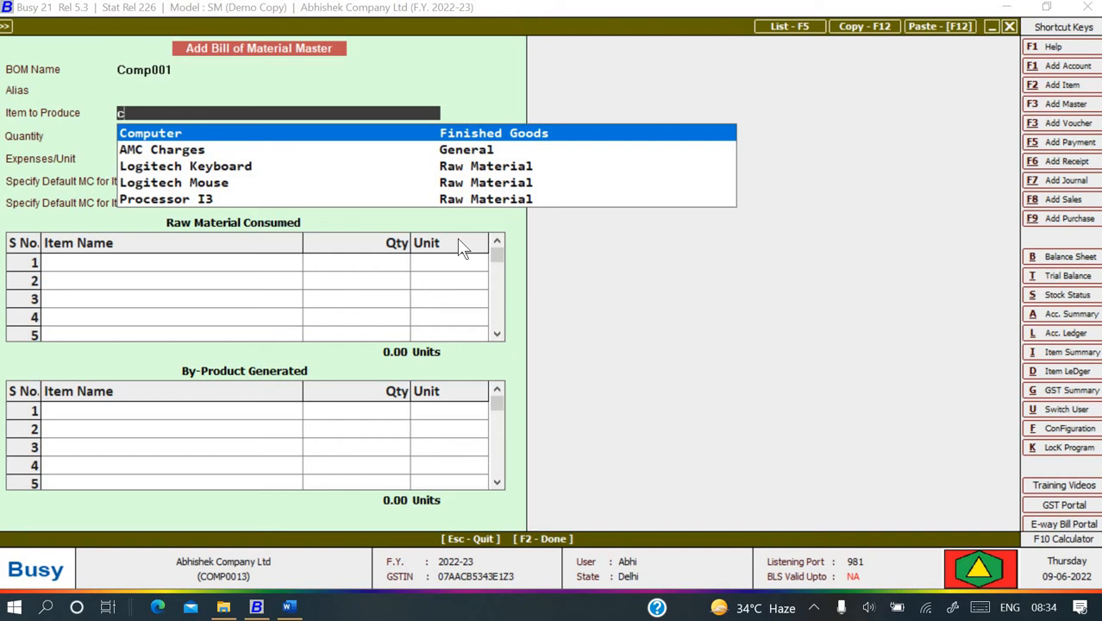
key(Return)
key(Up)
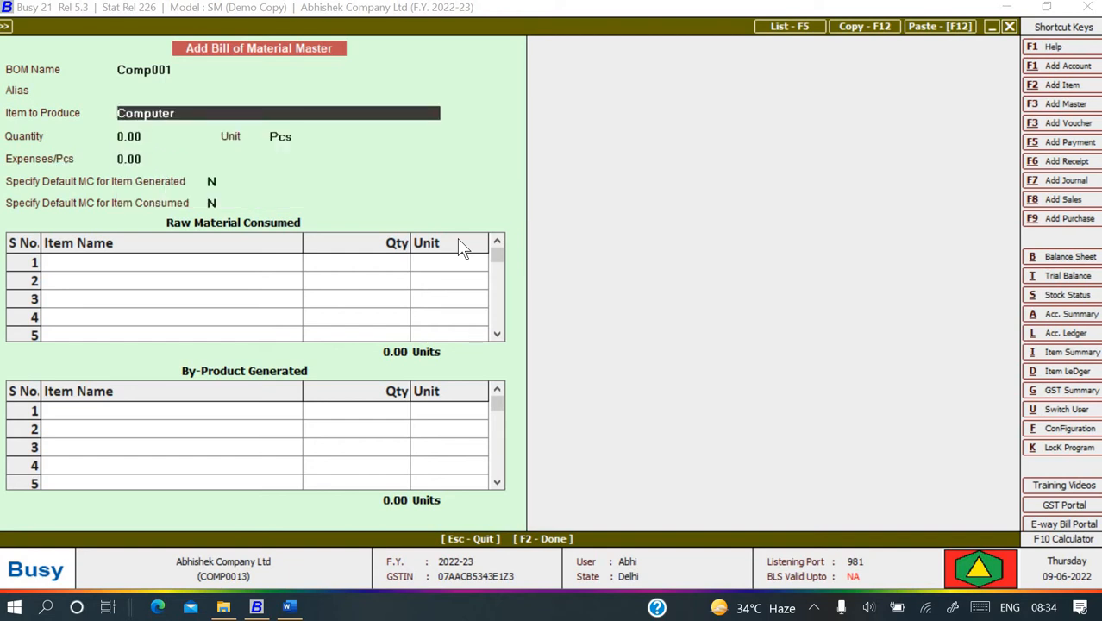
Open the Computer item master, review its group, unit, opening stock, tax category and HSN code, and save it
key(alt+m)
key(Return)
key(Return)
key(Return)
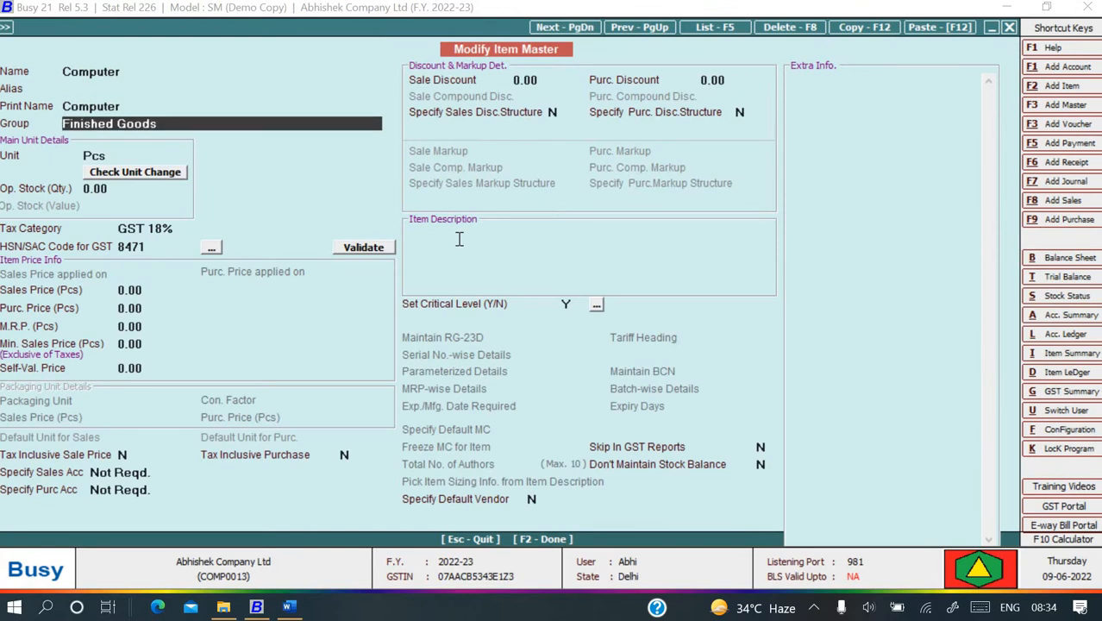
key(Return)
key(Return)
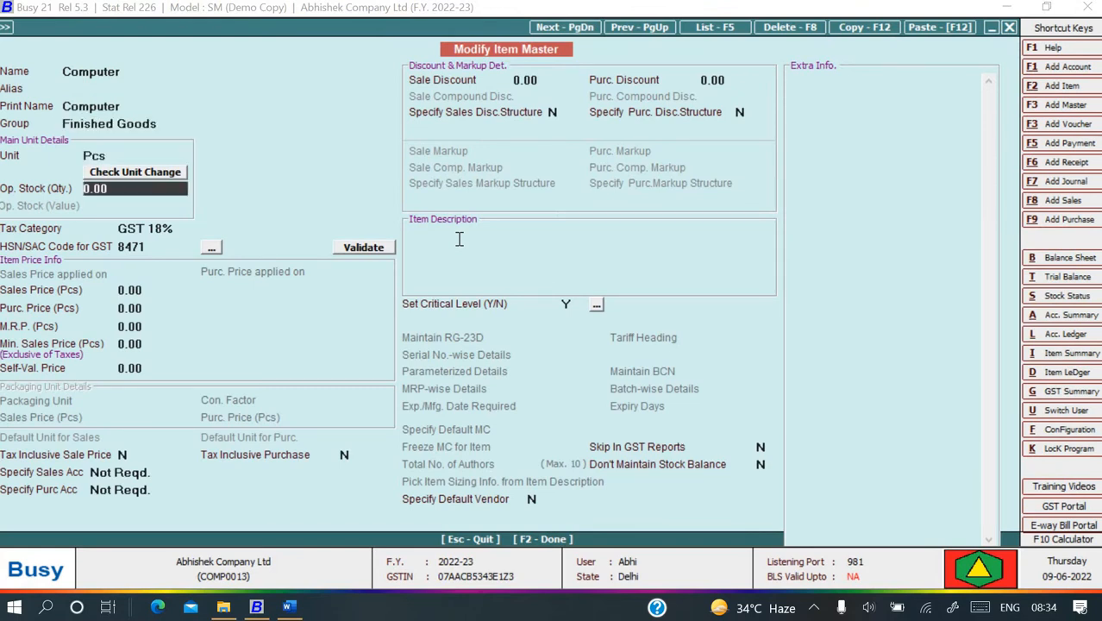
key(Return)
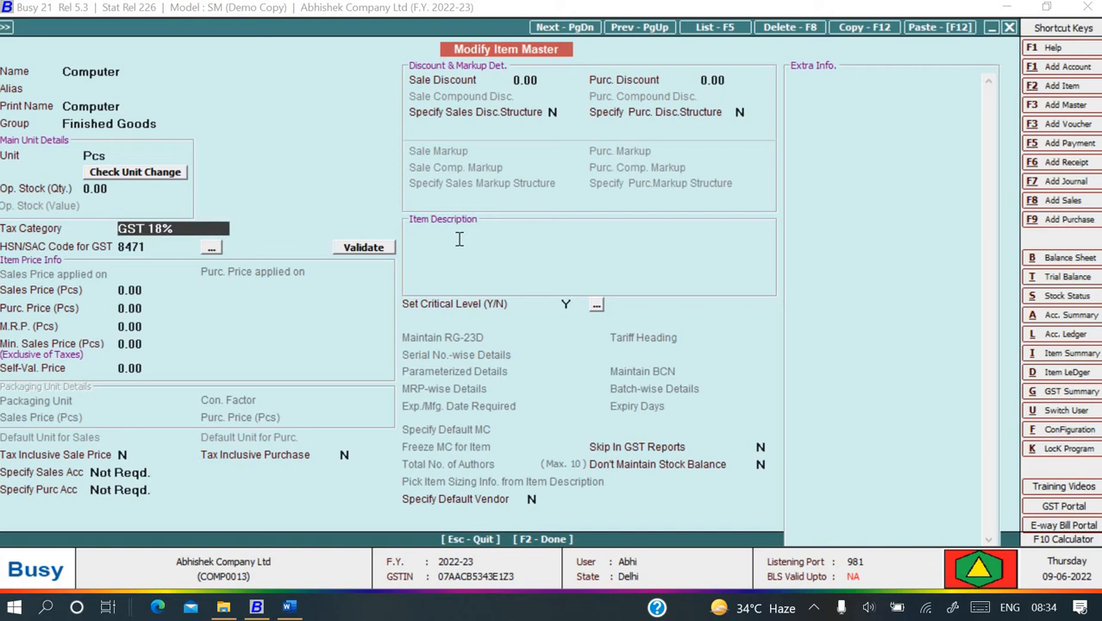
key(Return)
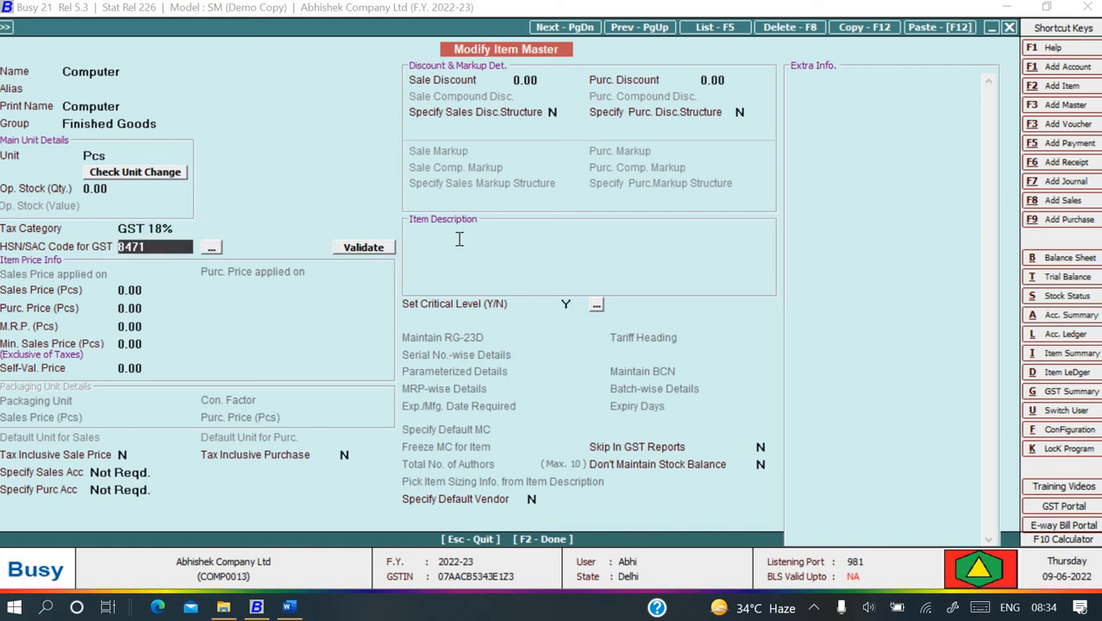
key(F2)
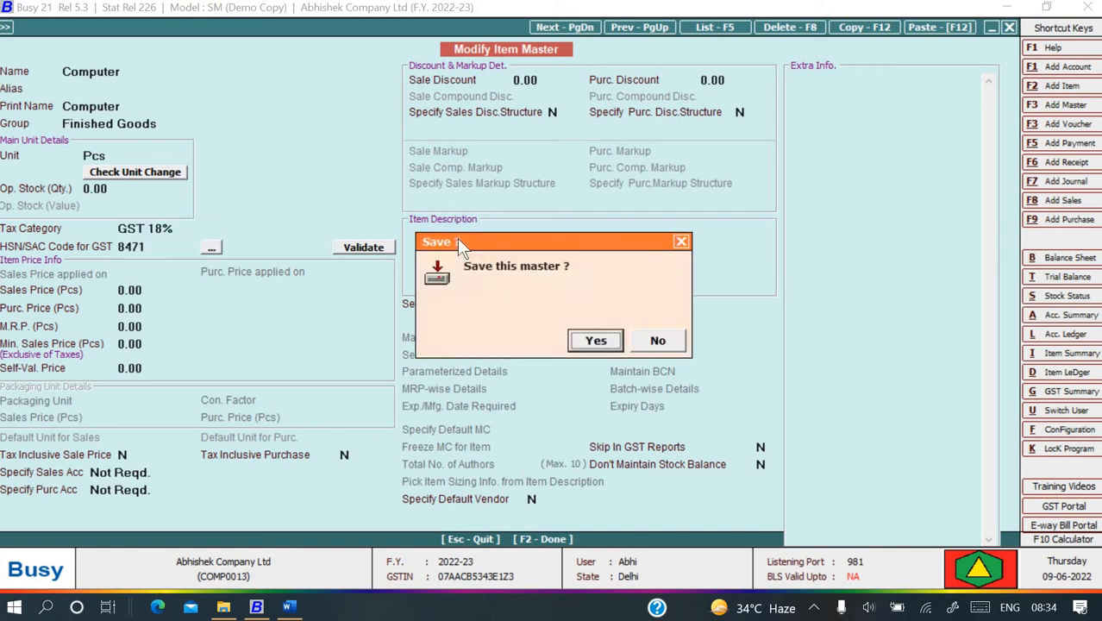
key(Return)
key(Return)
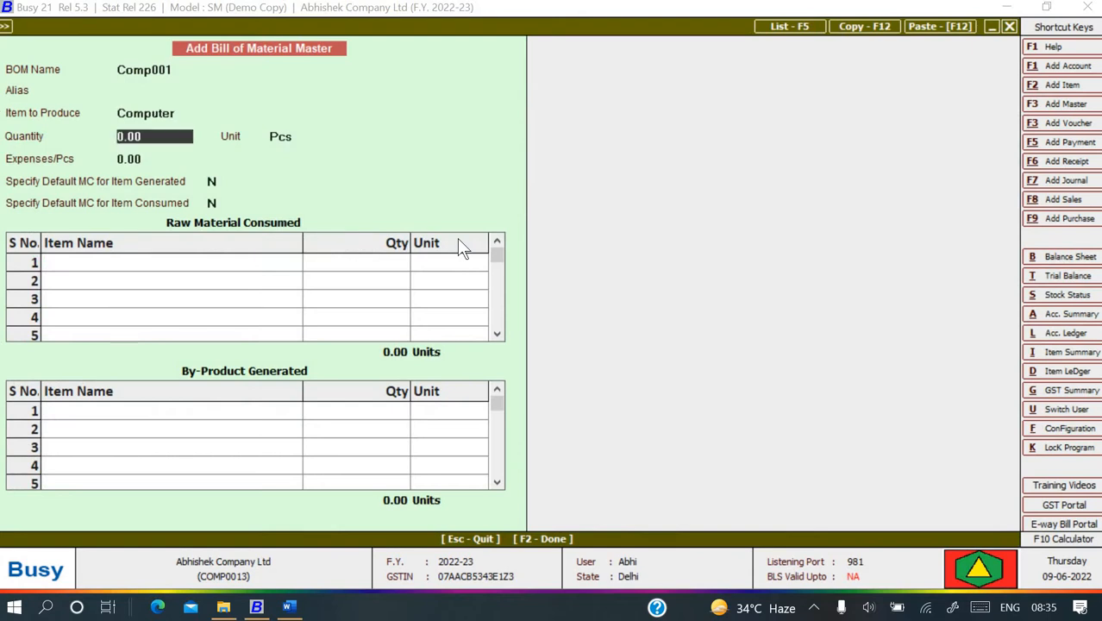
Set the quantity to produce to 1 Pcs and accept the default expenses and material centre settings
text(1)
key(Return)
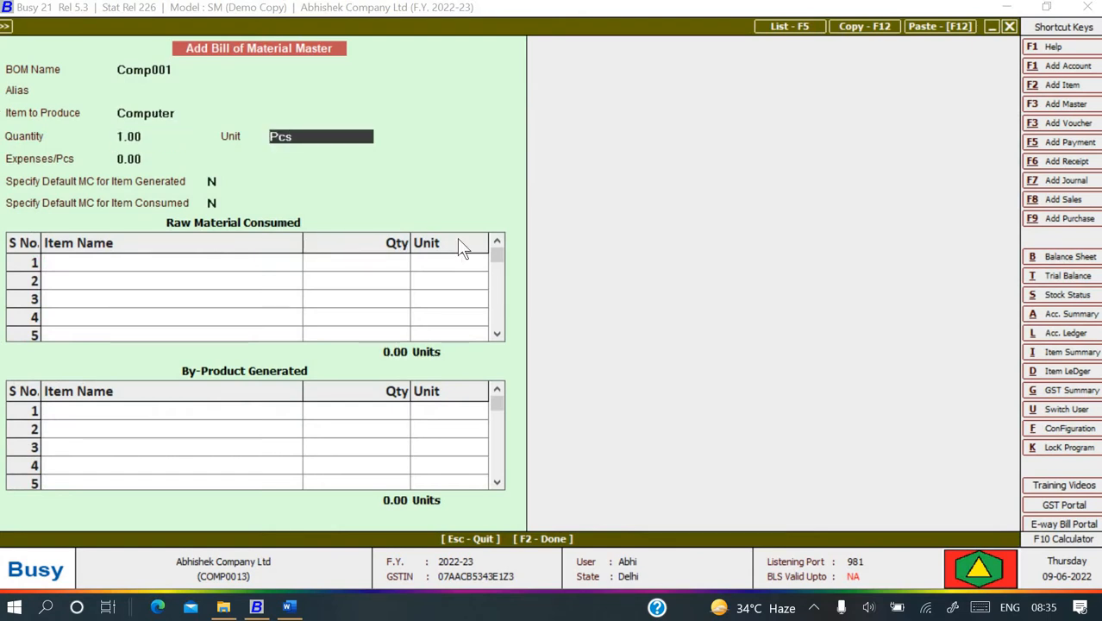
key(Return)
key(Return)
key(Return)
key(Return)
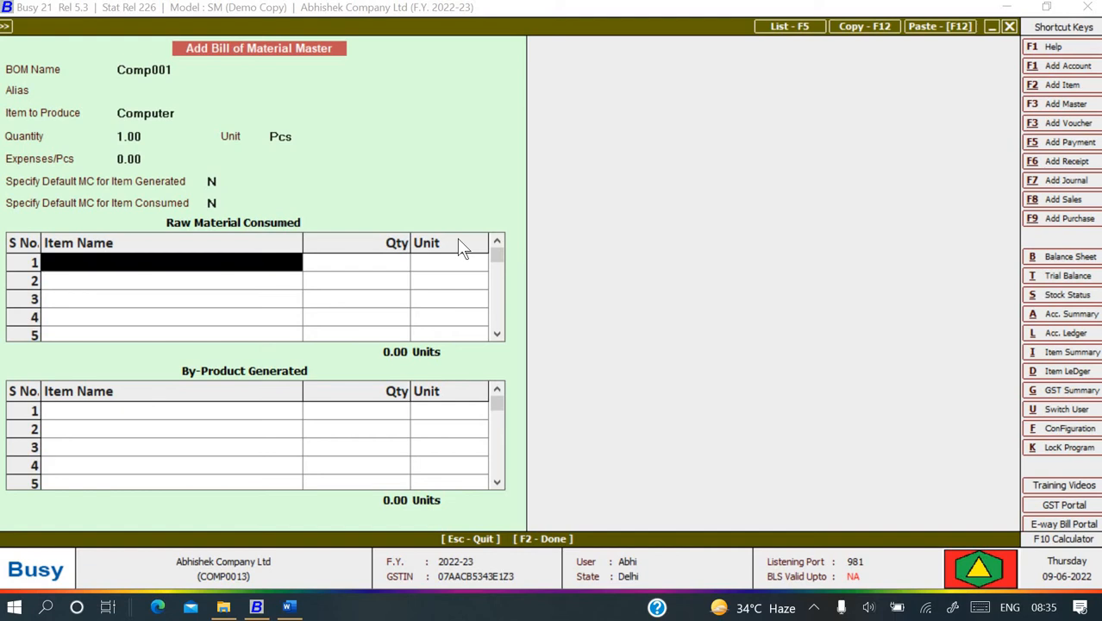
Check the sample raw materials in the Word document and add Processor I3 as the first raw material consumed
key(alt+Tab)
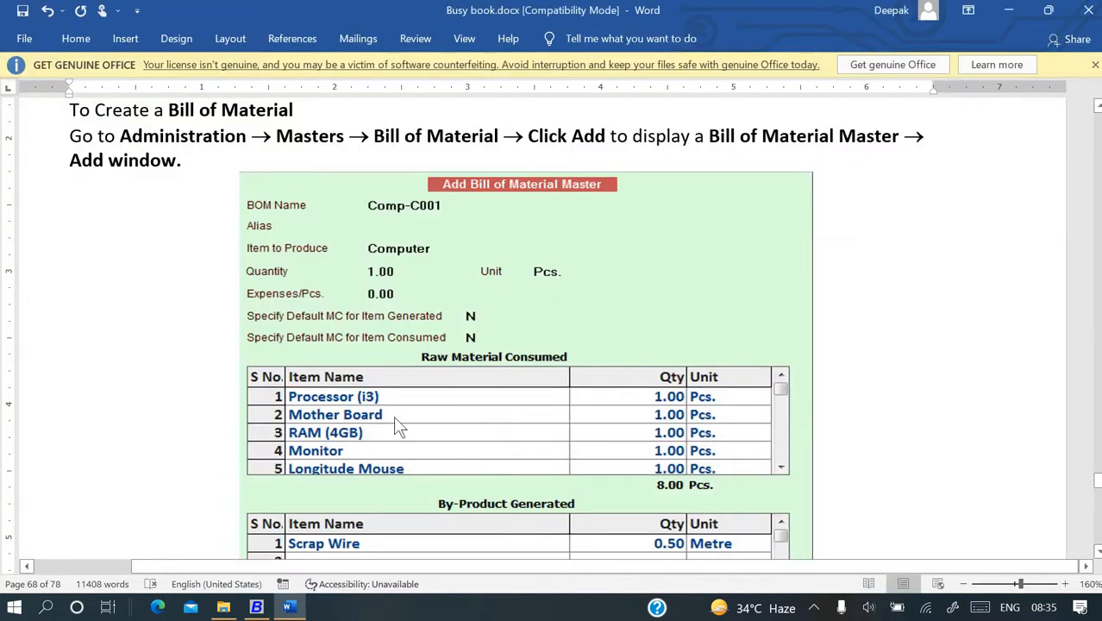
key(alt+Tab)
text(p)
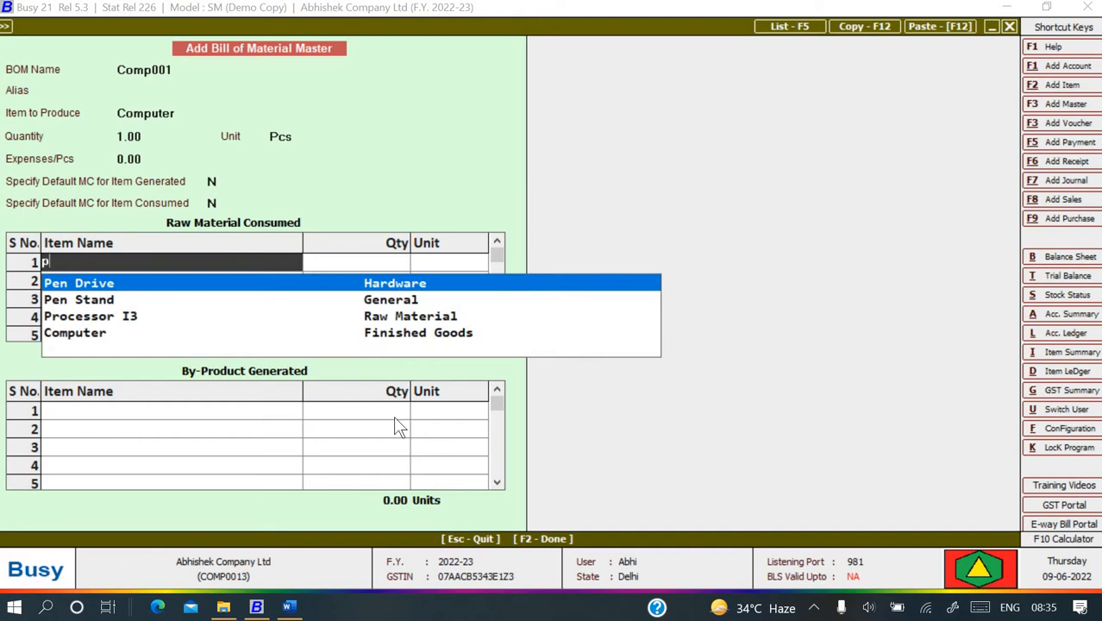
key(Down)
key(Down)
key(Return)
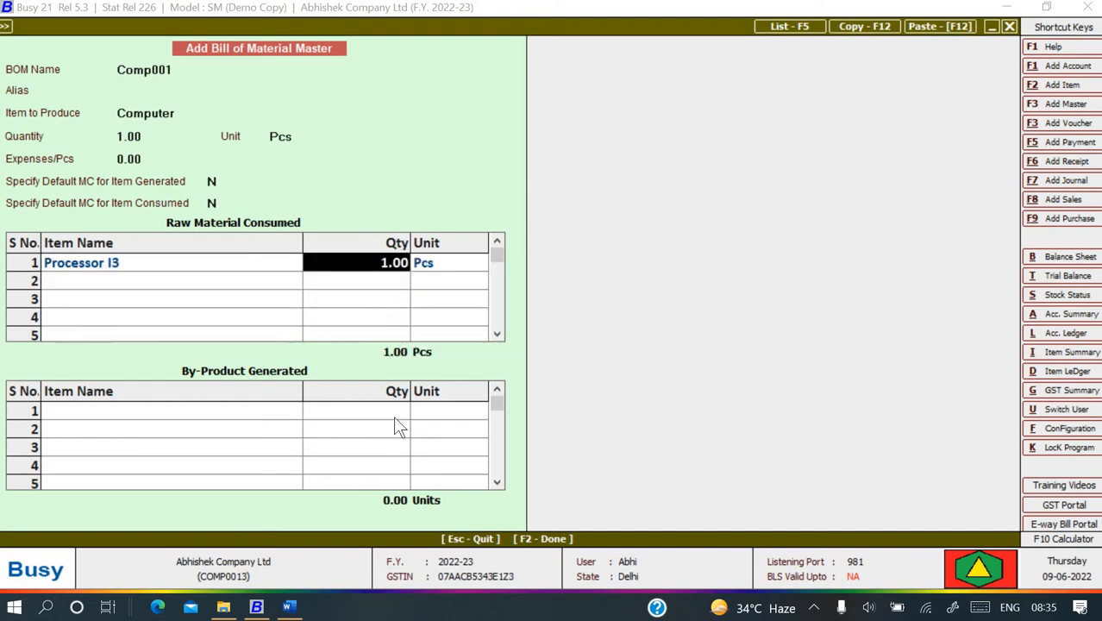
Open the Processor I3 item master from the raw materials list and review its name and group
key(Up)
key(Down)
key(Left)
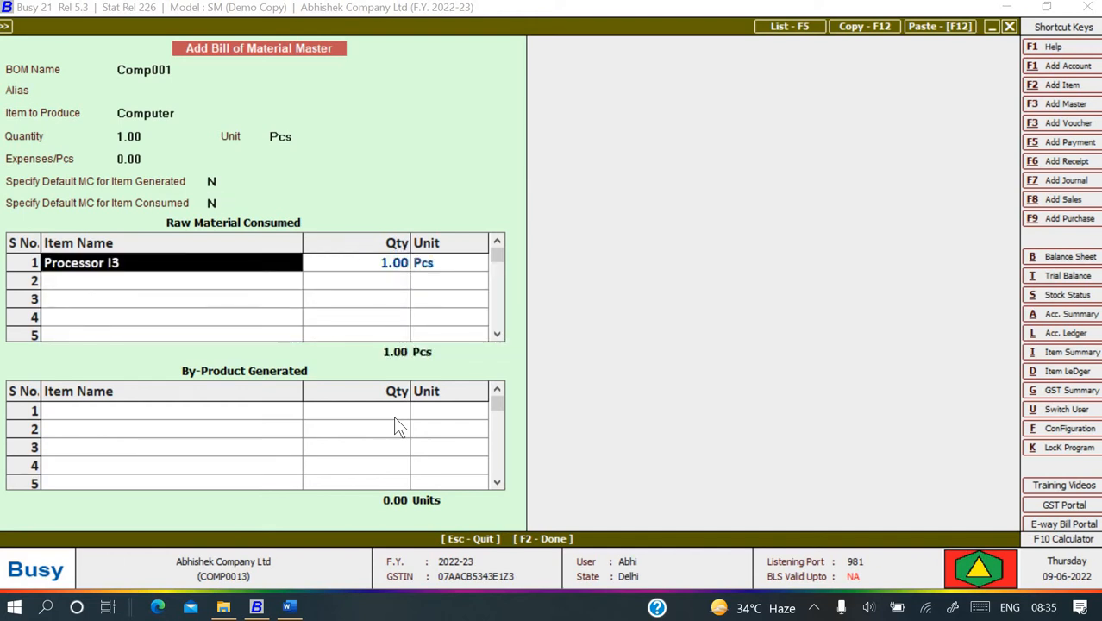
key(ctrl+Return)
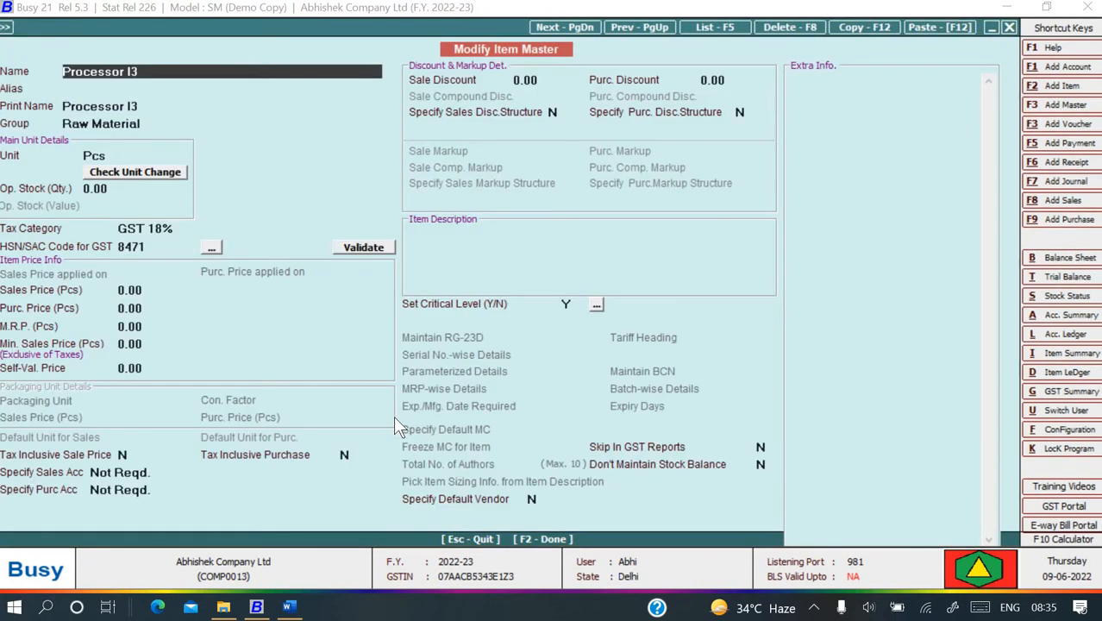
key(Return)
key(Return)
key(Return)
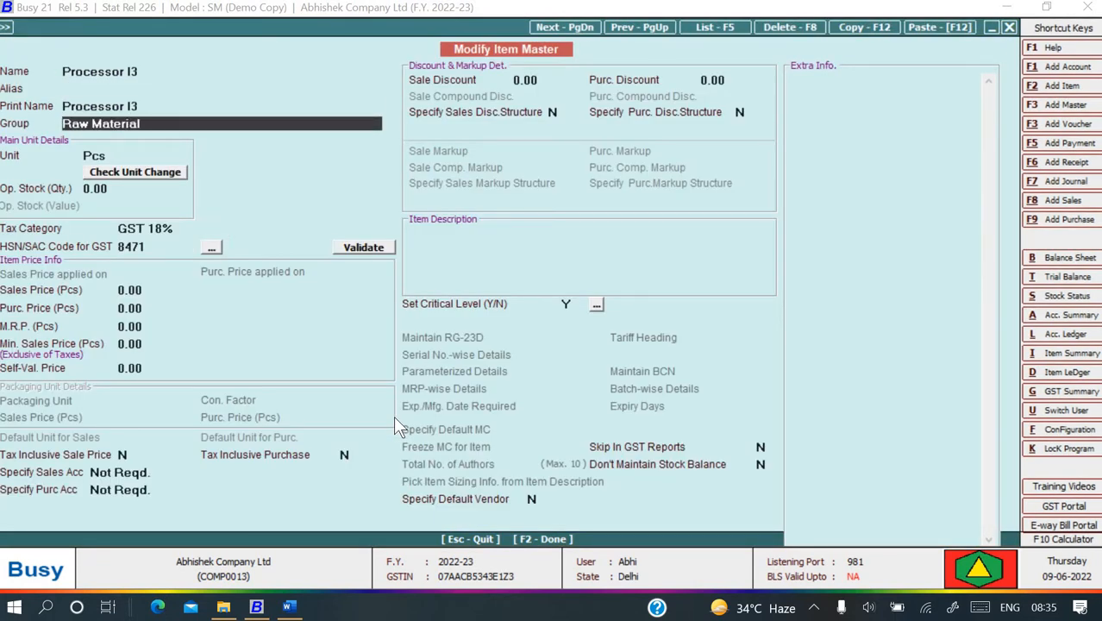
Open the Raw Material item group master, check its primary group setting, and quit without saving
key(ctrl+Return)
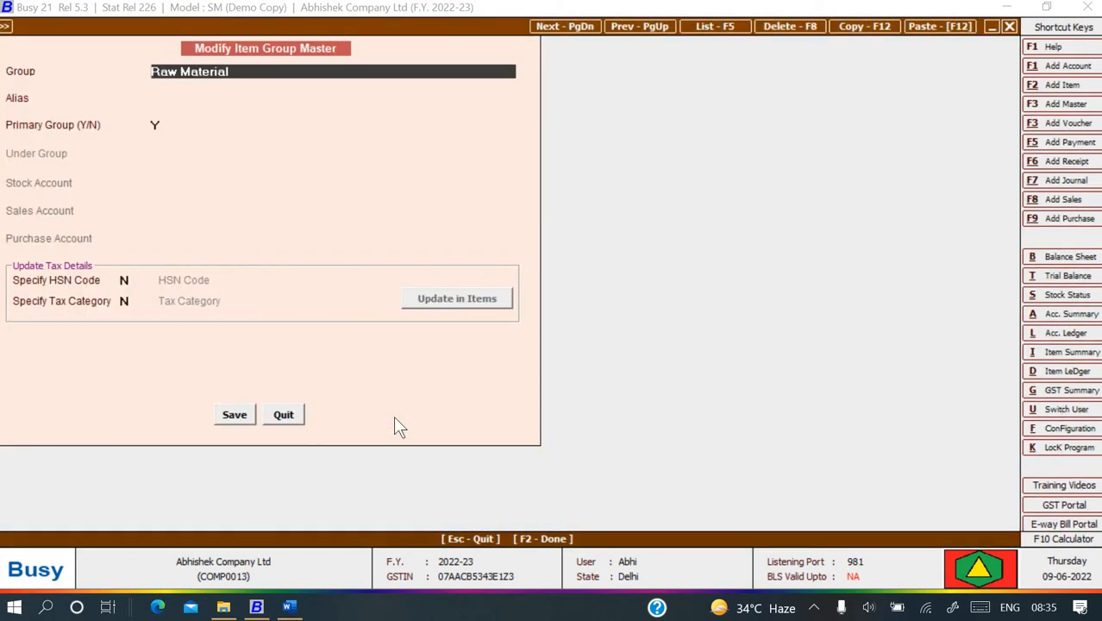
key(Return)
key(Return)
key(Escape)
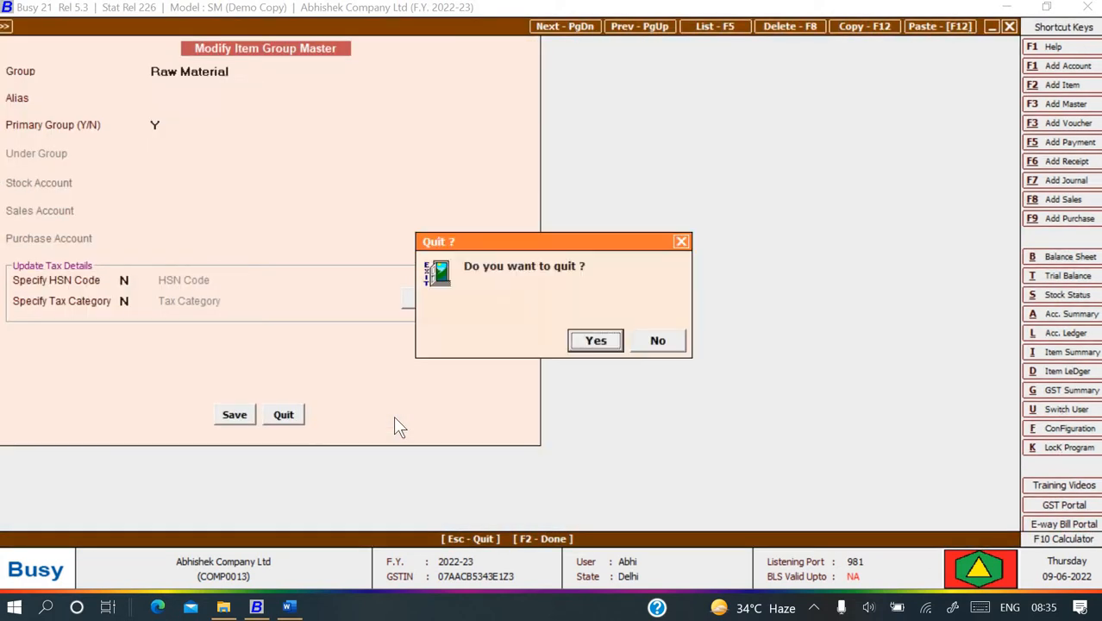
key(Return)
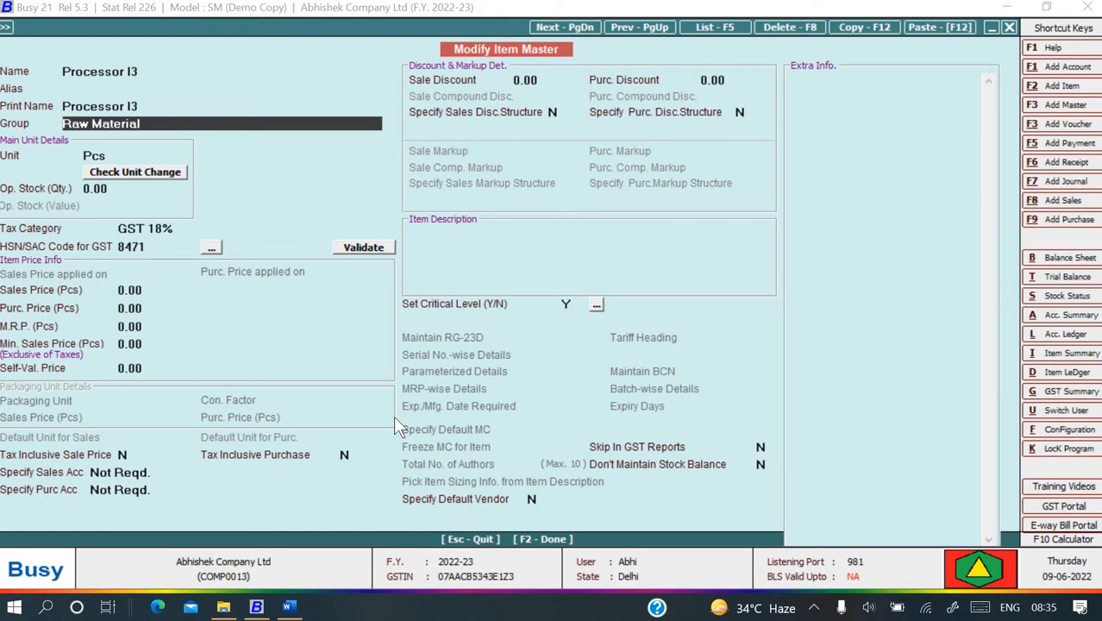
Review Processor I3's unit, opening stock, tax category and HSN code, and save the item master
key(Return)
key(Return)
key(Return)
key(Return)
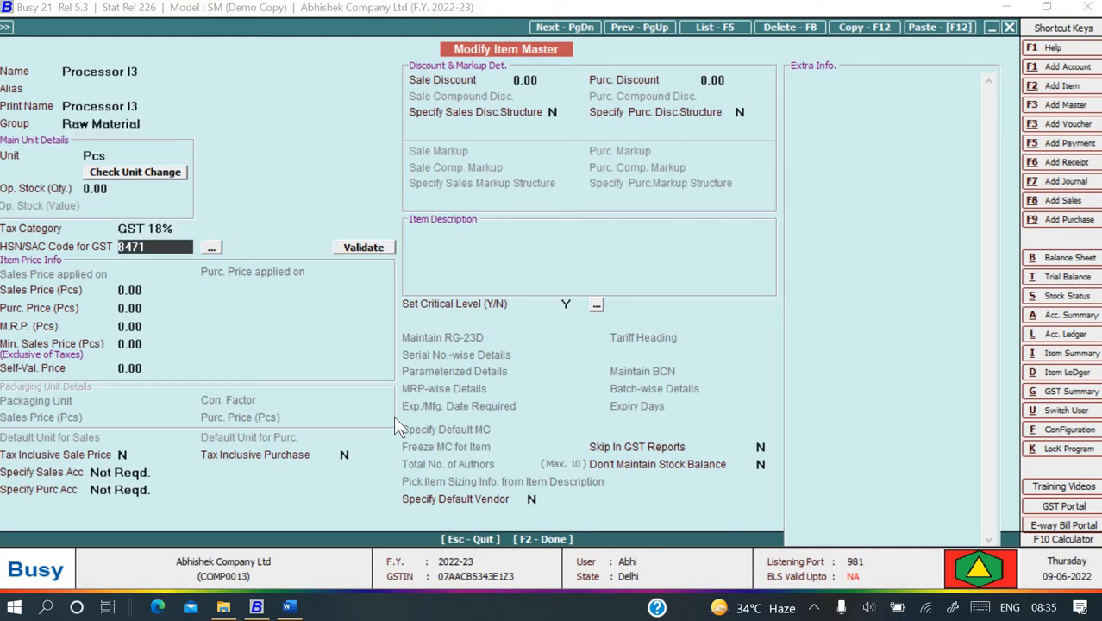
key(F2)
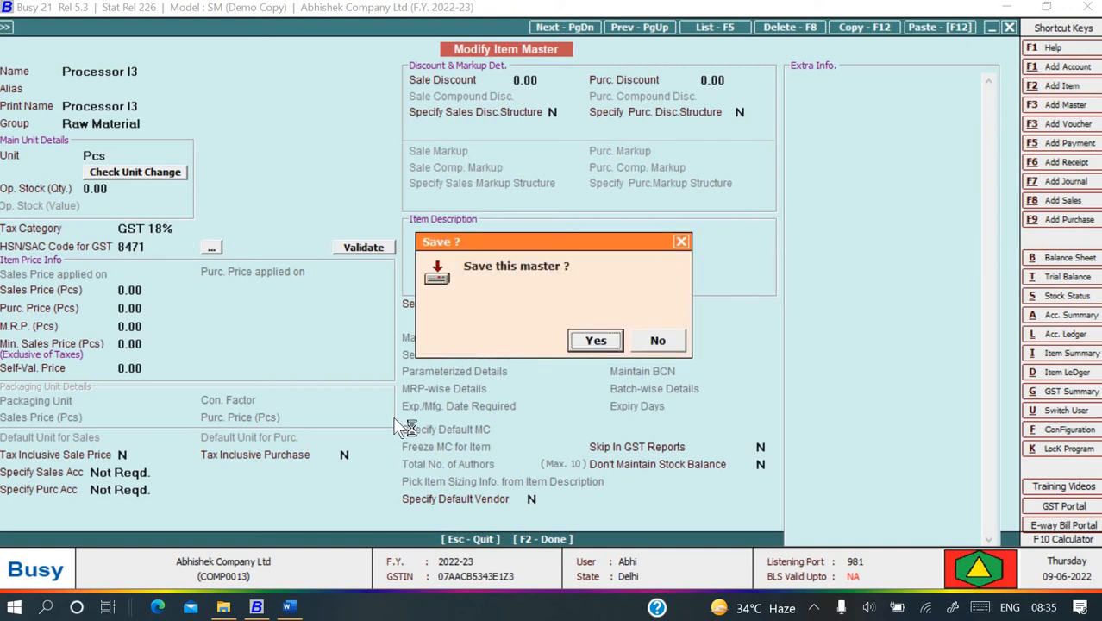
key(Return)
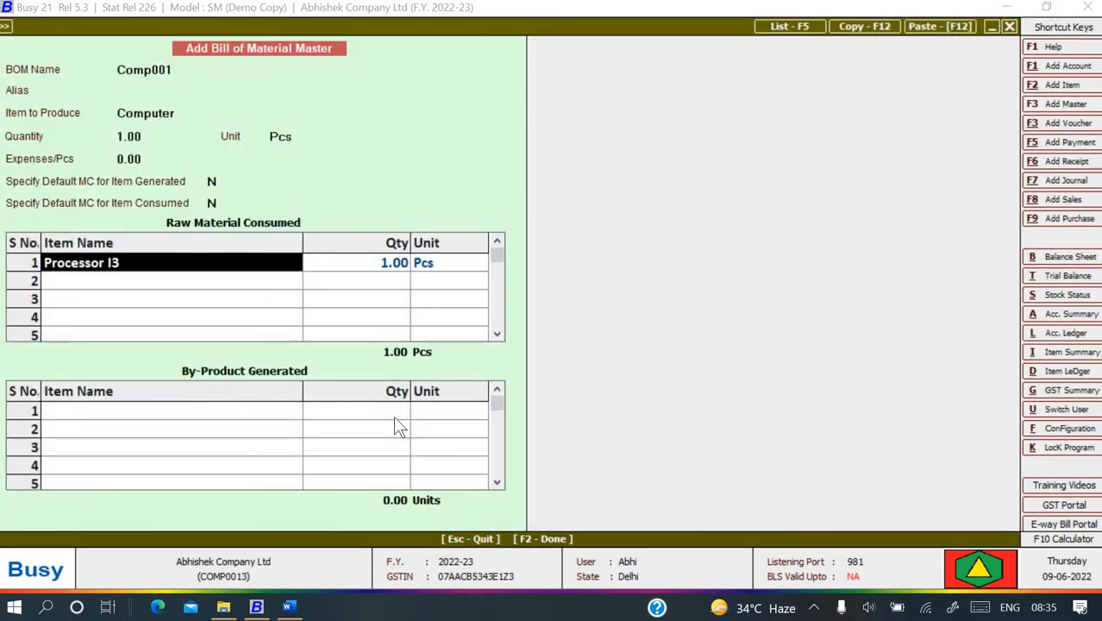
key(alt+Tab)
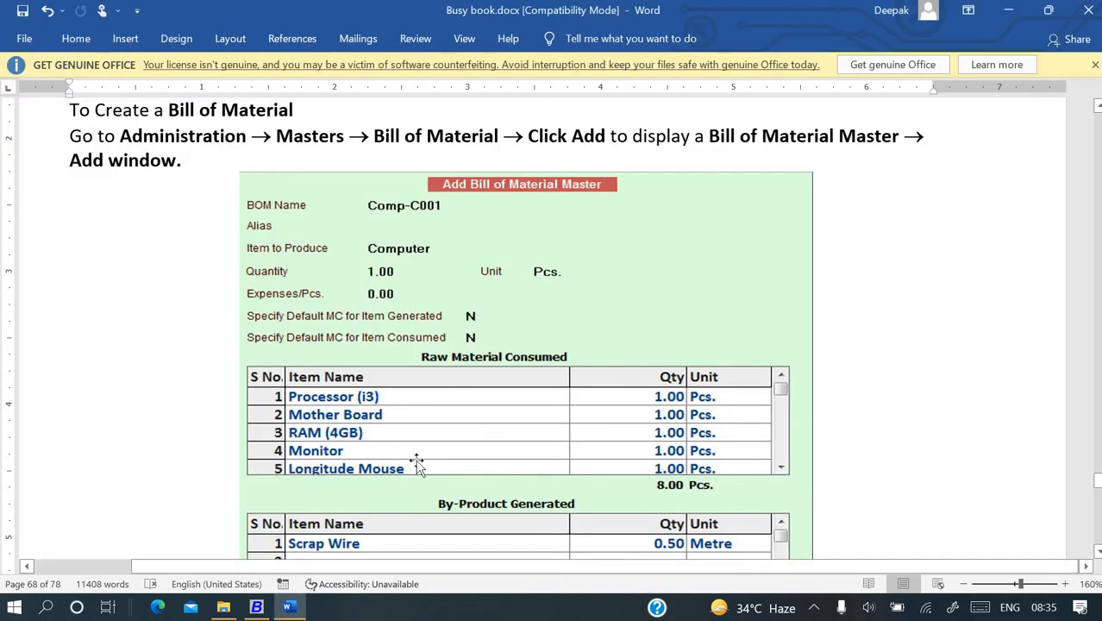
key(alt+Tab)
text(m)
key(Down)
key(Down)
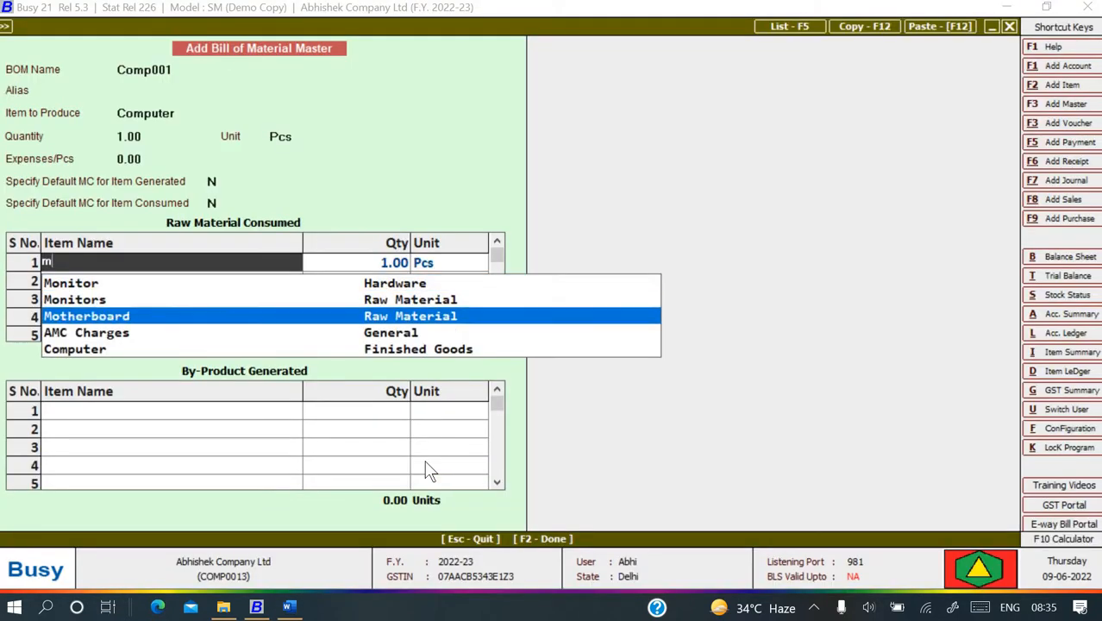
key(Return)
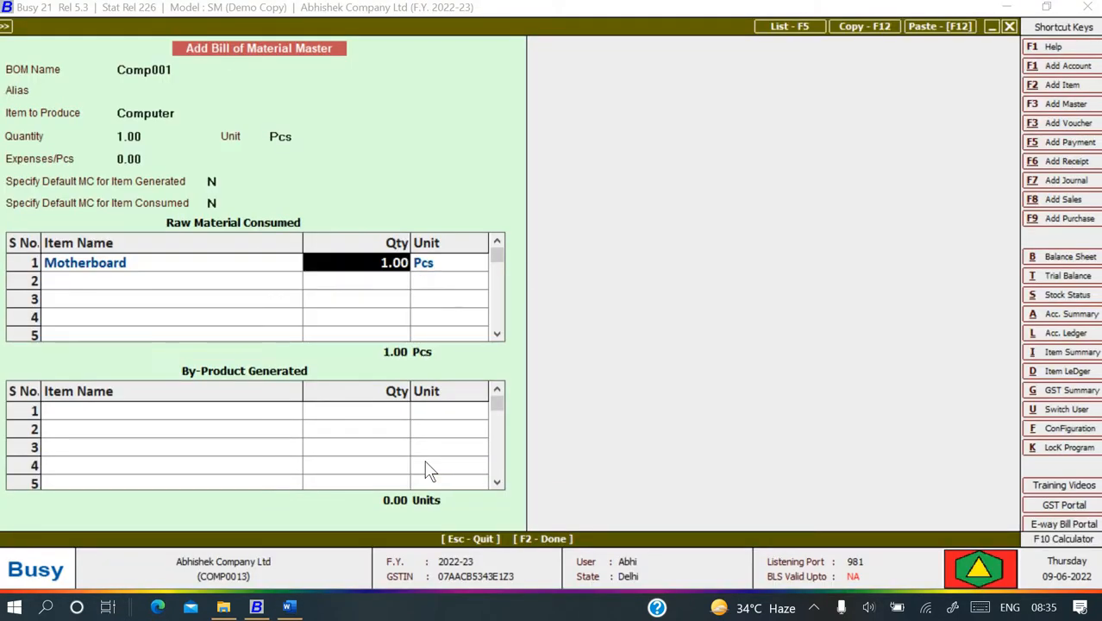
key(shift+Tab)
text(p)
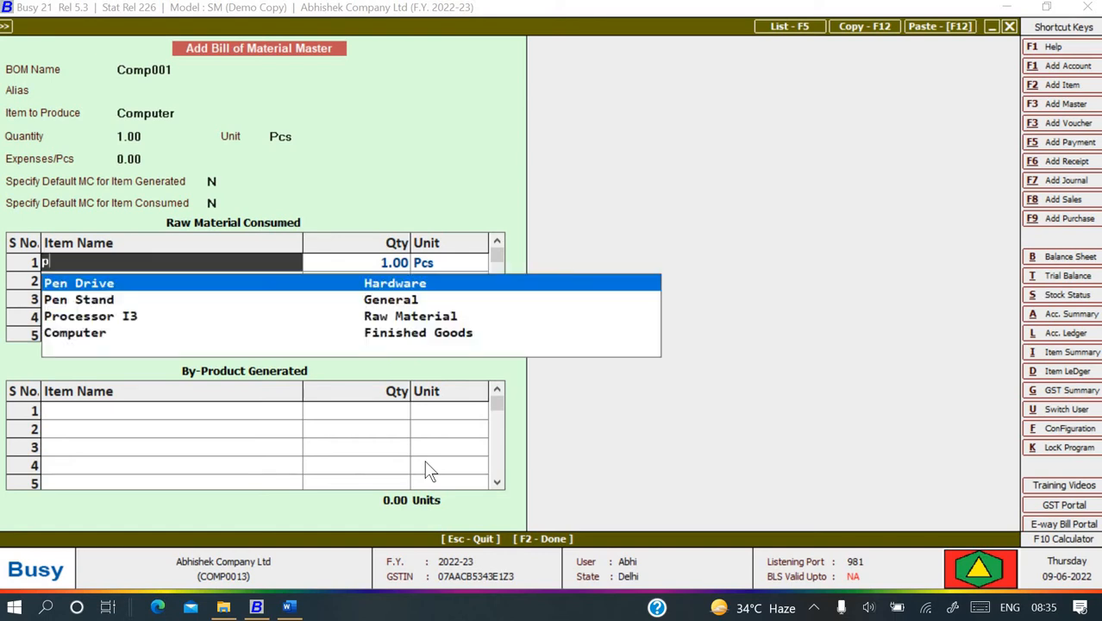
key(Down)
key(Down)
key(Return)
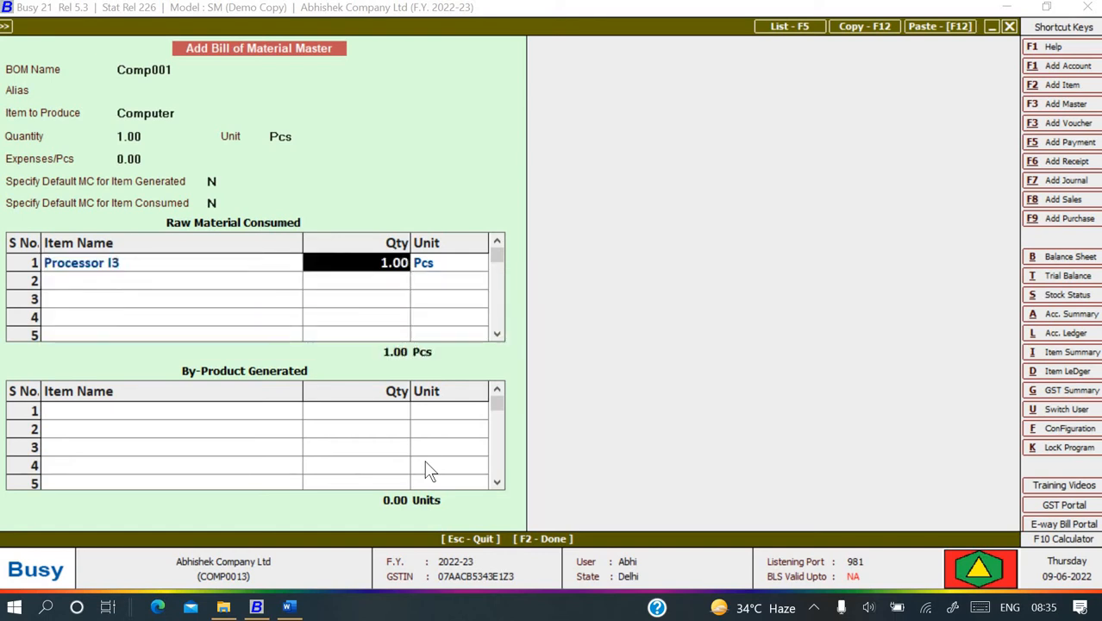
Add Motherboard from the Raw Material group as the second raw material consumed, with quantity 1 Pcs
key(Return)
key(Return)
text(m)
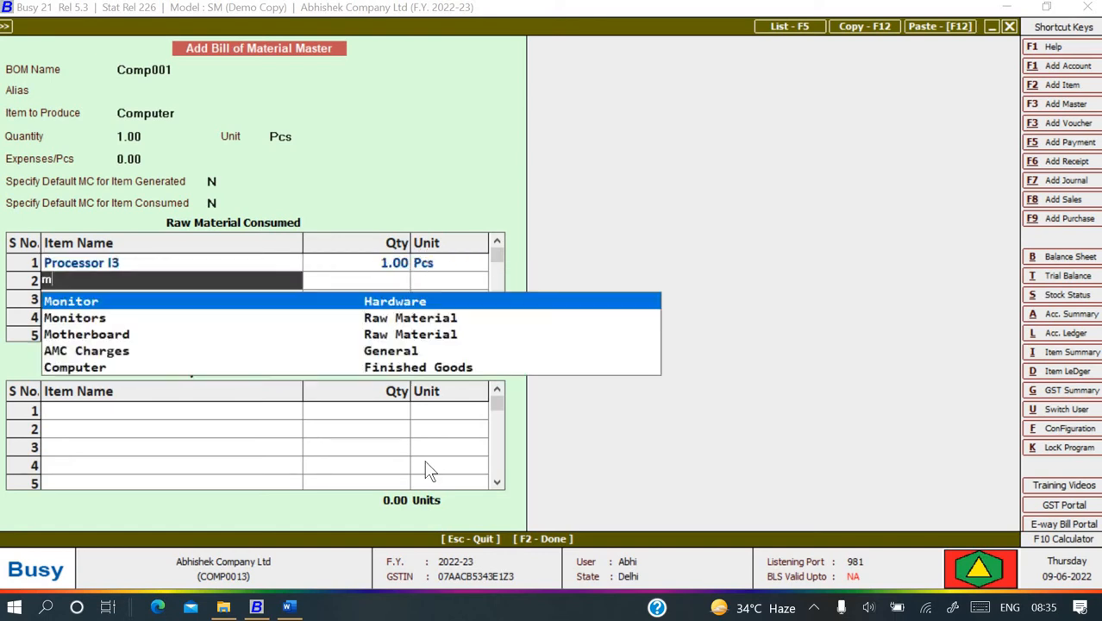
key(Down)
key(Down)
key(Return)
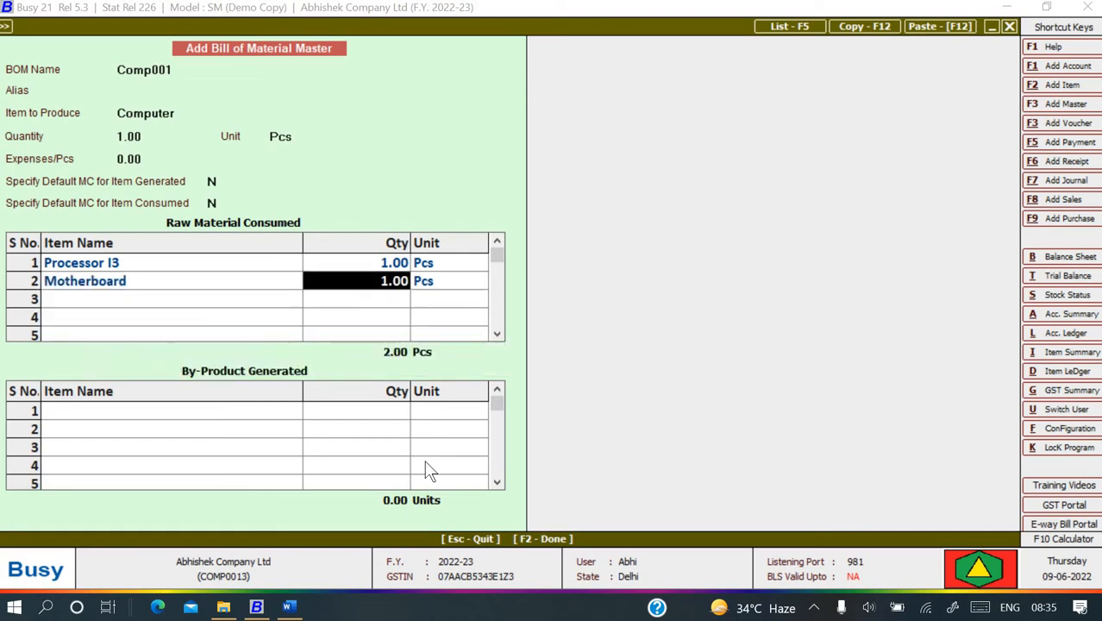
key(Return)
key(Return)
Check the sample list in the Word document and add RAM, 1 Pcs, as the third raw material
key(alt+Tab)
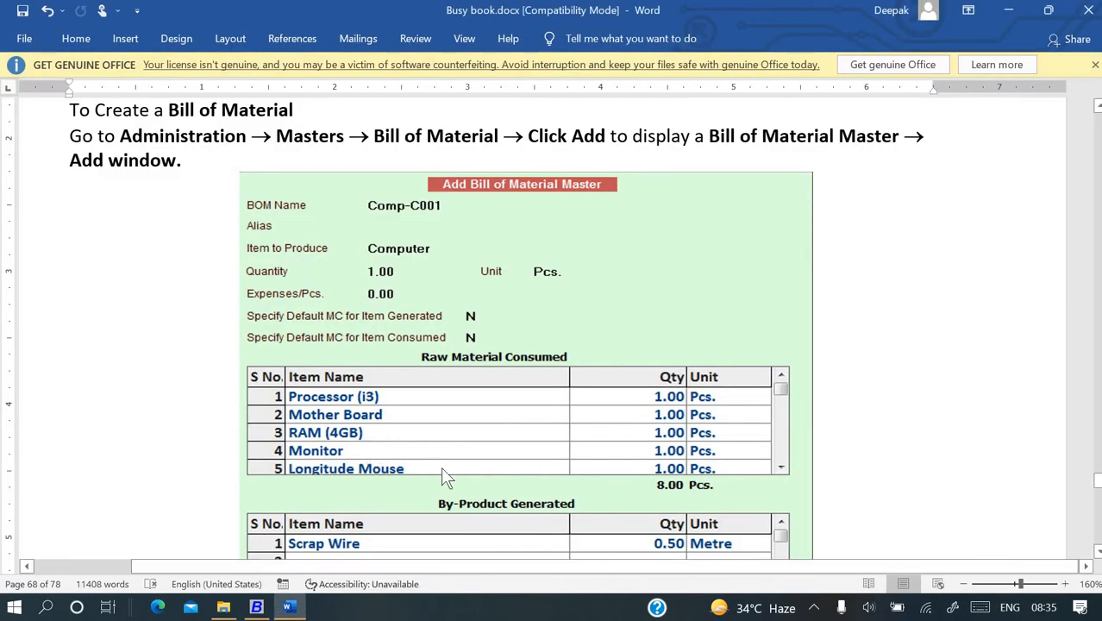
key(alt+Tab)
text(r)
key(Return)
key(Return)
key(Return)
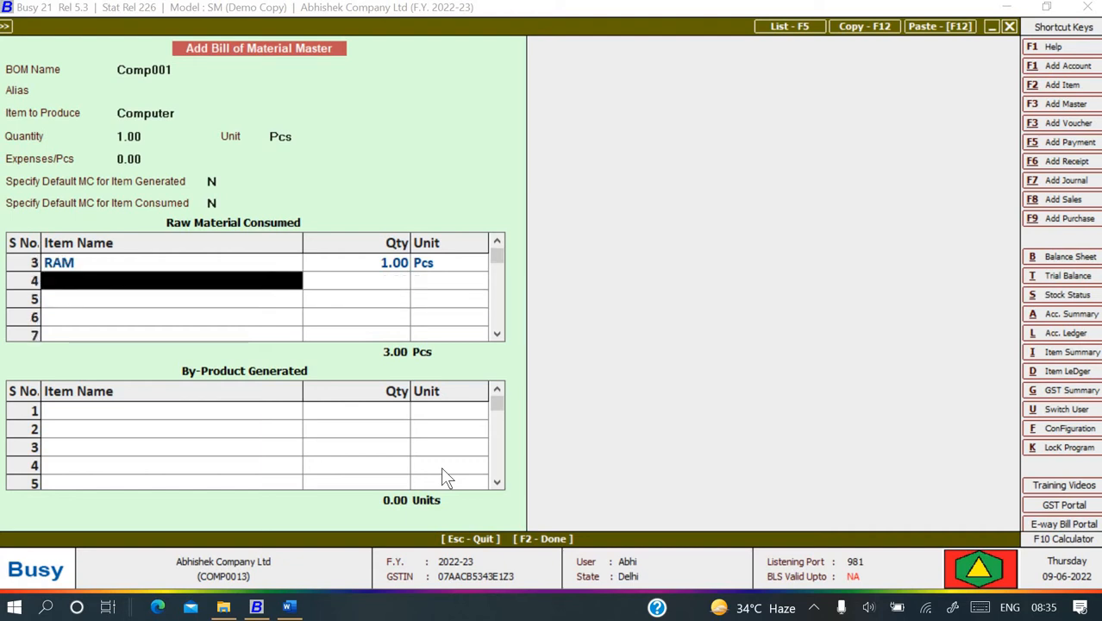
Check the Word sample again and add Monitors from the Raw Material group, 1 Pcs, as the fourth raw material
key(alt+Tab)
key(alt+Tab)
text(m)
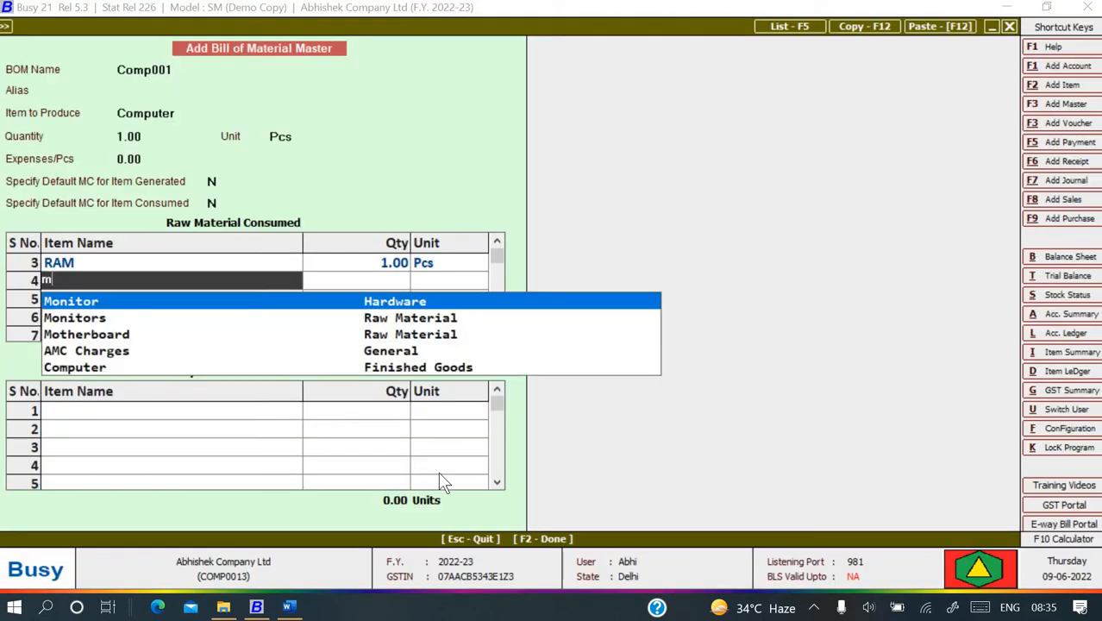
key(Down)
key(Return)
key(Return)
key(Return)
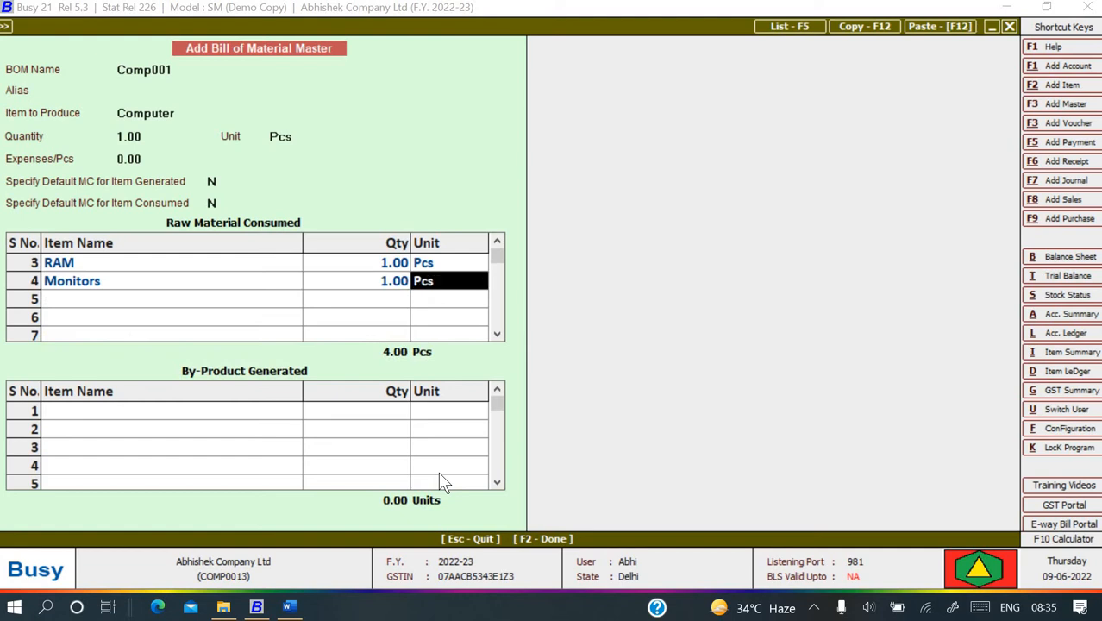
Consult the Word sample and add Logitech Keyboard, 1 Pcs, as the fifth raw material
key(alt+Tab)
key(alt+Tab)
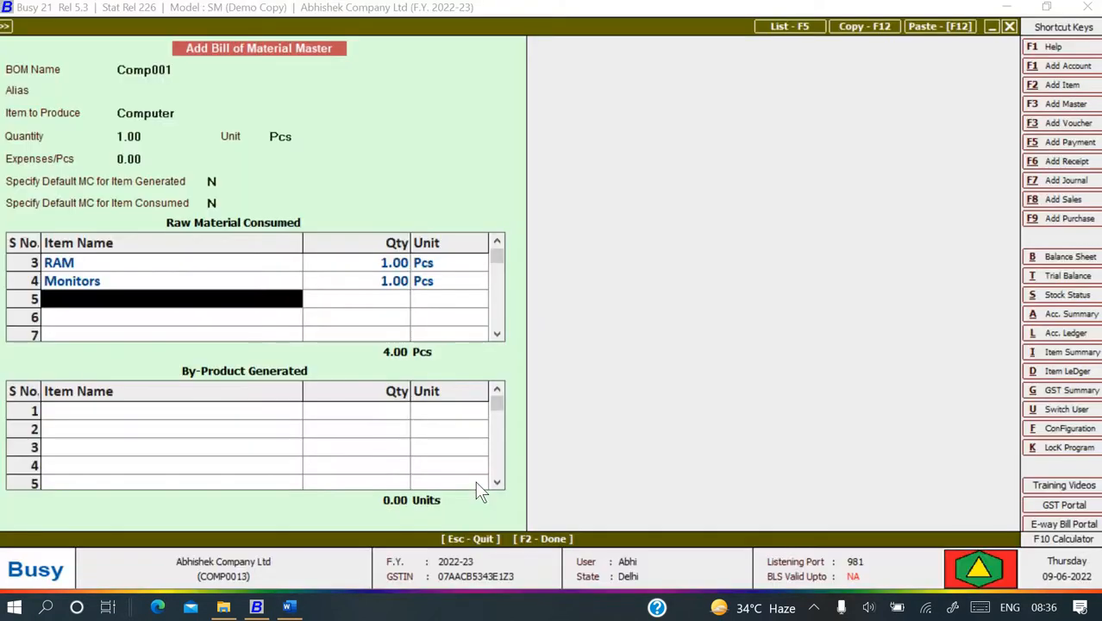
text(l)
key(Return)
key(Return)
key(Return)
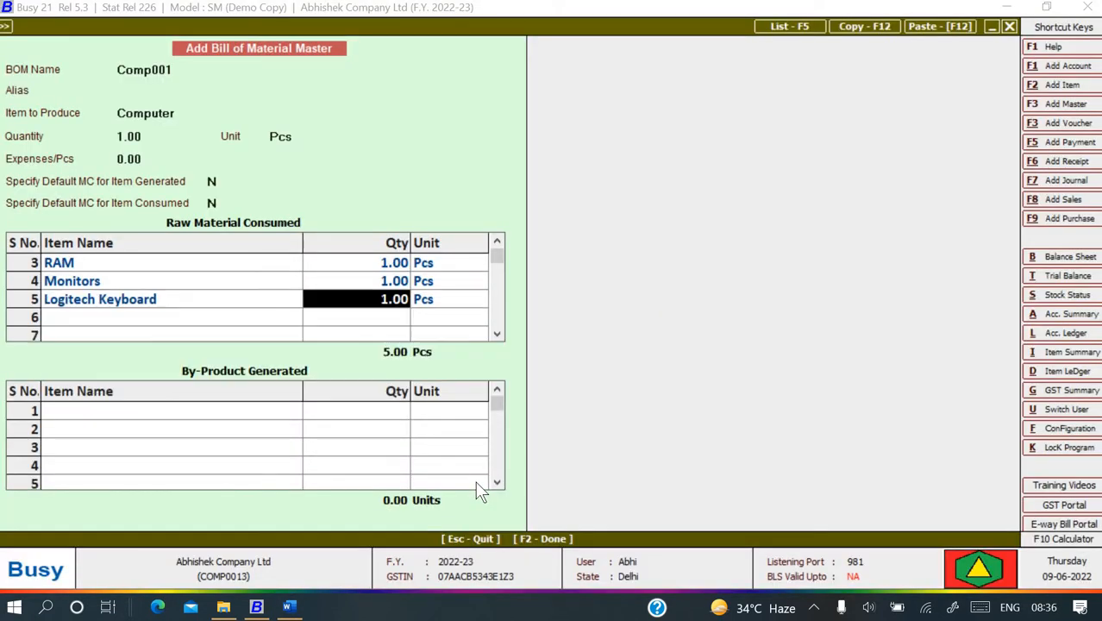
Add Logitech Mouse, 1 Pcs, as the sixth raw material
text(l)
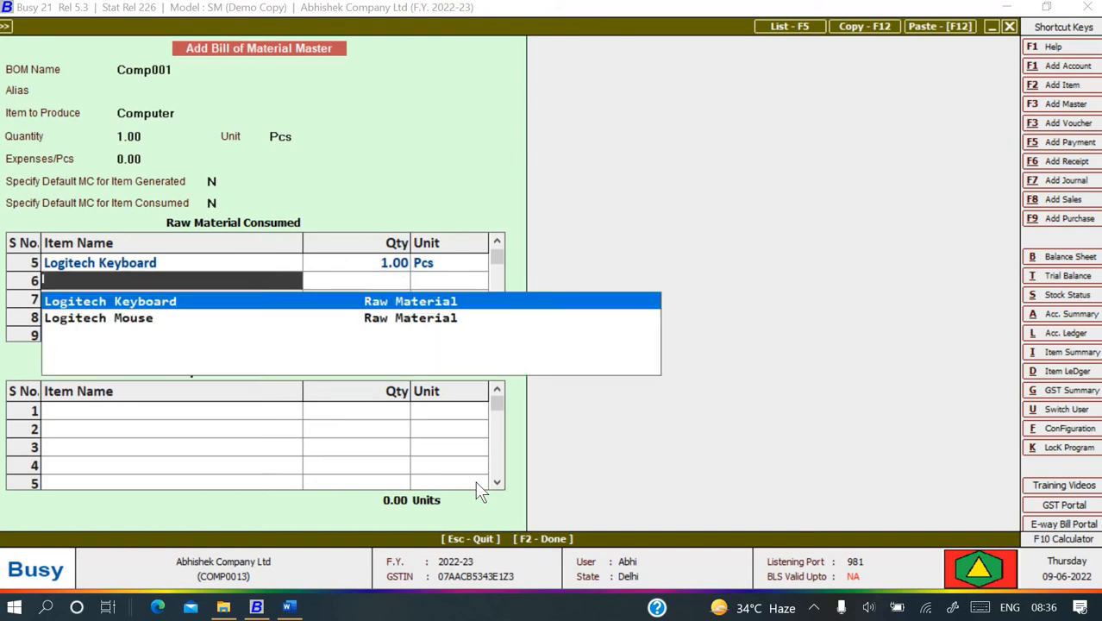
key(Down)
key(Return)
key(Return)
key(Return)
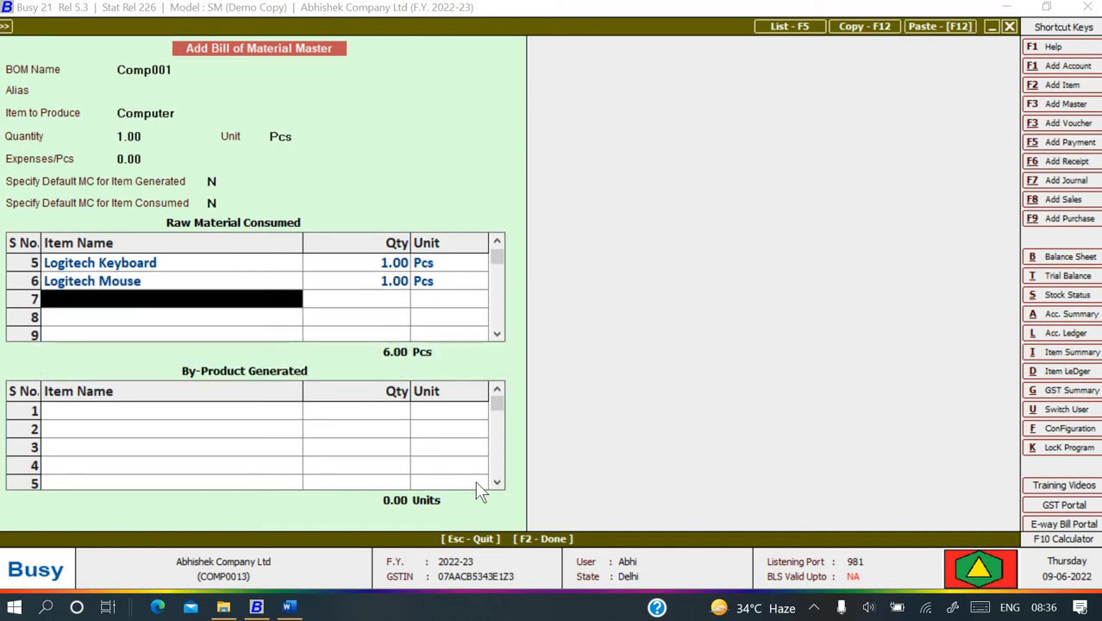
Look up Wire for the seventh raw material and check its required quantity in the Word document's purchase example
key(alt+Tab)
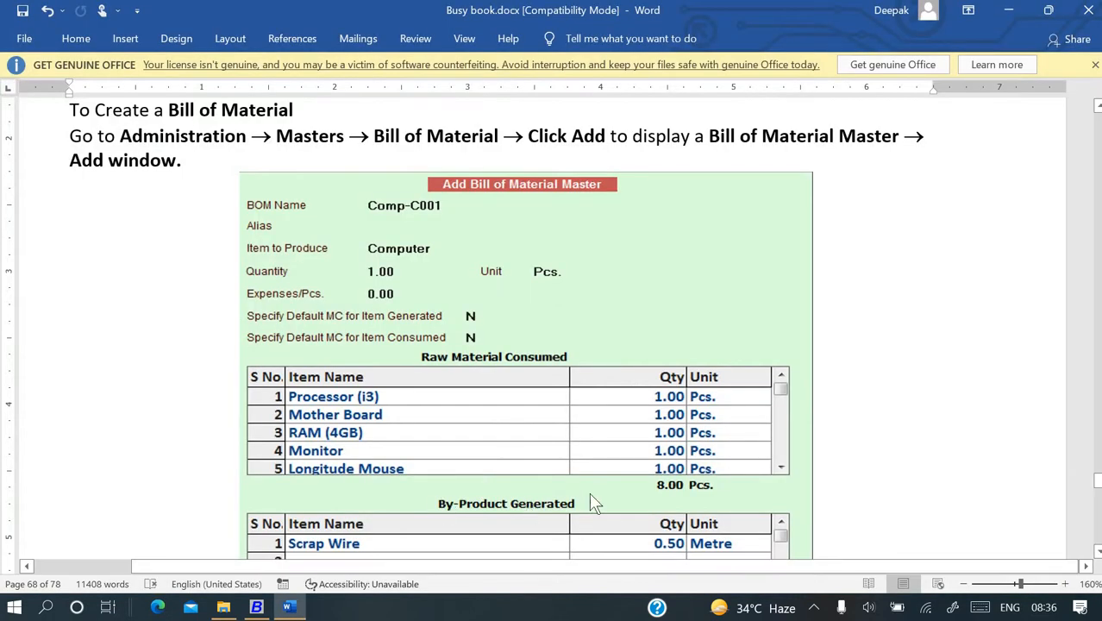
key(alt+Tab)
text(w)
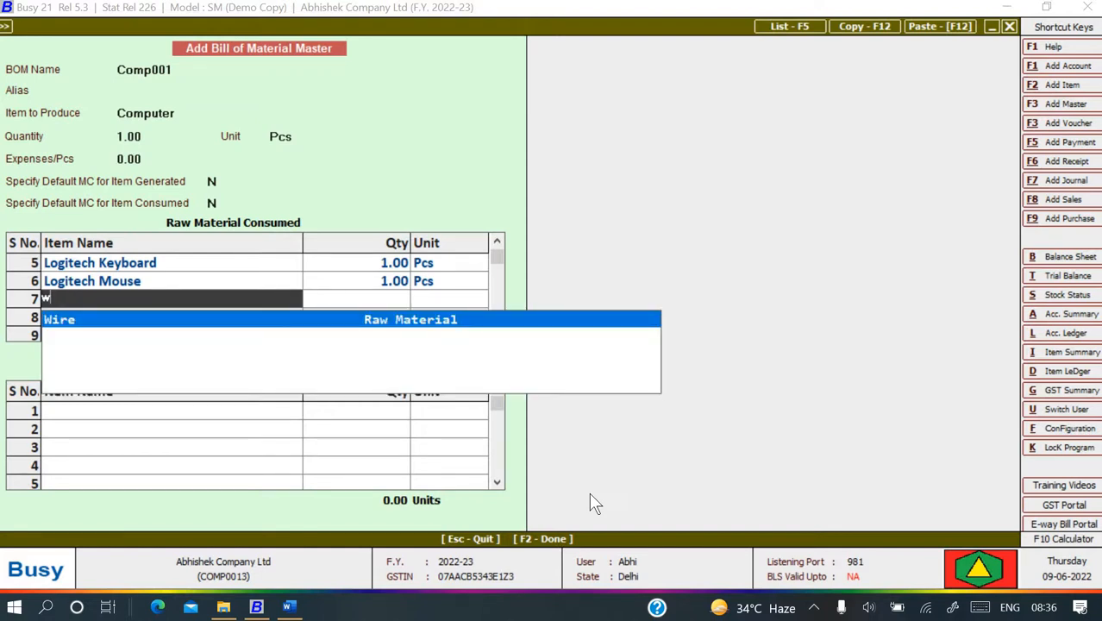
key(alt+Tab)
scroll(533, 504, down, 3)
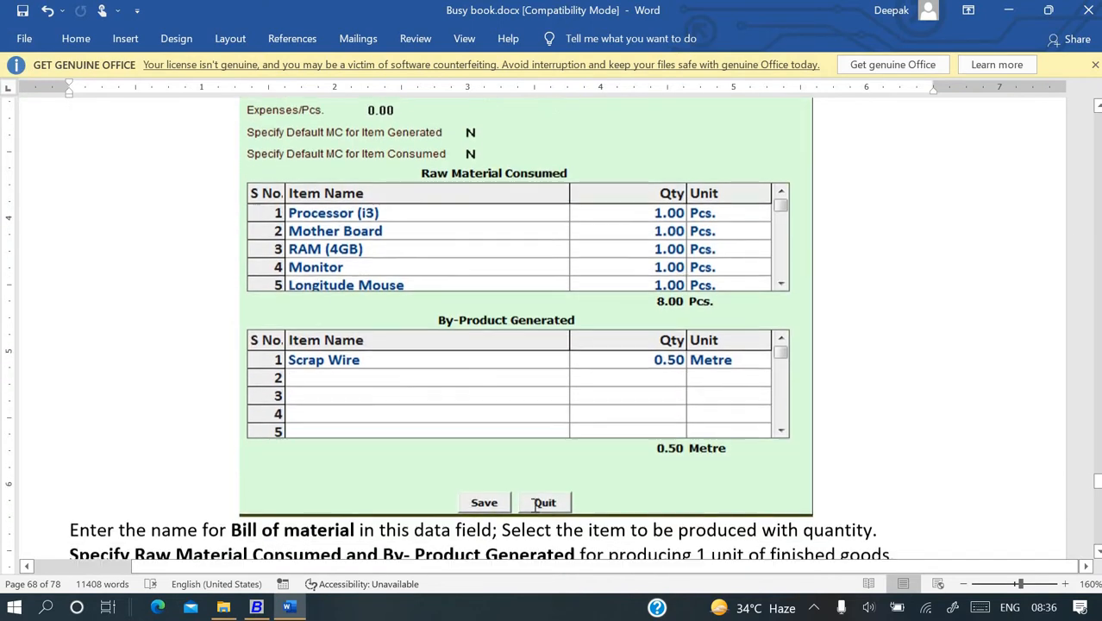
scroll(532, 503, down, 5)
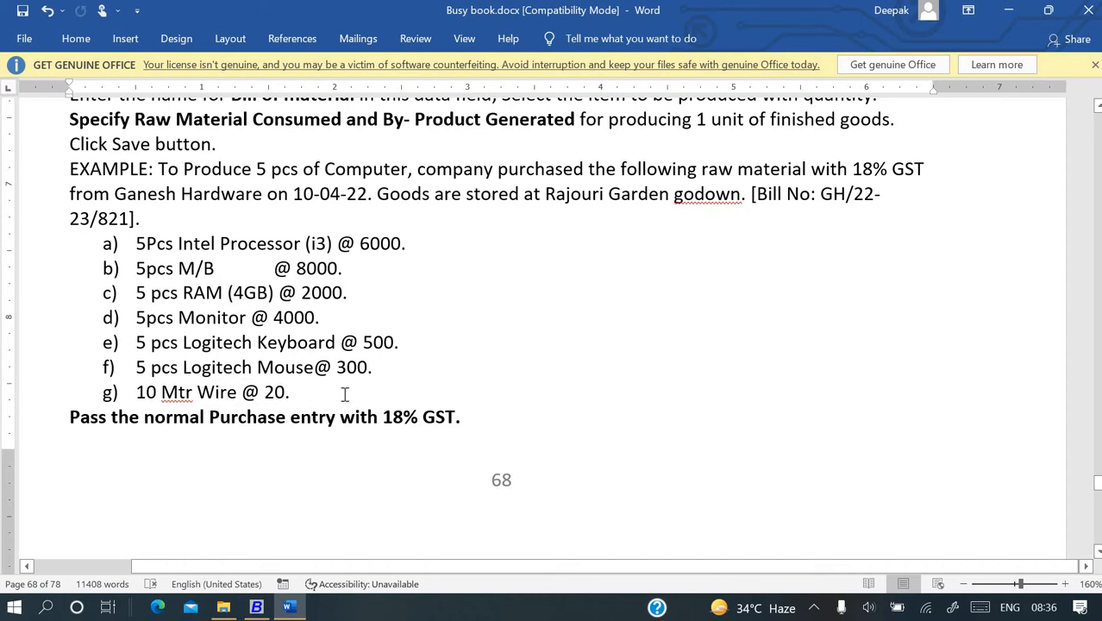
key(alt+Tab)
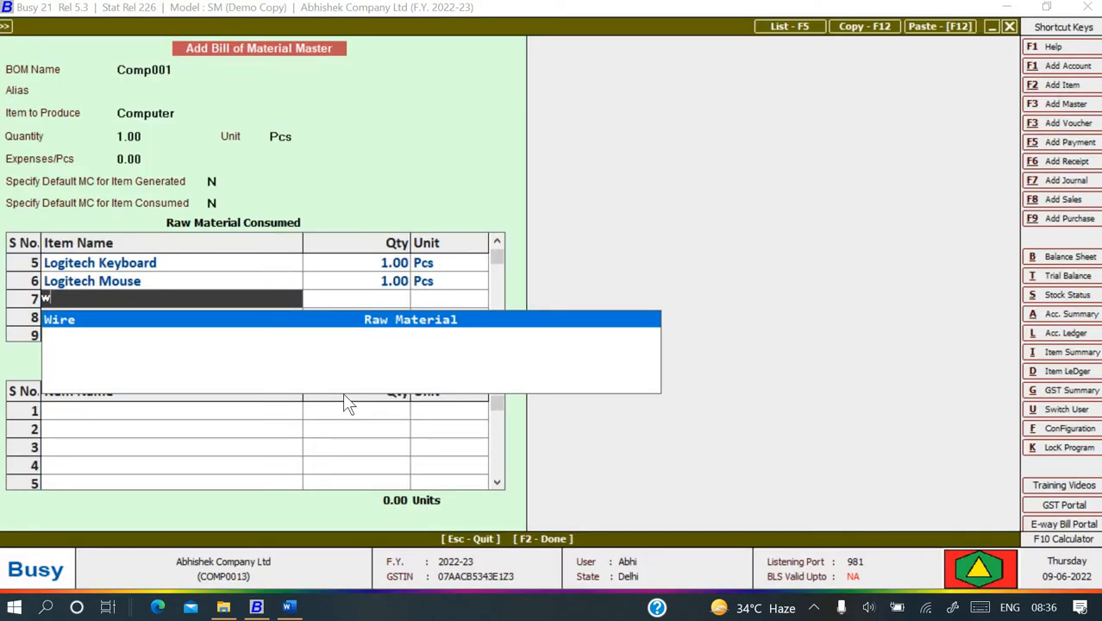
Add Wire as the seventh raw material with a quantity of 2 Metre, checking it against the Word example
key(Return)
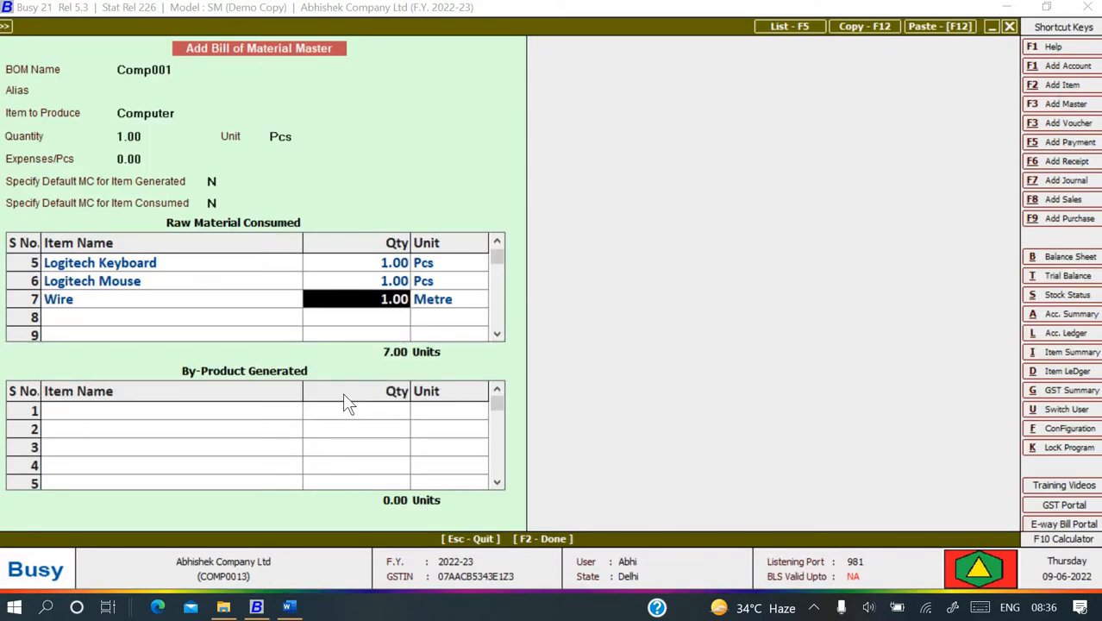
text(2)
key(Return)
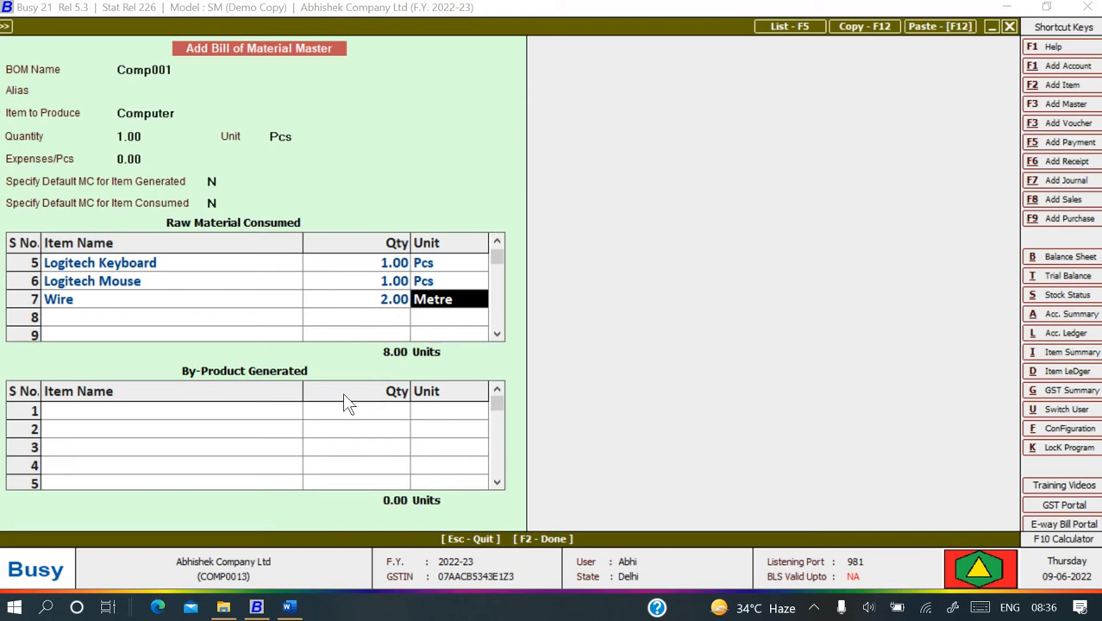
key(Return)
key(alt+Tab)
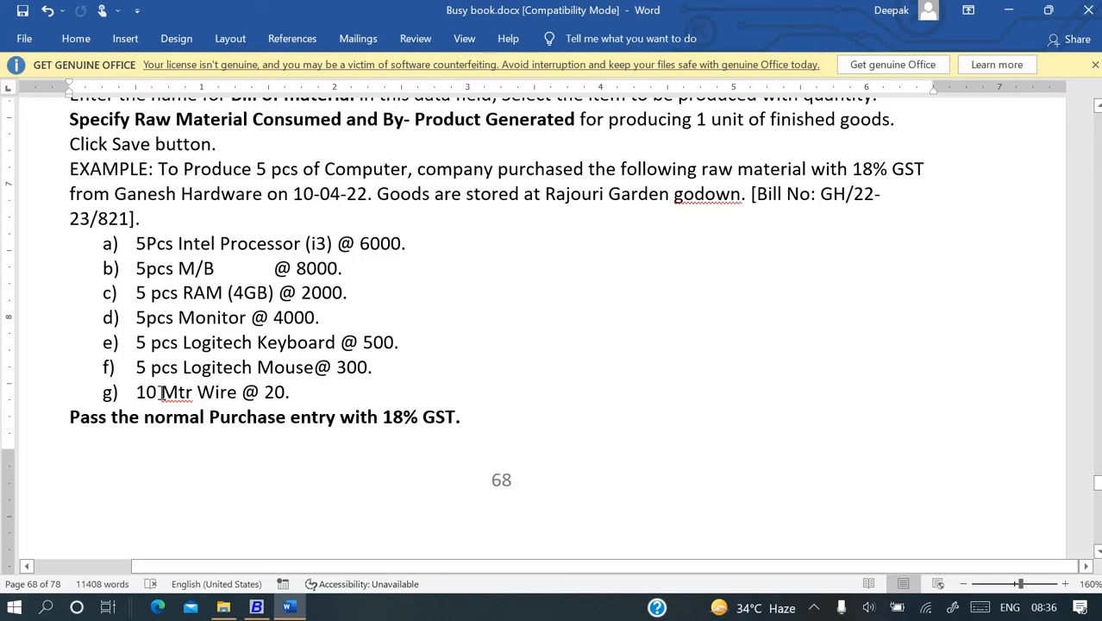
key(alt+Tab)
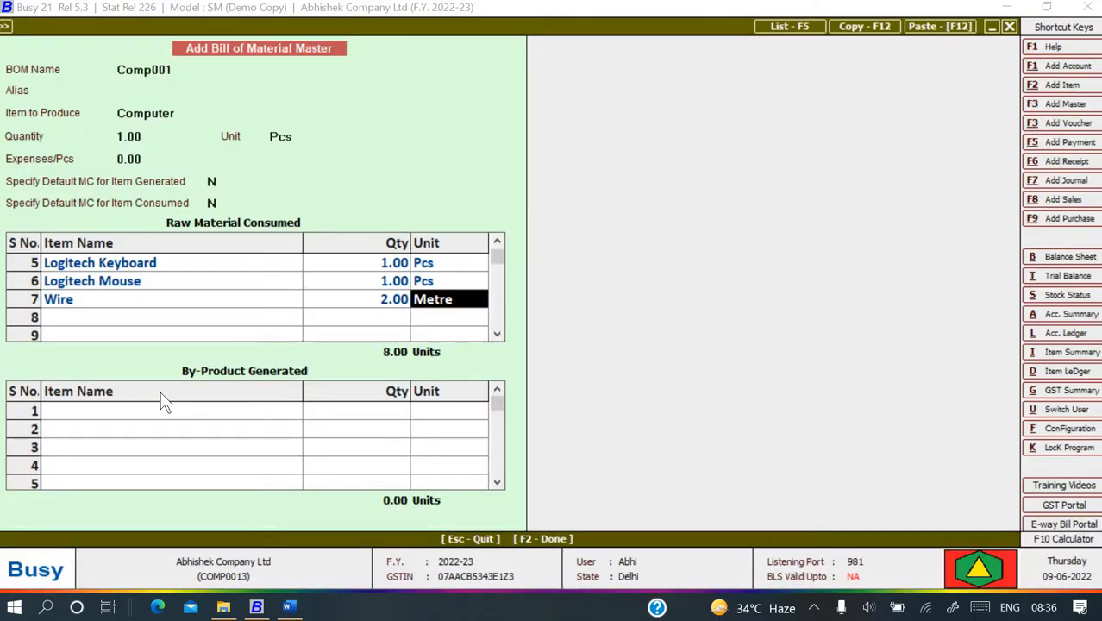
key(Return)
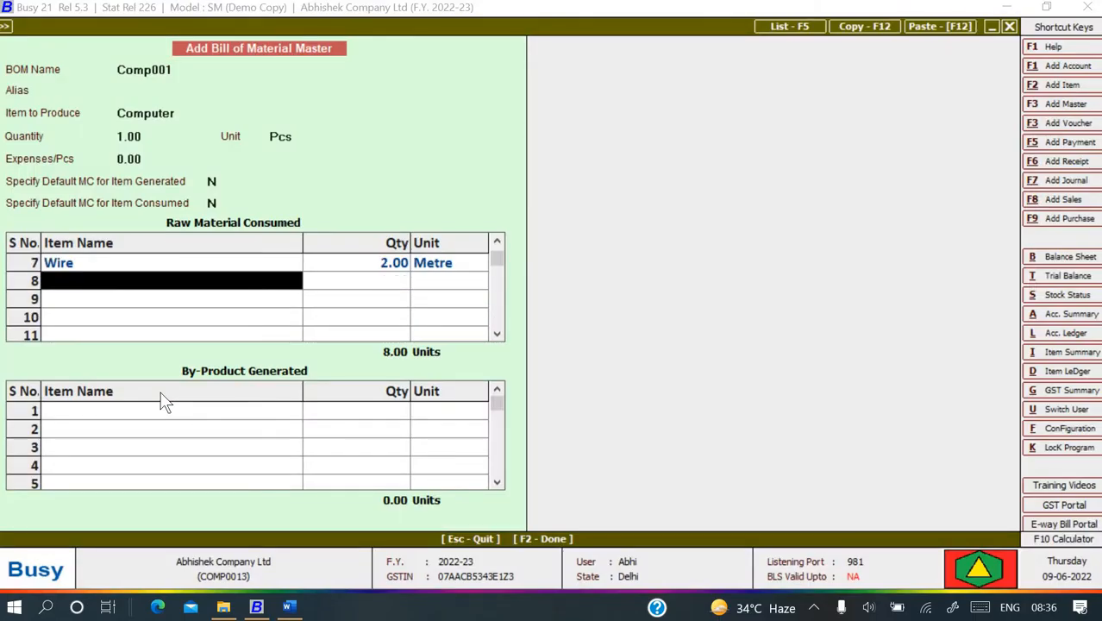
Check the by-product in the Word sample, then add Wire with a quantity of 0.50 Metre as the first by-product in Busy
key(Return)
key(alt+Tab)
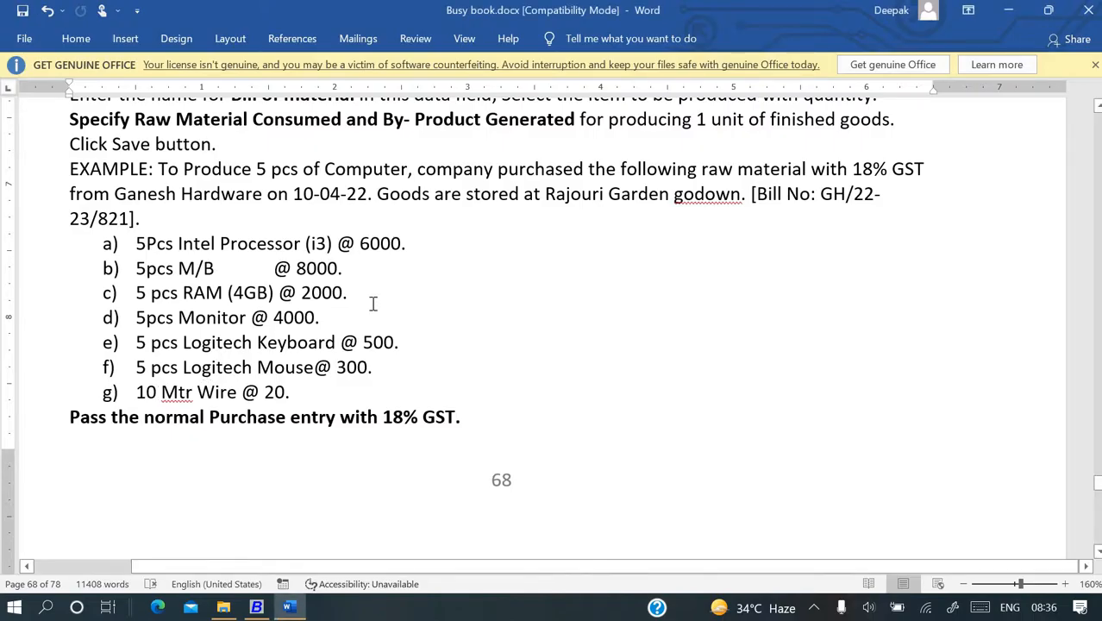
scroll(374, 301, up, 3)
scroll(373, 302, up, 3)
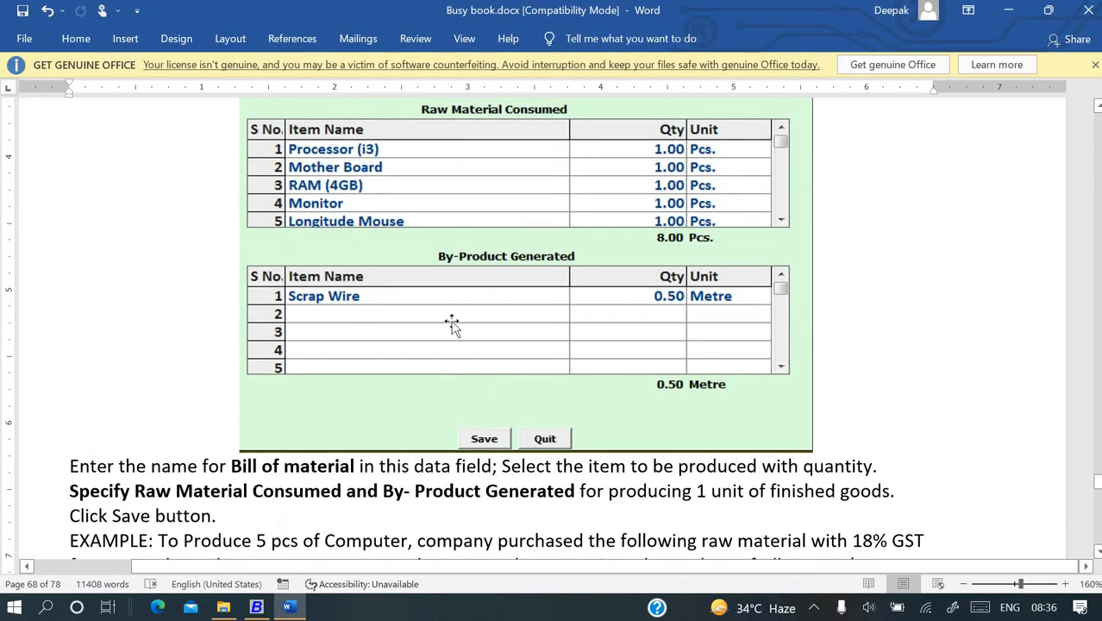
key(alt)
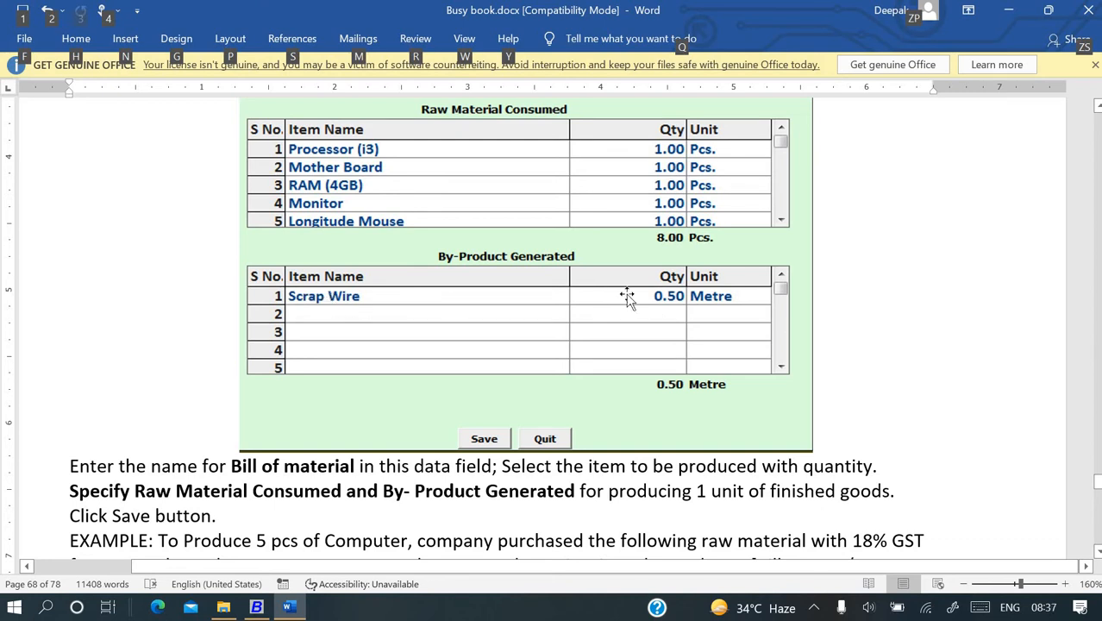
key(alt+Tab)
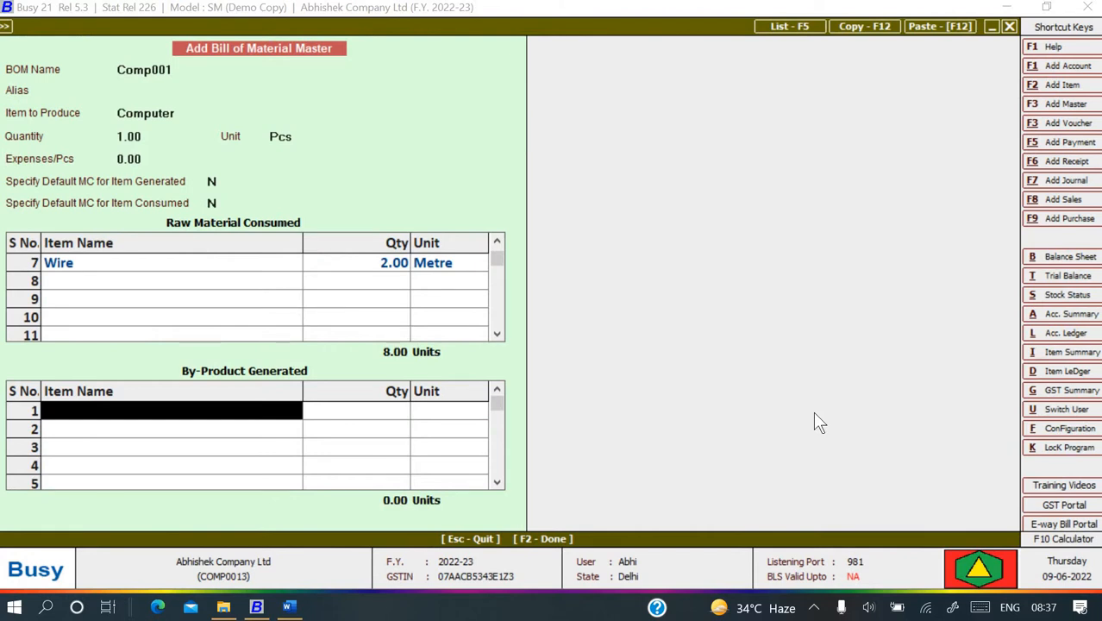
text(W)
key(Return)
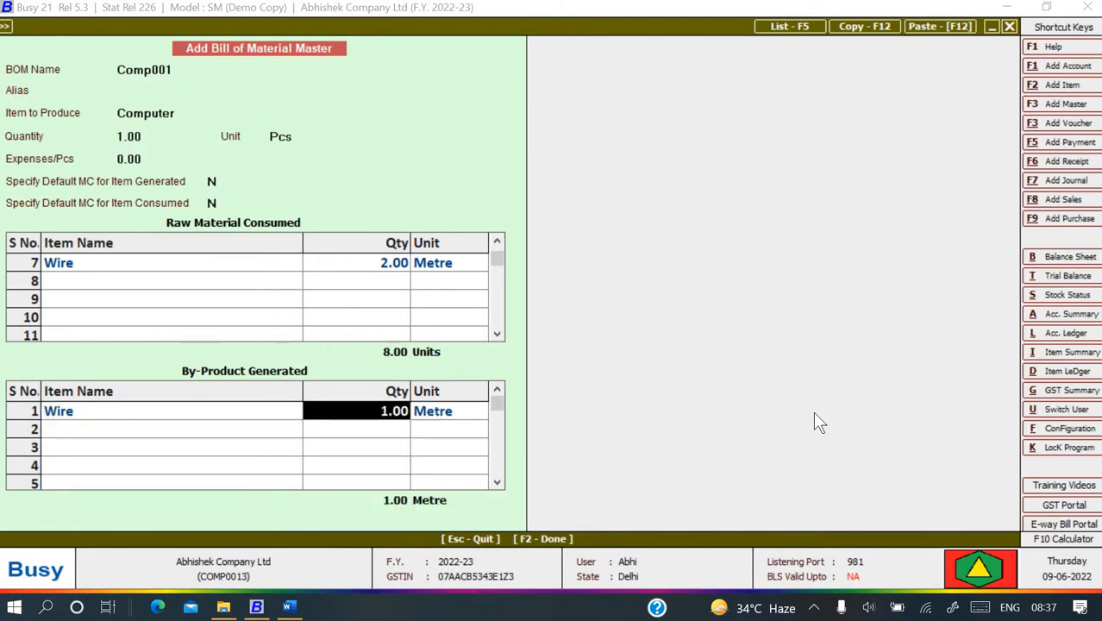
text(.5)
key(Return)
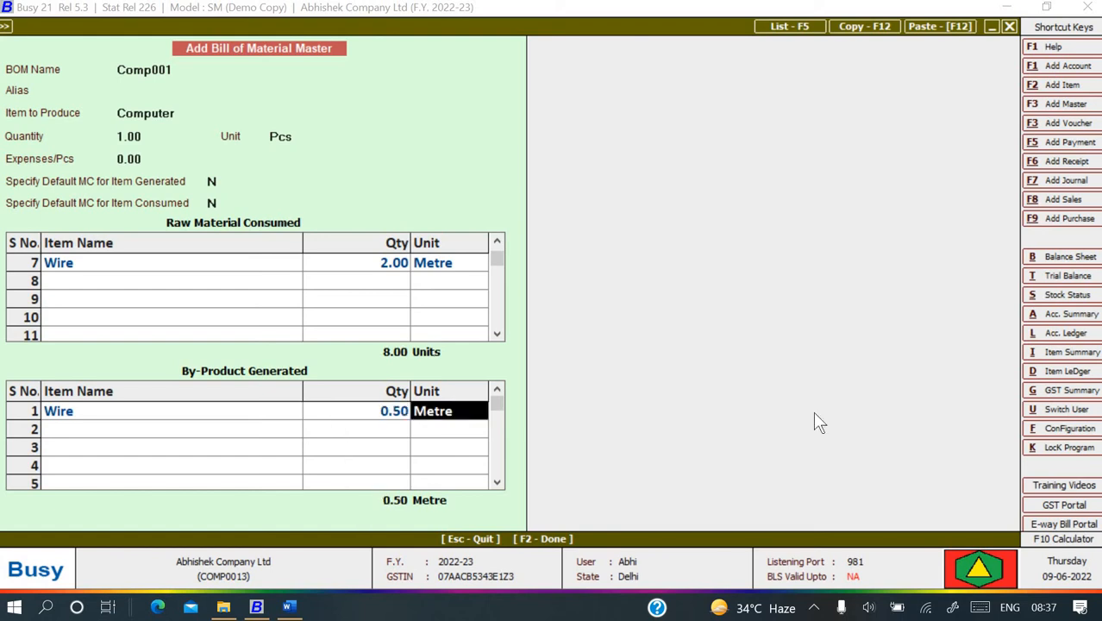
Save the Comp001 bill of material master and close its entry form
key(F2)
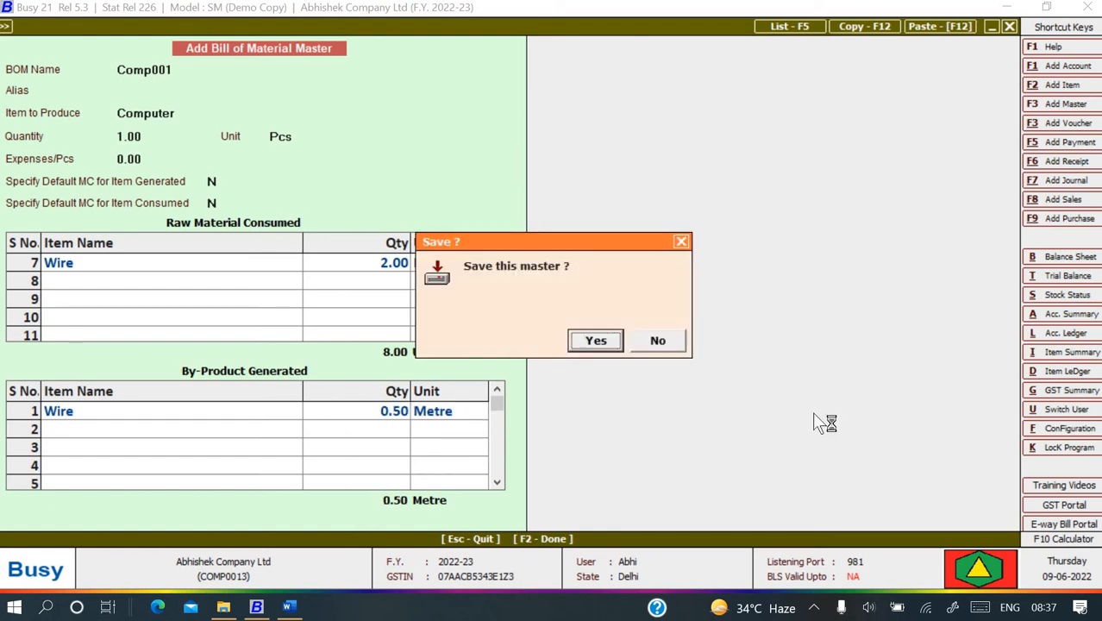
key(Return)
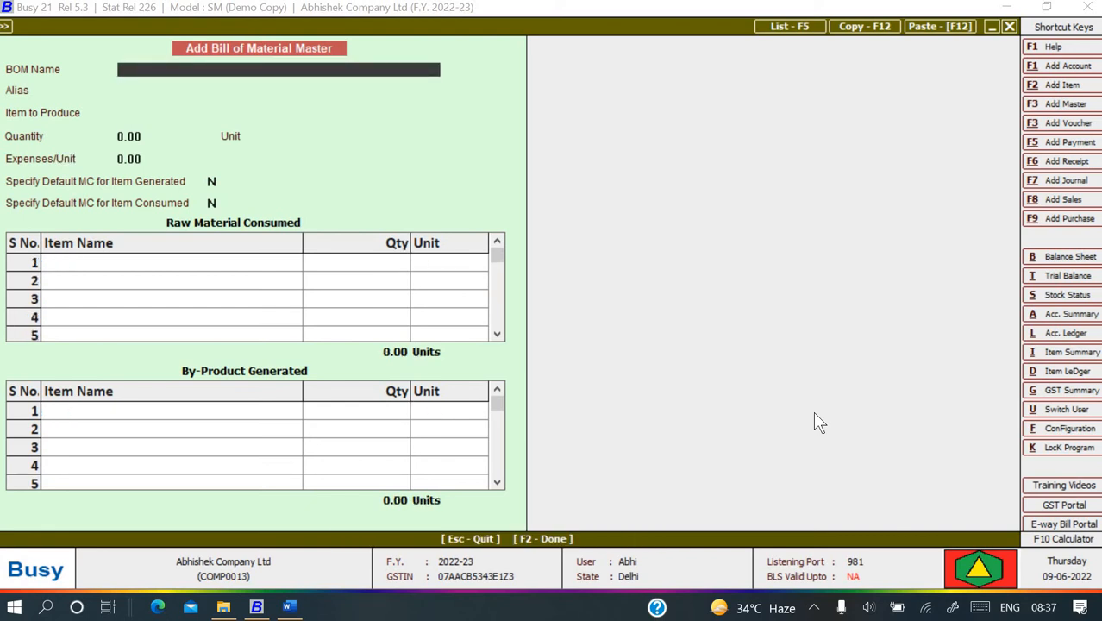
key(Escape)
key(Escape)
key(Escape)
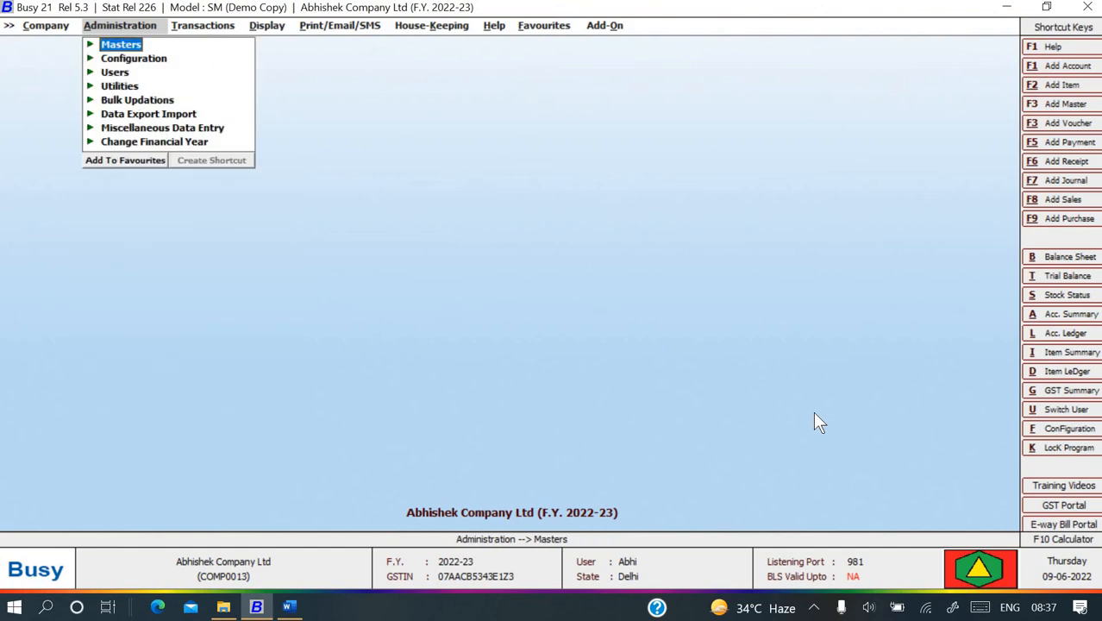
Switch to Word and read the raw material purchase example for its supplier, date, godown, bill number, items and rates
key(alt+Tab)
scroll(744, 442, up, 5)
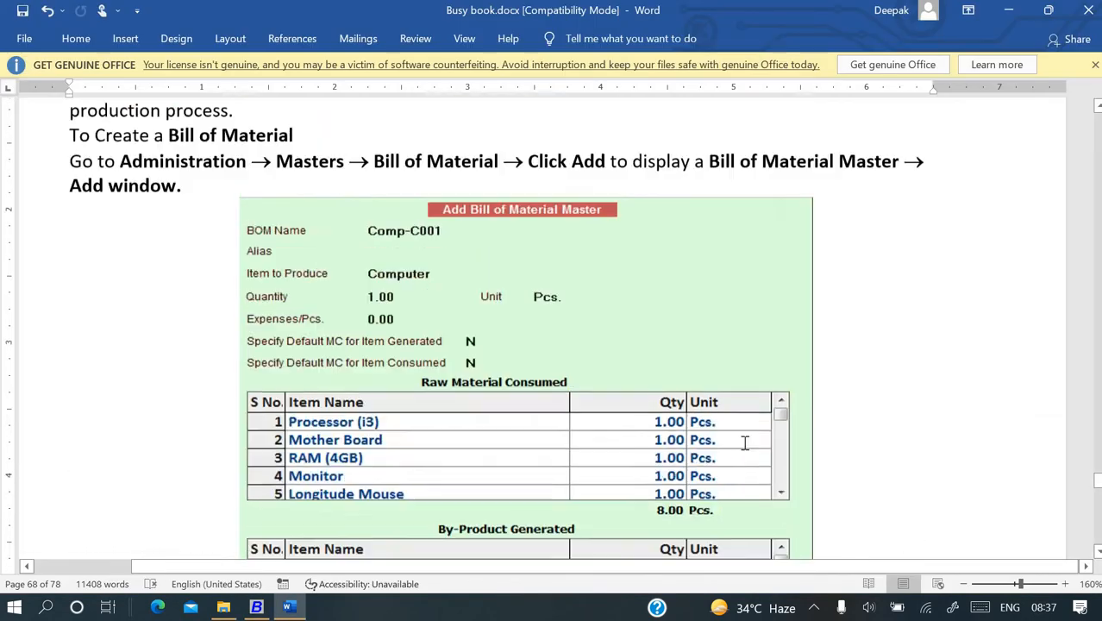
scroll(744, 441, up, 4)
scroll(744, 441, down, 8)
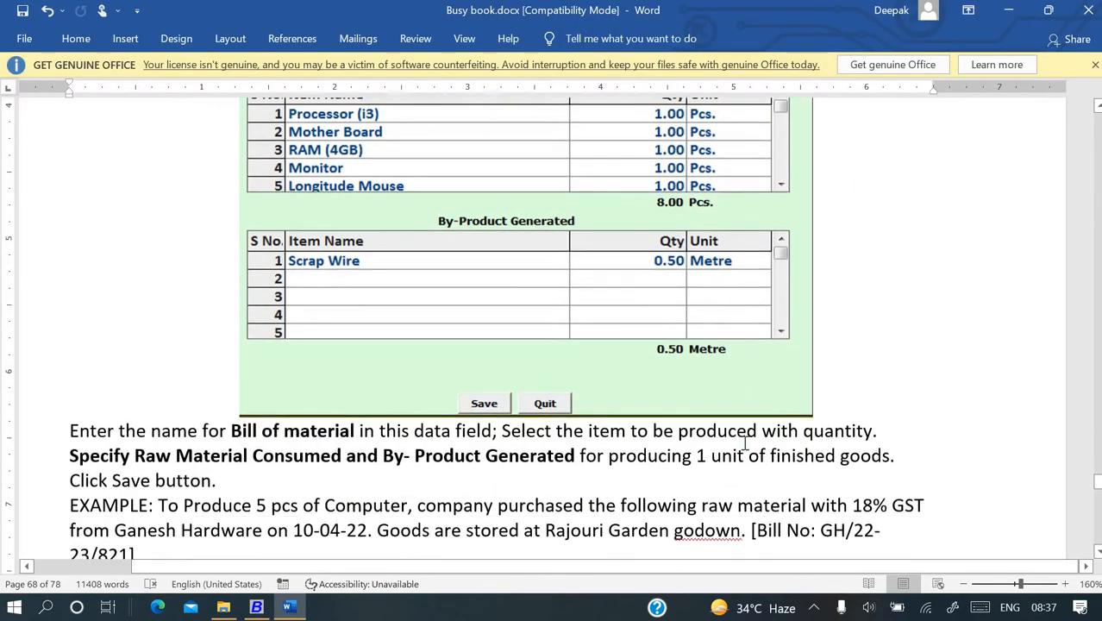
scroll(744, 442, down, 4)
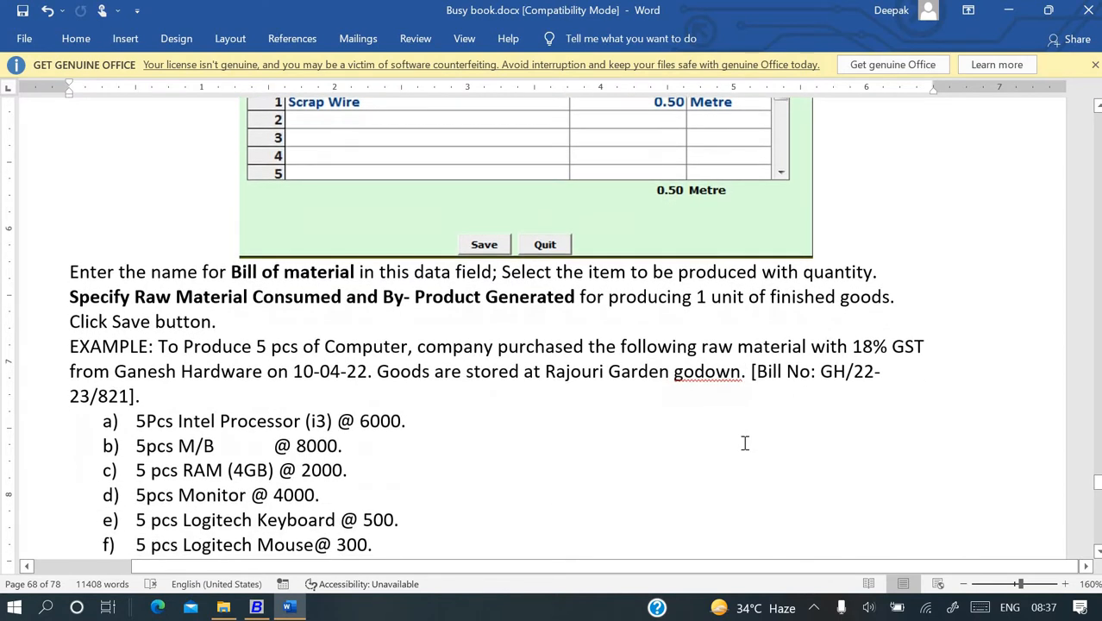
scroll(745, 442, down, 2)
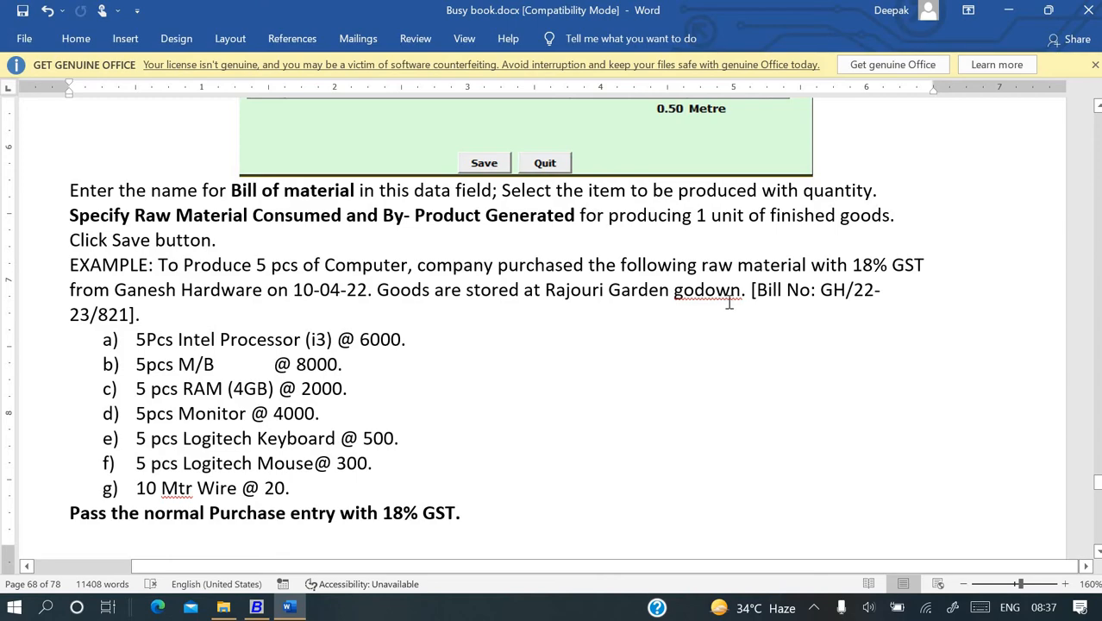
Switch to Busy and start a new purchase voucher with series Main and date 10-04-2022
key(alt+Tab)
key(Right)
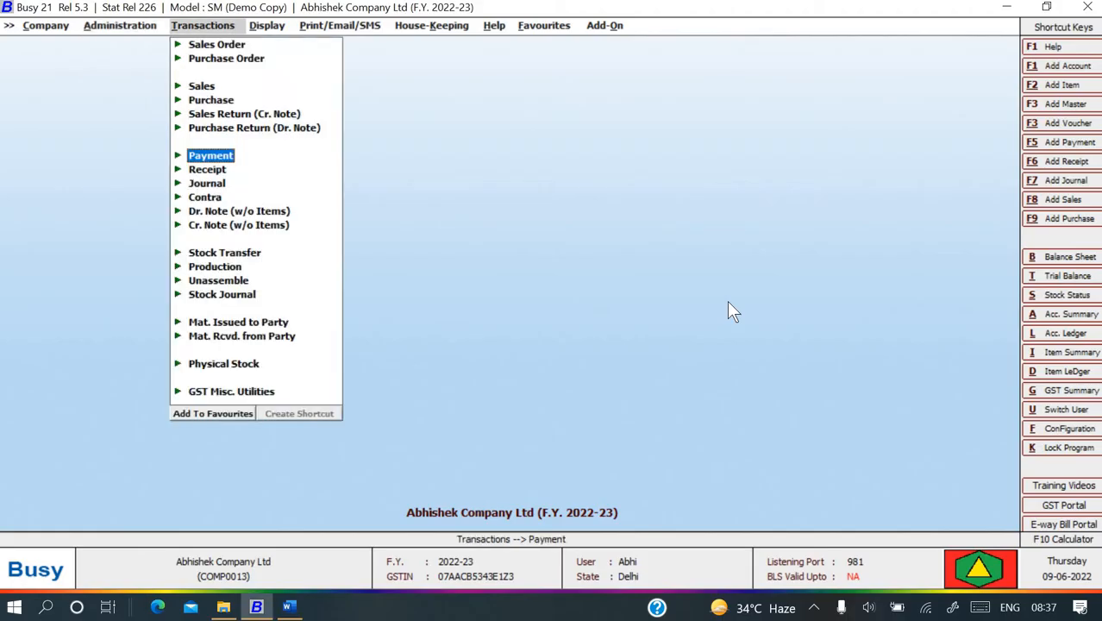
key(Up)
key(Up)
key(Up)
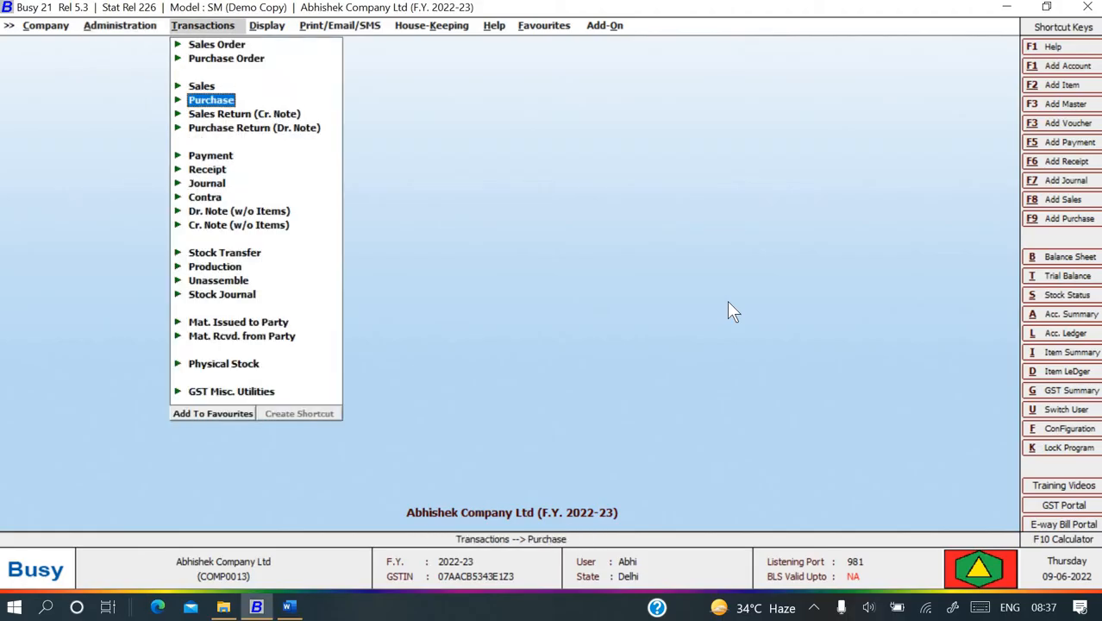
key(Return)
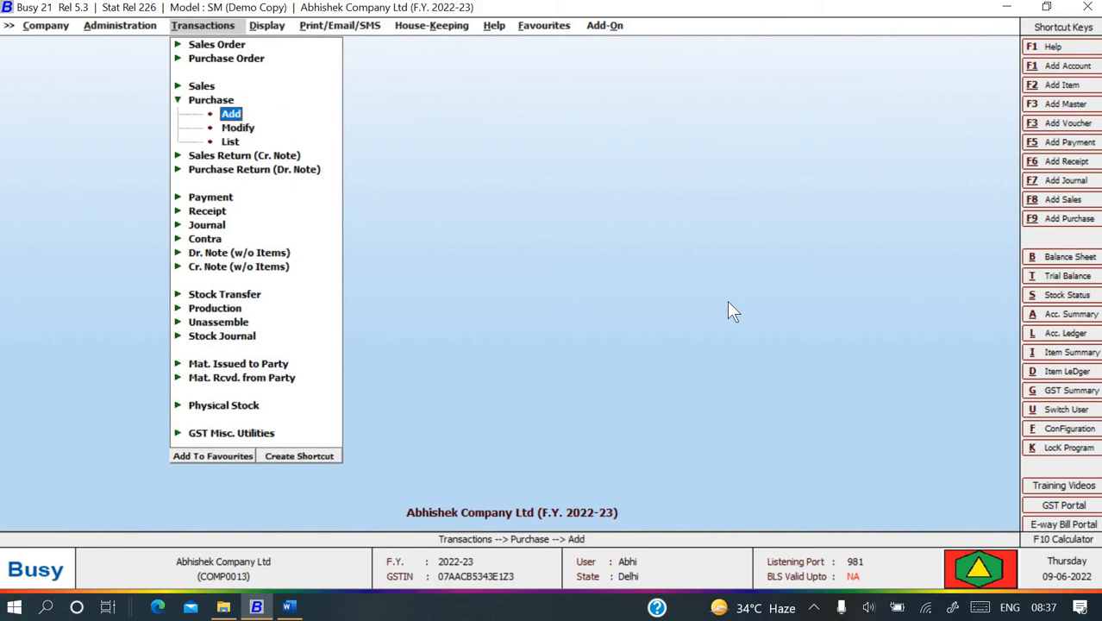
key(Return)
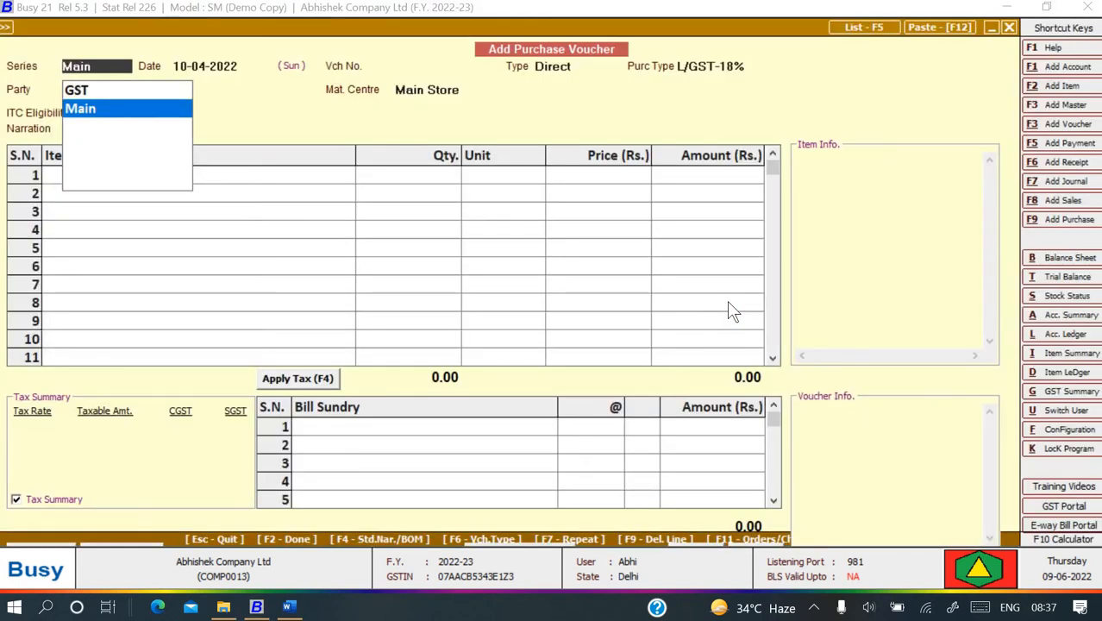
key(alt+Tab)
key(alt+Tab)
key(Return)
key(Return)
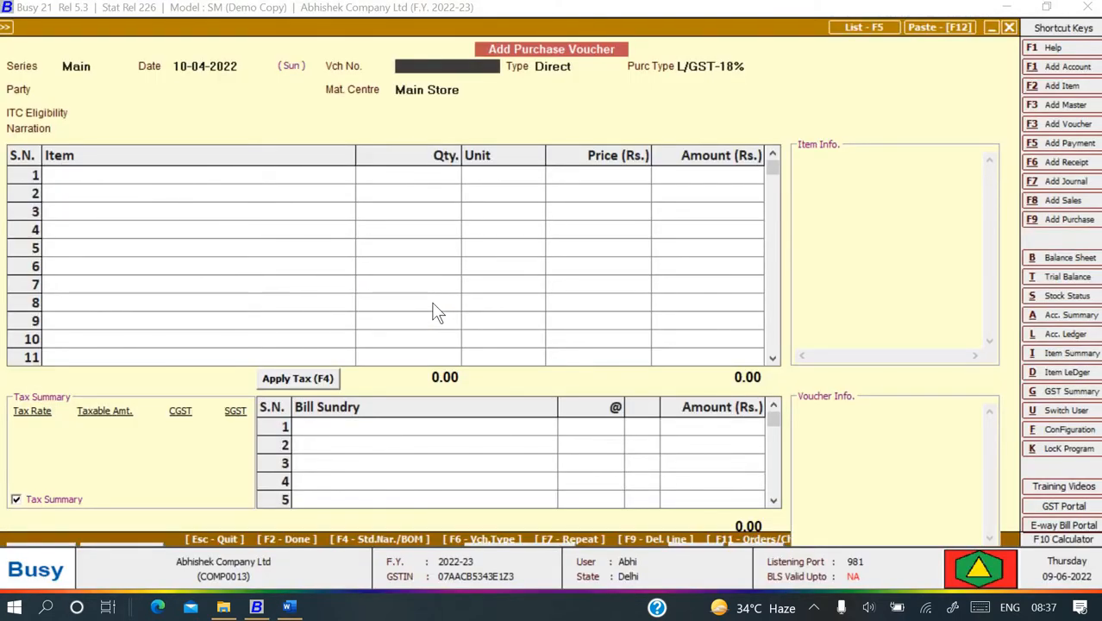
Copy the bill number from the Word example into the purchase voucher's number field
key(alt+Tab)
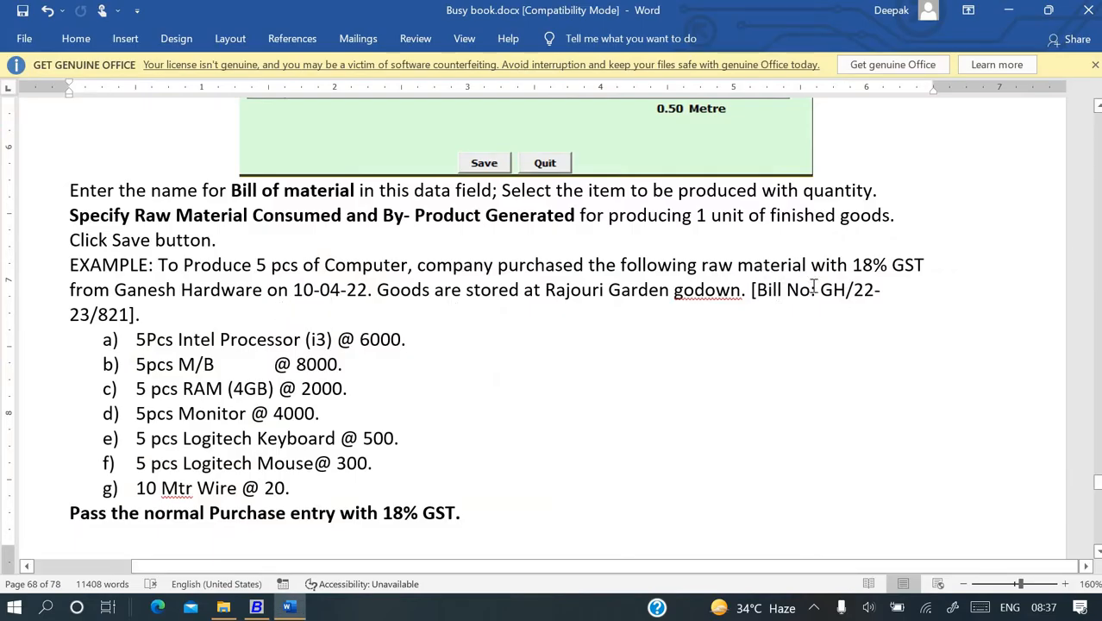
drag(820, 291, 127, 315)
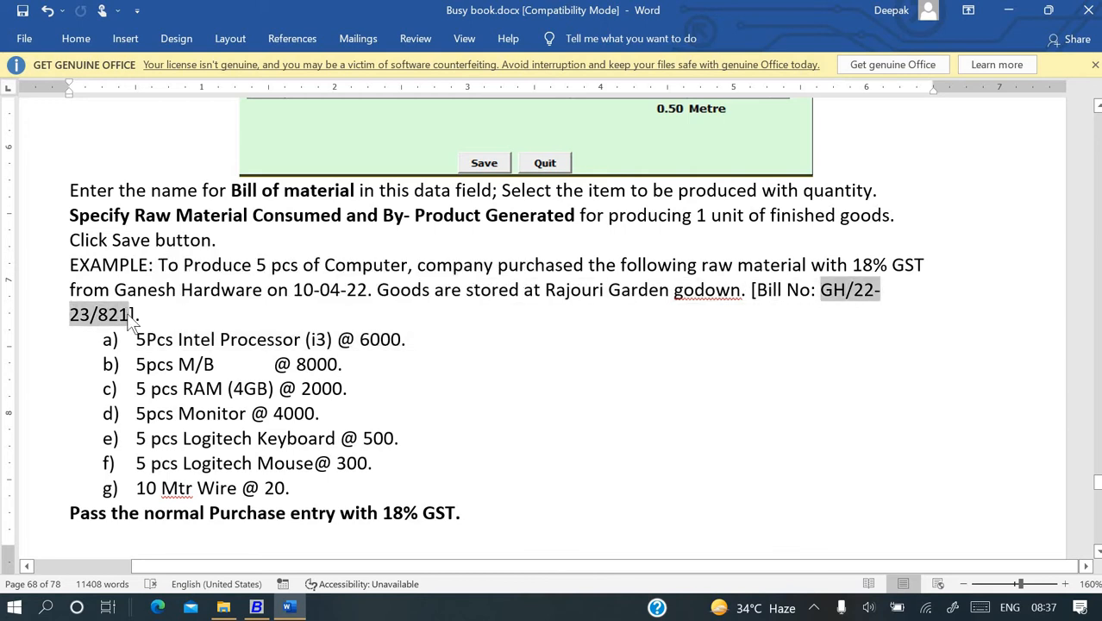
key(ctrl+c)
key(alt+Tab)
key(ctrl+v)
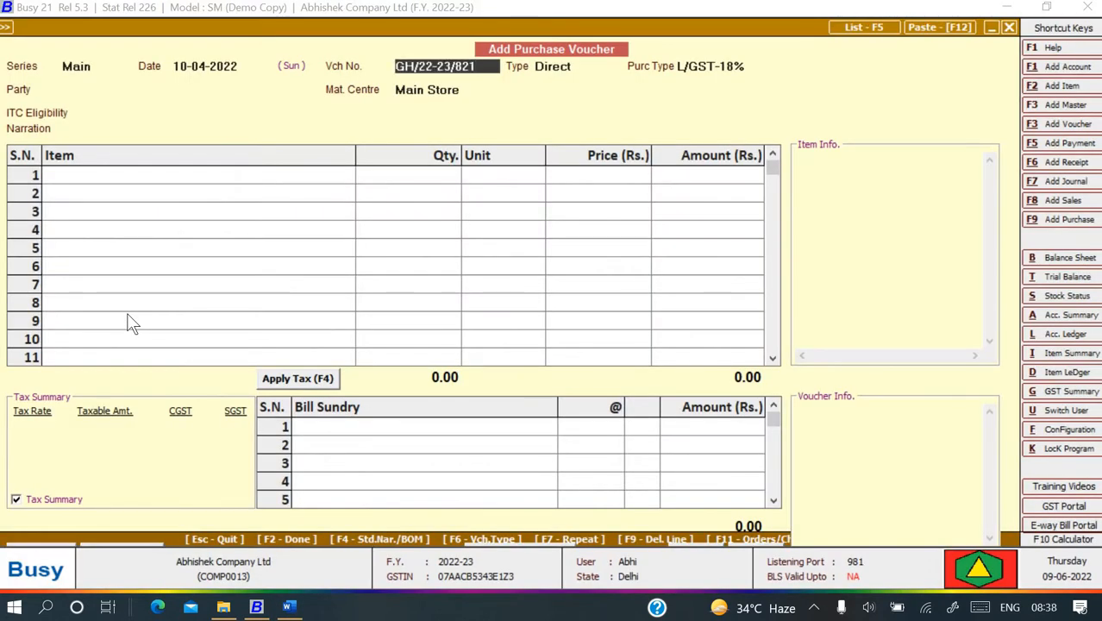
Accept voucher type Direct and purchase type L/GST-18%, and choose Ganesh Hardware as the party
key(Return)
key(Return)
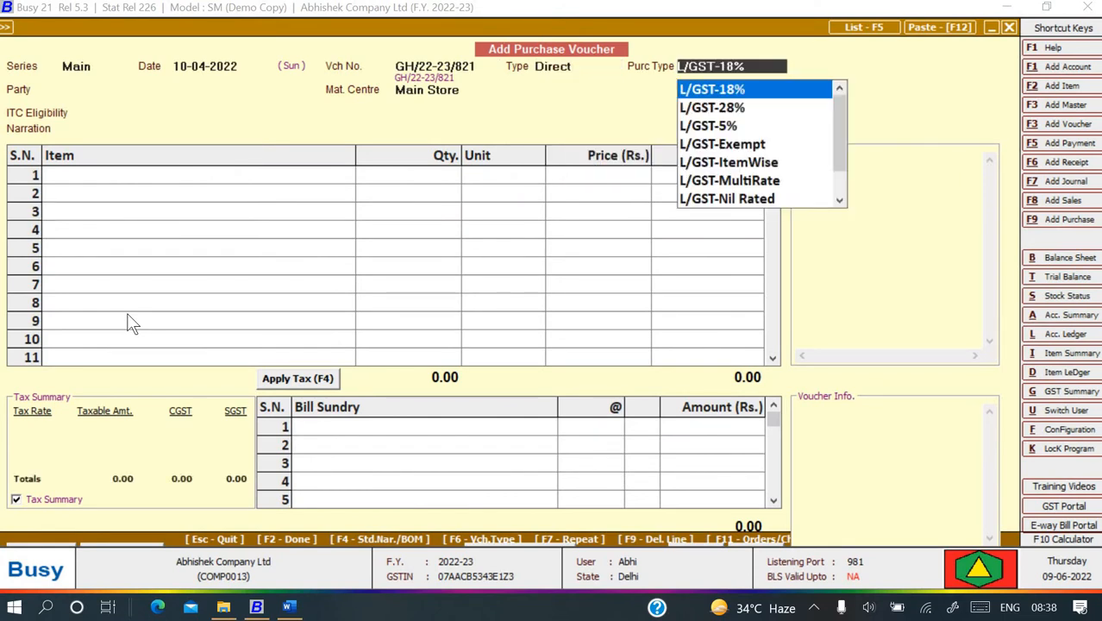
key(Return)
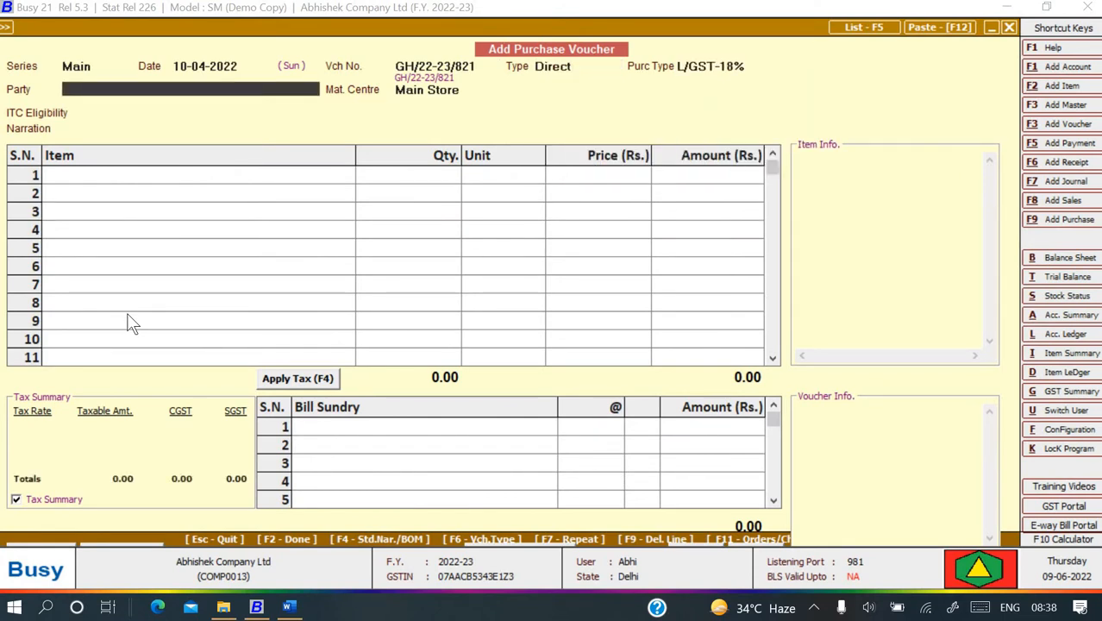
text(g)
key(Return)
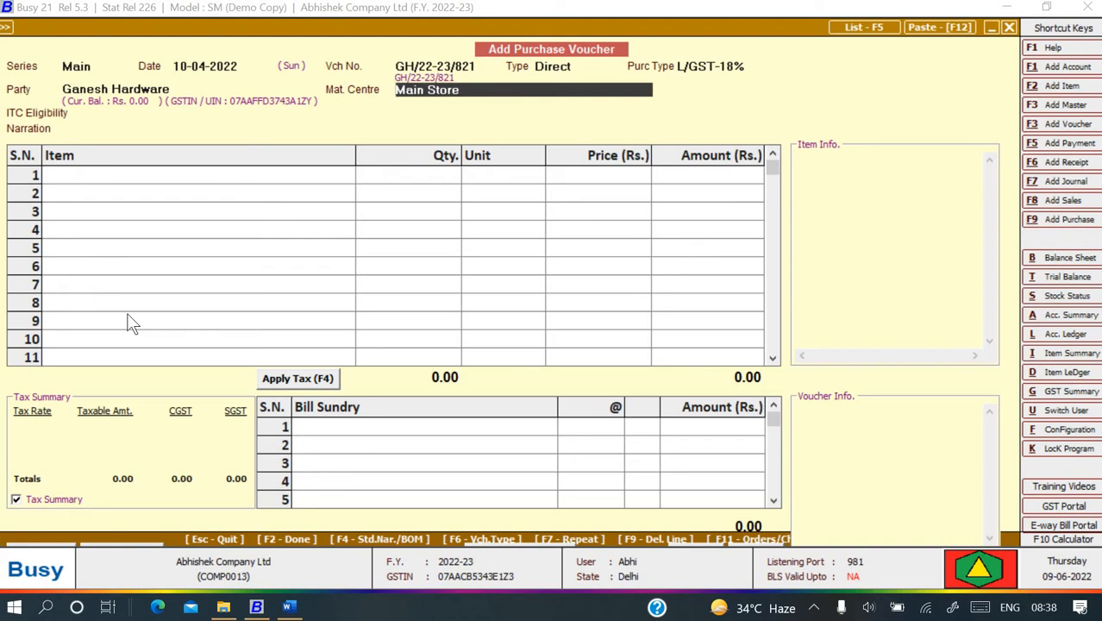
Open the Ganesh Hardware account master from the voucher's party and review its TDS/TCS, cost centre, address, dealer and tax registration details
key(Up)
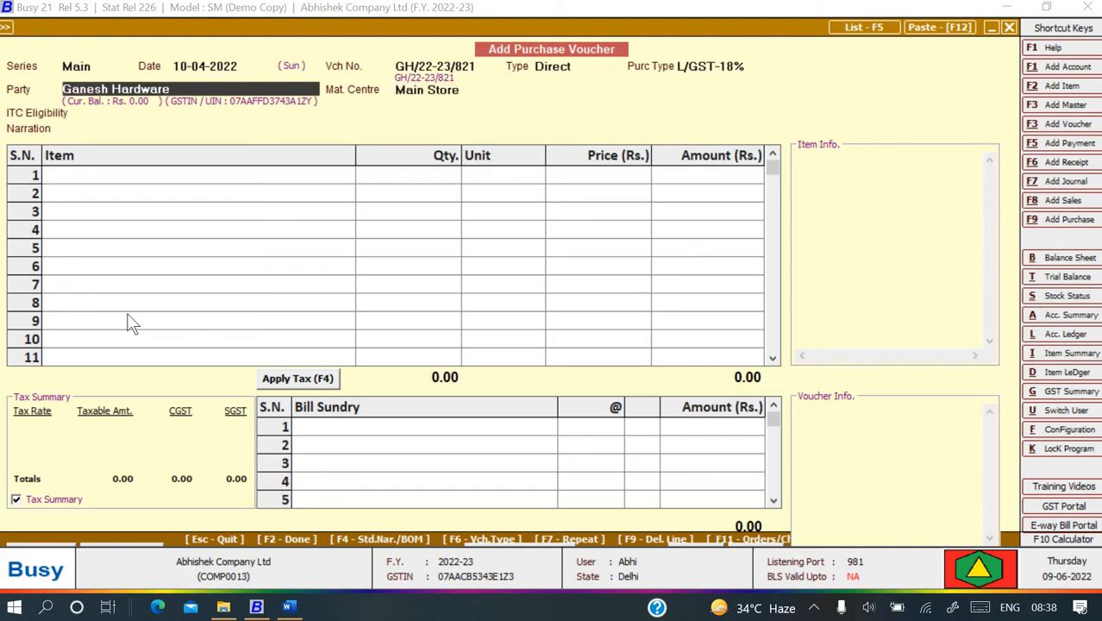
key(ctrl+Return)
key(Return)
key(Return)
key(Return)
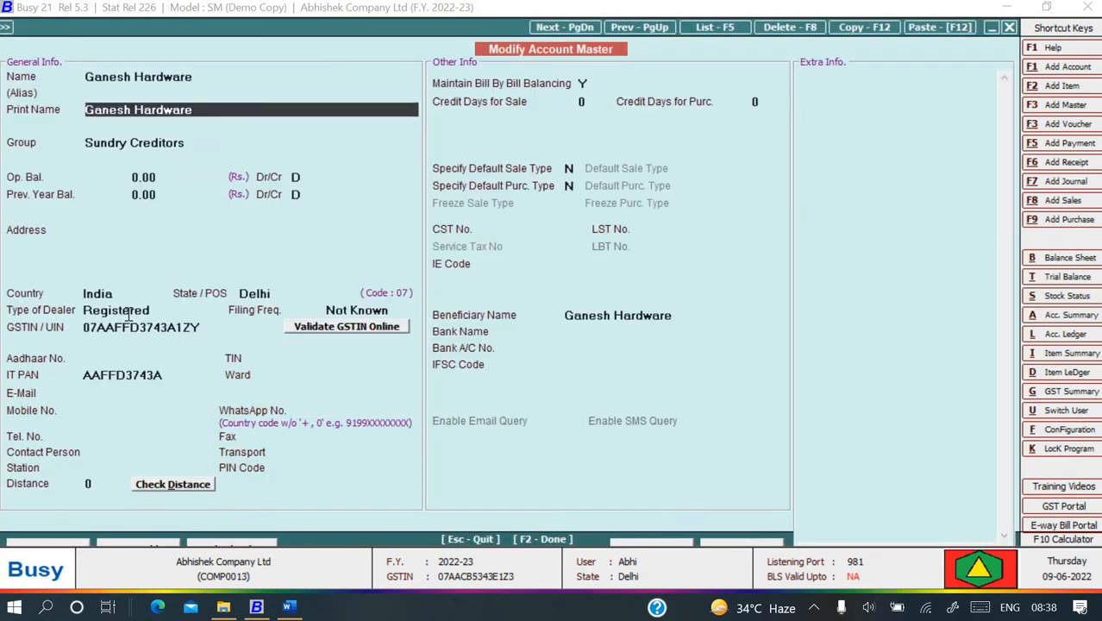
key(Return)
key(Return)
key(Return)
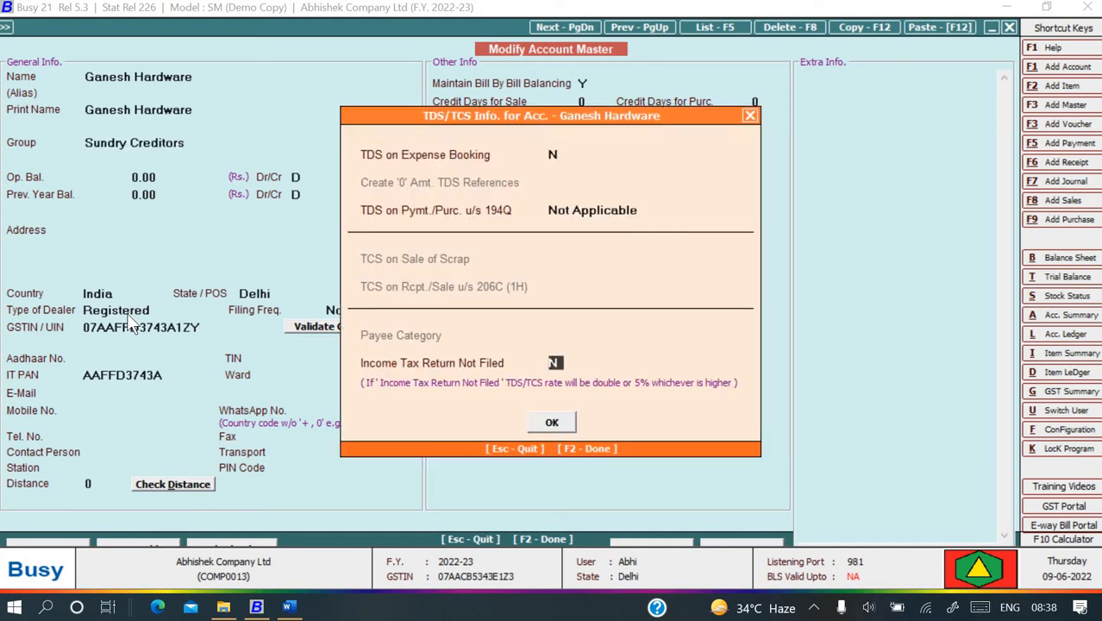
key(Return)
key(Return)
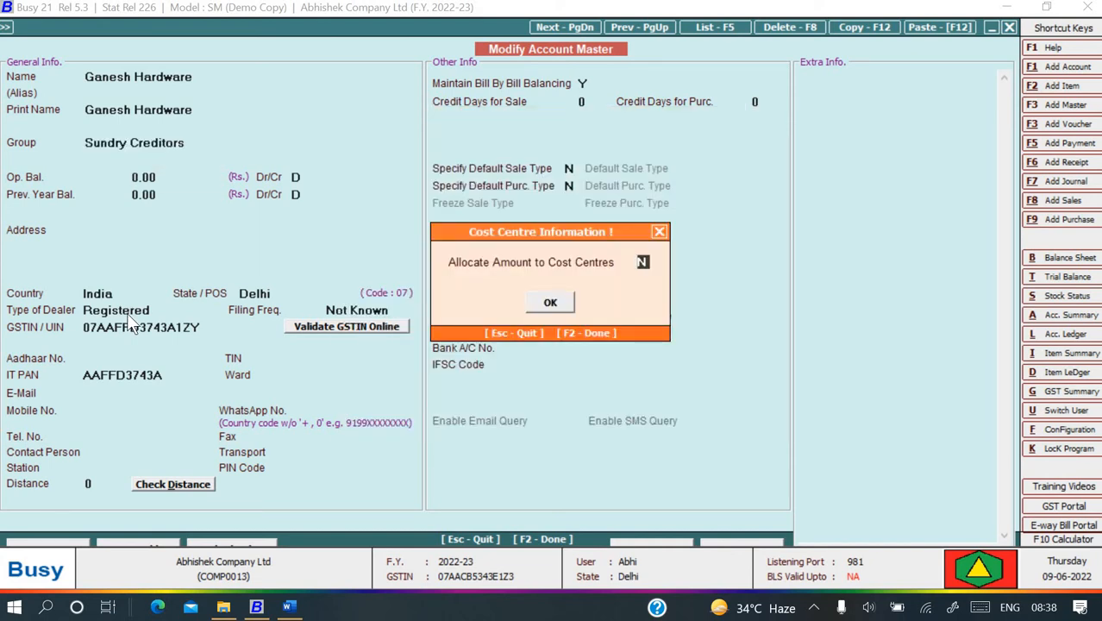
key(Return)
key(Return)
key(Return)
key(Return)
key(Return)
key(Return)
key(Return)
key(Return)
key(Return)
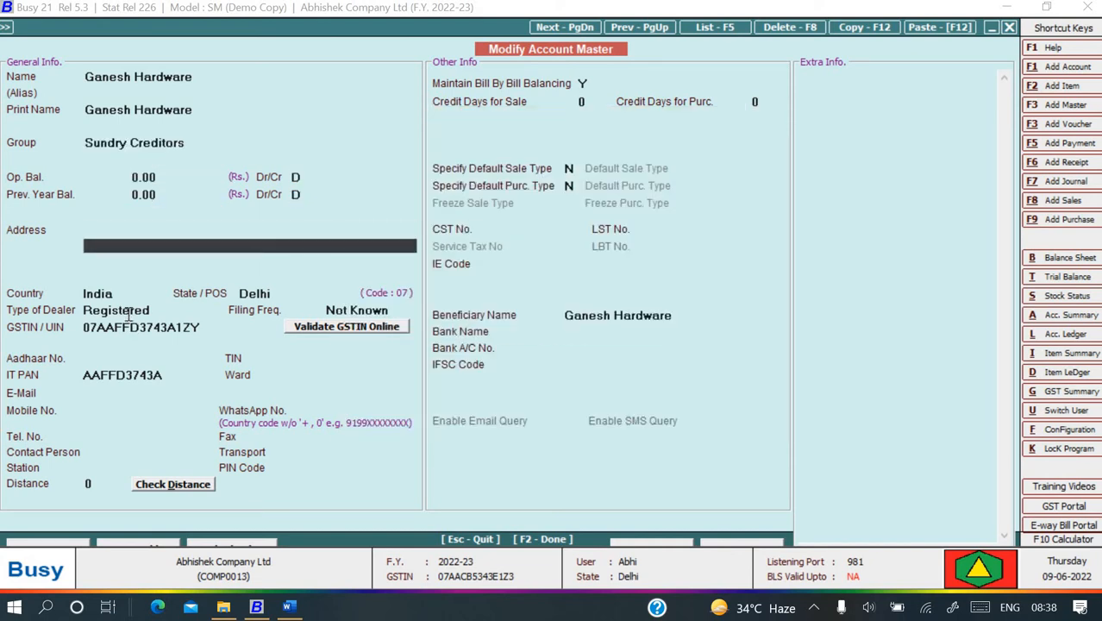
key(Return)
key(Return)
key(Return)
key(Return)
key(Return)
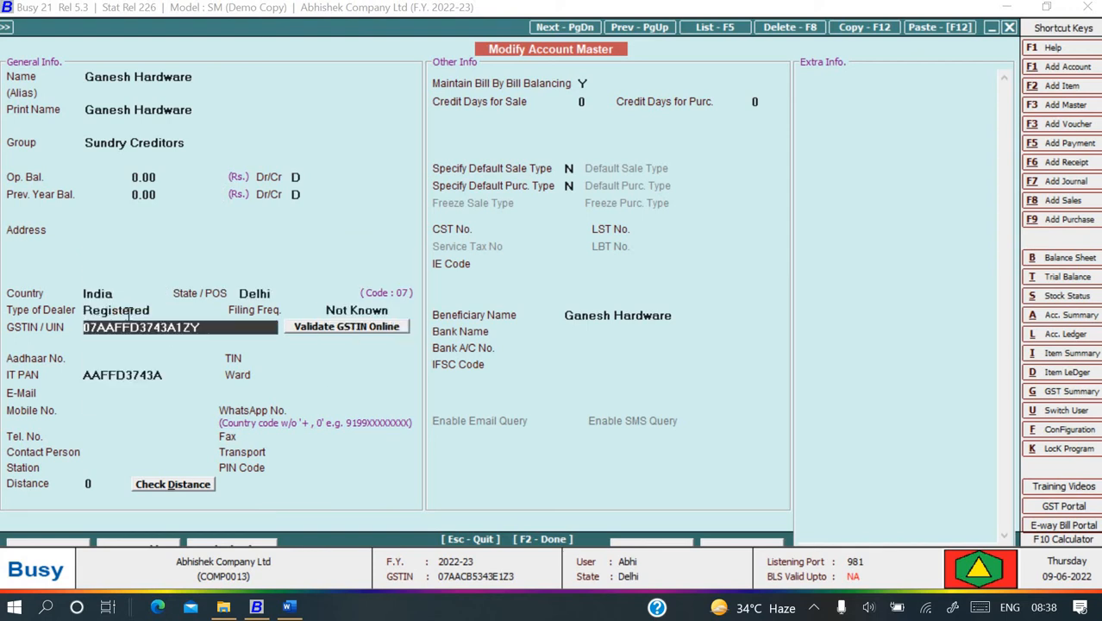
key(Return)
key(Return)
key(Return)
key(Return)
key(Return)
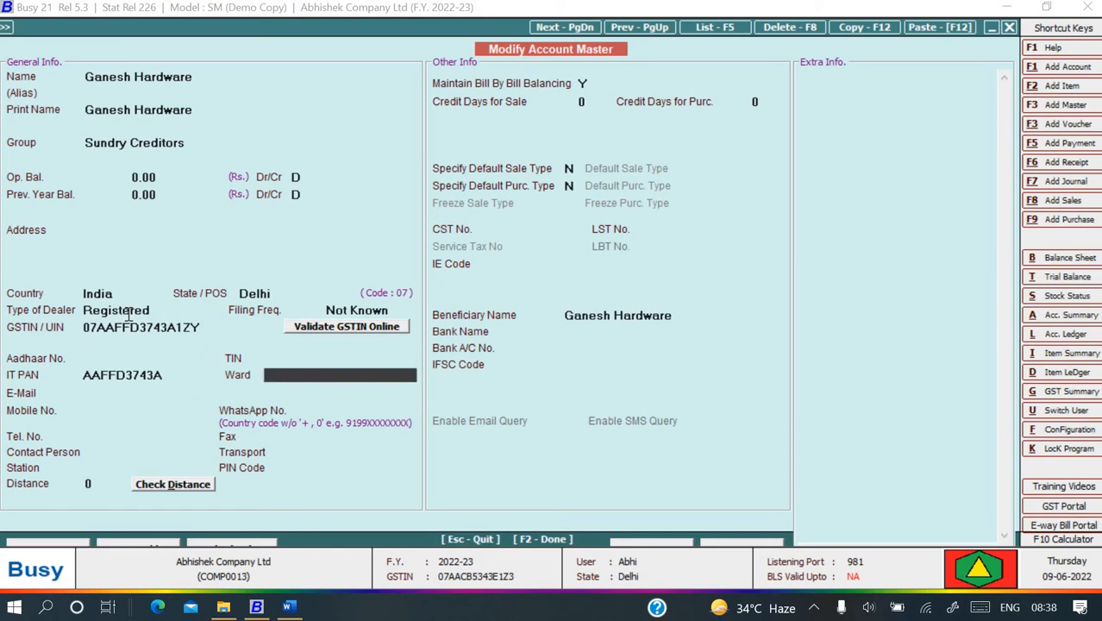
Save the Ganesh Hardware account master and return to the purchase voucher
key(alt+Tab)
key(alt+Tab)
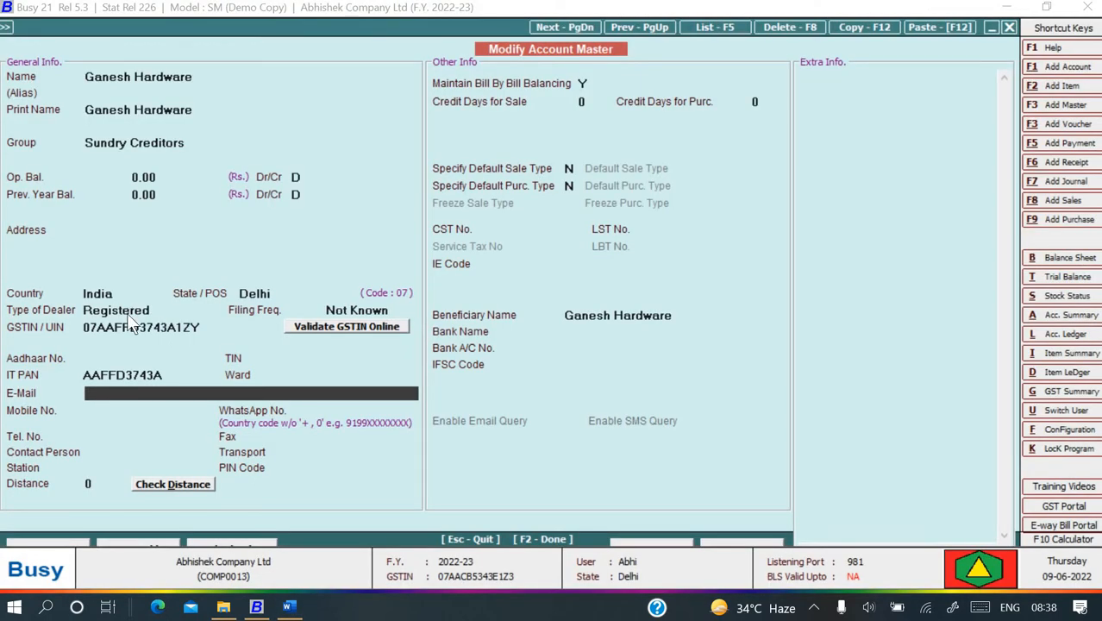
key(alt+Tab)
key(alt+Tab)
key(Return)
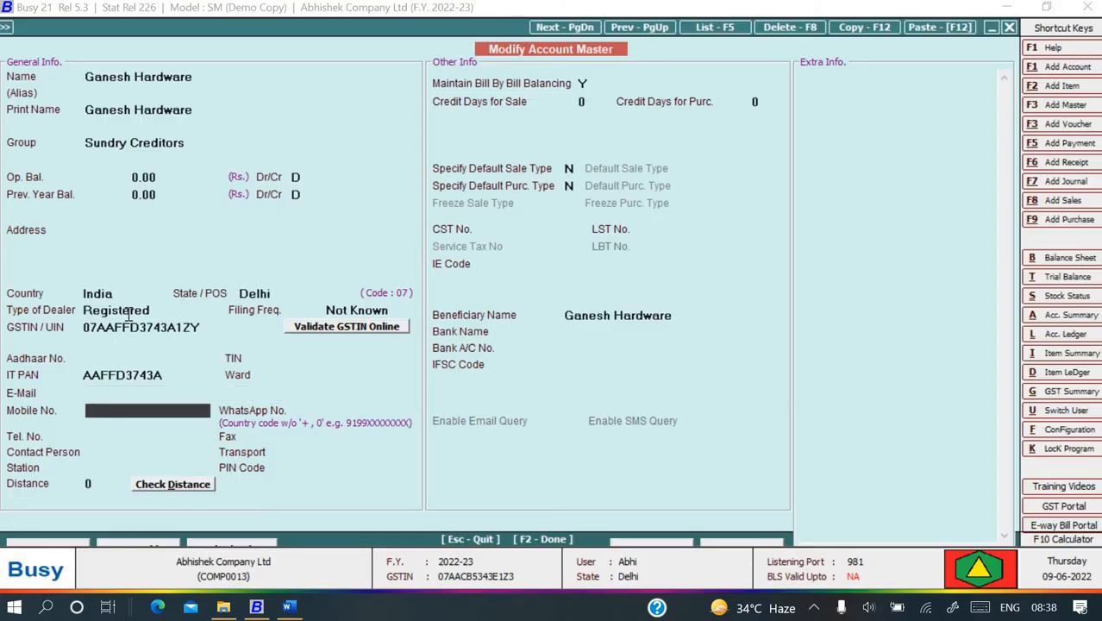
key(F2)
key(Return)
key(Return)
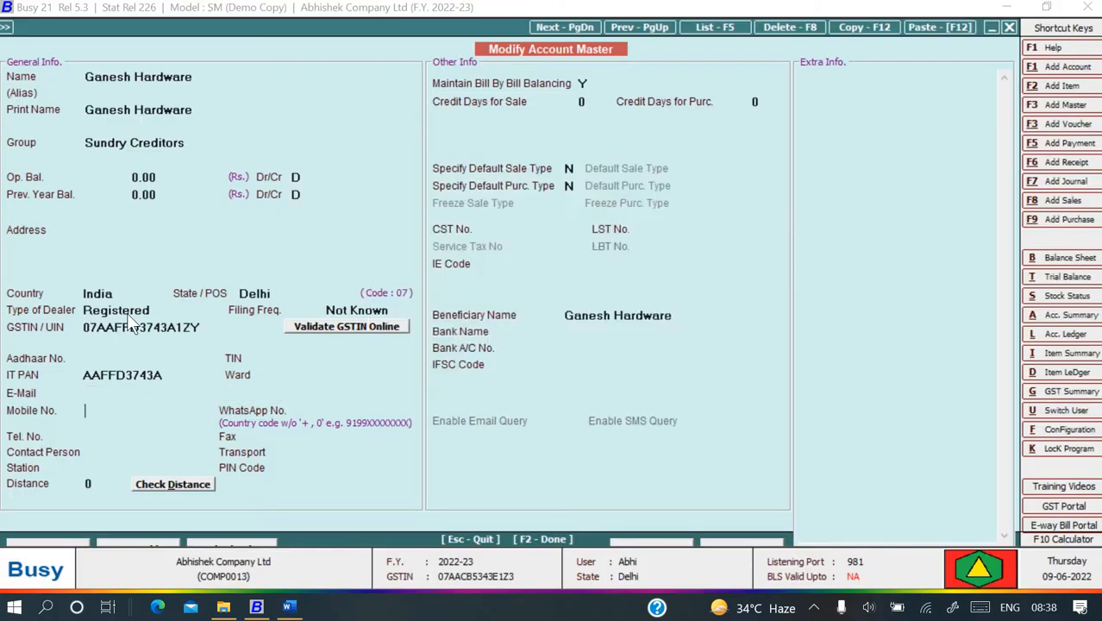
key(Return)
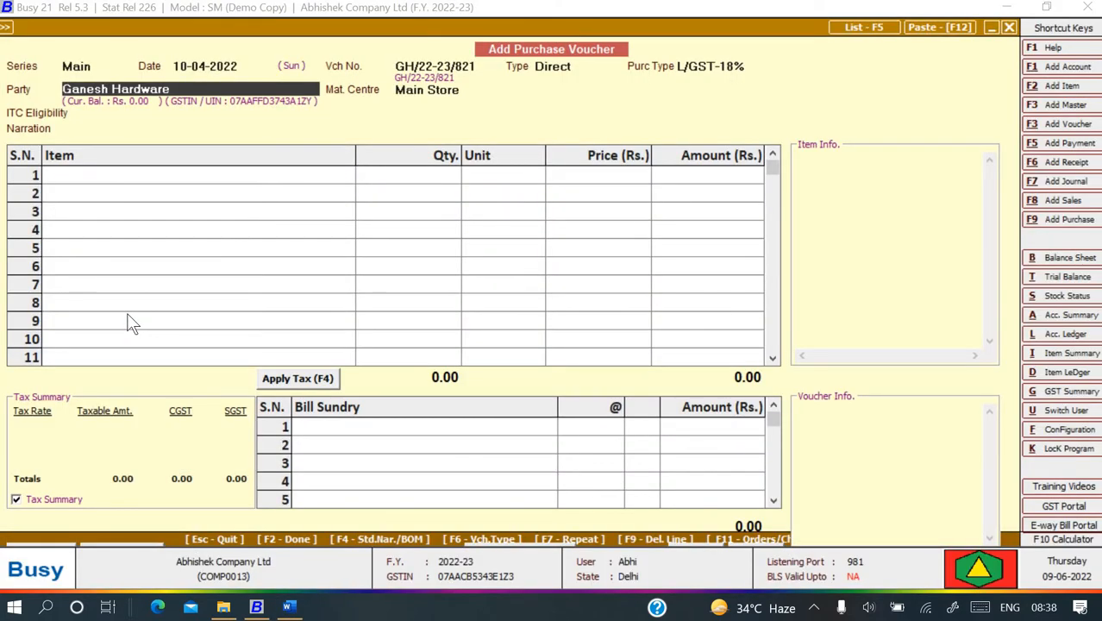
Set the purchase voucher's material centre to Rajouri Garden and its ITC eligibility to Input Goods/Services
key(Return)
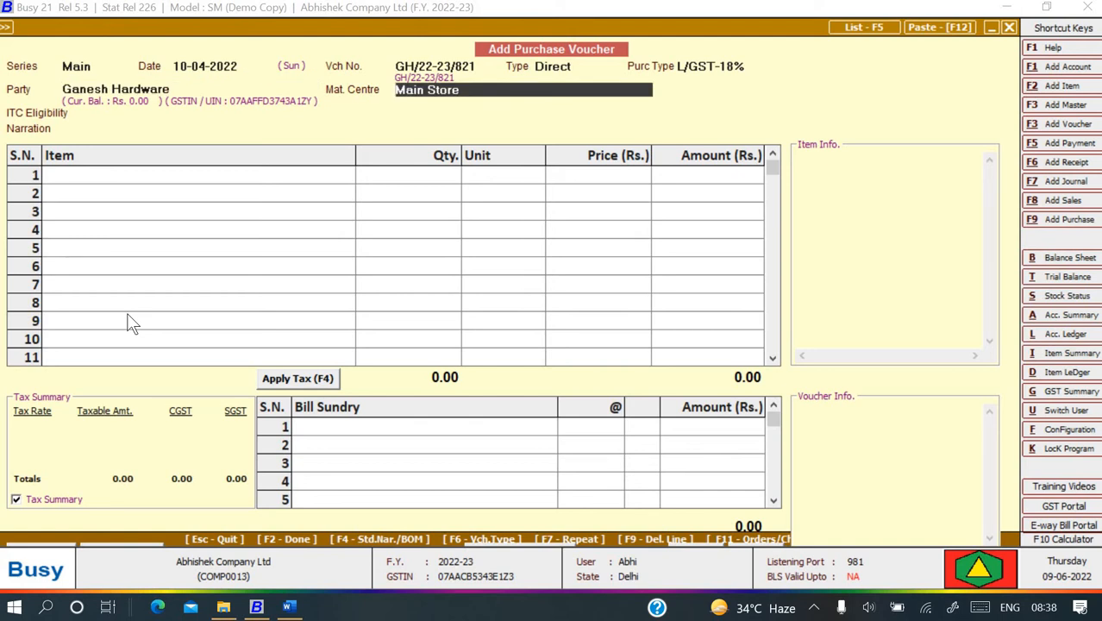
key(Return)
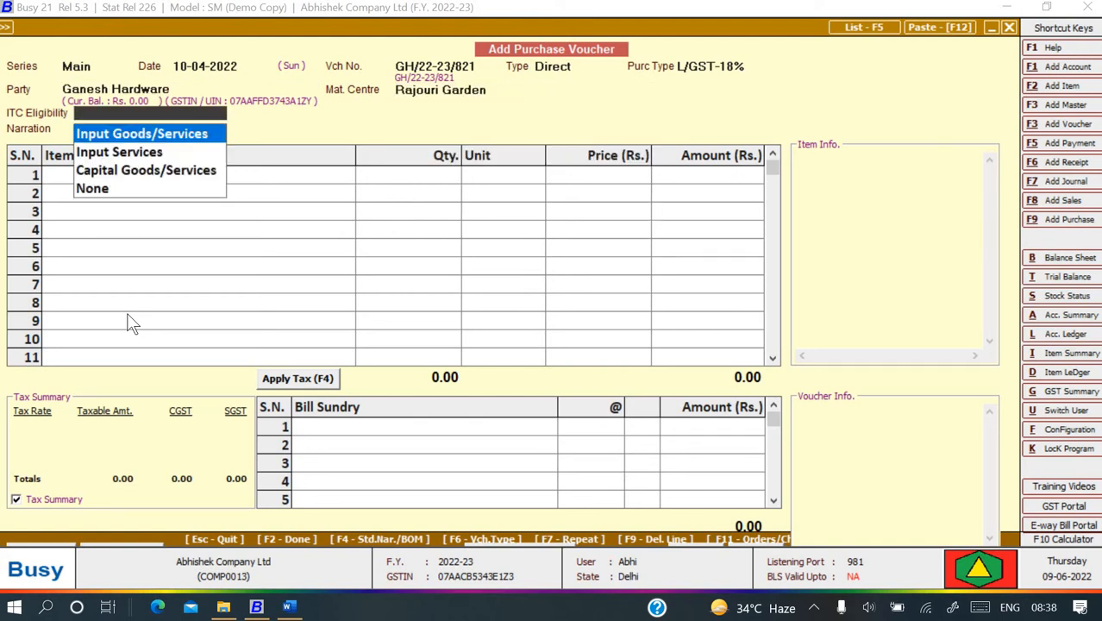
key(Return)
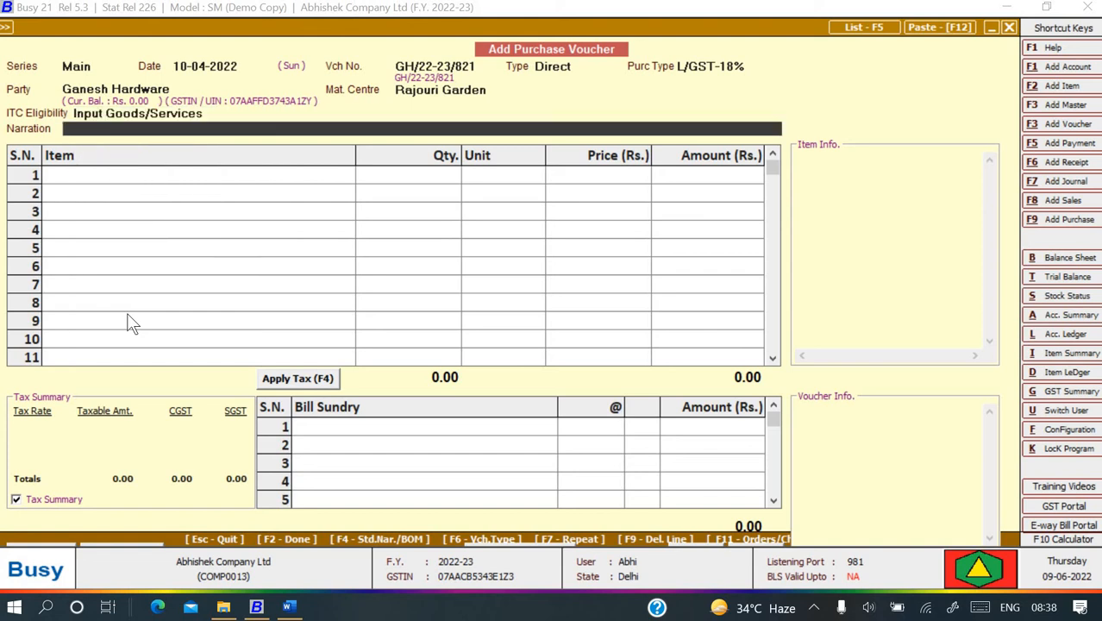
Enter "Being goods purhcase" as the purchase voucher's narration
text(Being goods p)
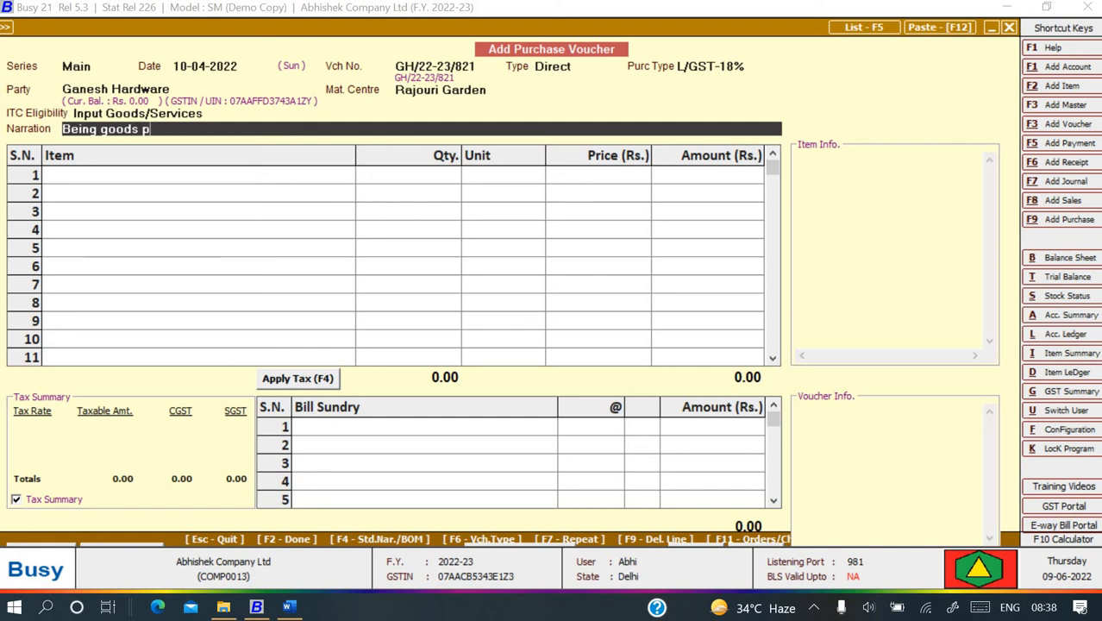
text(urhcase)
key(Return)
Consult the raw material list in the Word example and enter Processor I3 as the first item of the Busy purchase voucher
key(alt+Tab)
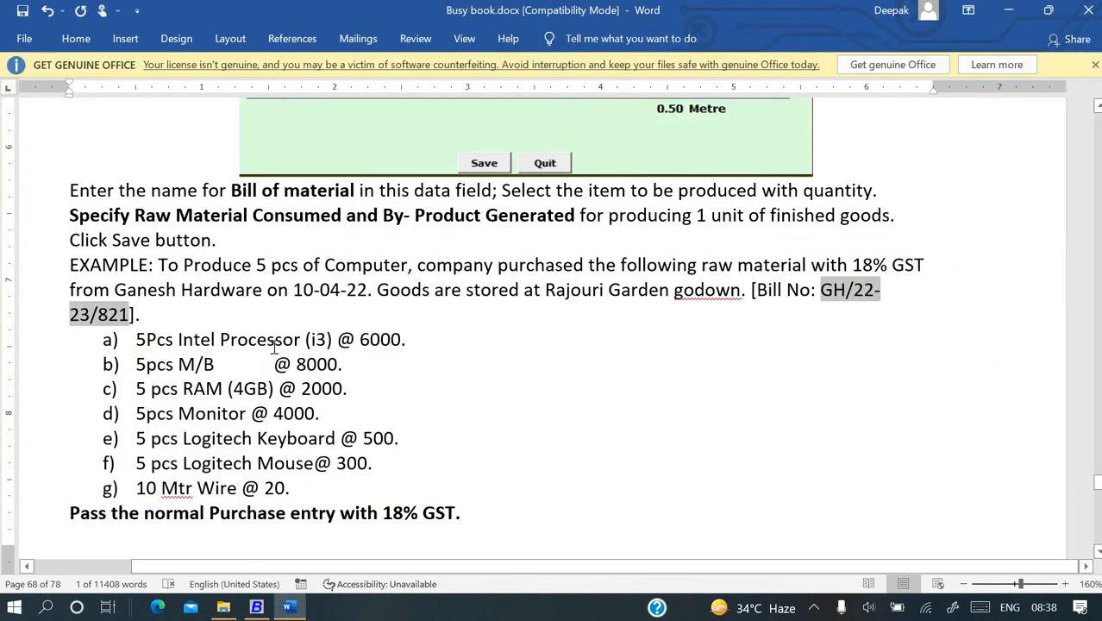
click(274, 353)
scroll(259, 337, down, 1)
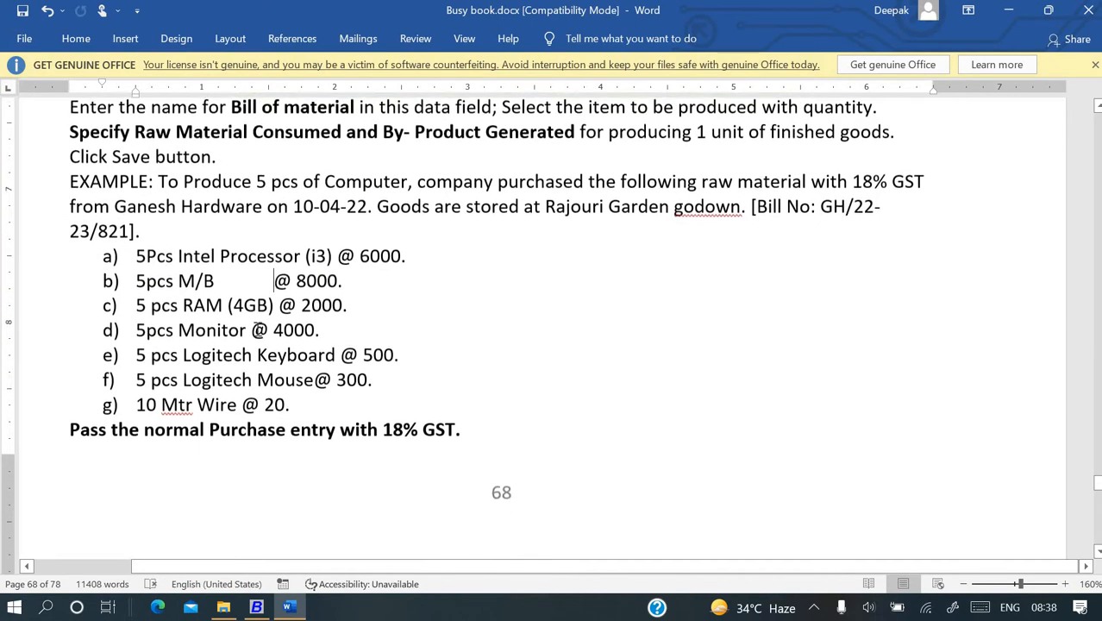
key(alt+Tab)
text(p)
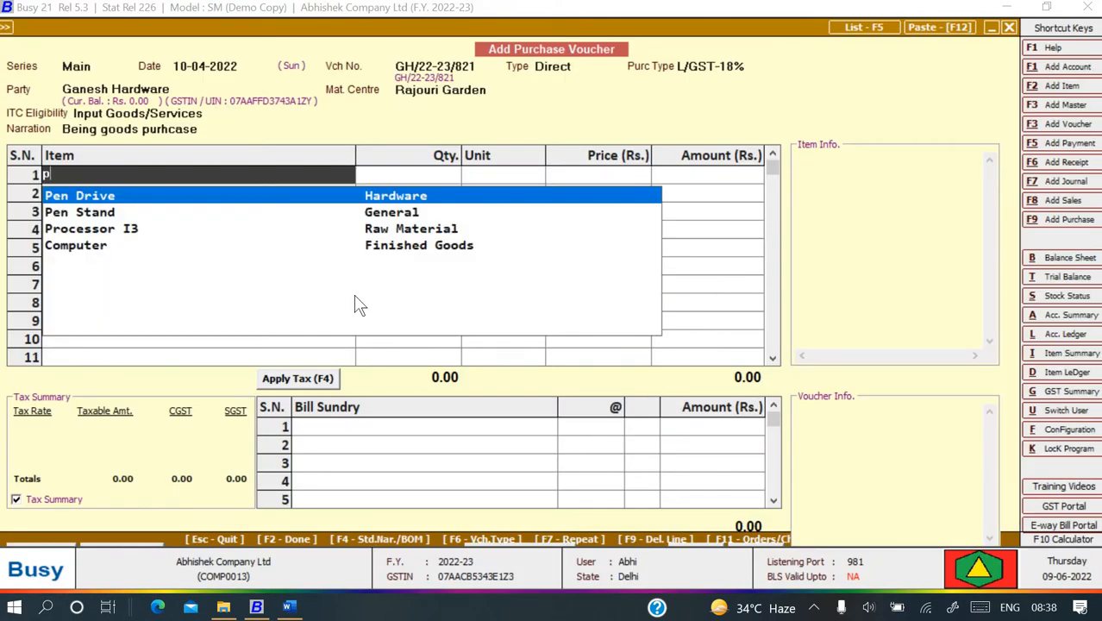
key(Down)
key(Down)
key(Return)
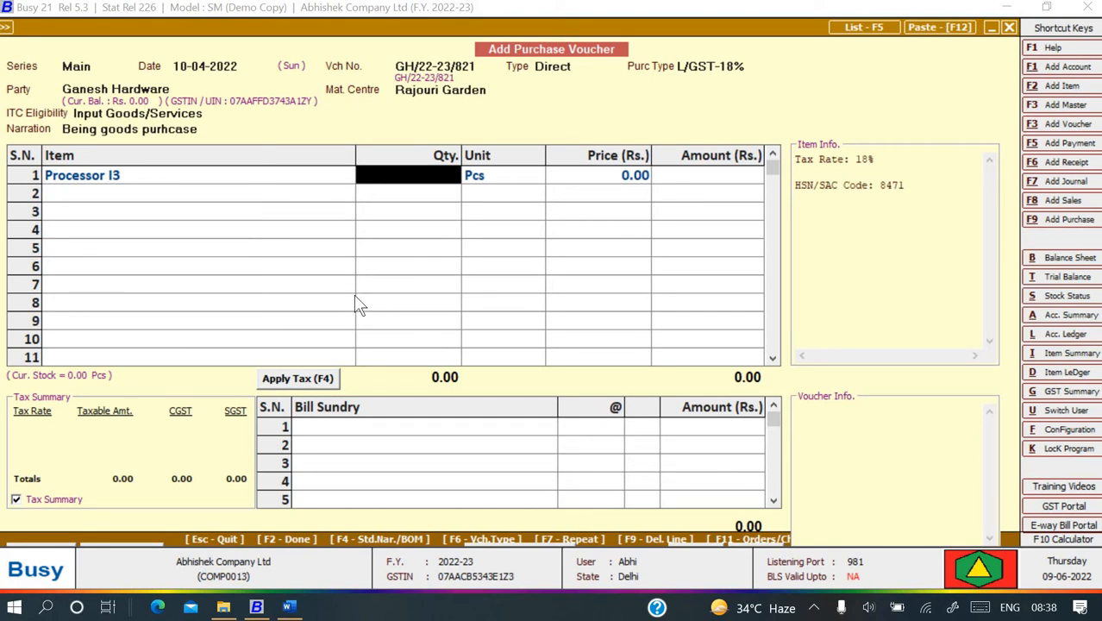
key(alt+Tab)
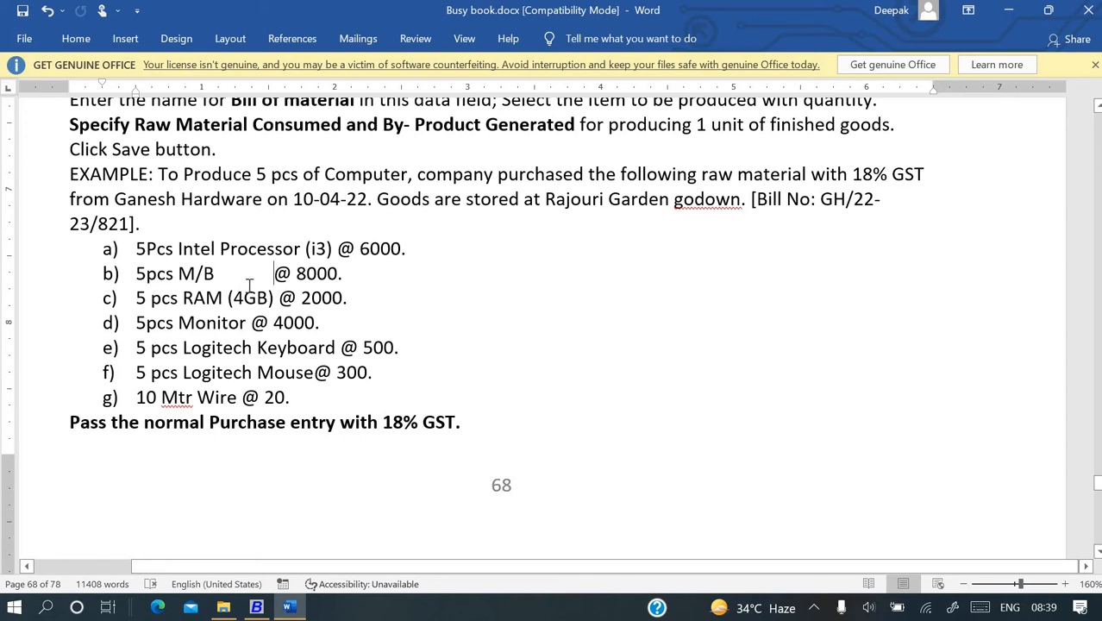
key(alt+Tab)
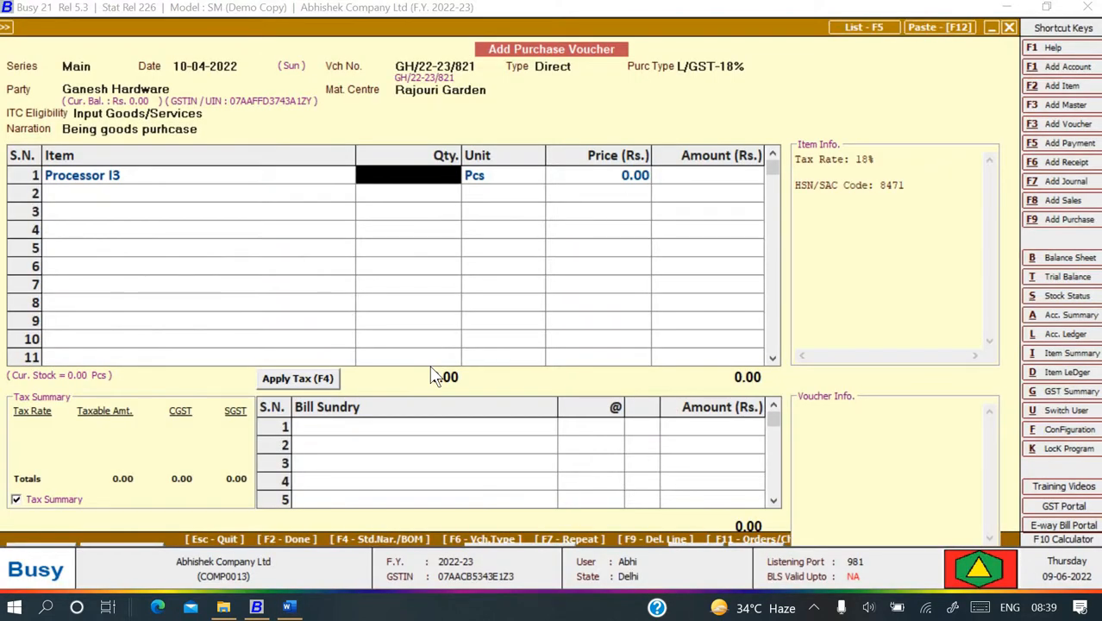
text(6000)
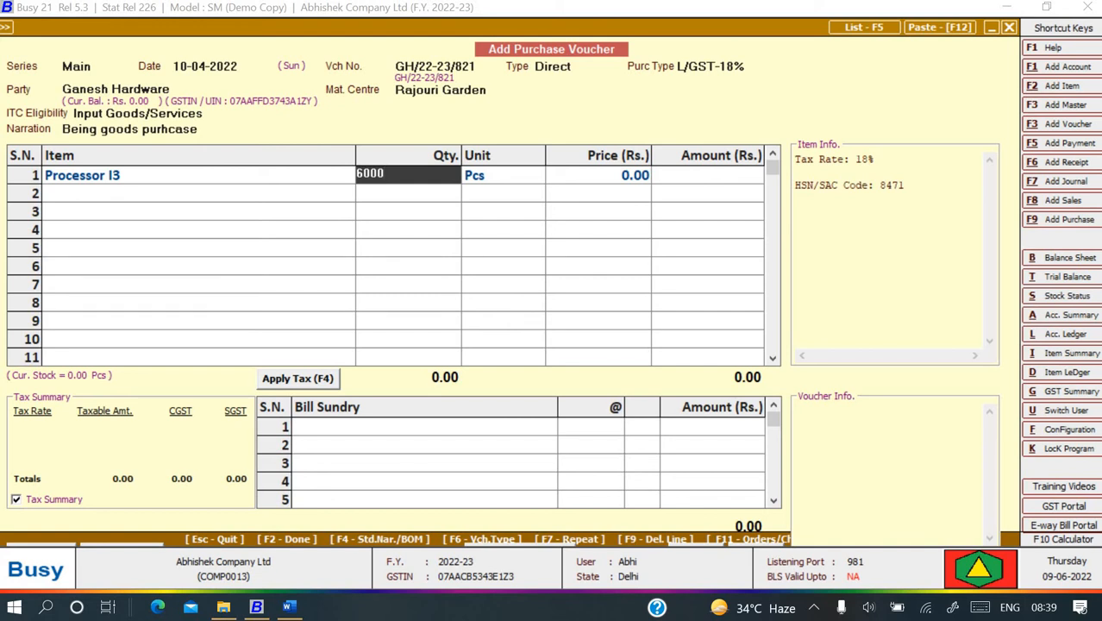
key(BackSpace)
key(BackSpace)
key(BackSpace)
key(BackSpace)
Set the Processor I3 line to a quantity of 5 Pcs at a price of 6000
text(5)
key(Return)
key(Return)
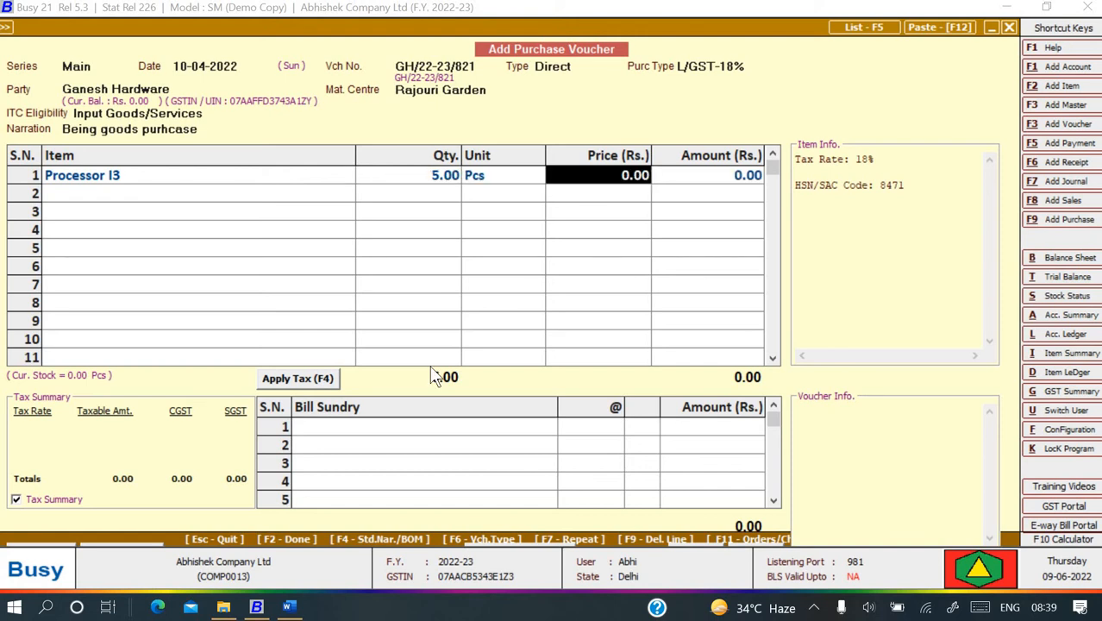
text(6000)
key(Return)
key(Return)
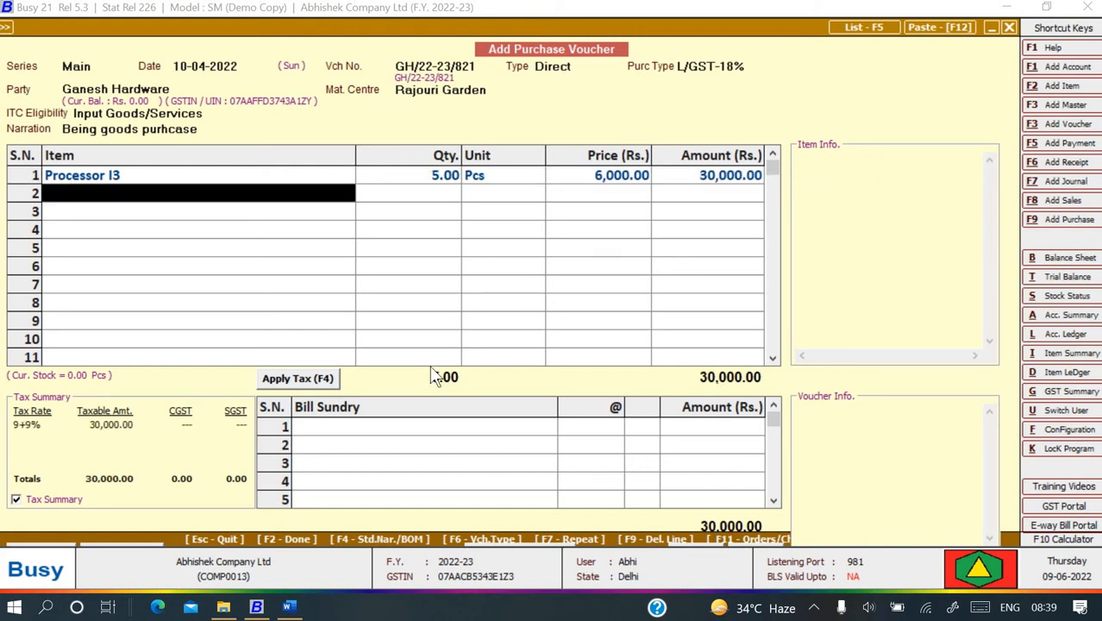
Choose the raw material Motherboard as the voucher's second item
text(m)
key(Down)
key(Down)
key(Down)
key(Down)
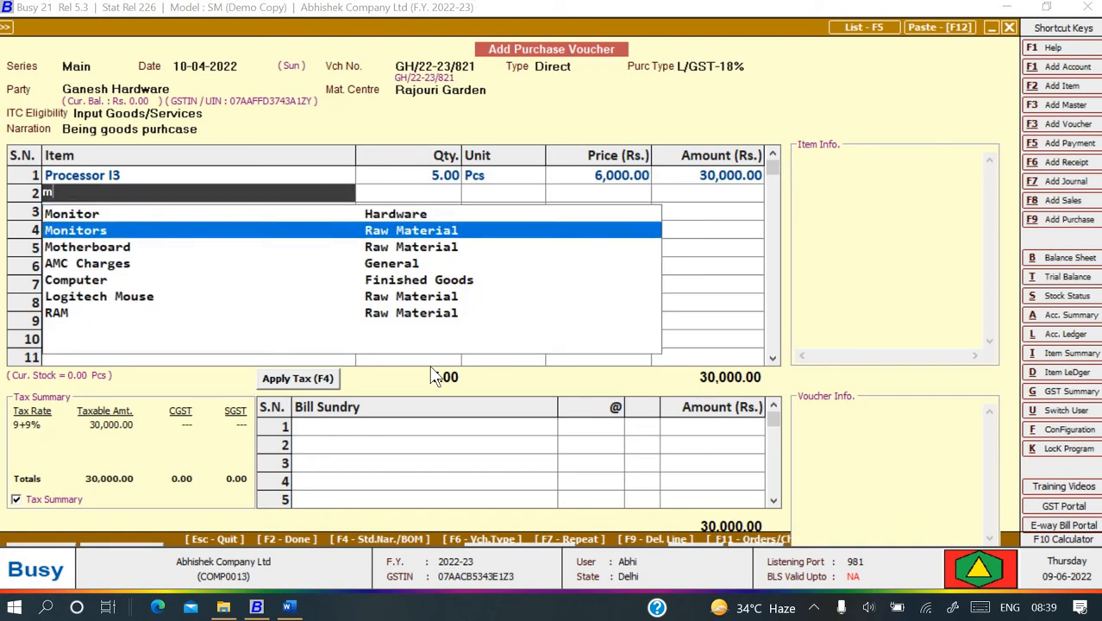
key(Up)
key(Up)
key(Return)
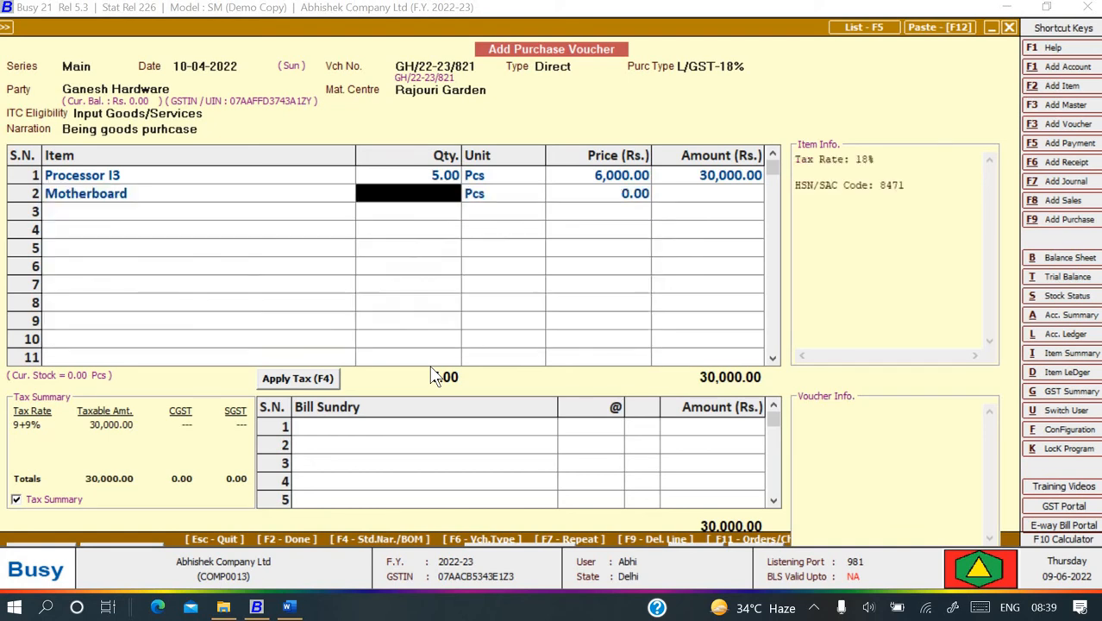
Set the Motherboard line to a quantity of 5 Pcs at a price of 8,000
text(5)
key(Return)
key(Return)
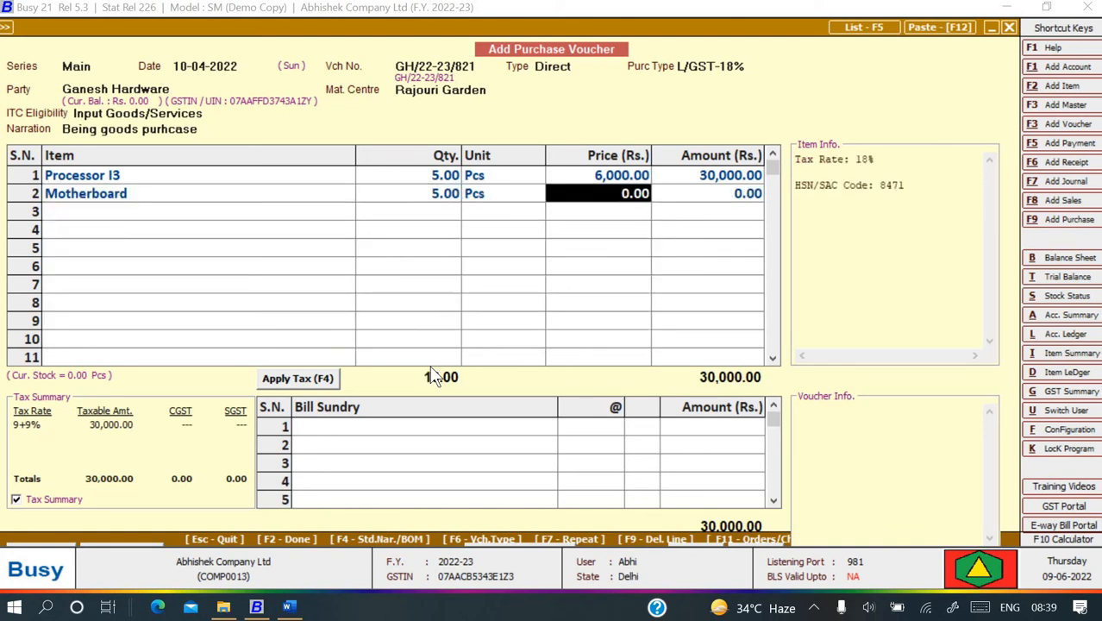
text(8,000)
key(Return)
key(Return)
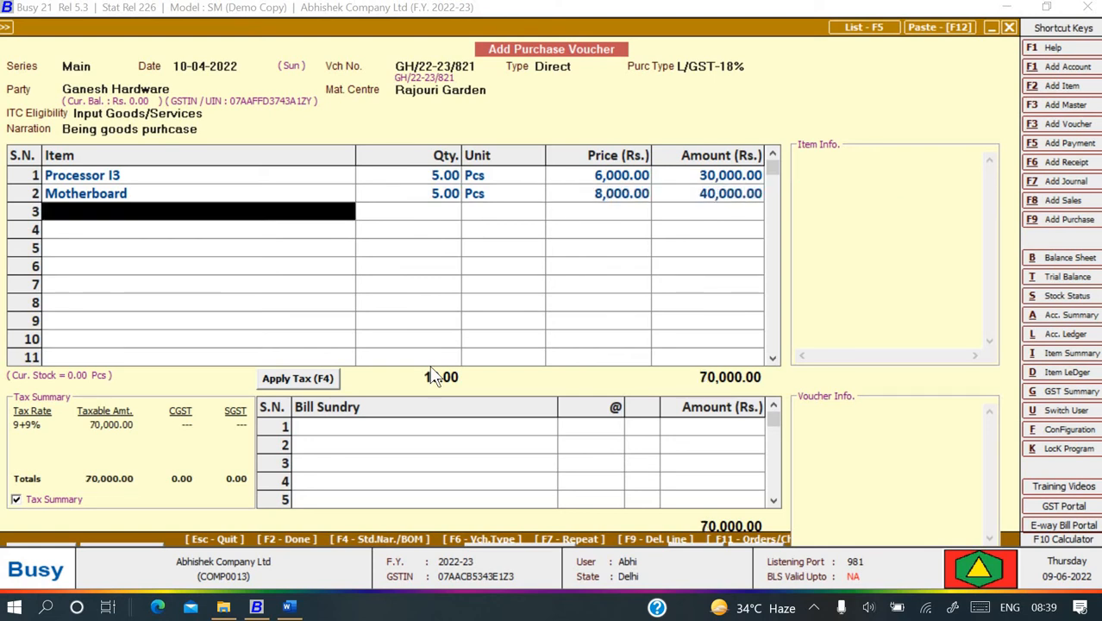
Check the next material in the Word example and add RAM as the third item with a quantity of 5
key(alt+Tab)
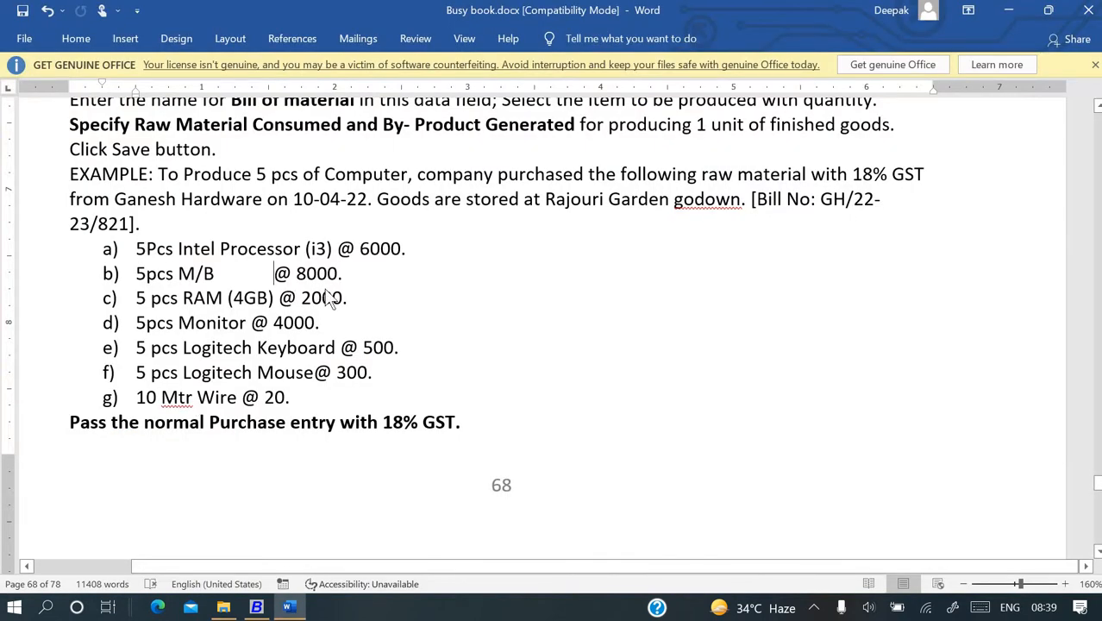
key(alt+Tab)
text(r)
key(Return)
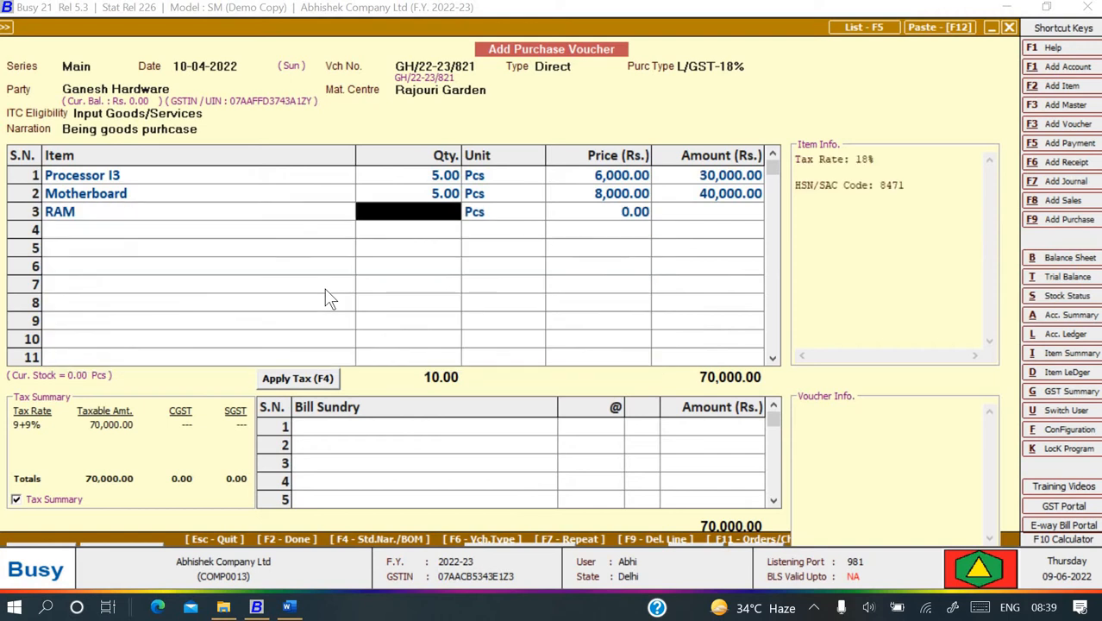
text(5)
key(Return)
Look up the RAM rate in the Word example and set the RAM line's price to 2000
key(alt+Tab)
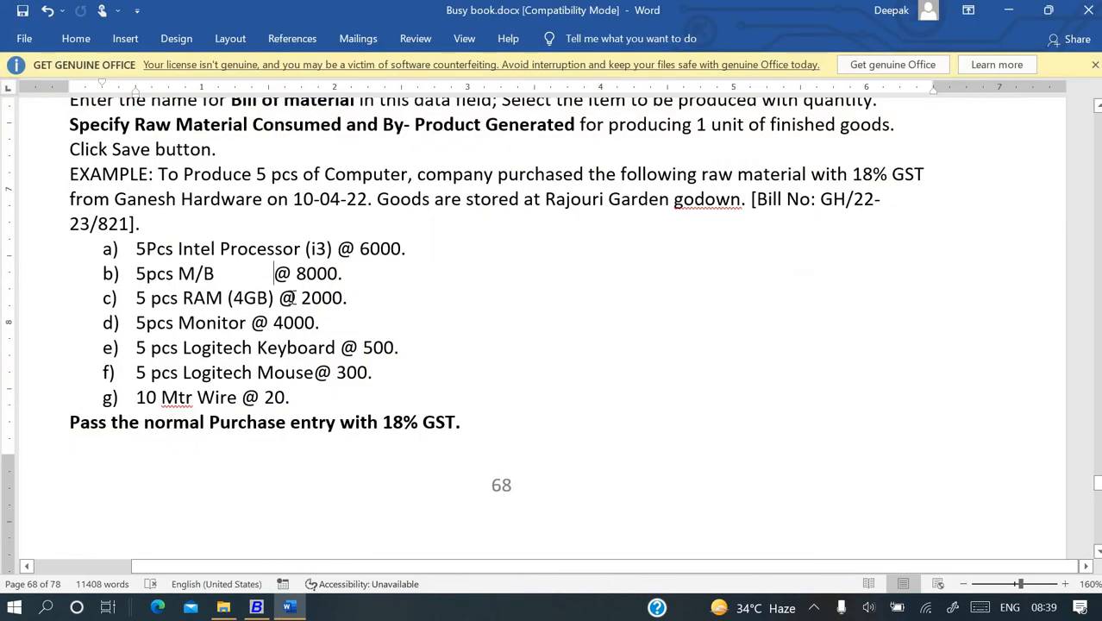
key(alt+Tab)
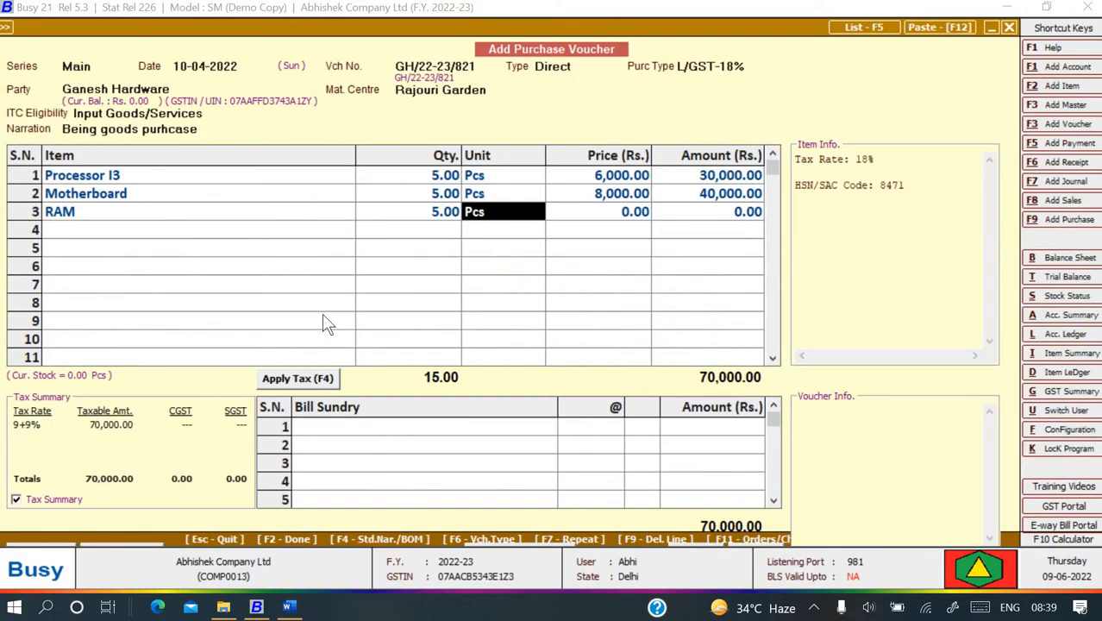
key(Return)
key(alt+Tab)
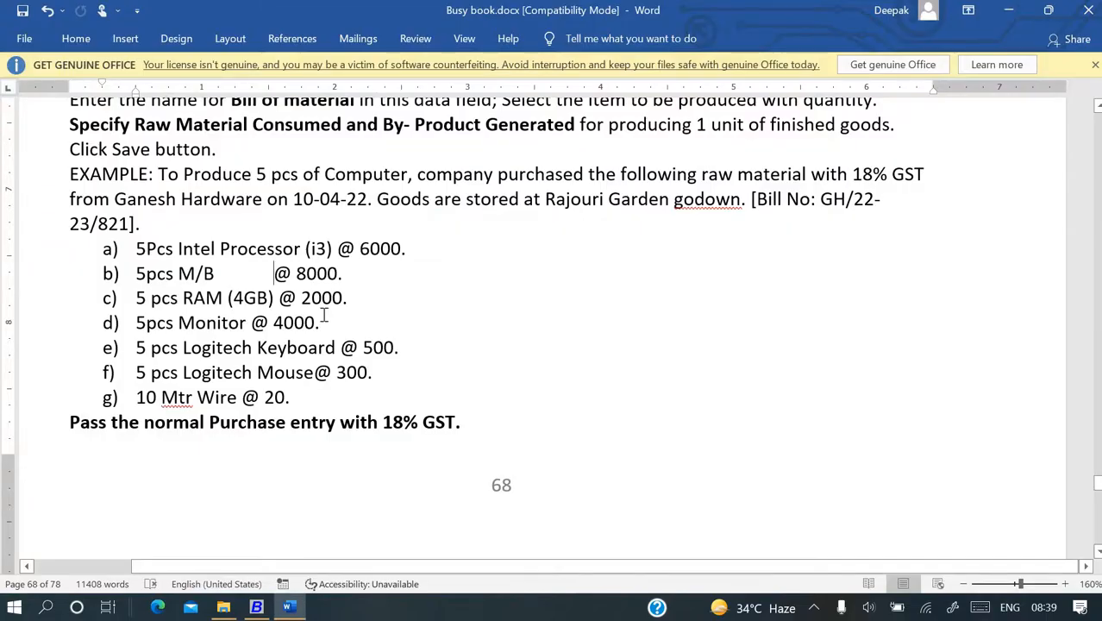
key(alt+Tab)
text(2000)
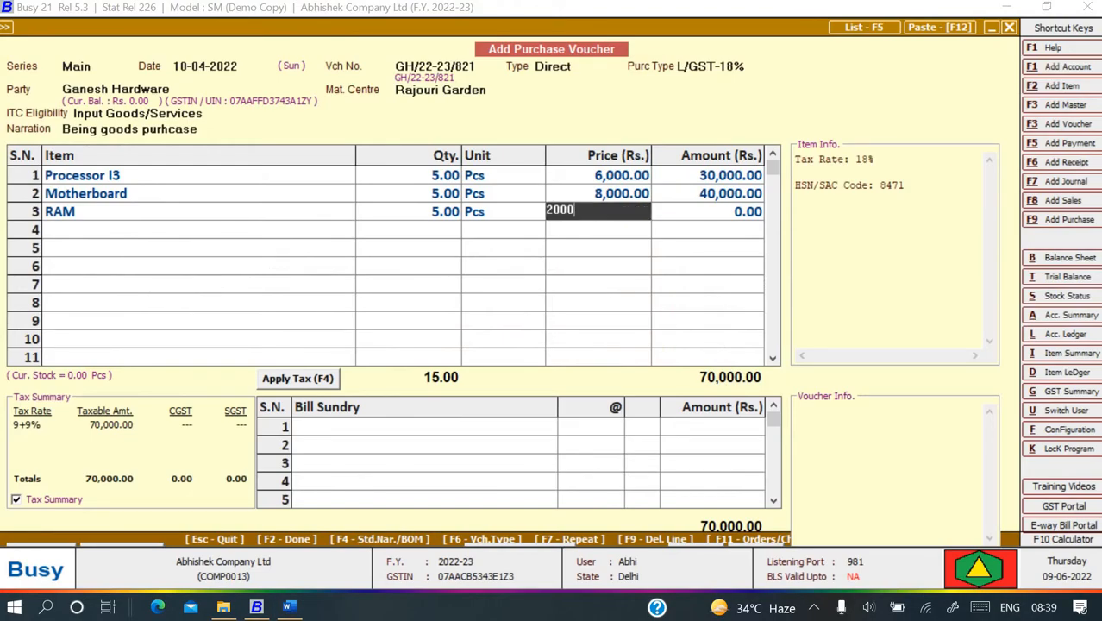
key(Return)
Check the next material in the Word example and add the raw material Monitors as the fourth item with a quantity of 5 Pcs
key(alt+Tab)
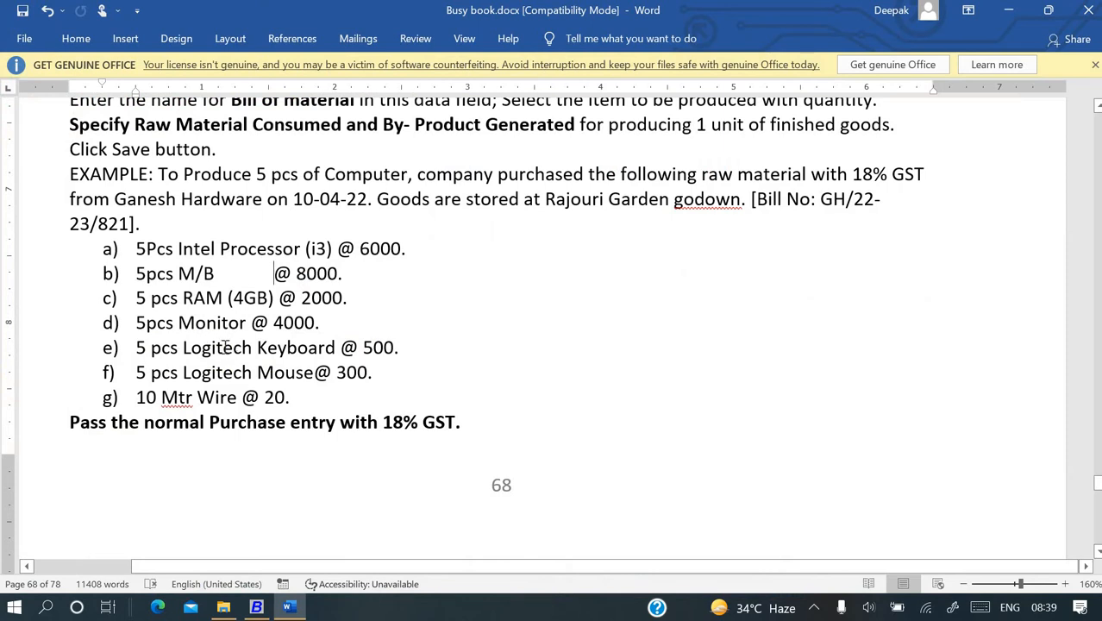
key(alt+Tab)
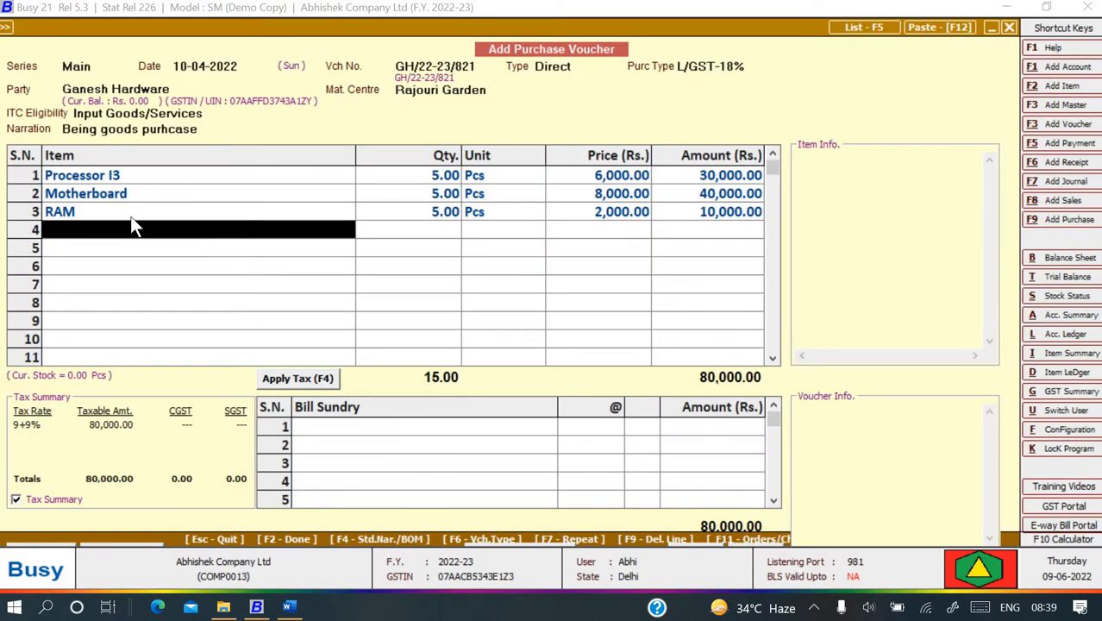
key(alt+Tab)
key(alt+Tab)
text(m)
key(Down)
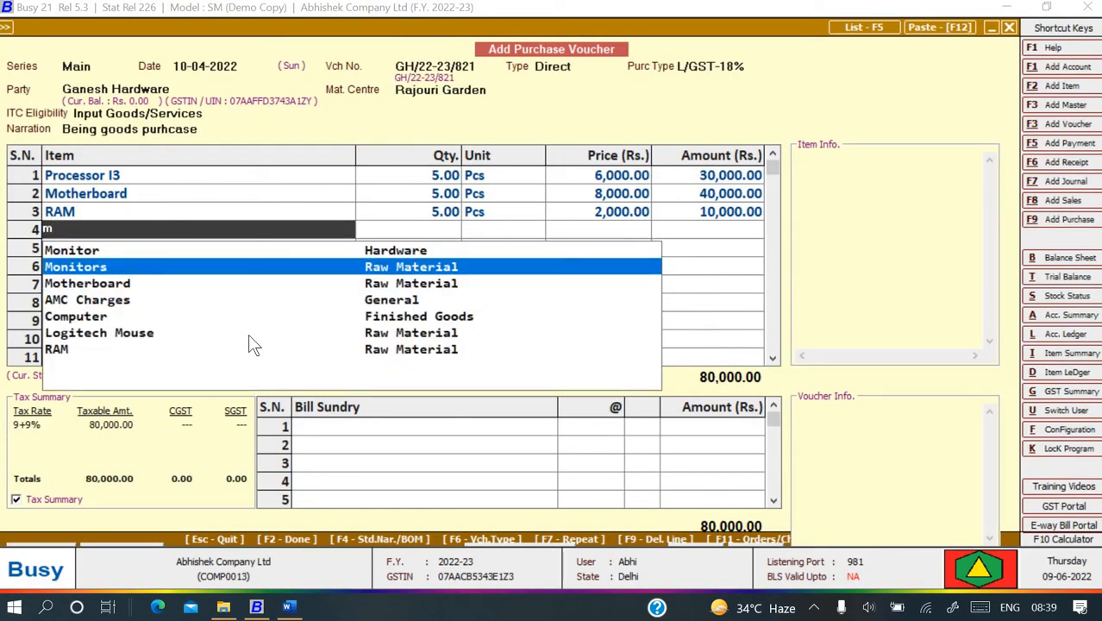
key(Up)
key(Down)
key(Return)
text(5)
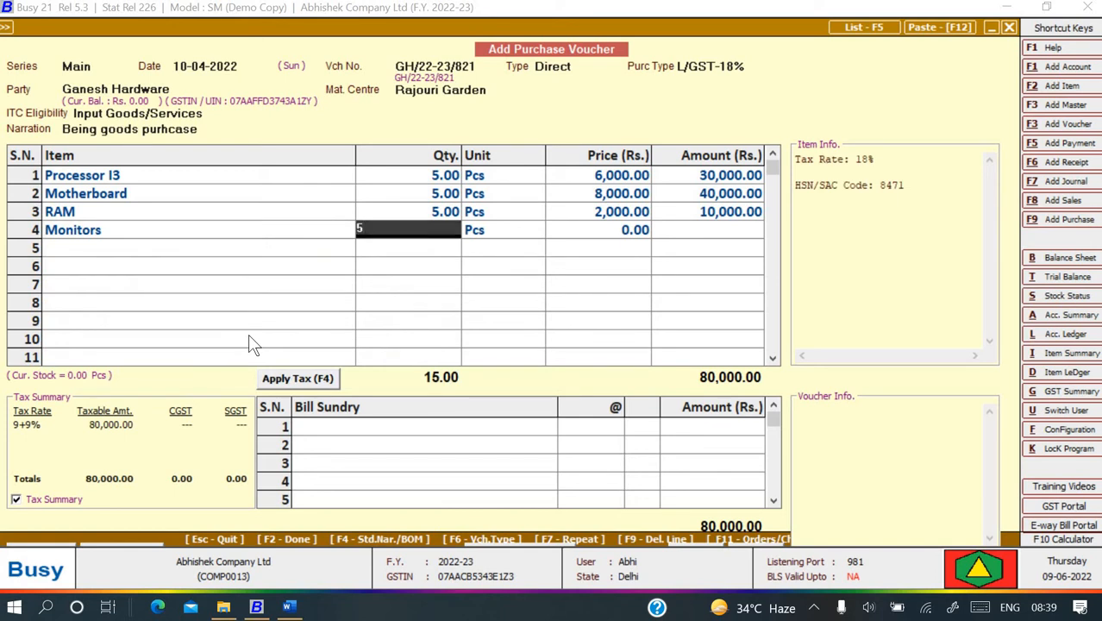
key(Return)
key(Return)
Look up the monitor rate in the Word example and set the Monitors line's price to 4000
key(alt+Tab)
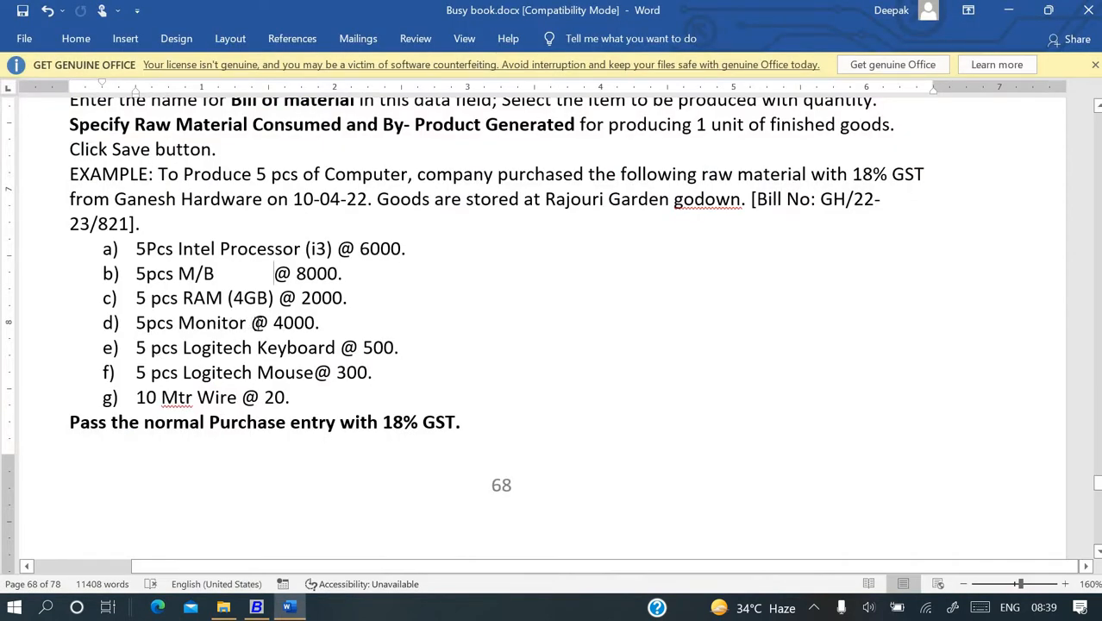
key(alt+Tab)
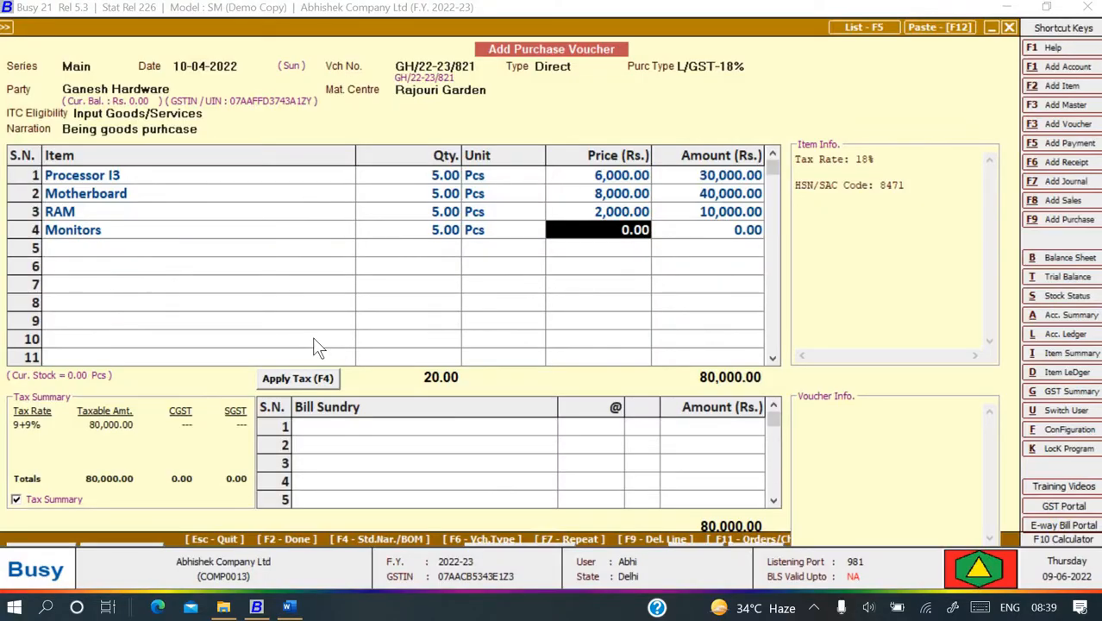
text(4000)
key(Return)
key(Return)
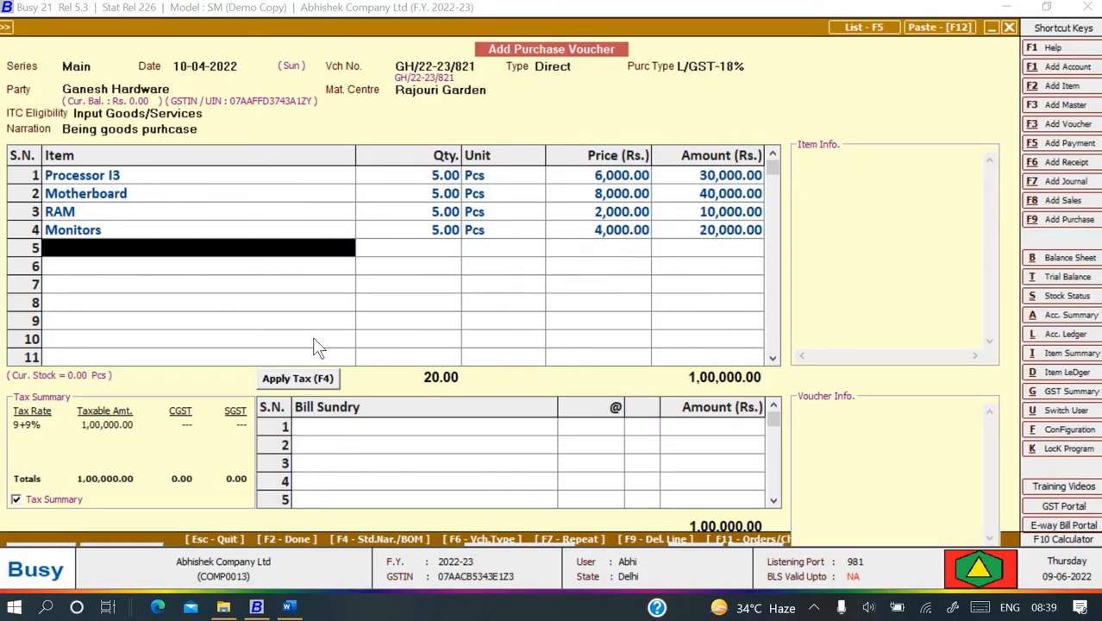
Add Logitech Keyboard as the fifth item with a quantity of 5 Pcs at a price of 500
key(alt+Tab)
text(l)
key(Return)
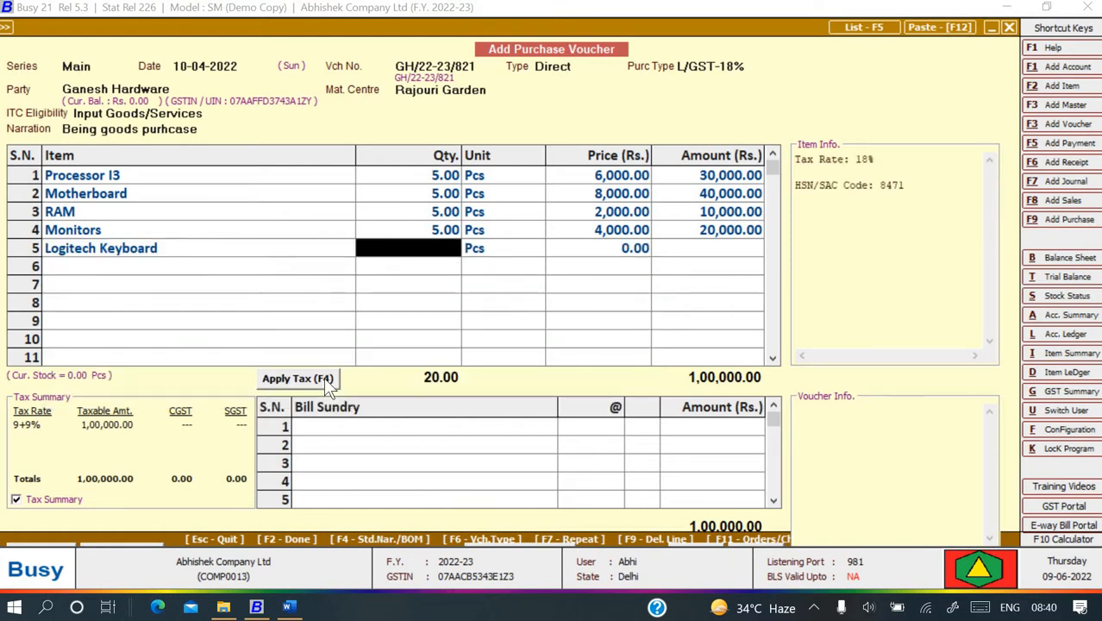
text(5)
key(Return)
key(Return)
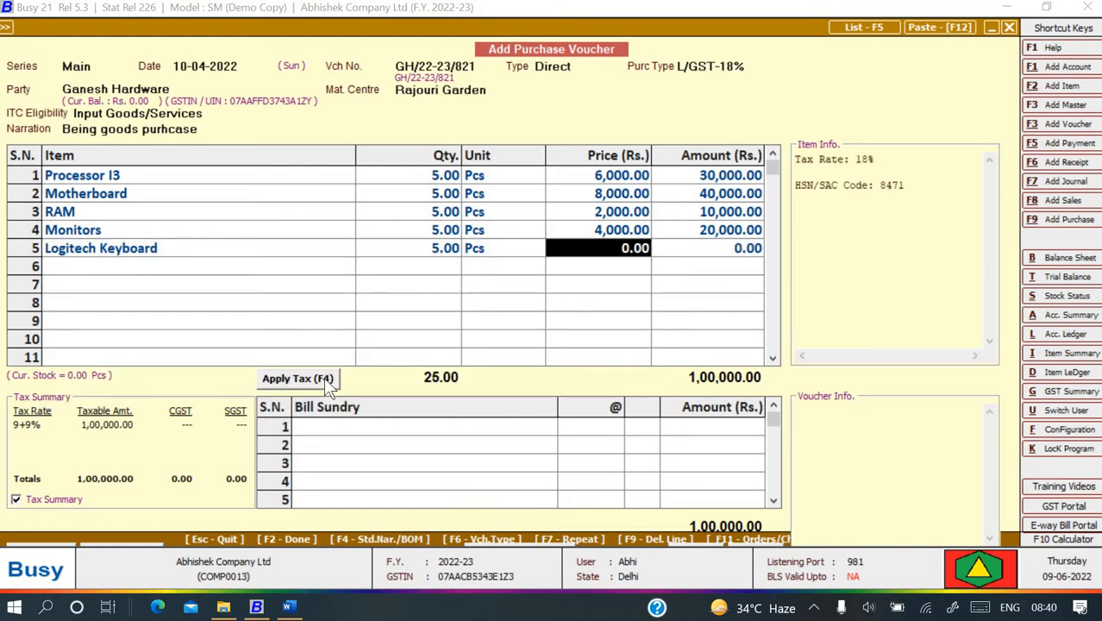
text(500)
key(Return)
key(Return)
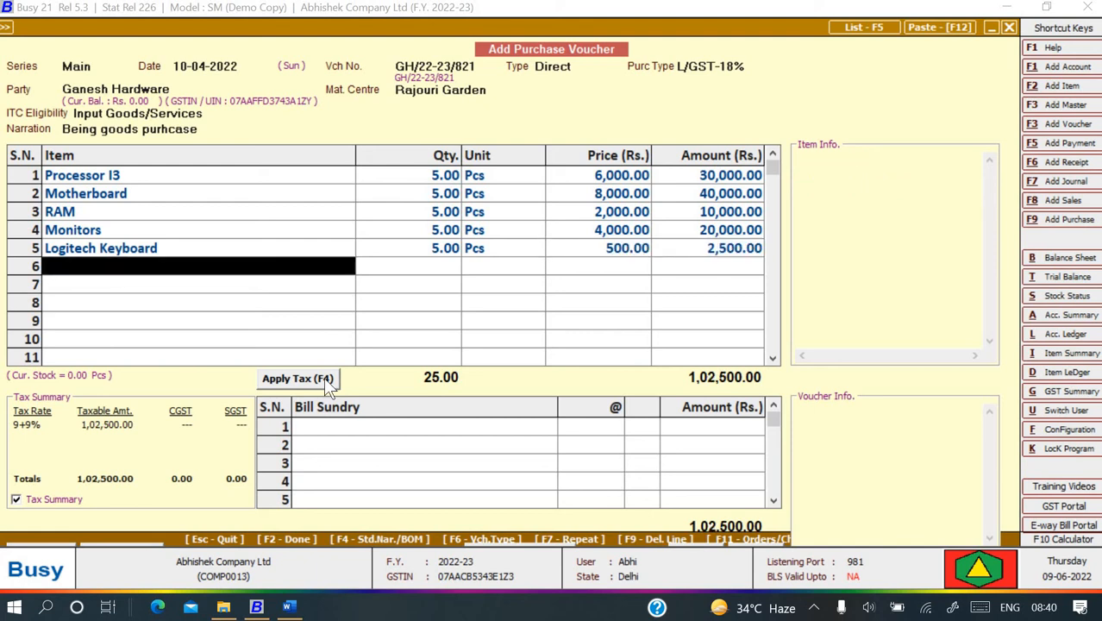
Add Logitech Mouse as the sixth purchase item with a quantity of 5 Pcs at a price of 300
text(l)
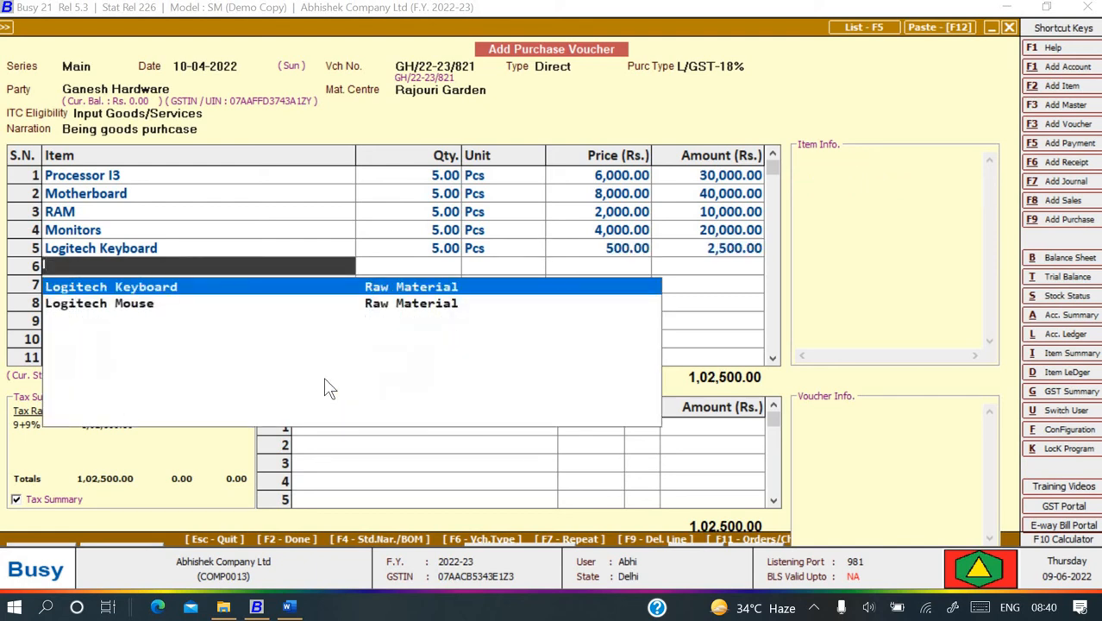
key(Down)
key(Return)
text(5)
key(Return)
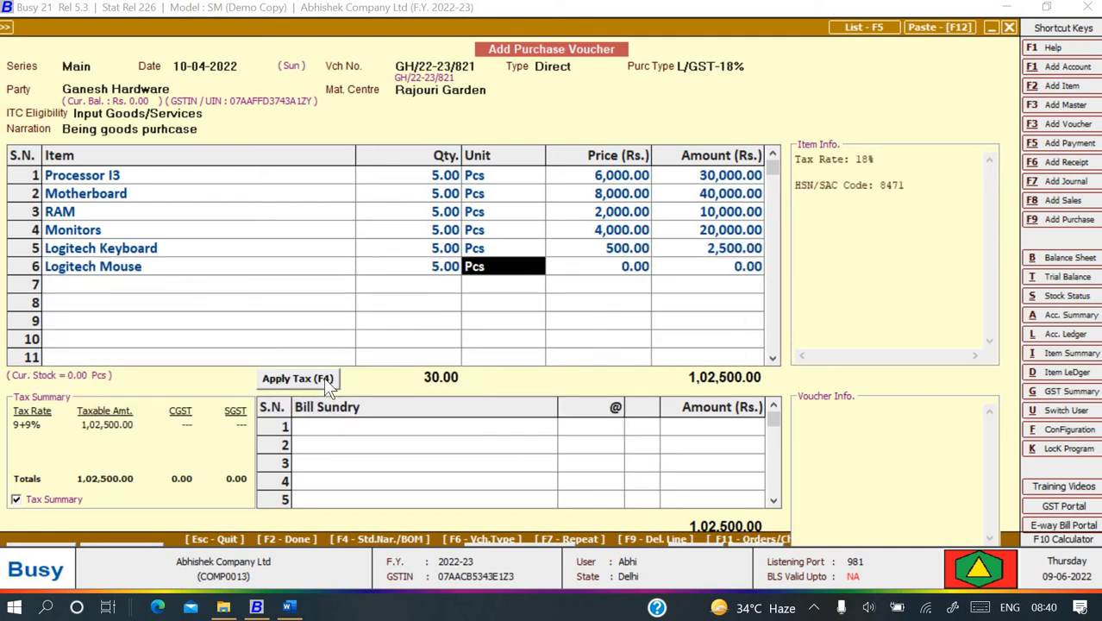
key(Return)
text(300)
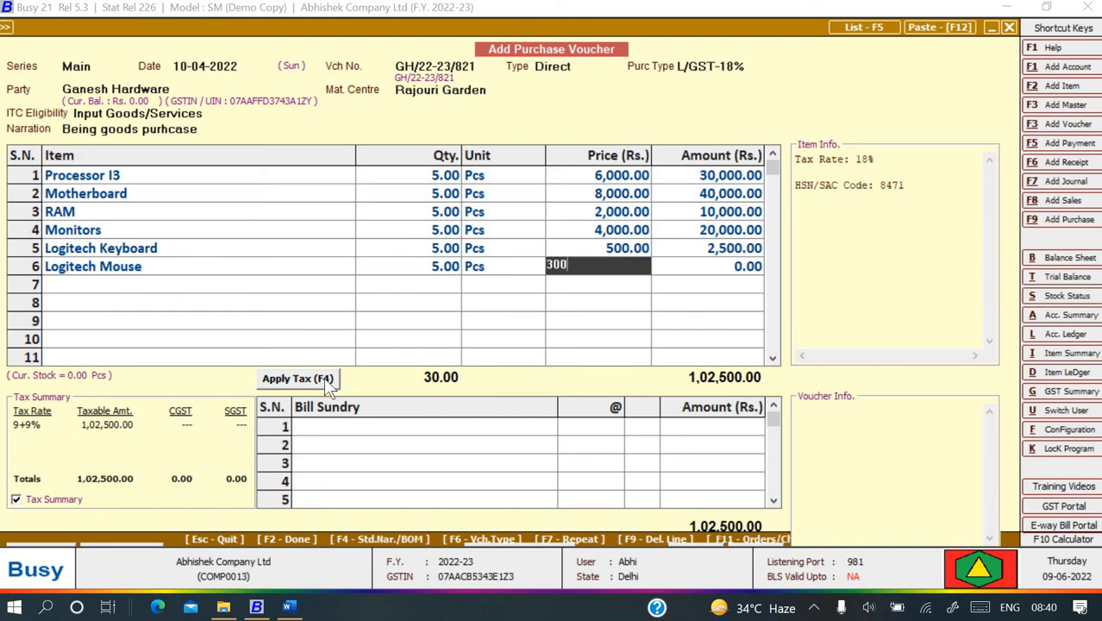
key(Return)
Add Wire as the seventh item with a quantity of 10 Metre, checking its rate in the Word example and setting the price to 20
text(w)
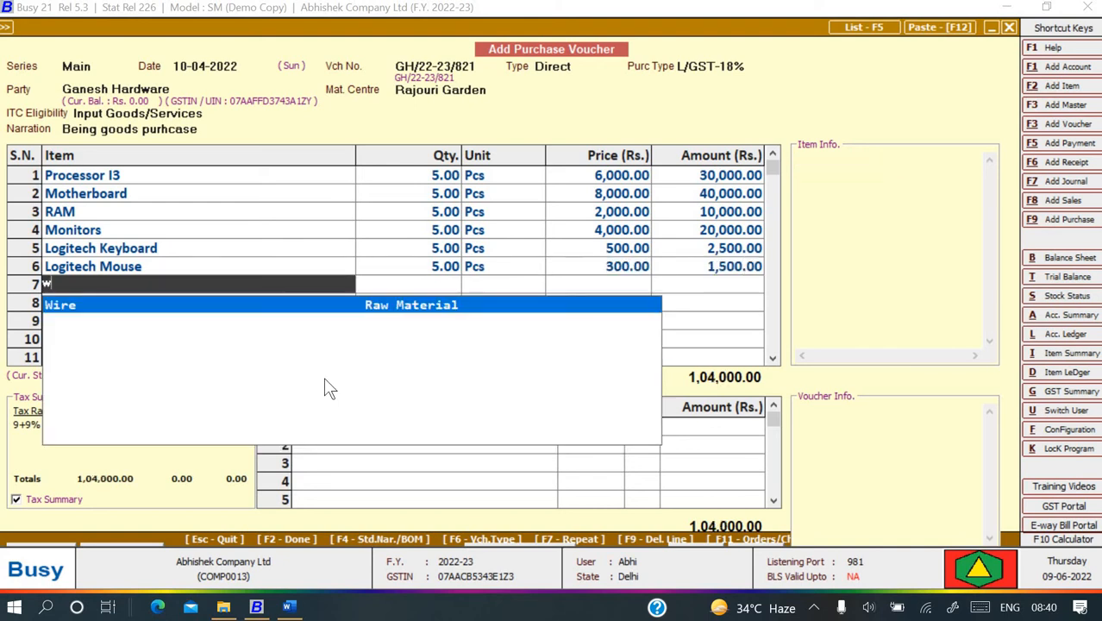
key(Return)
text(10)
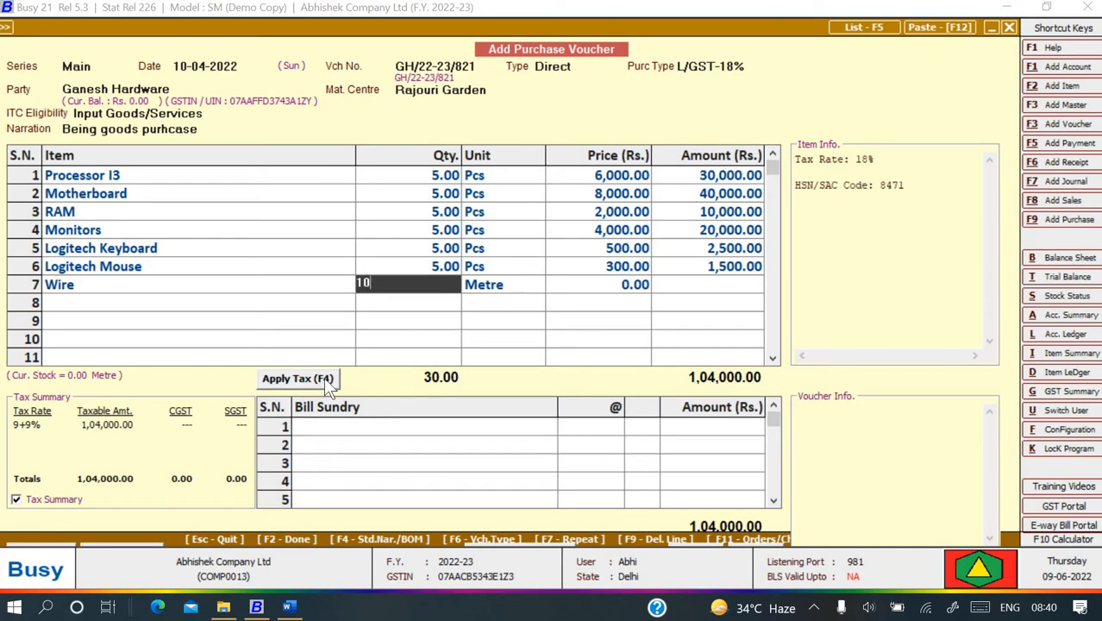
key(Return)
key(alt+Tab)
key(alt+Tab)
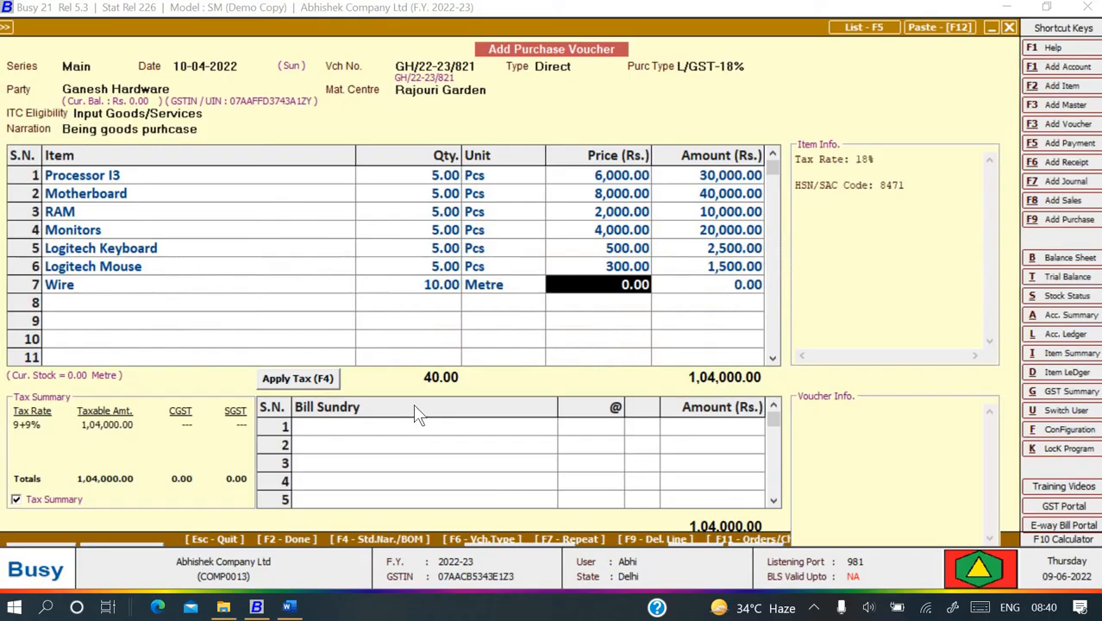
text(20)
key(Return)
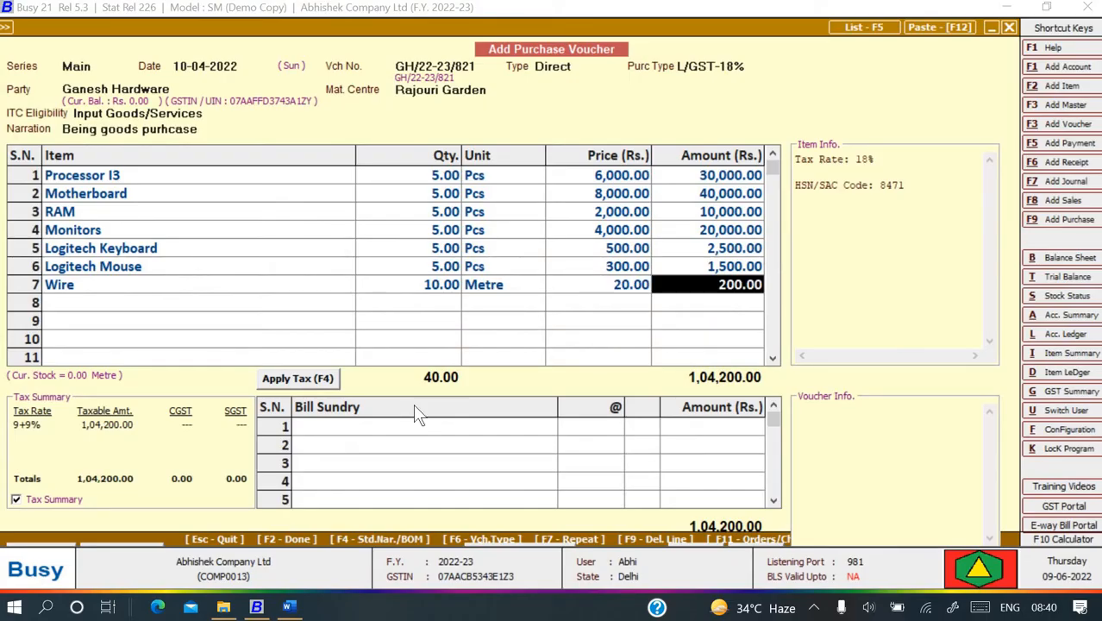
Finish the item list and apply the CGST bill sundry together with SGST, each at 9%
key(Return)
key(Return)
text(c)
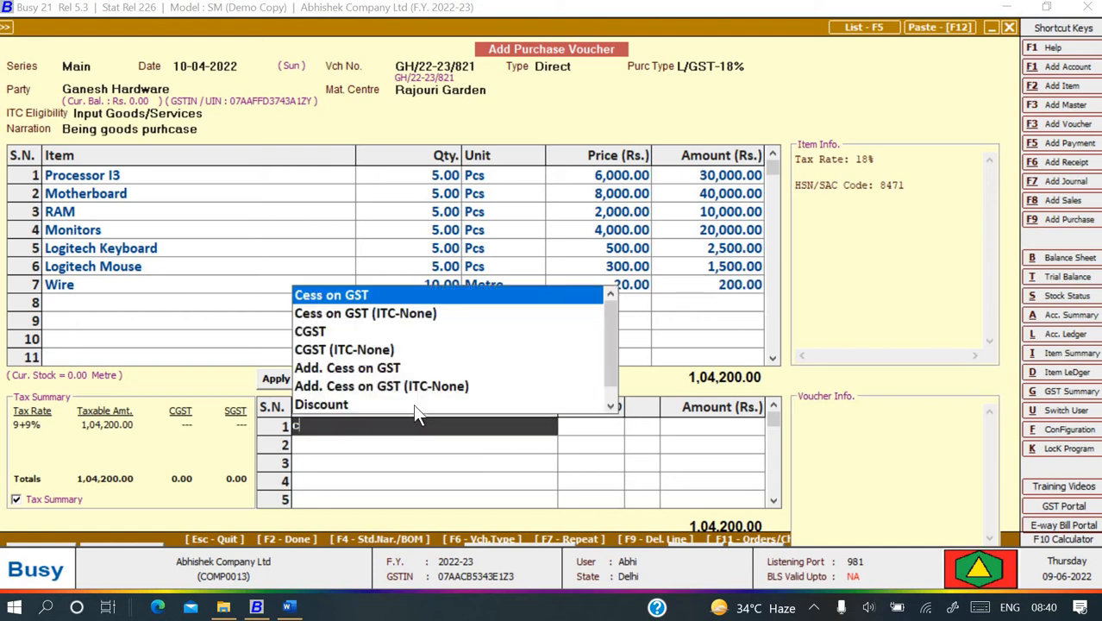
key(Down)
key(Down)
key(Return)
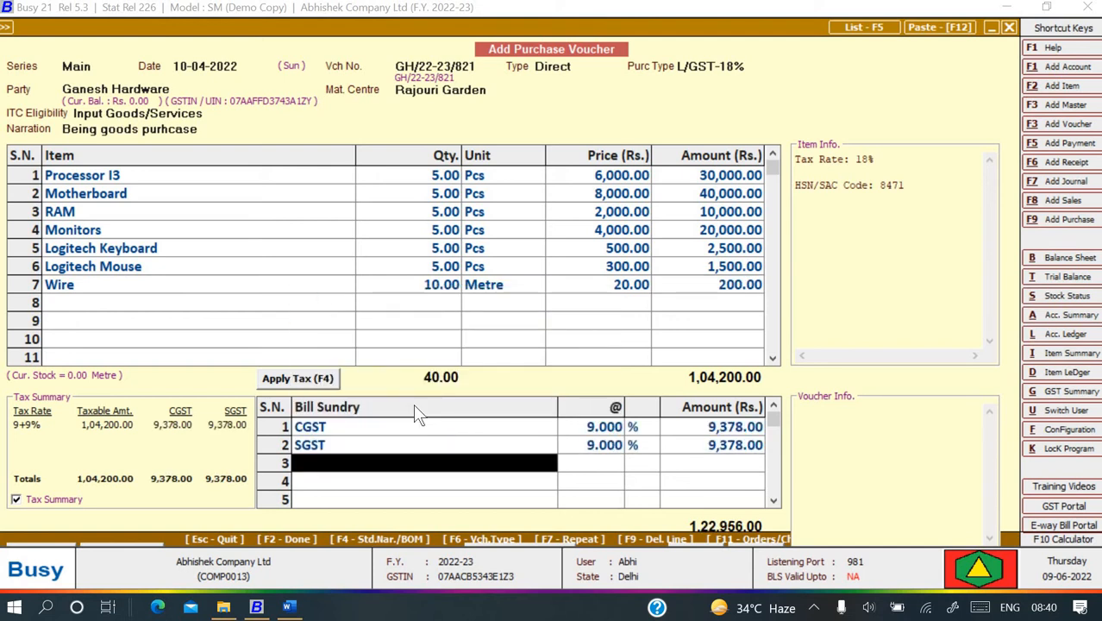
Accept the GST reporting details and the new bill reference GH/22-23/821, leaving the cost centre allocation blank
key(Return)
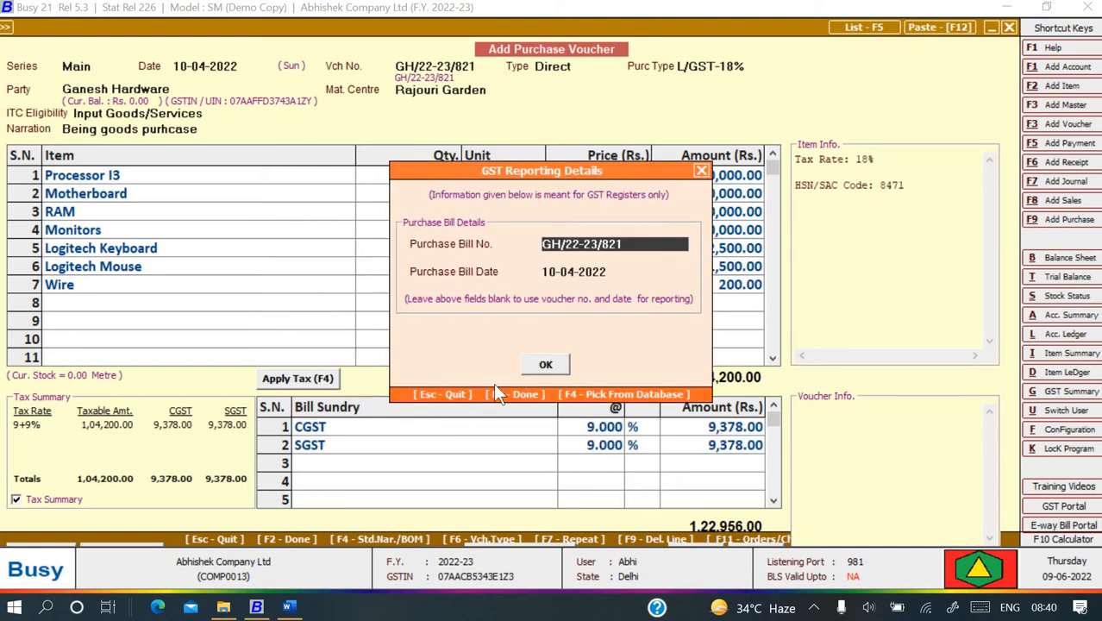
click(550, 366)
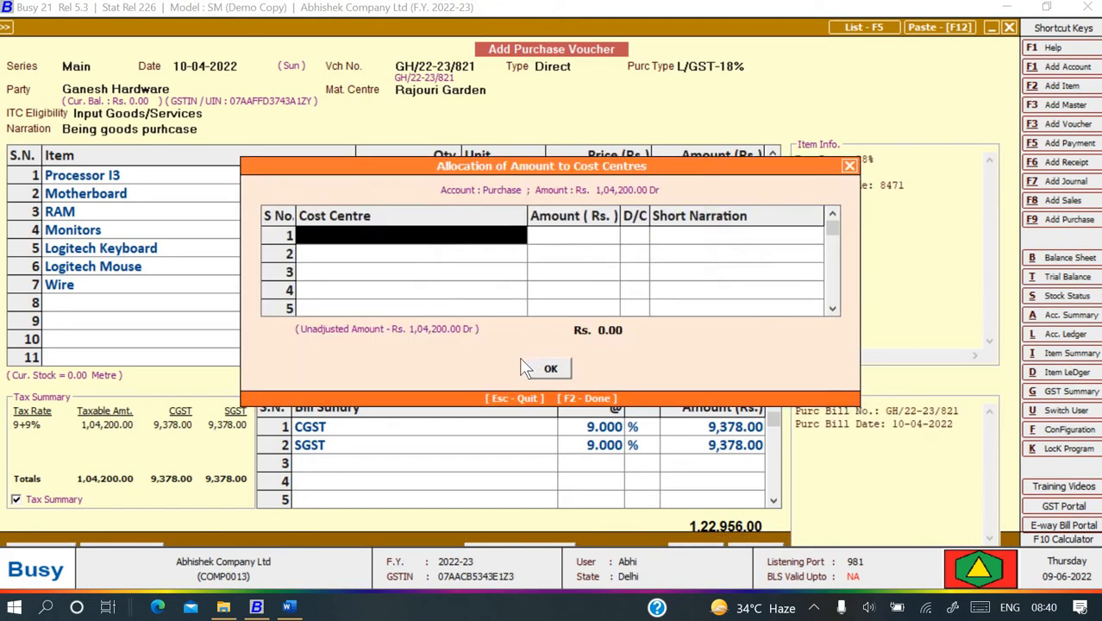
click(544, 372)
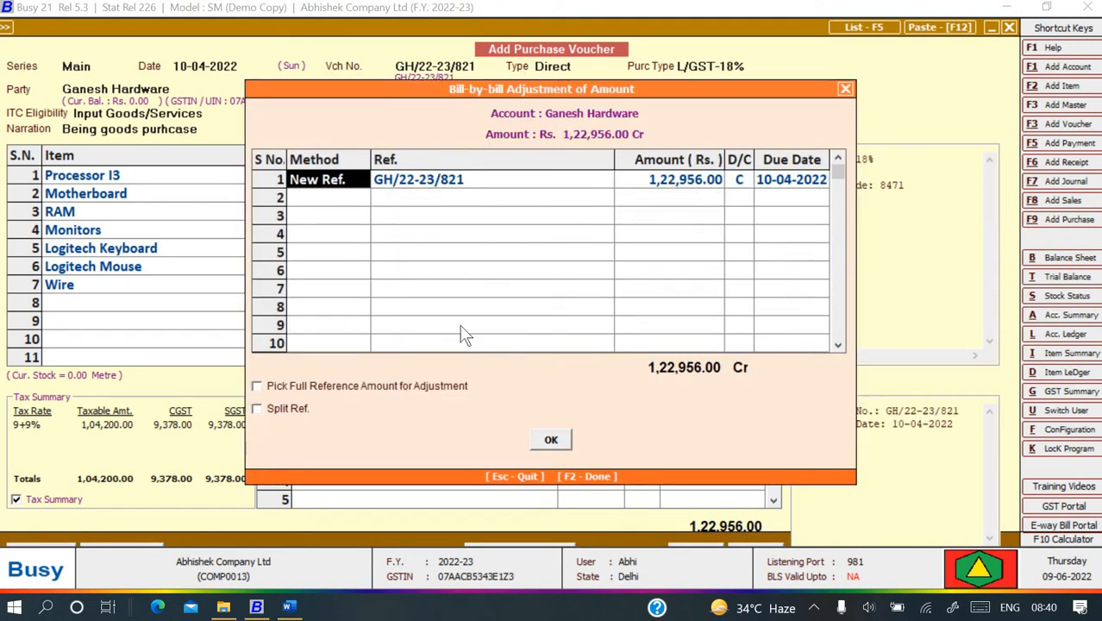
click(551, 439)
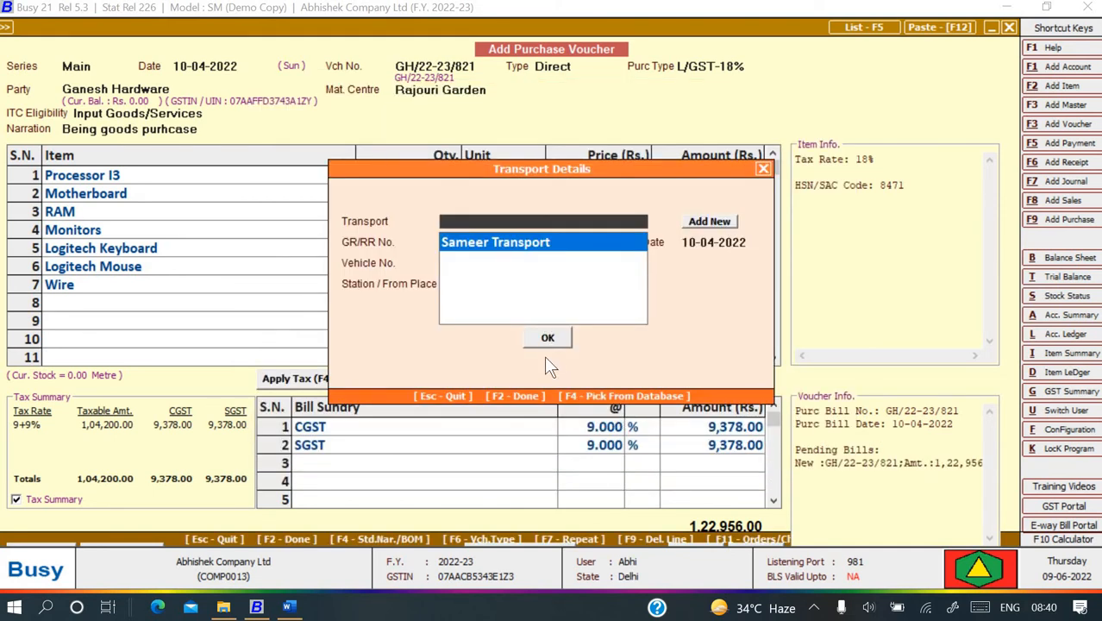
Accept Sameer Transport in the transport details, save the purchase voucher and close the entry form
click(548, 342)
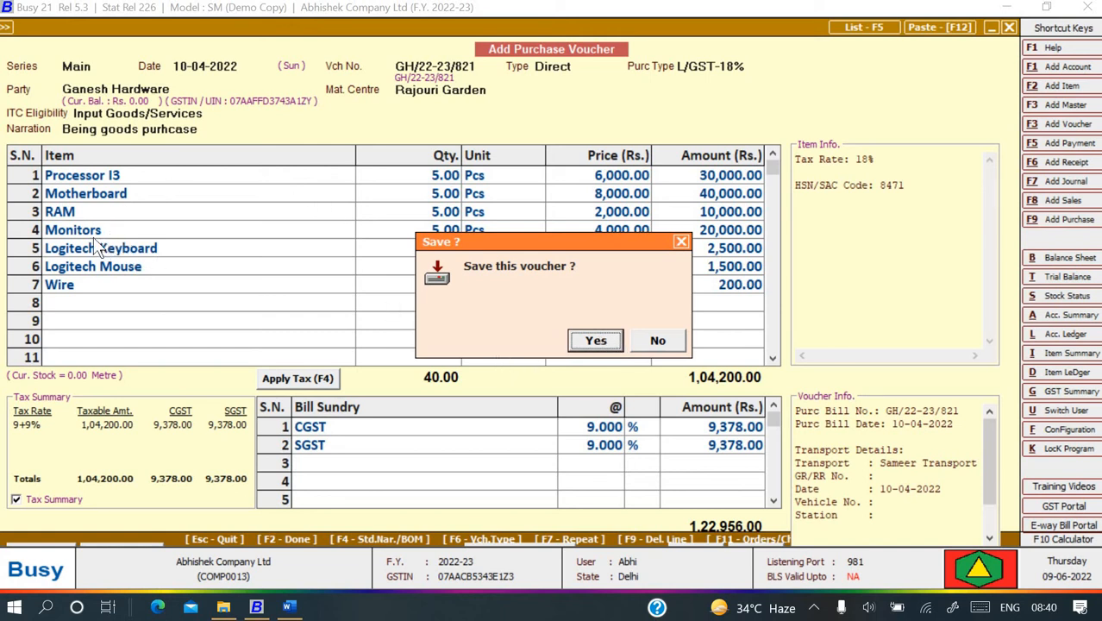
click(594, 343)
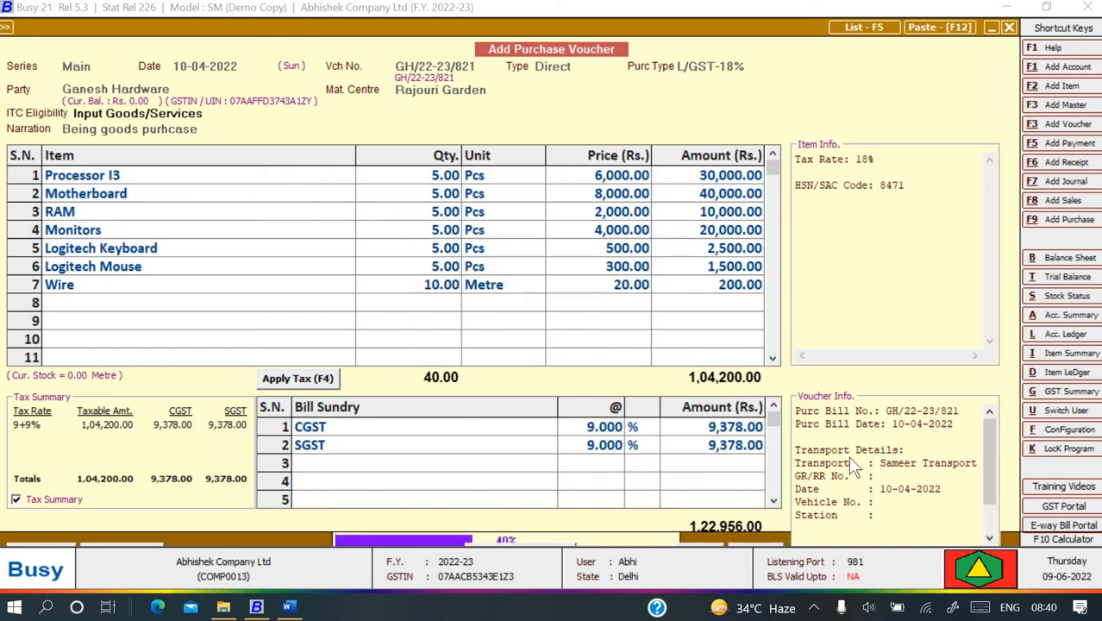
key(Escape)
key(Escape)
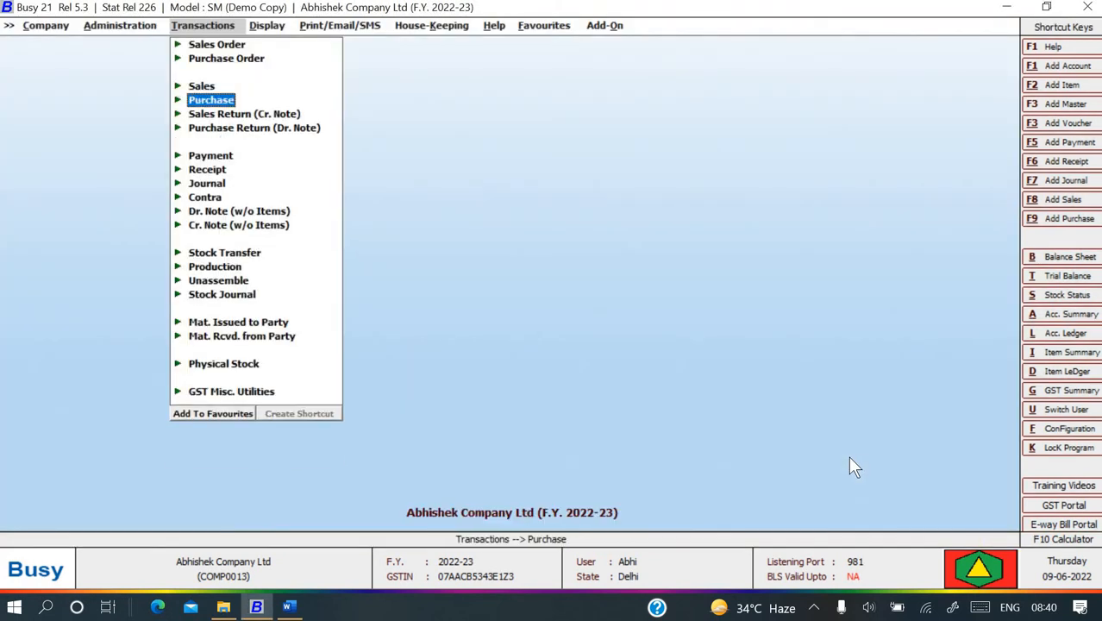
key(Down)
key(Down)
key(Down)
key(Down)
key(Down)
key(Down)
key(Down)
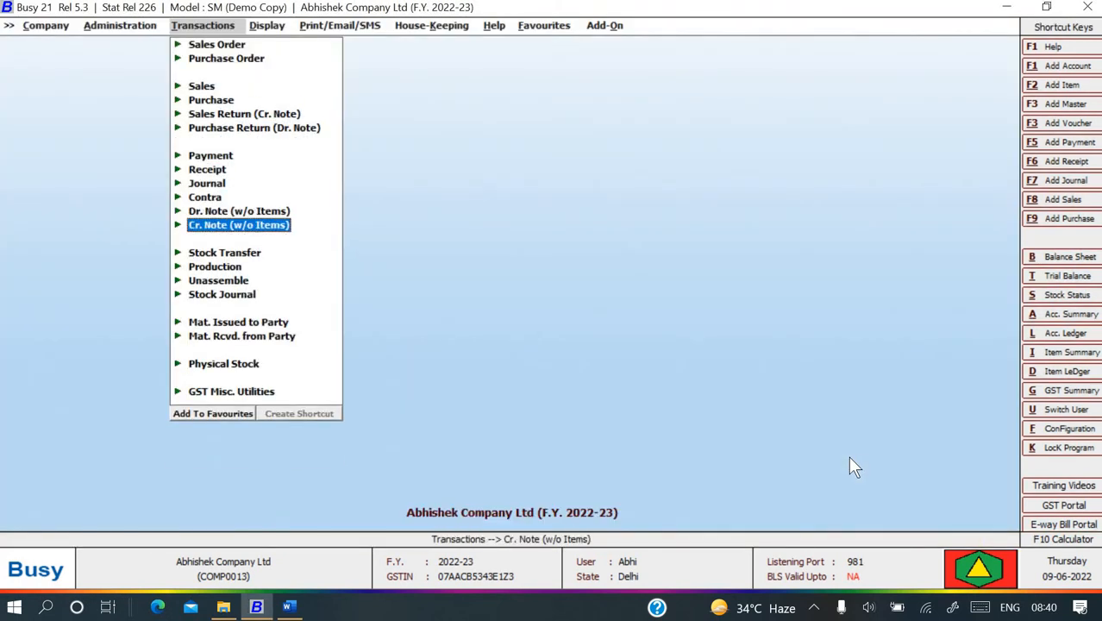
Open the Comp001 bill of material from the masters for modification
key(Left)
key(Return)
key(Down)
key(Down)
key(Up)
key(Up)
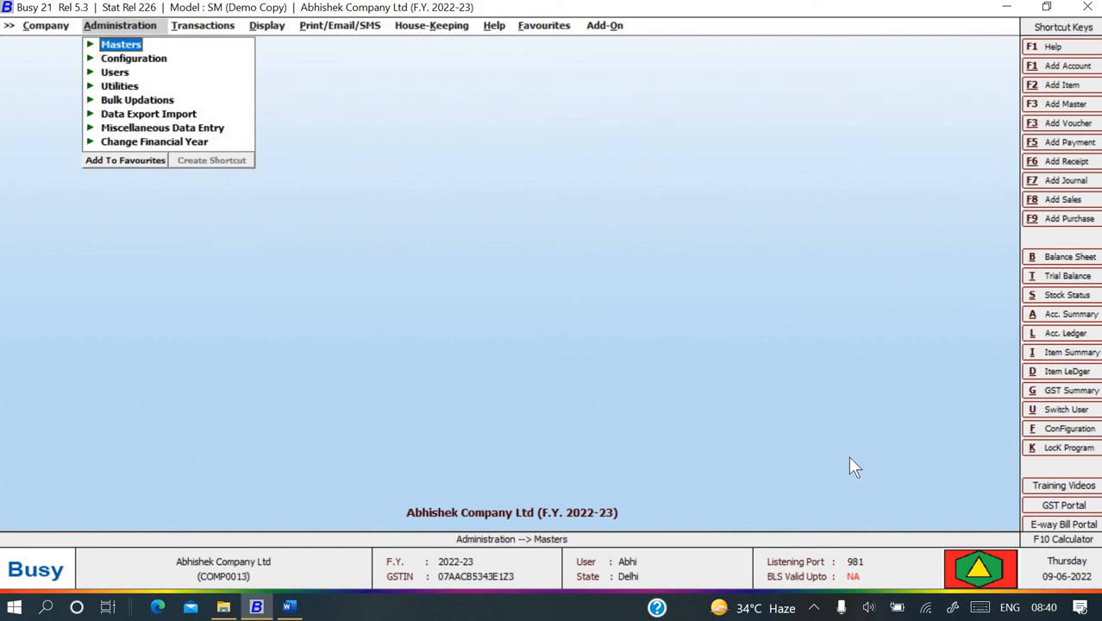
key(Return)
key(Down)
key(Down)
key(Down)
key(Down)
key(Down)
key(Down)
key(Down)
key(Down)
key(Down)
key(Down)
key(Down)
key(Down)
key(Down)
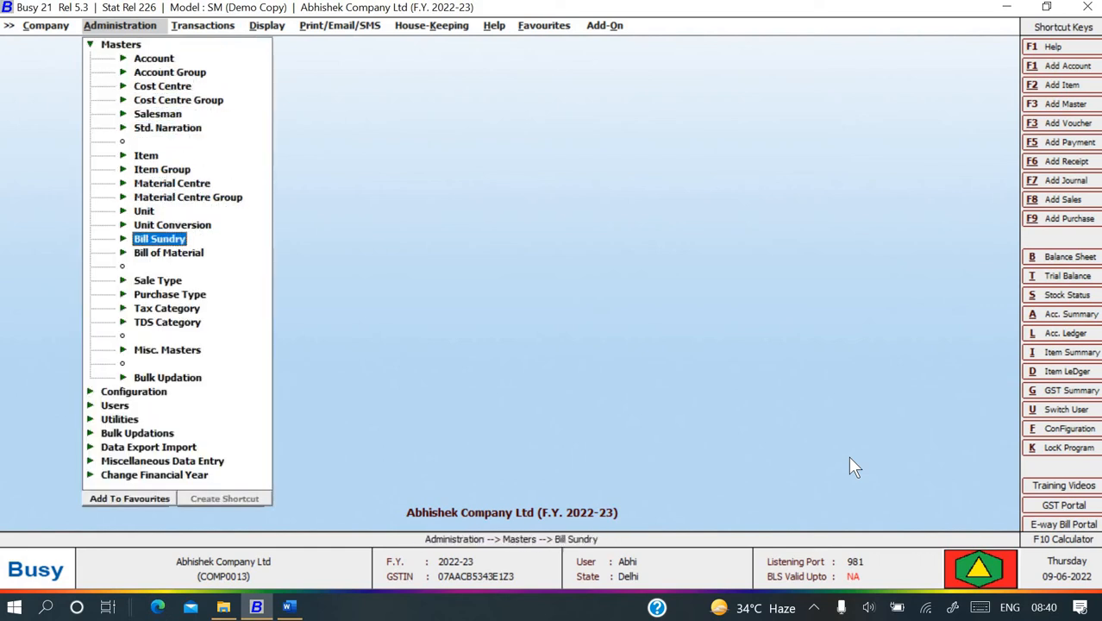
key(Down)
key(Return)
key(Down)
key(Return)
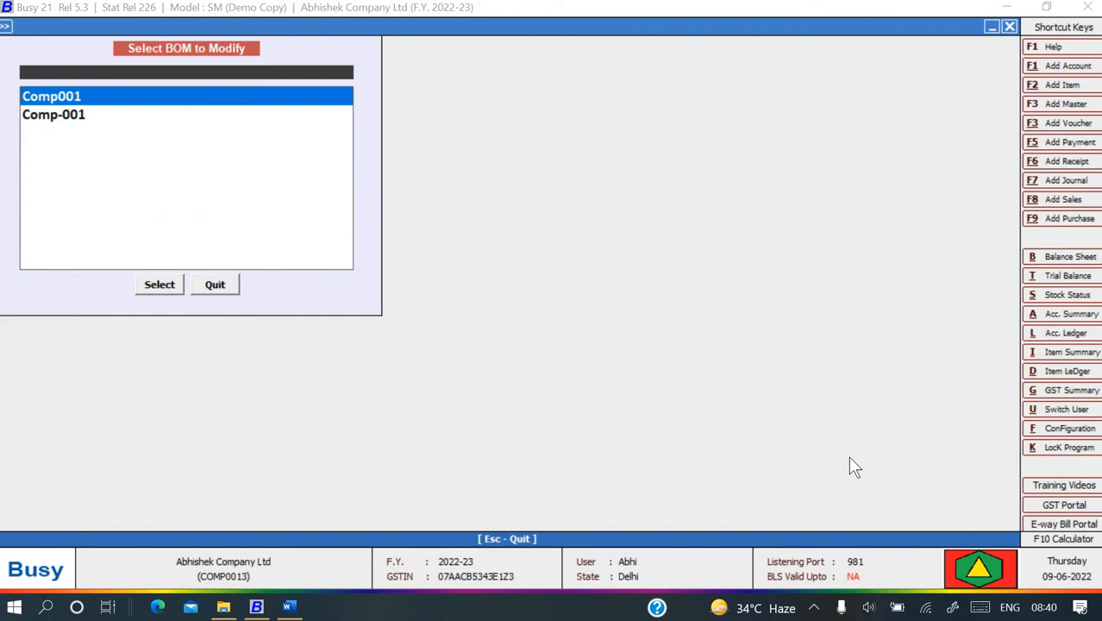
key(Down)
key(Up)
key(Return)
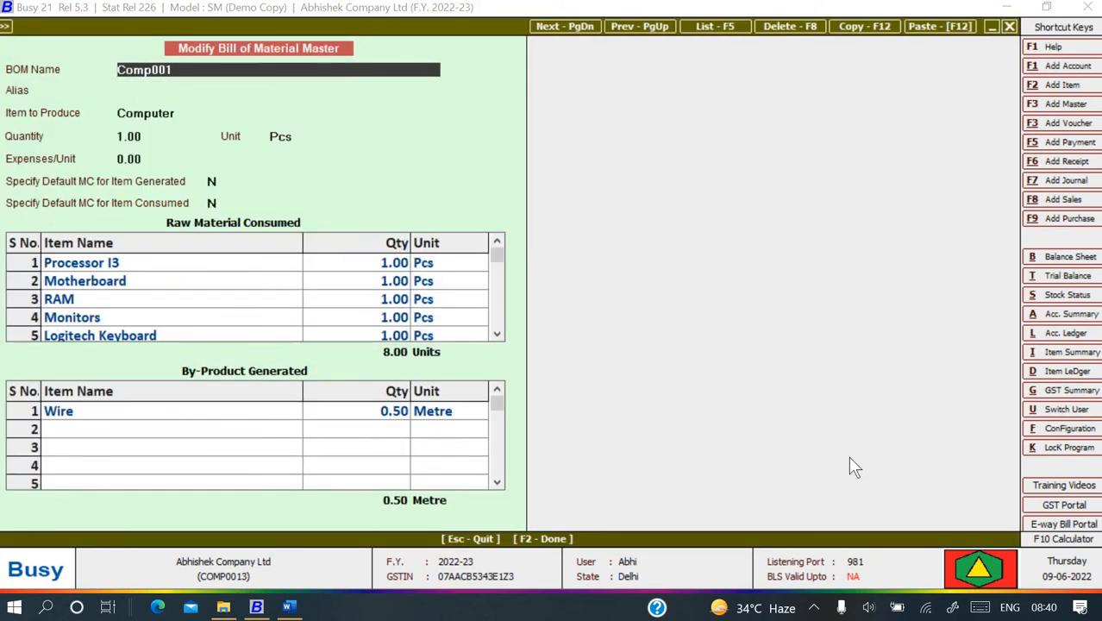
Review the Comp001 header fields and raw materials consumed, then close the bill of material without changes
key(Return)
key(Return)
key(Return)
key(Return)
key(Return)
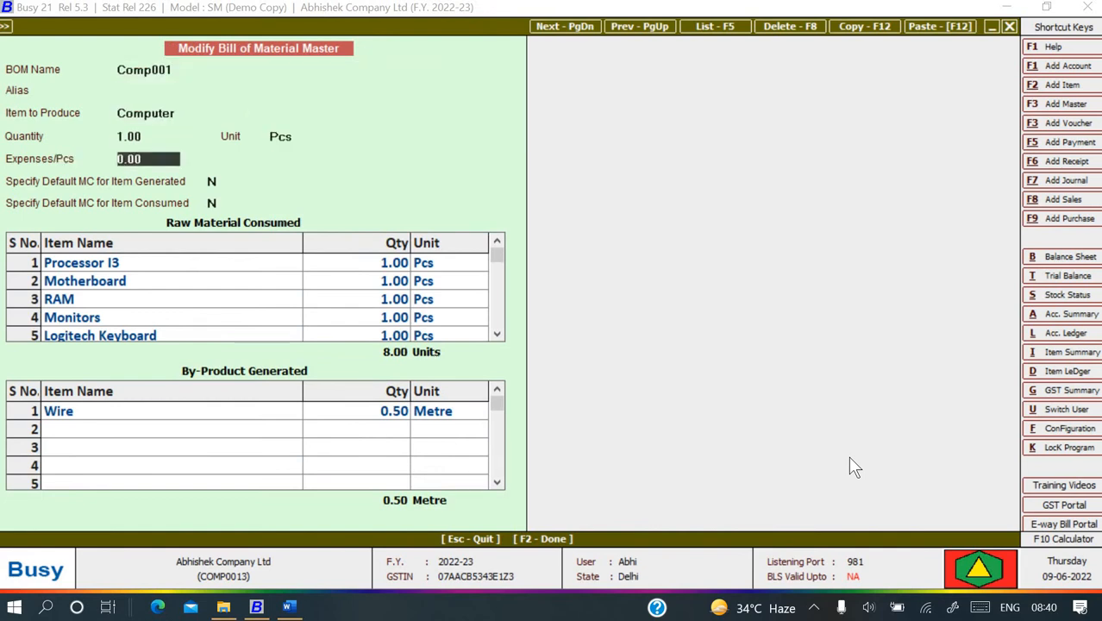
key(Return)
key(Return)
key(Return)
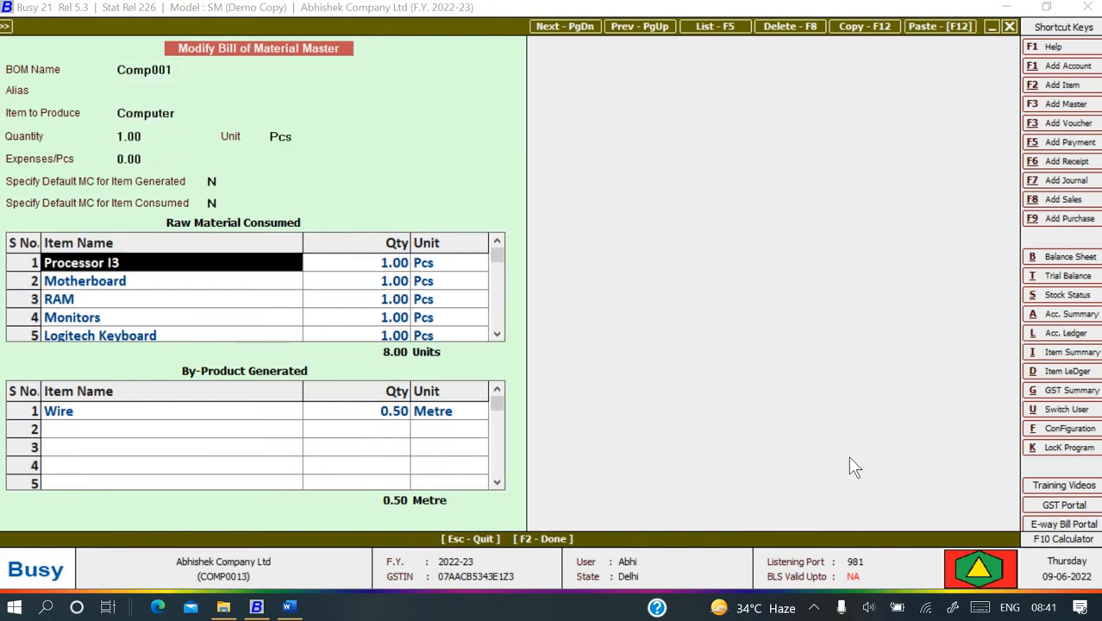
key(Down)
key(Down)
key(Down)
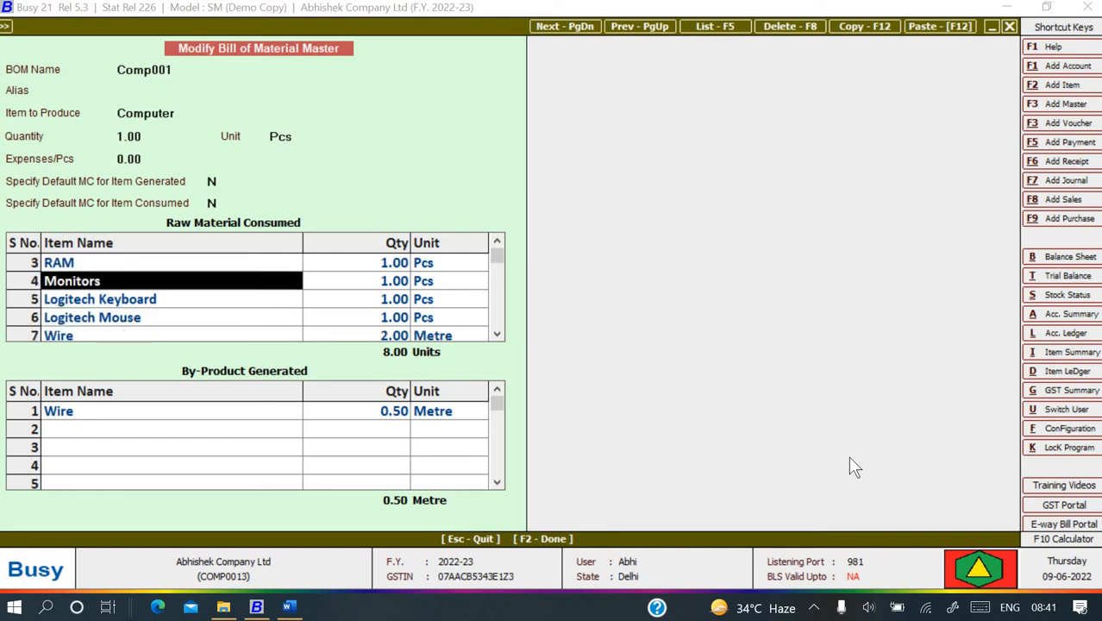
key(Escape)
key(Return)
key(Escape)
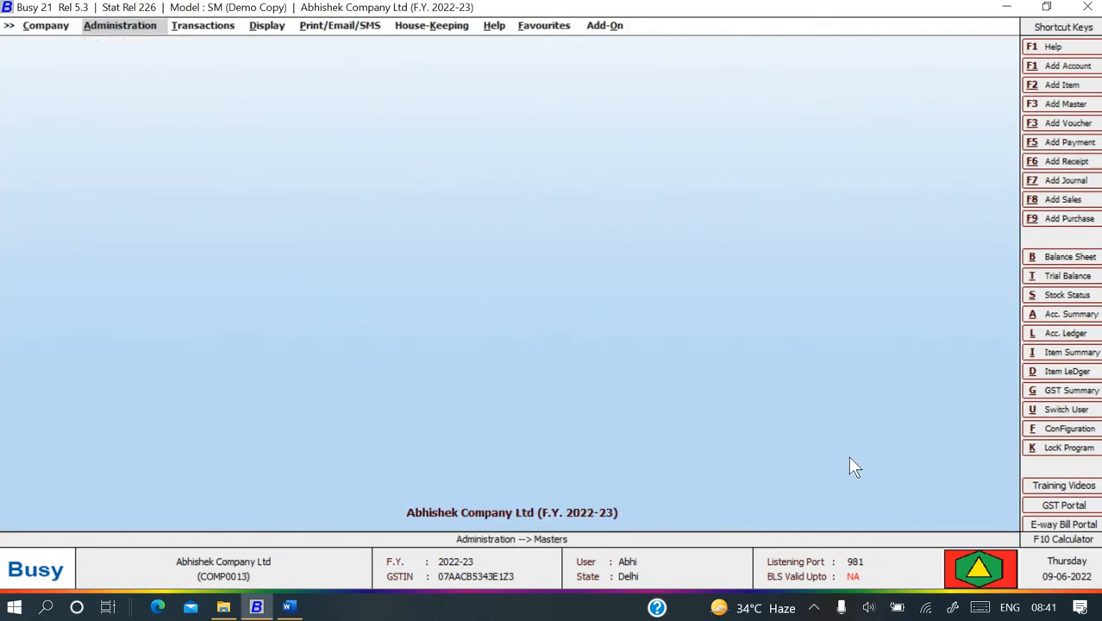
Switch to the Word document and read the Production section's instructions and sample production voucher
key(alt+Tab)
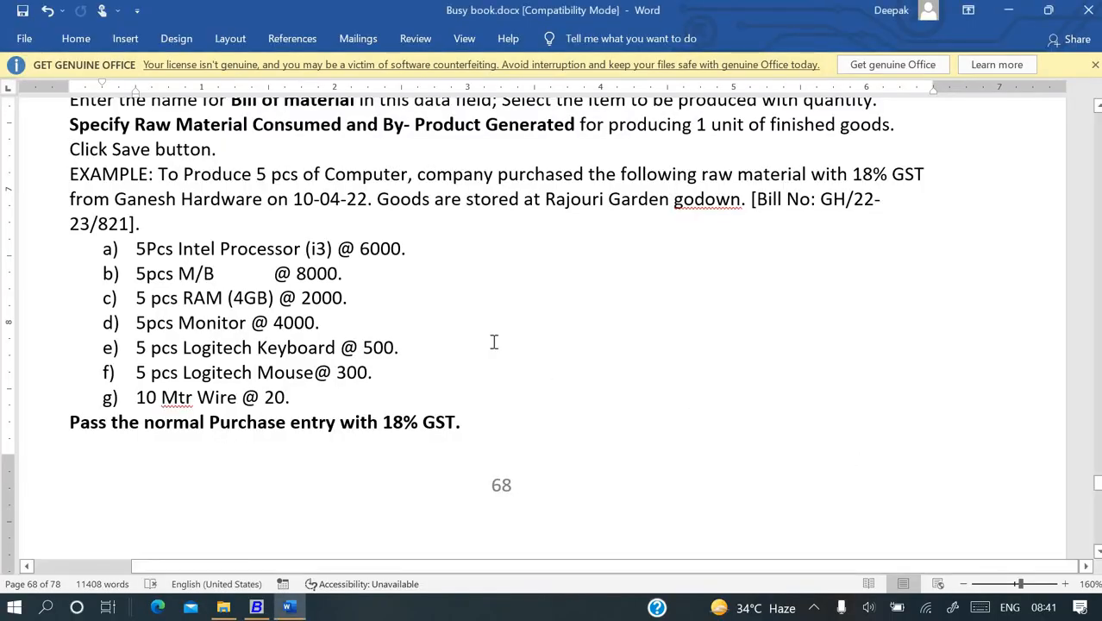
scroll(423, 318, down, 3)
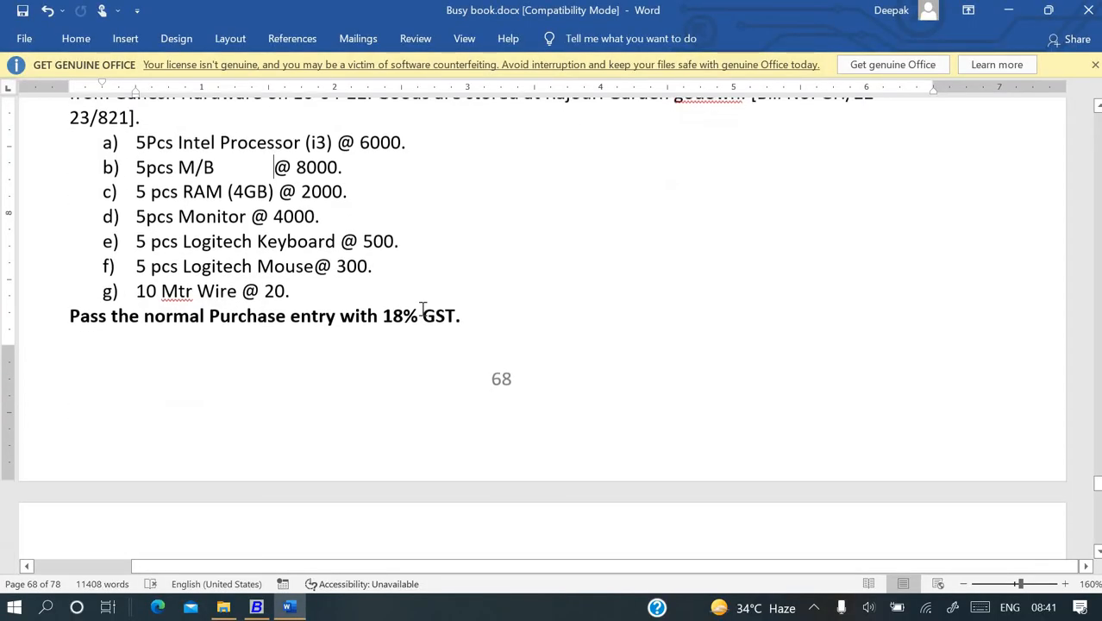
scroll(423, 318, down, 10)
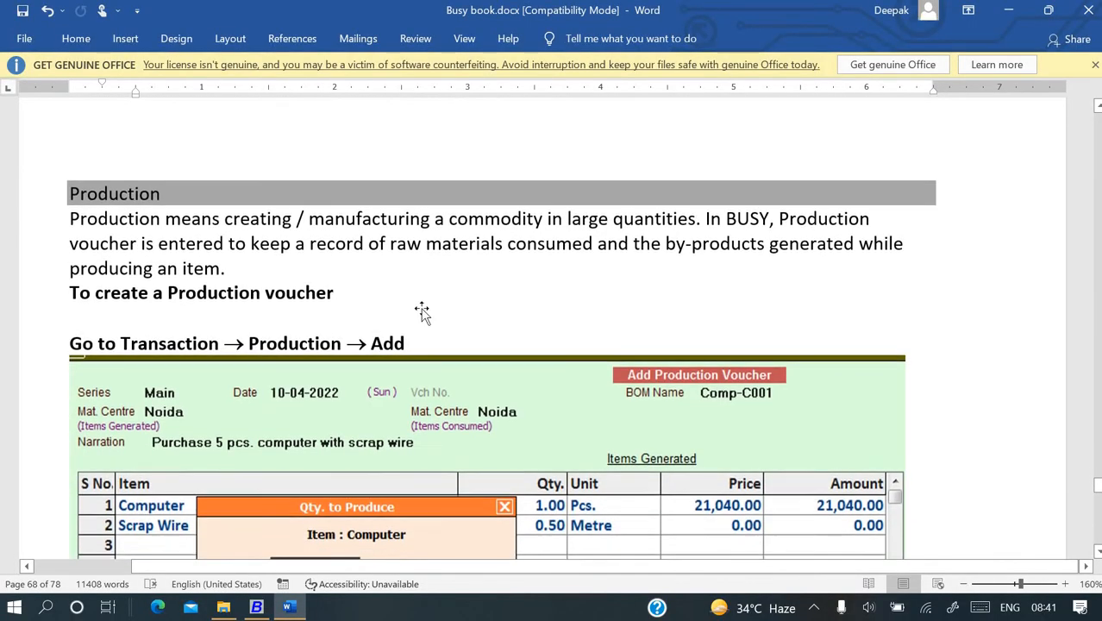
scroll(422, 317, up, 1)
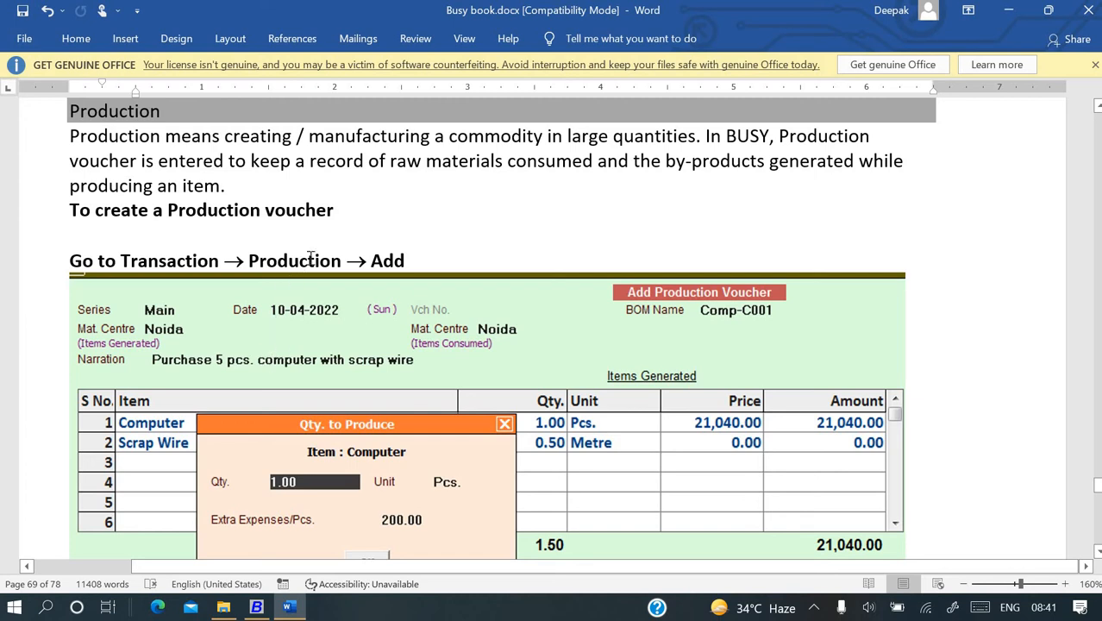
scroll(311, 259, down, 1)
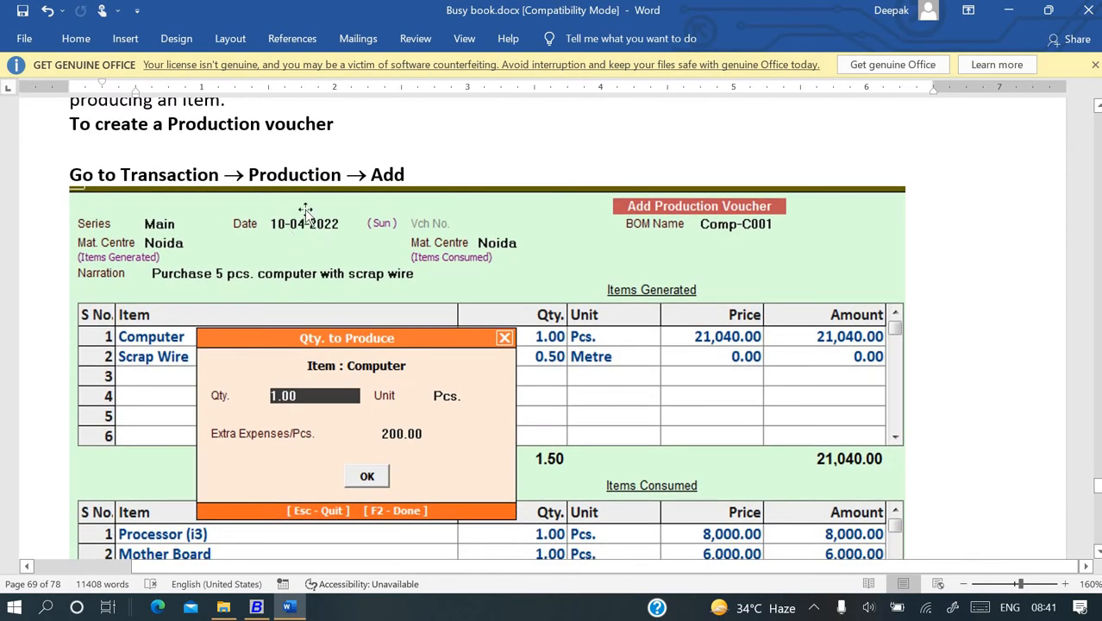
scroll(408, 195, up, 5)
Switch back to Busy and start a new production voucher dated 10-04-2022
key(alt+Tab)
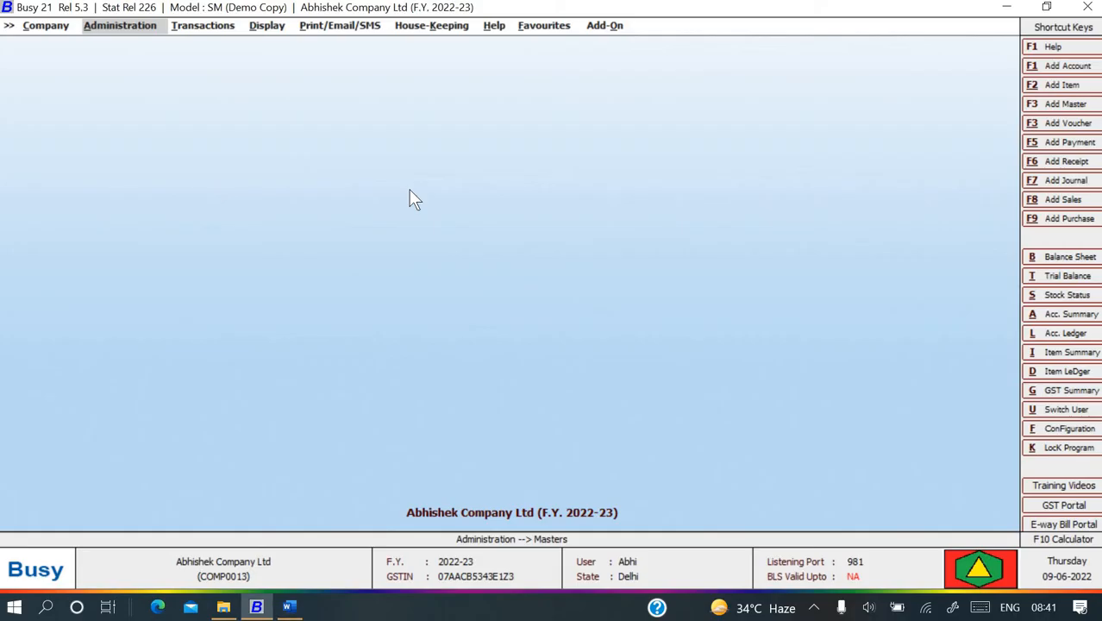
key(Right)
key(Return)
key(Down)
key(Down)
key(Down)
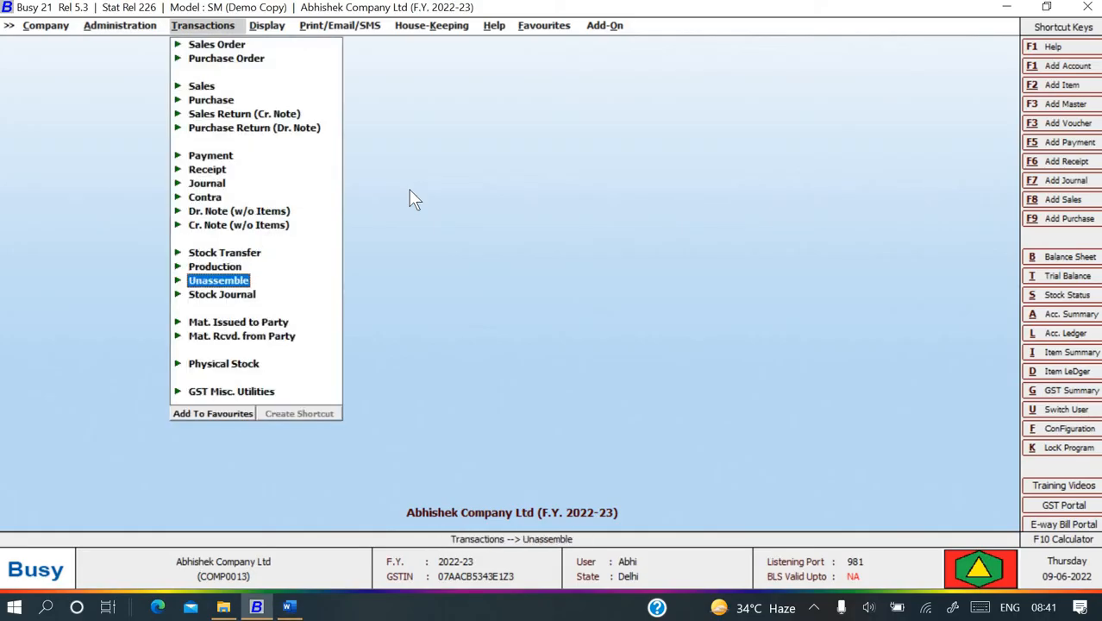
key(Up)
key(Return)
key(Return)
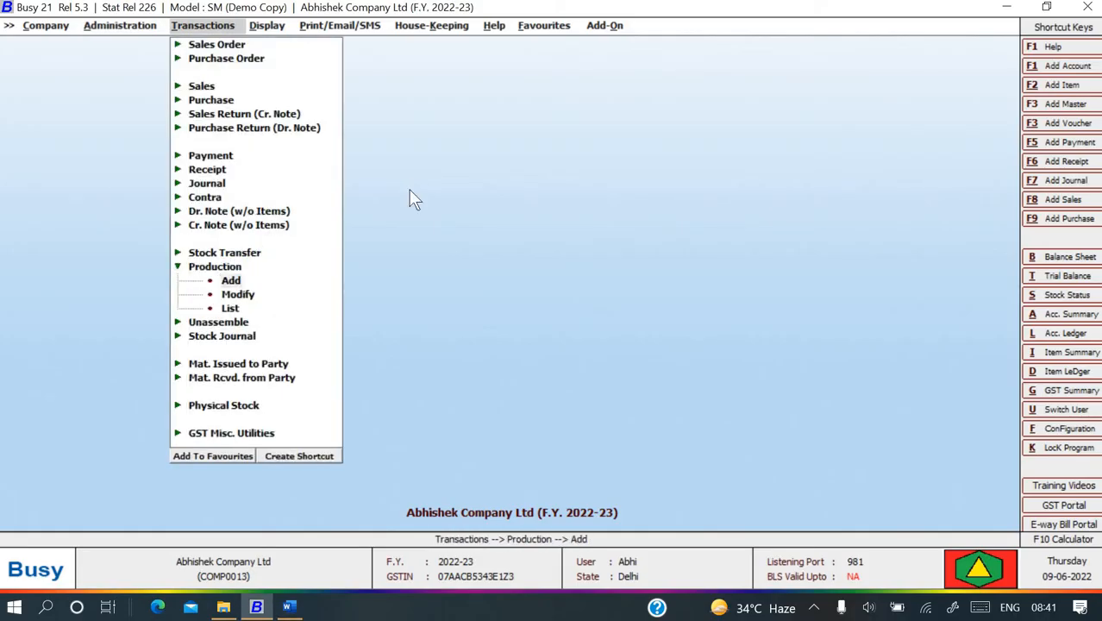
key(Return)
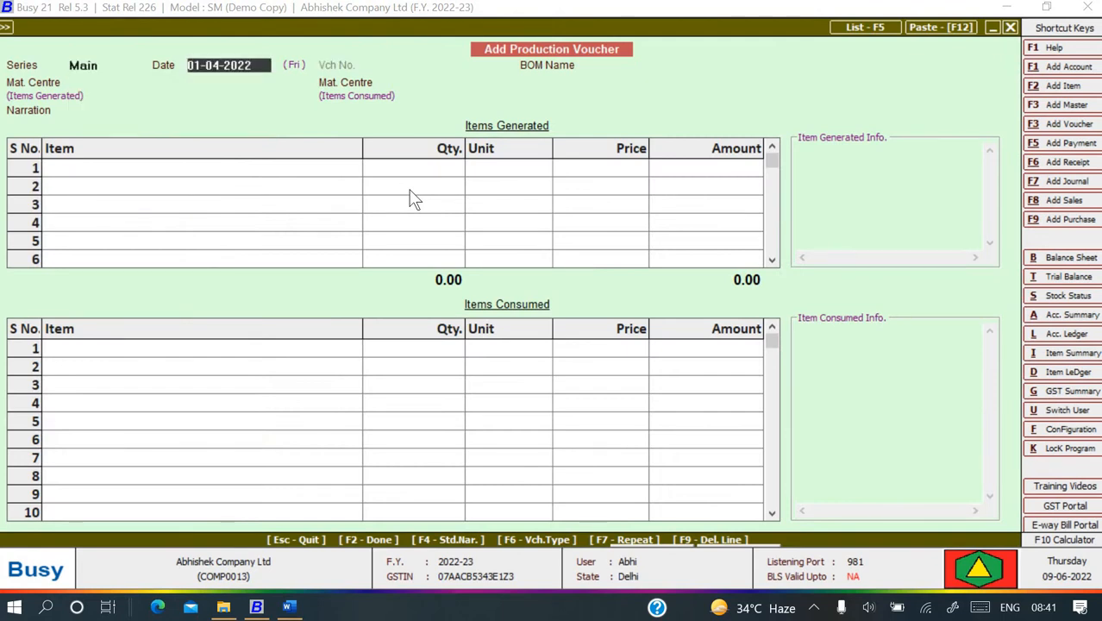
text(10-)
key(Return)
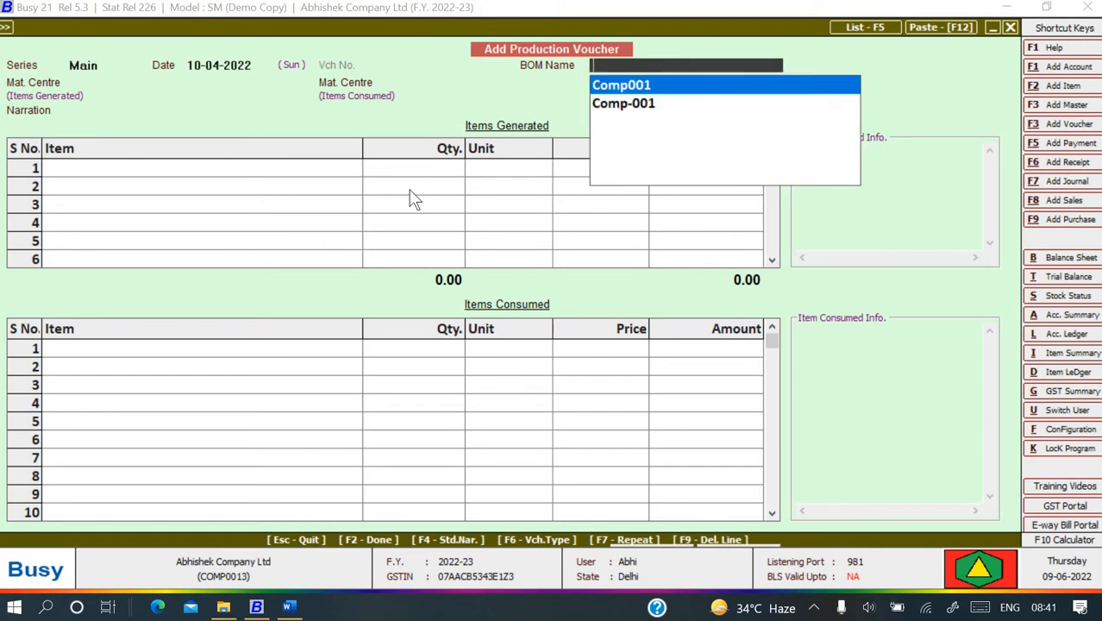
Select the Comp001 BOM and enter 5 pcs of Computer to produce with extra expenses of 200 per piece
key(Down)
key(Up)
key(Return)
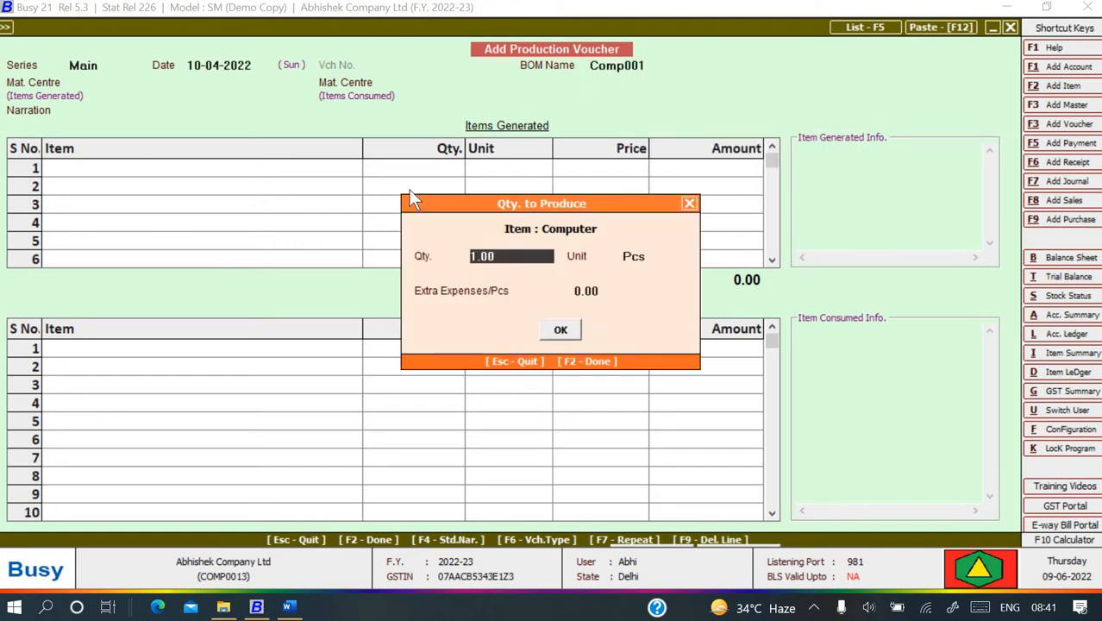
text(5)
key(Return)
key(Return)
text(200)
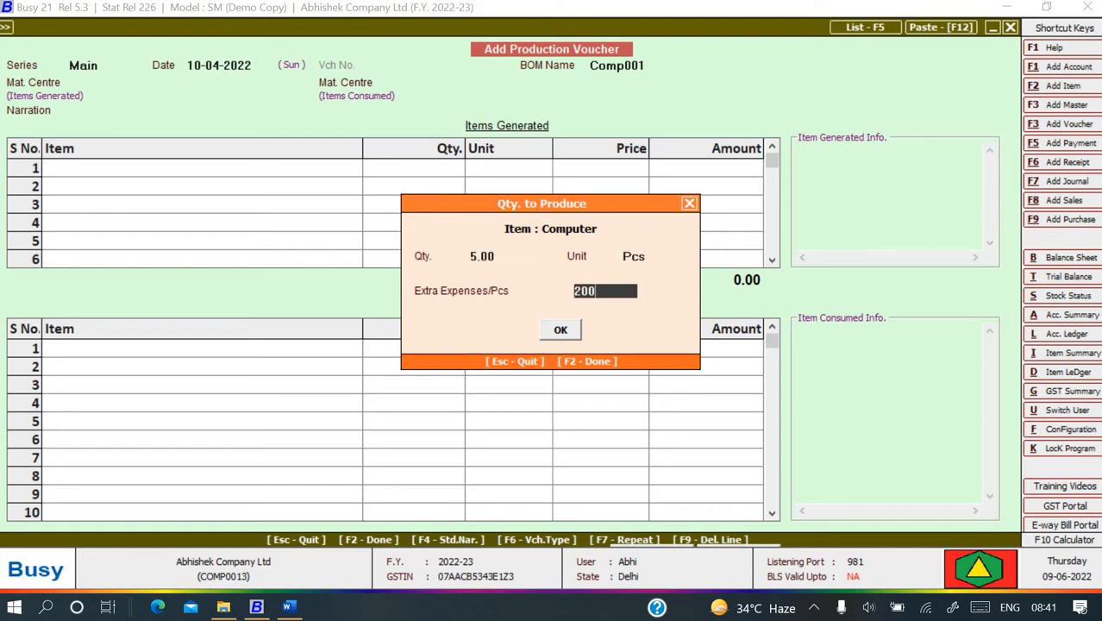
key(Return)
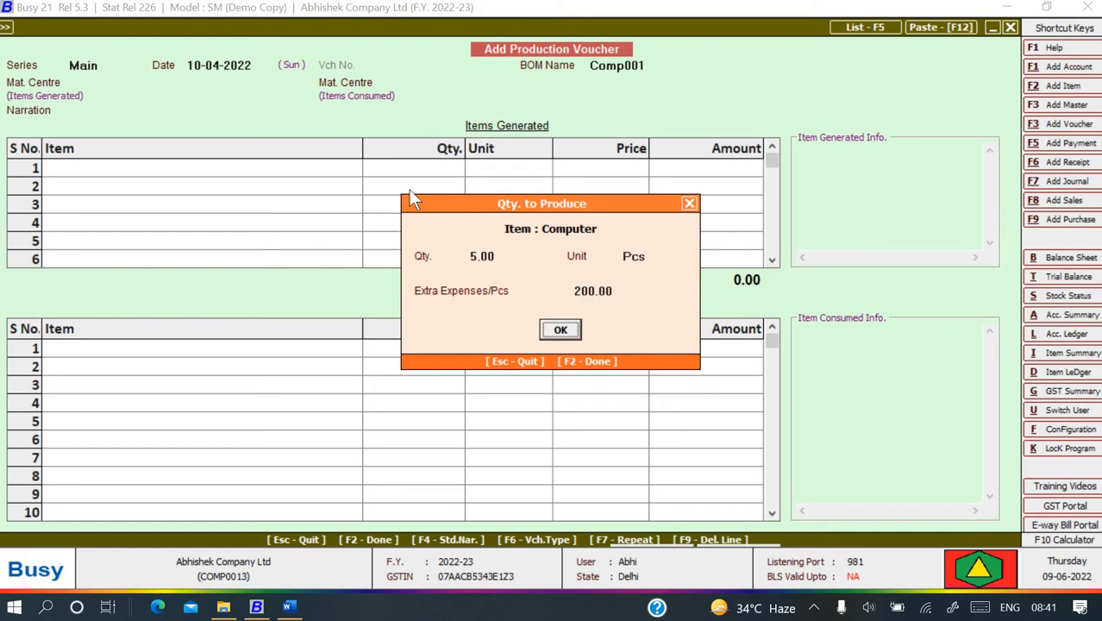
Check the production instructions in the Word document, then return to Busy and confirm the quantity to produce
key(alt+Tab)
scroll(333, 312, down, 3)
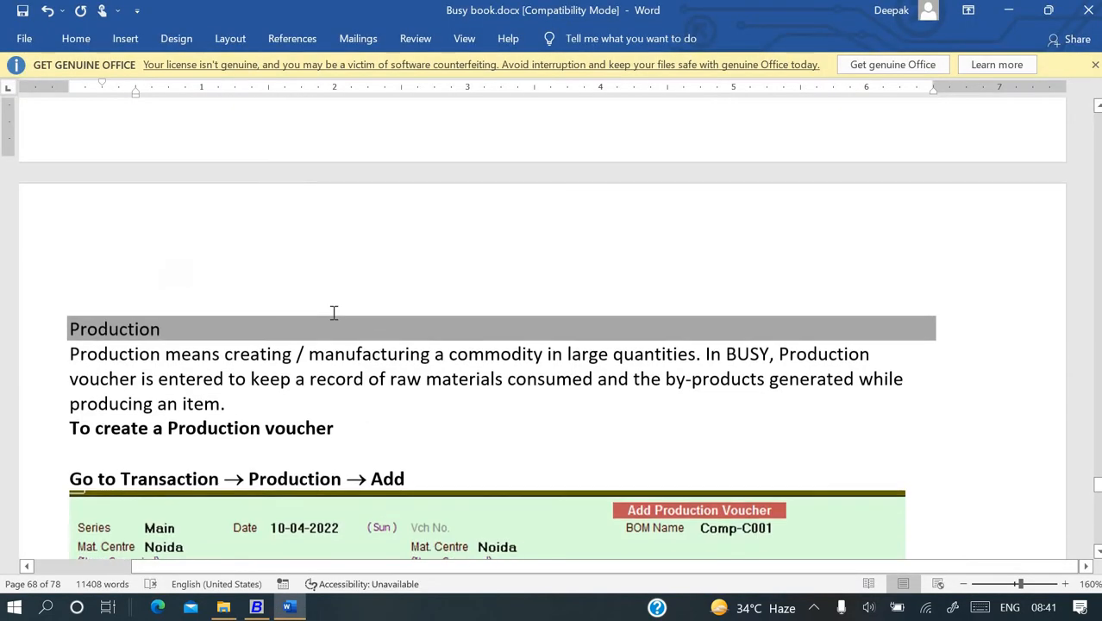
scroll(334, 312, down, 10)
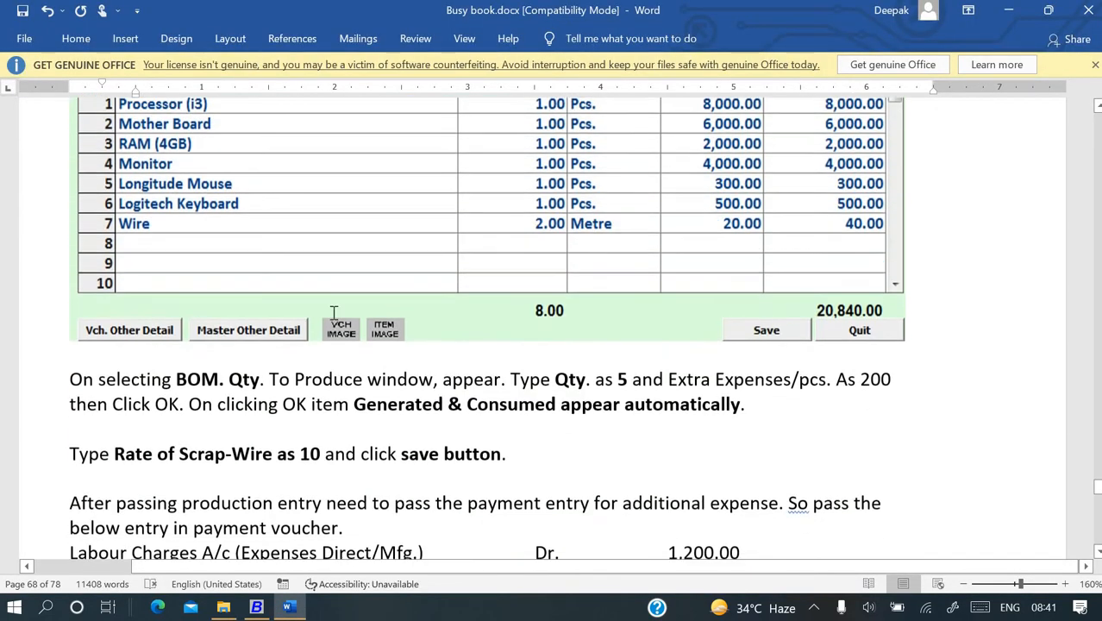
scroll(334, 312, down, 3)
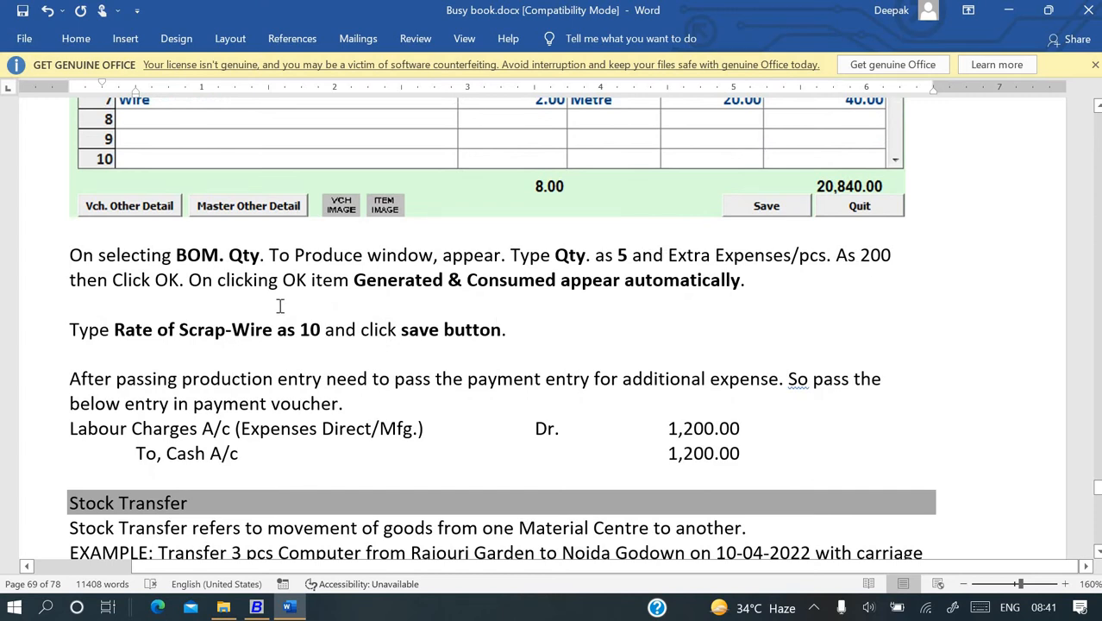
scroll(279, 305, up, 5)
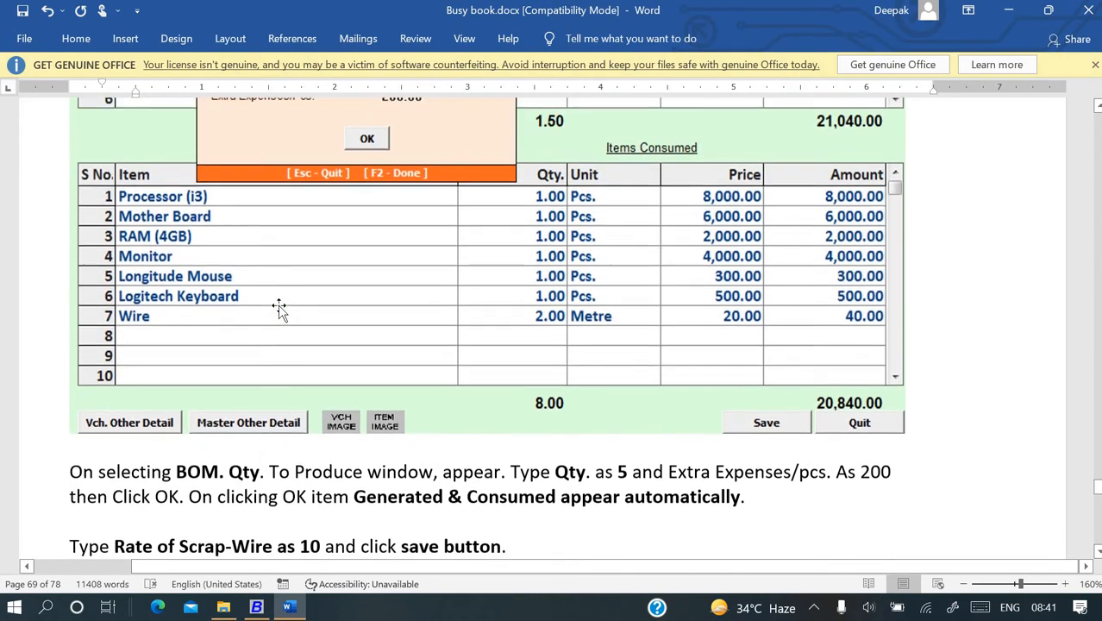
key(alt+Tab)
key(Return)
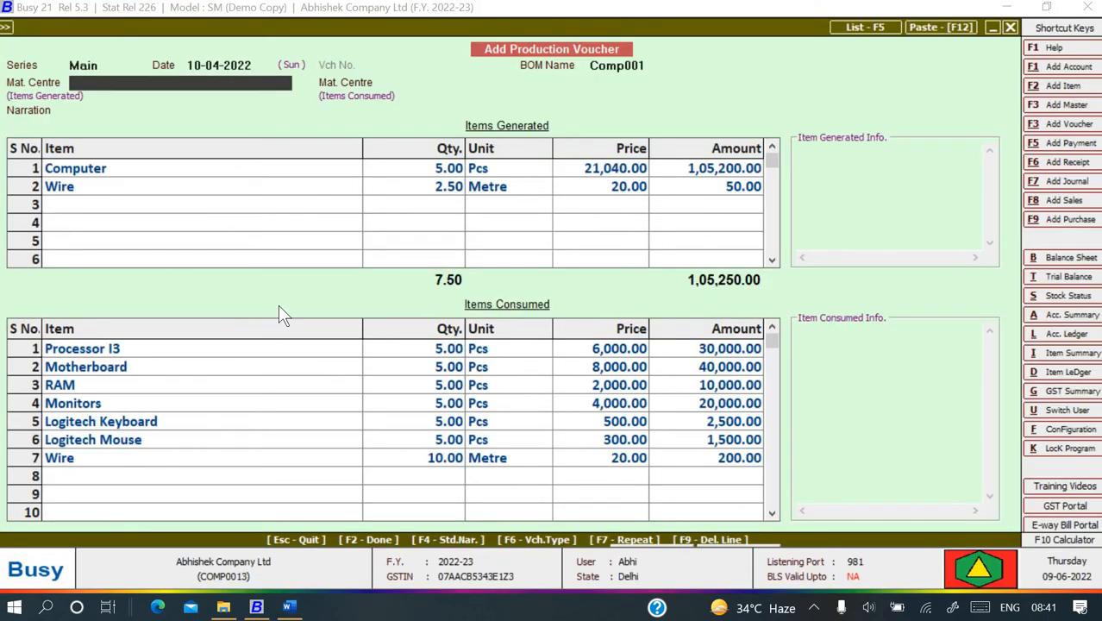
Set the material centre to Rajouri Garden for both items generated and items consumed, consulting the sample voucher in Word
text(r)
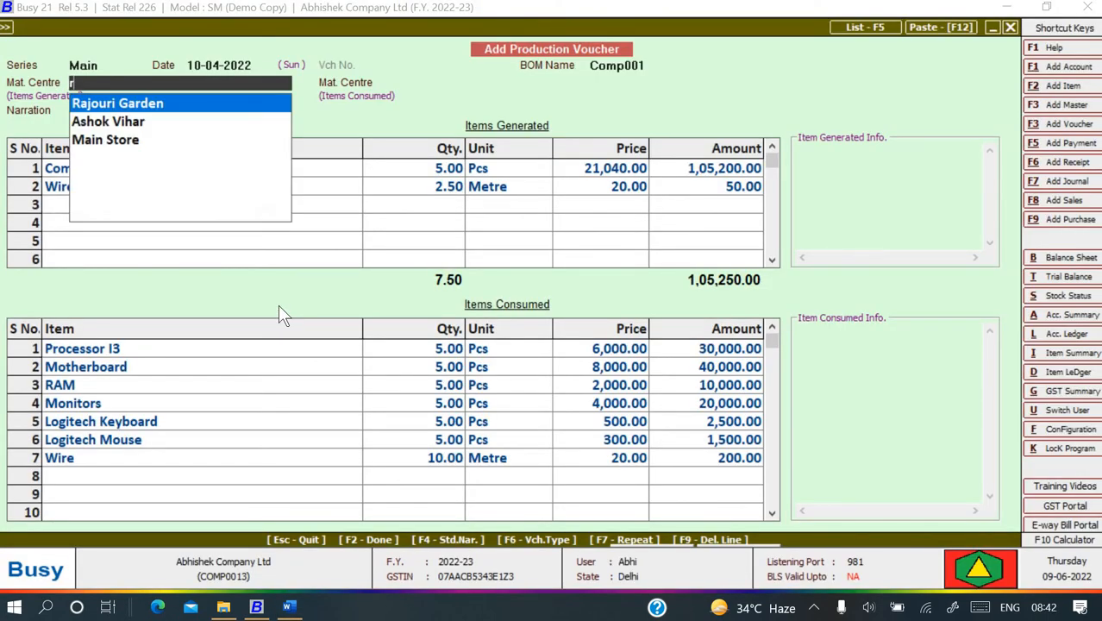
key(Return)
key(alt+Tab)
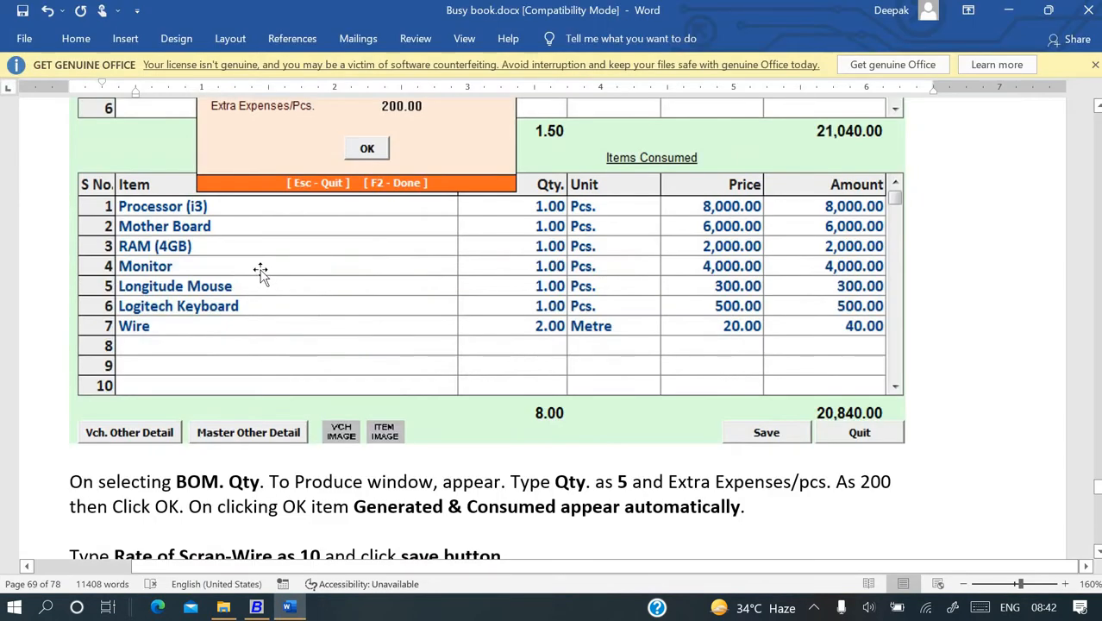
scroll(262, 275, up, 5)
key(alt+Tab)
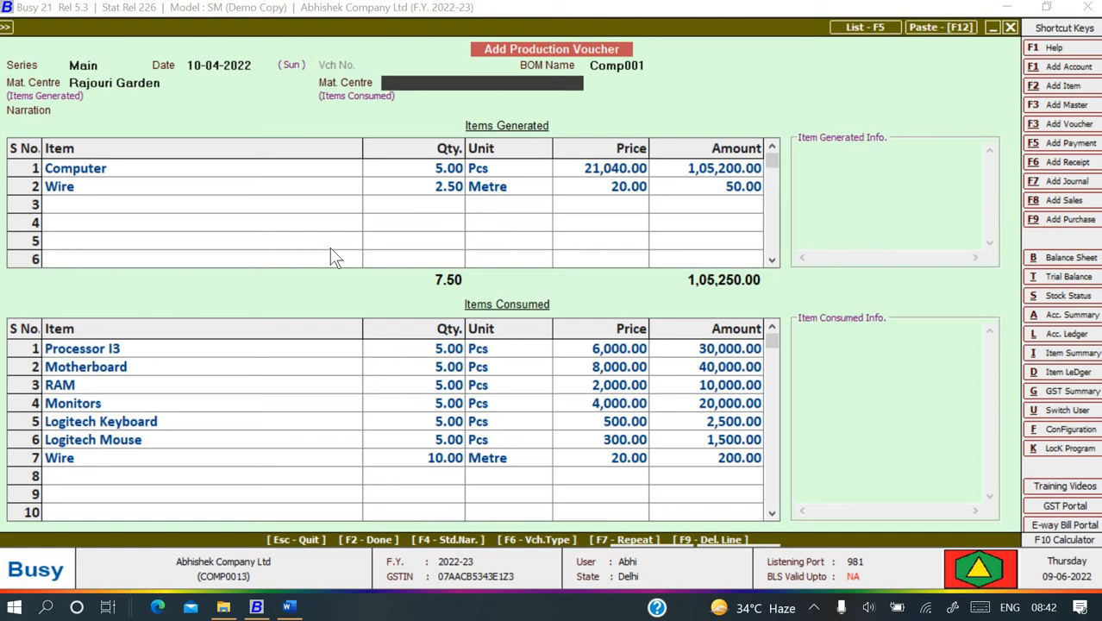
text(r)
key(Return)
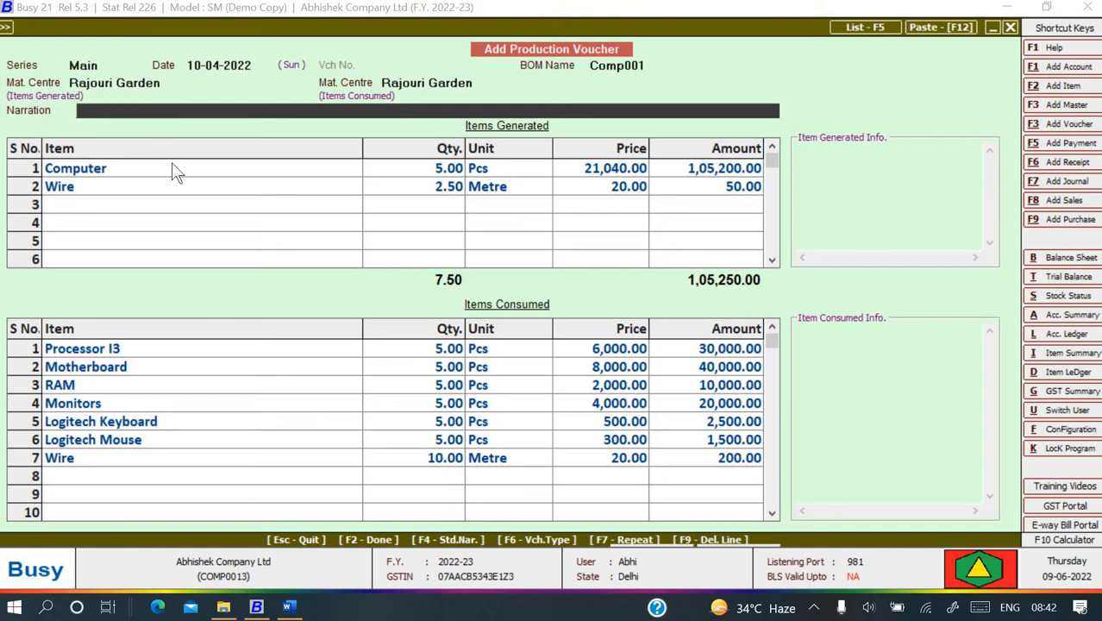
Enter the narration "Being 5 pcs computer manufactured" in the production voucher
text(Being 5 pcs compu)
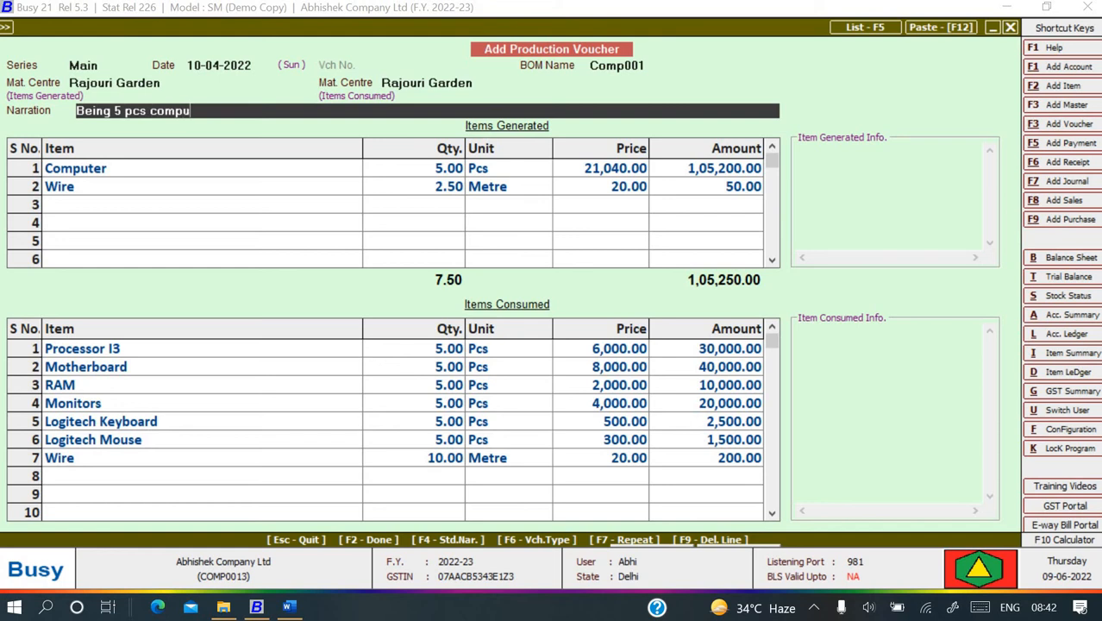
text(ter manufactured)
key(Return)
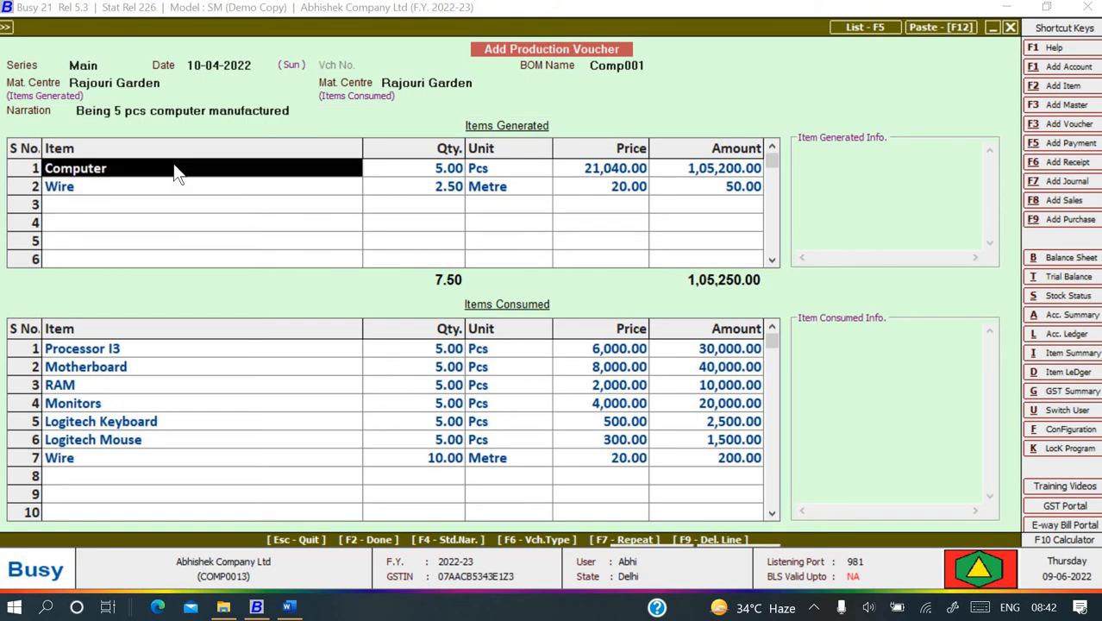
Set the price of the generated scrap Wire to 10, following the rate given in the Word document
key(Return)
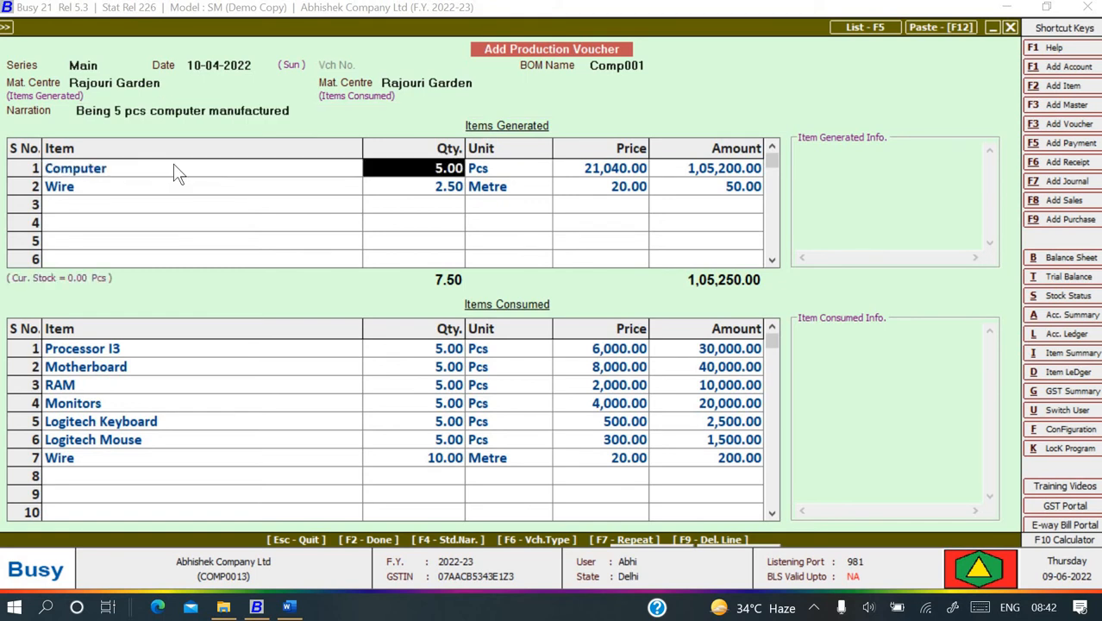
key(Return)
key(Return)
key(Return)
key(Return)
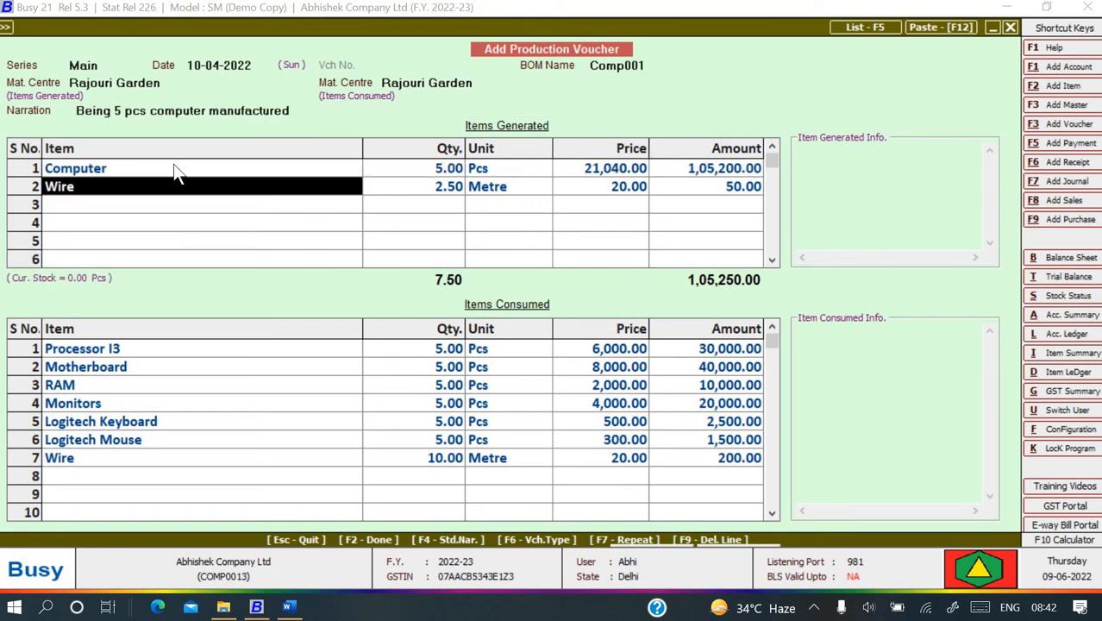
key(Return)
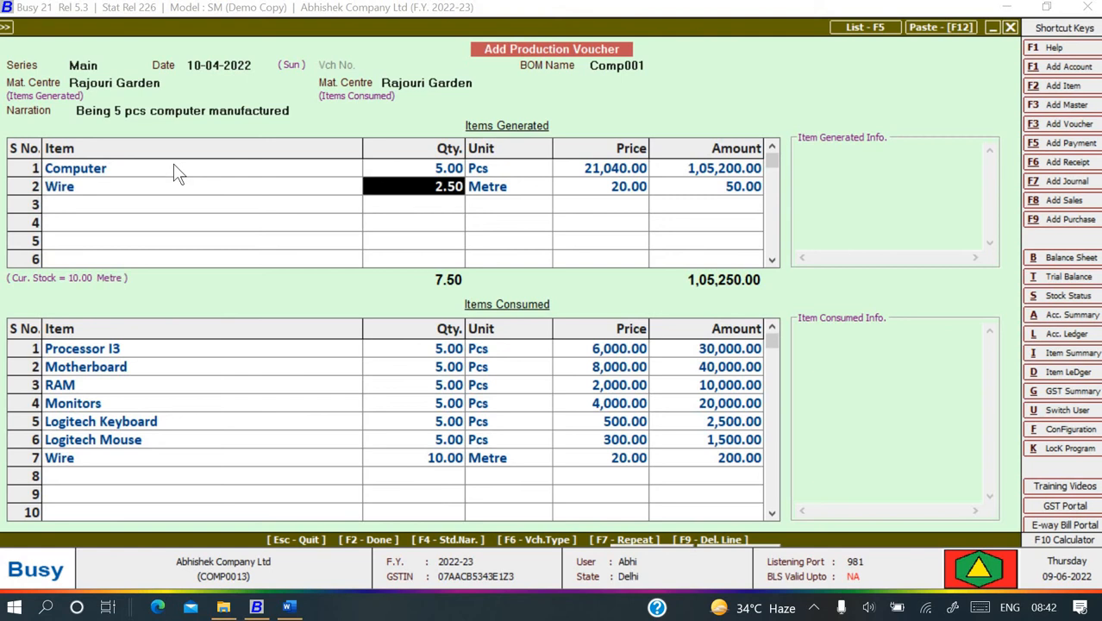
key(Up)
key(Down)
key(Return)
key(Return)
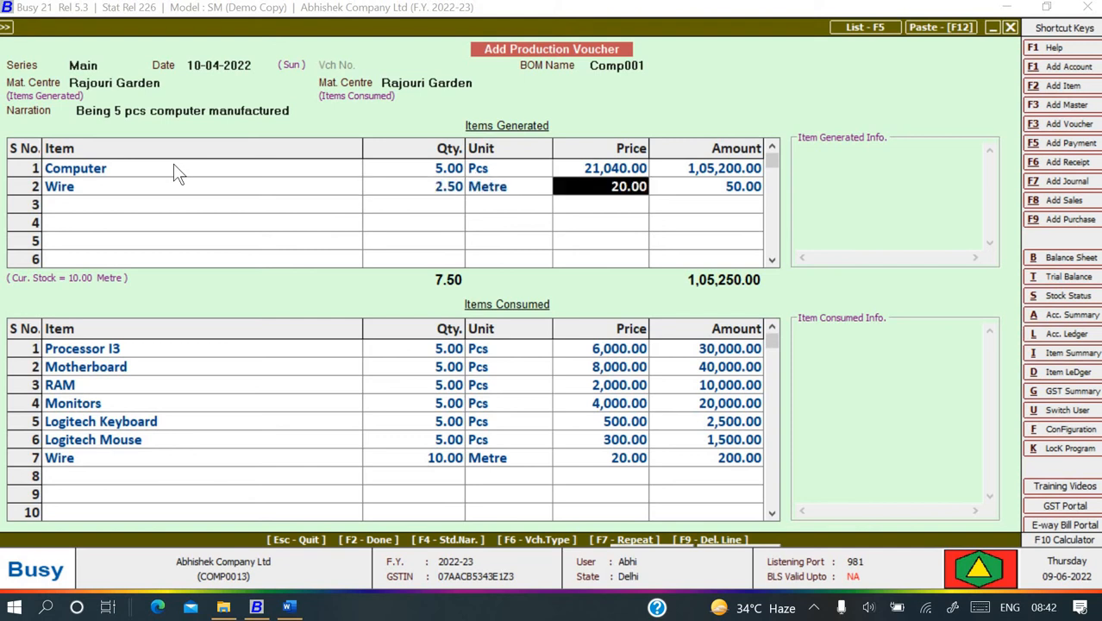
key(alt+Tab)
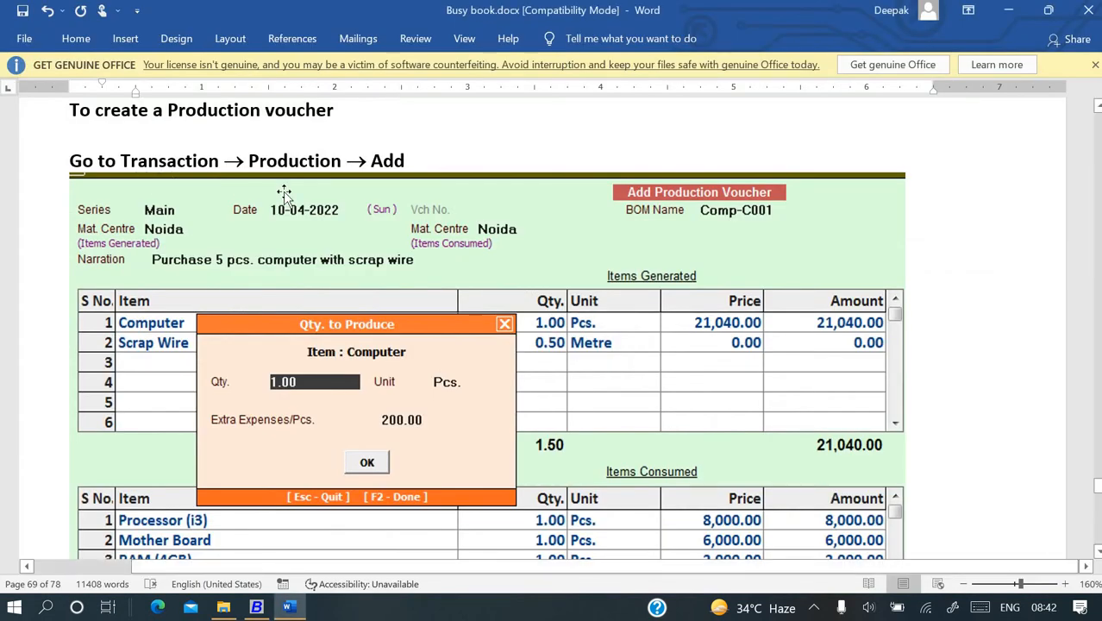
scroll(285, 192, down, 7)
scroll(285, 191, down, 1)
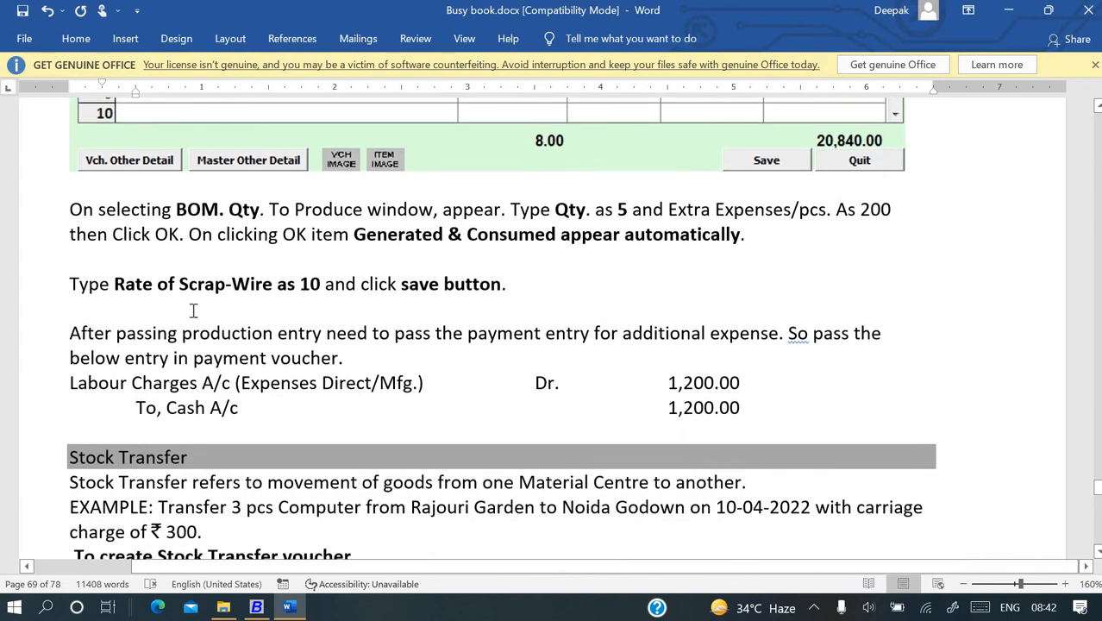
key(alt+Tab)
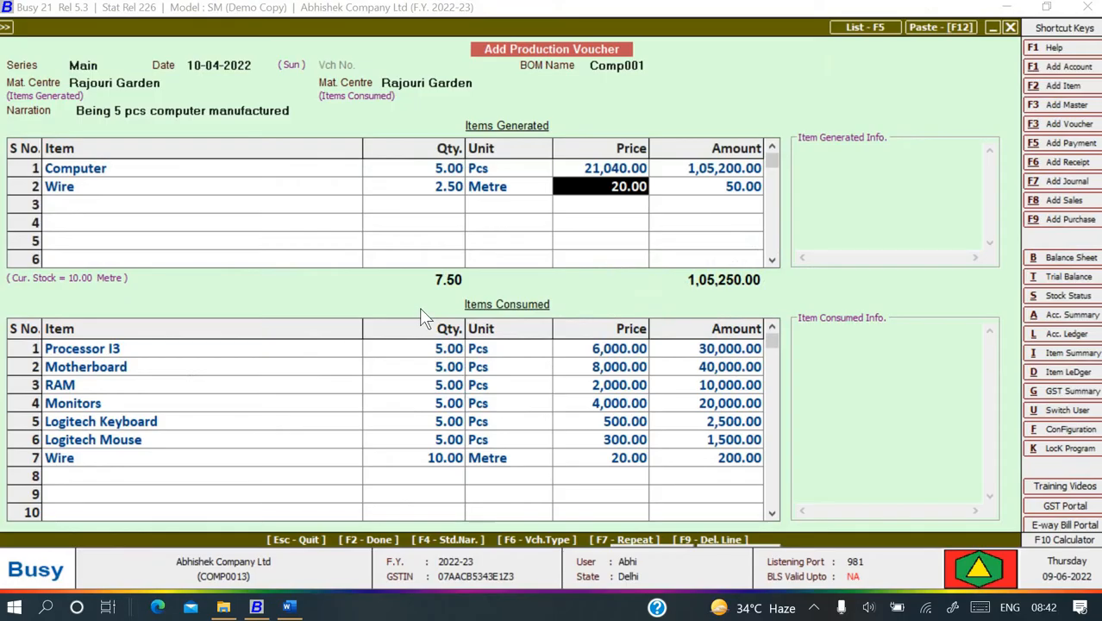
text(10)
key(Return)
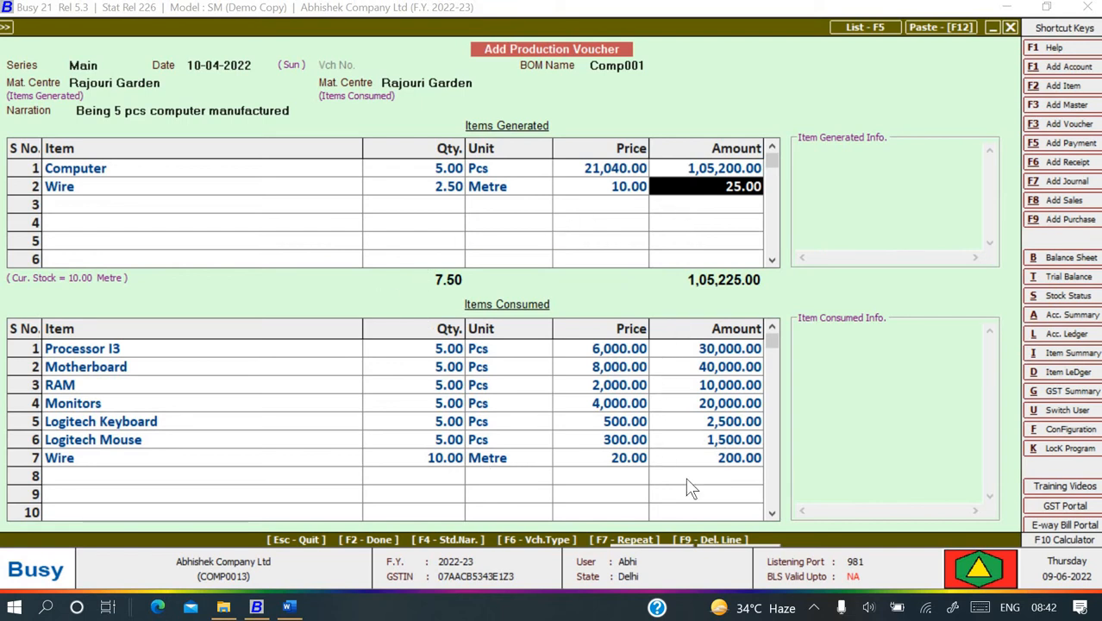
Switch to Word to compare the sample voucher's generated items and prices, then return to Busy
key(alt+Tab)
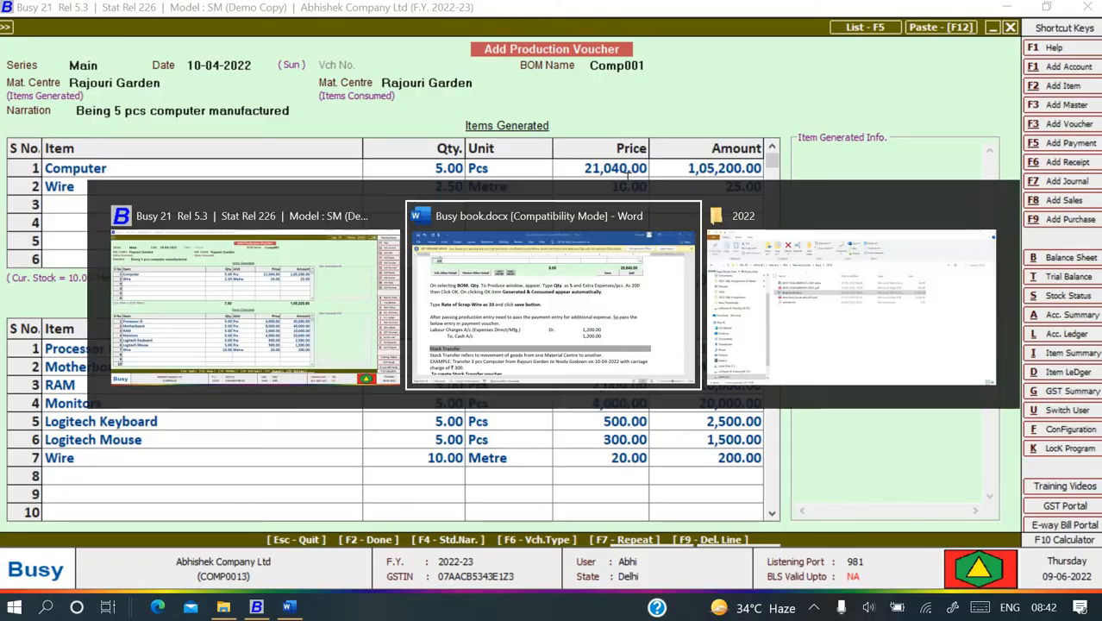
scroll(586, 247, up, 8)
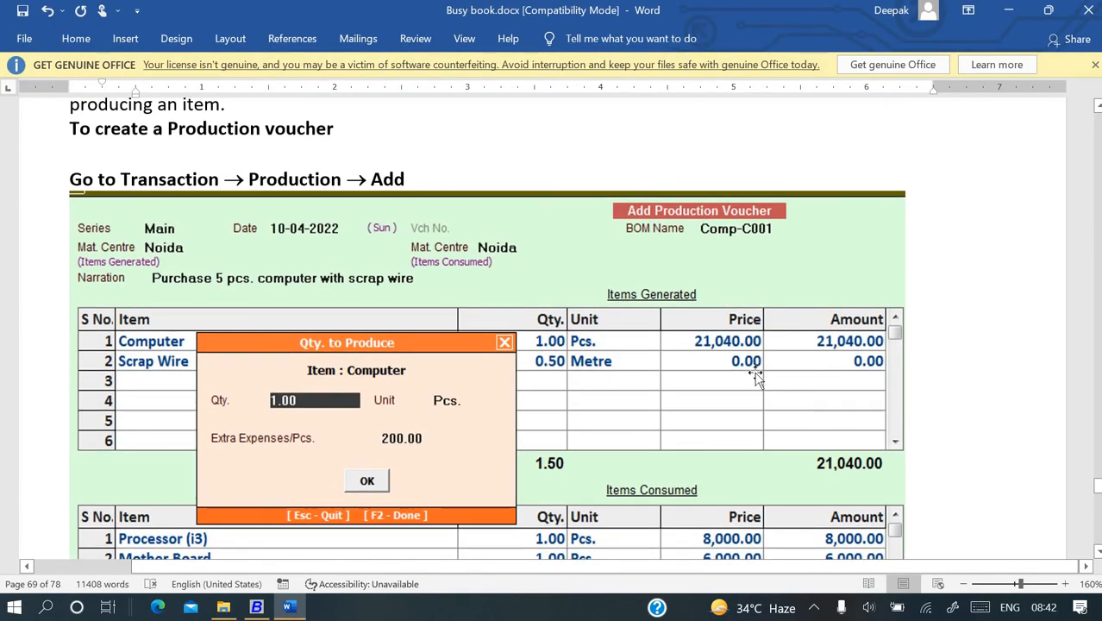
key(alt+Tab)
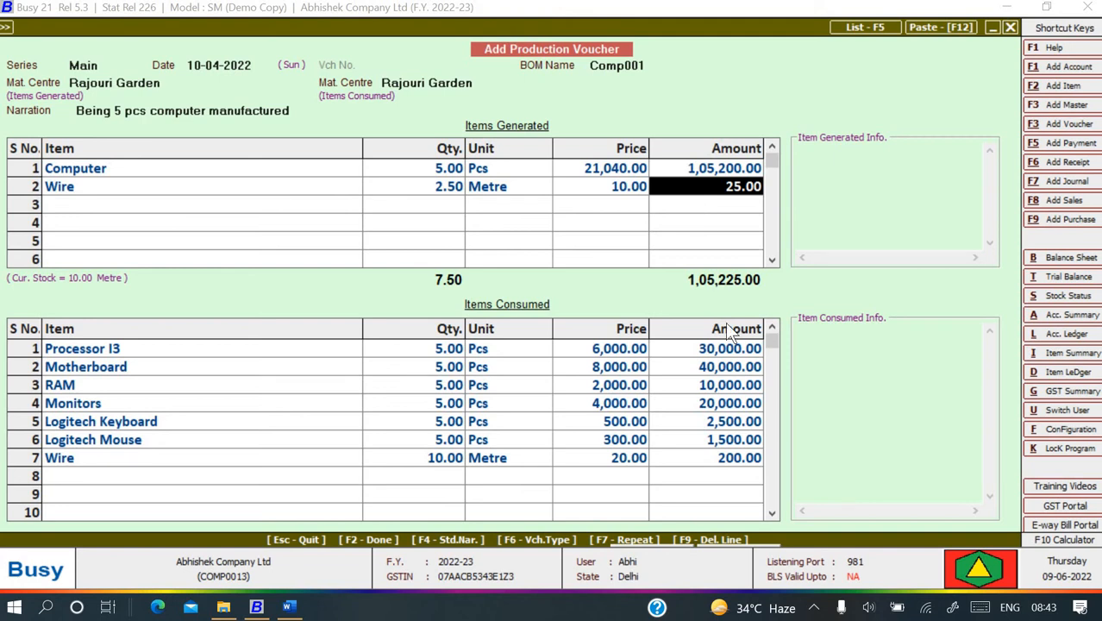
Save the production voucher, leaving the cost centre allocation empty
key(Tab)
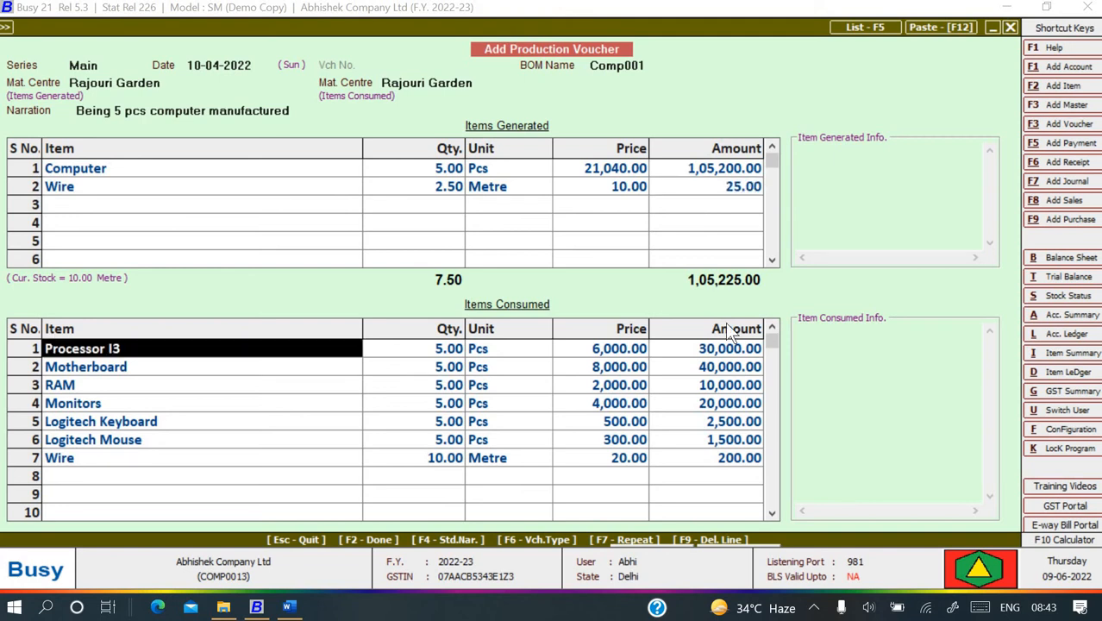
key(F2)
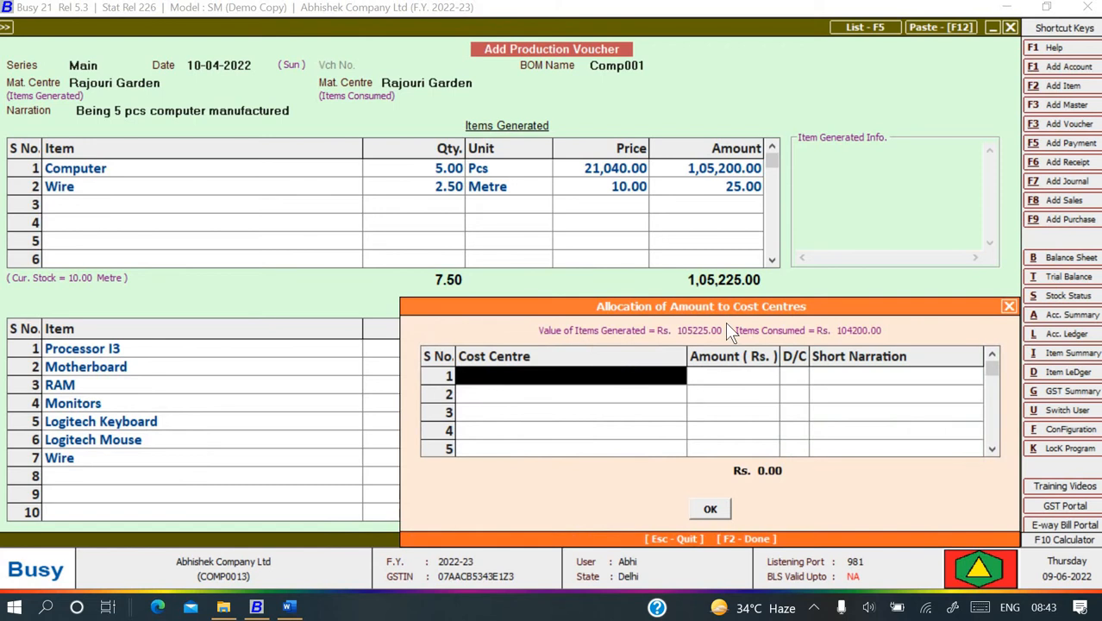
click(710, 510)
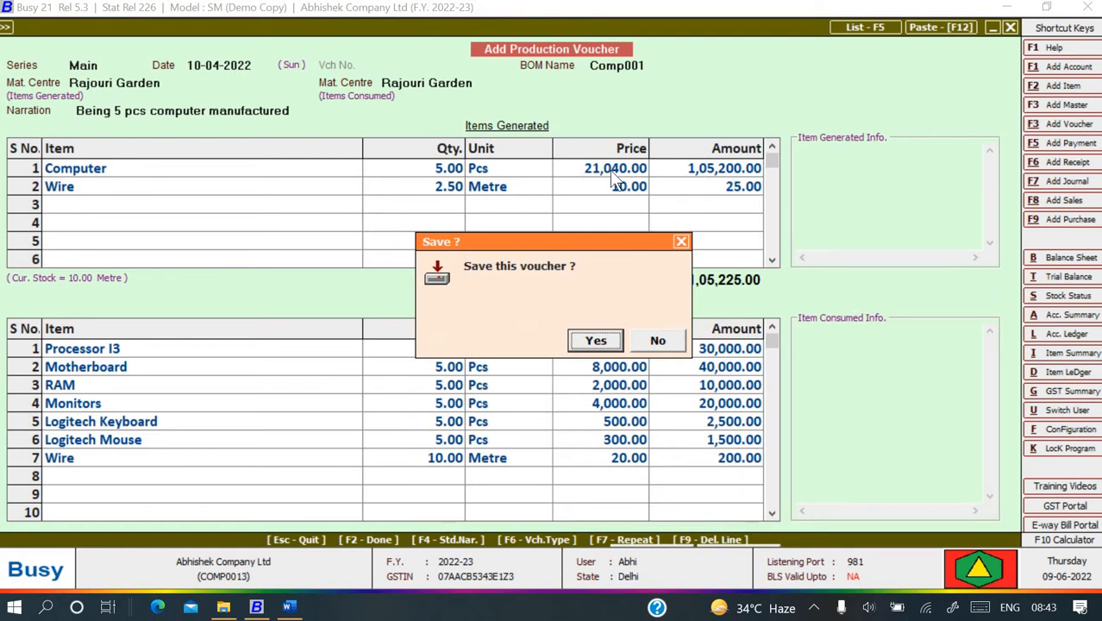
click(587, 340)
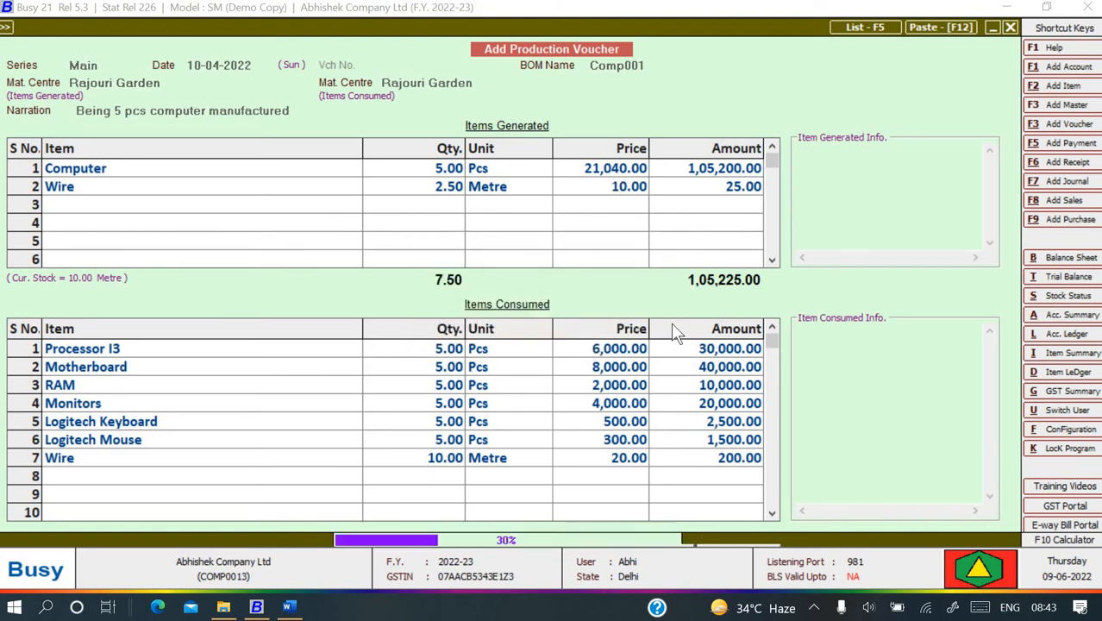
Switch to Word and read the payment entry instructions for the additional production expense
key(alt+Tab)
scroll(641, 352, down, 3)
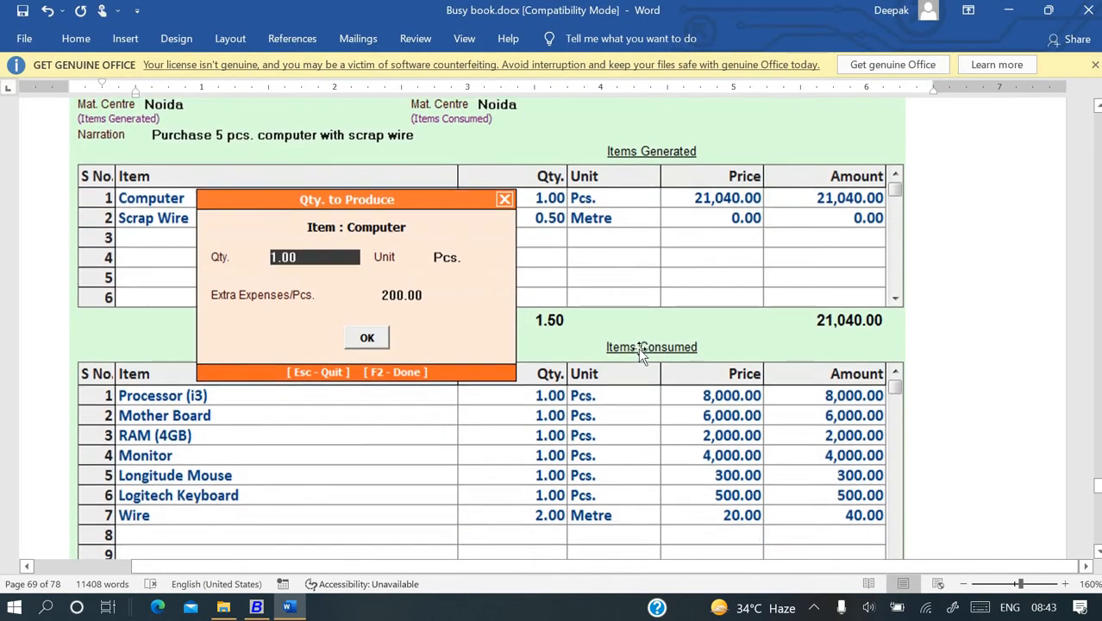
scroll(638, 348, down, 10)
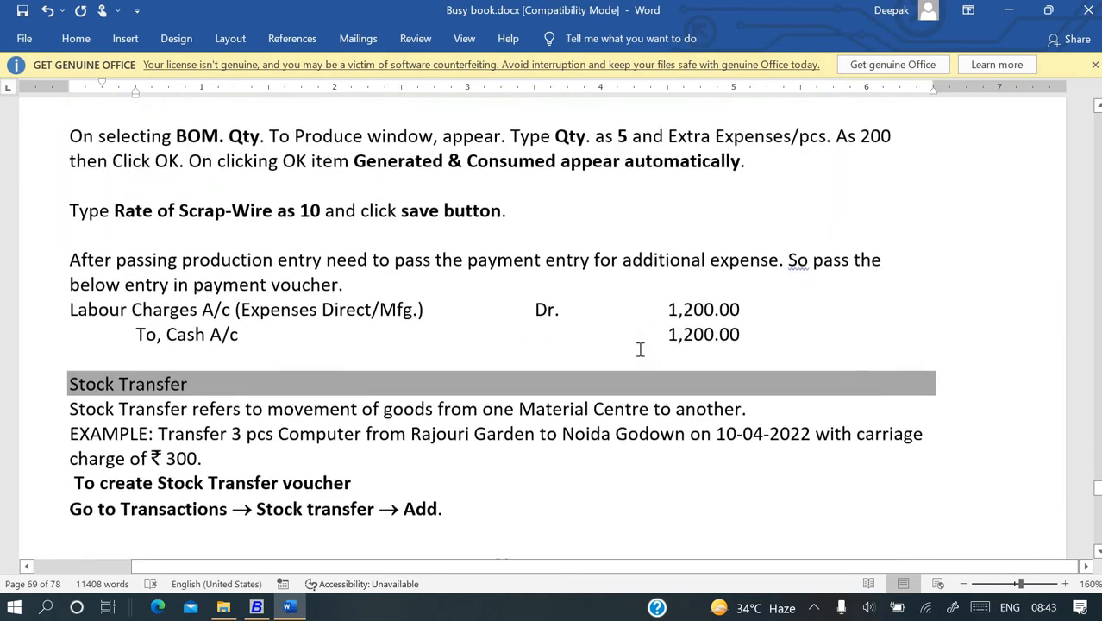
scroll(640, 349, down, 3)
scroll(639, 348, up, 3)
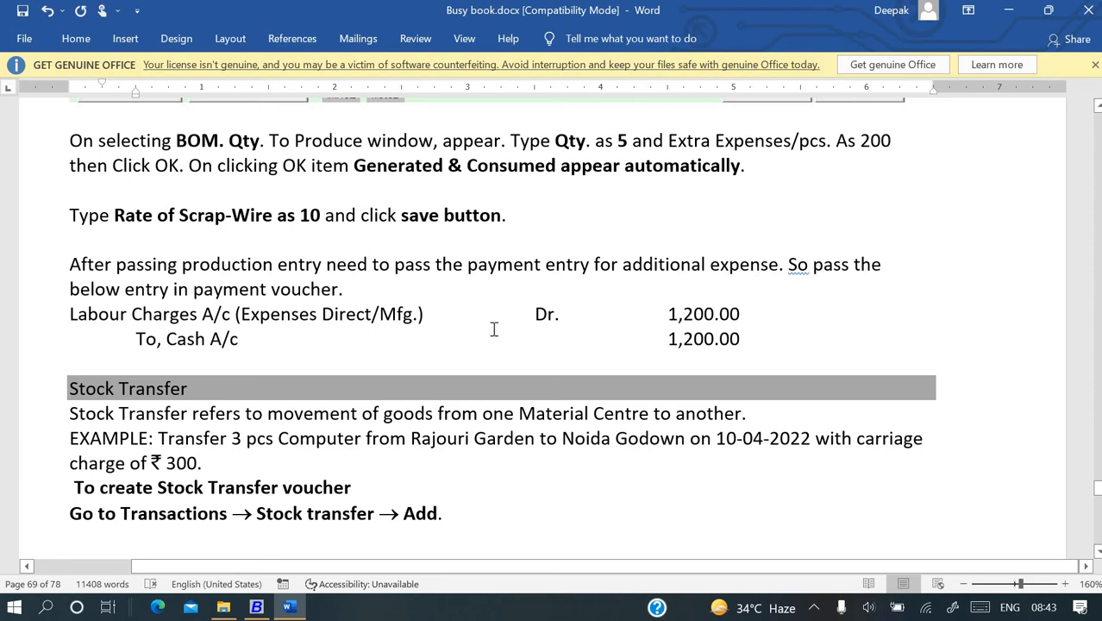
Switch back to Busy, close the blank production voucher and start adding a new payment voucher
key(alt+Tab)
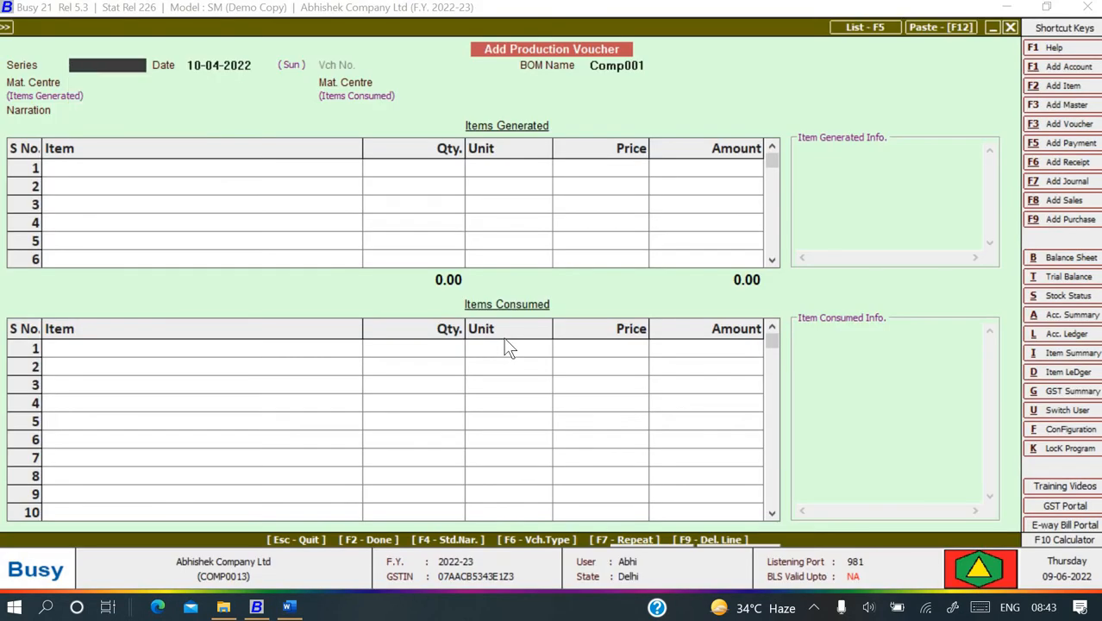
key(Escape)
key(Escape)
key(Up)
key(Up)
key(Up)
key(Up)
key(Up)
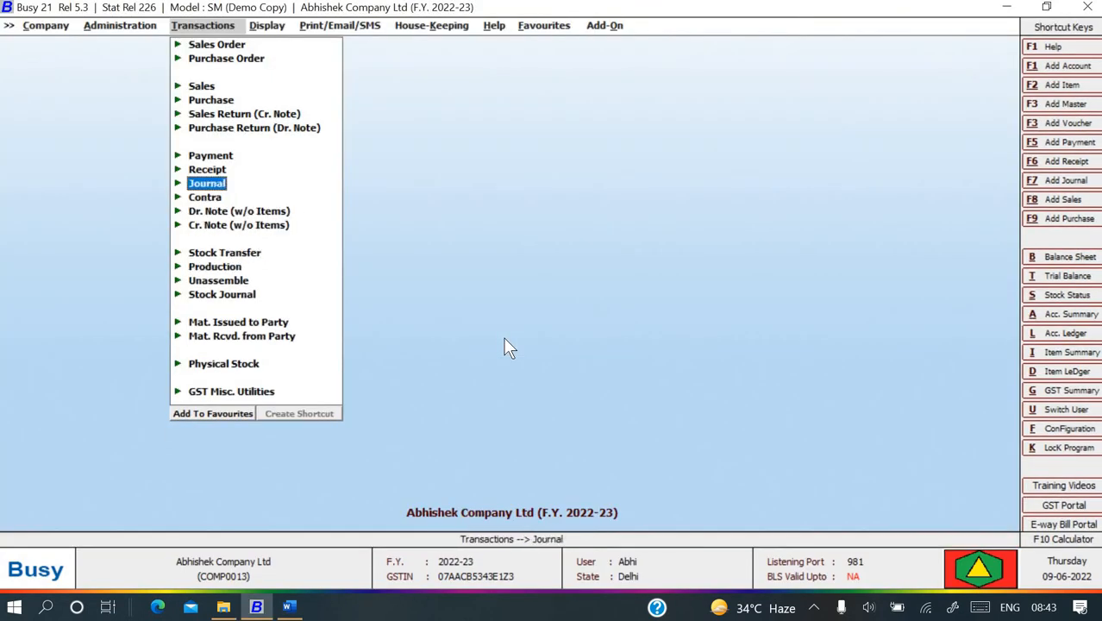
key(Up)
key(Up)
key(Return)
key(Return)
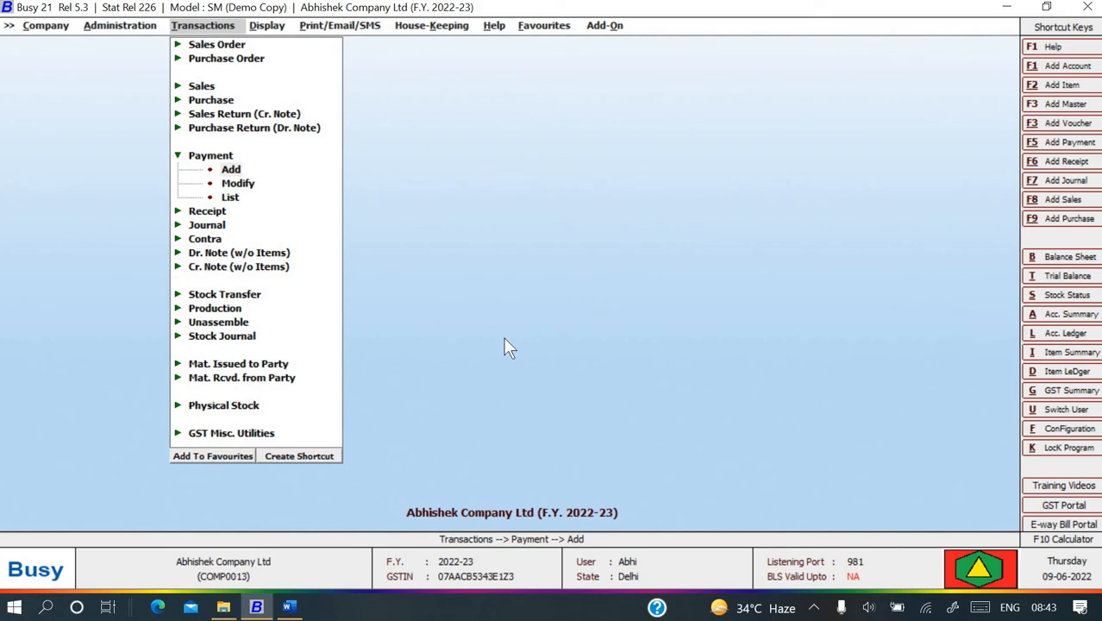
Start a Main series payment voucher dated 10-04-2022 with GST nature Not Applicable and debit the Labour Charges account
key(Return)
text(10-4)
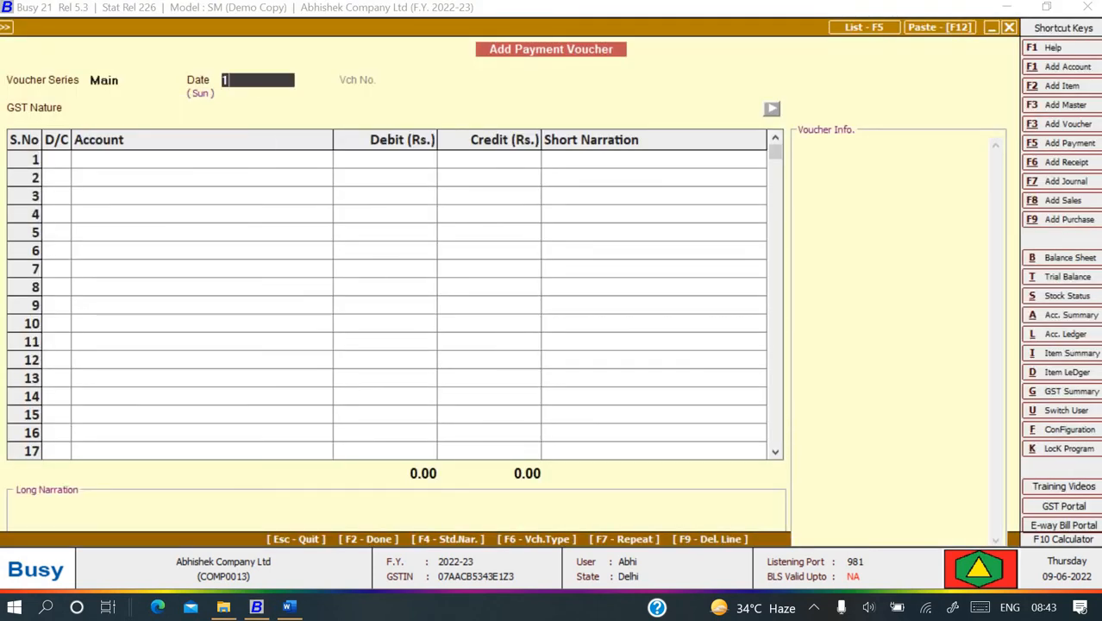
key(Return)
key(Return)
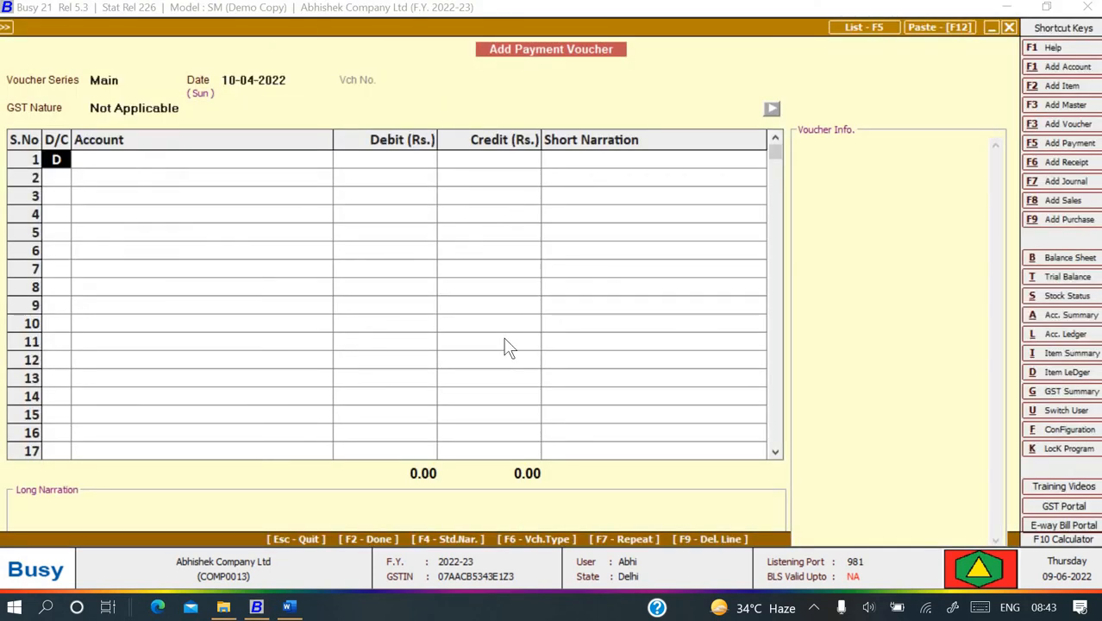
key(Return)
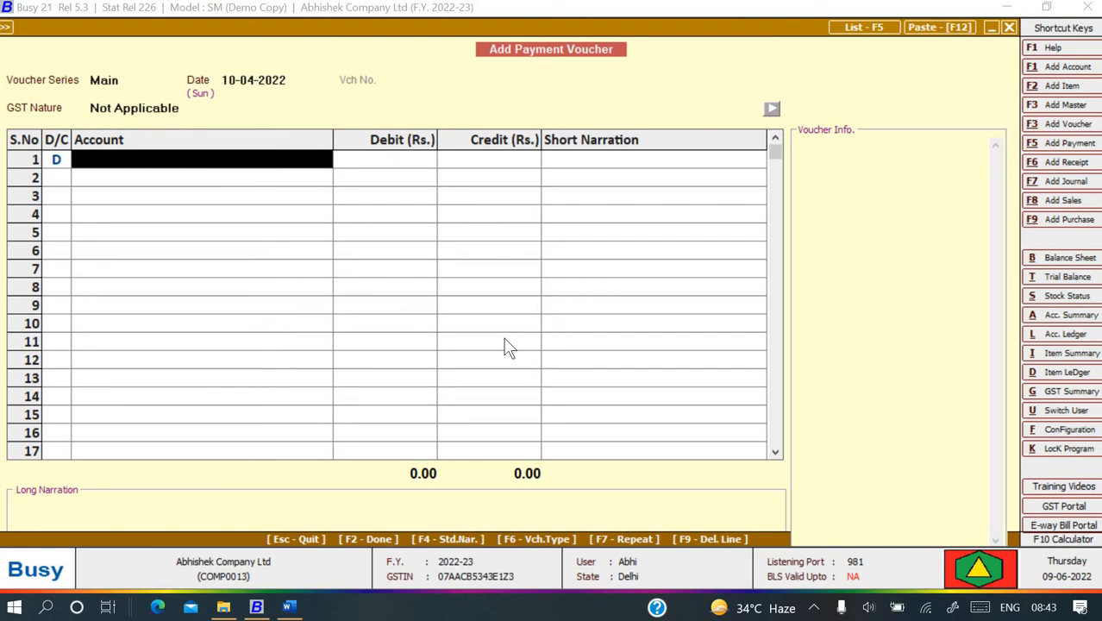
text(l)
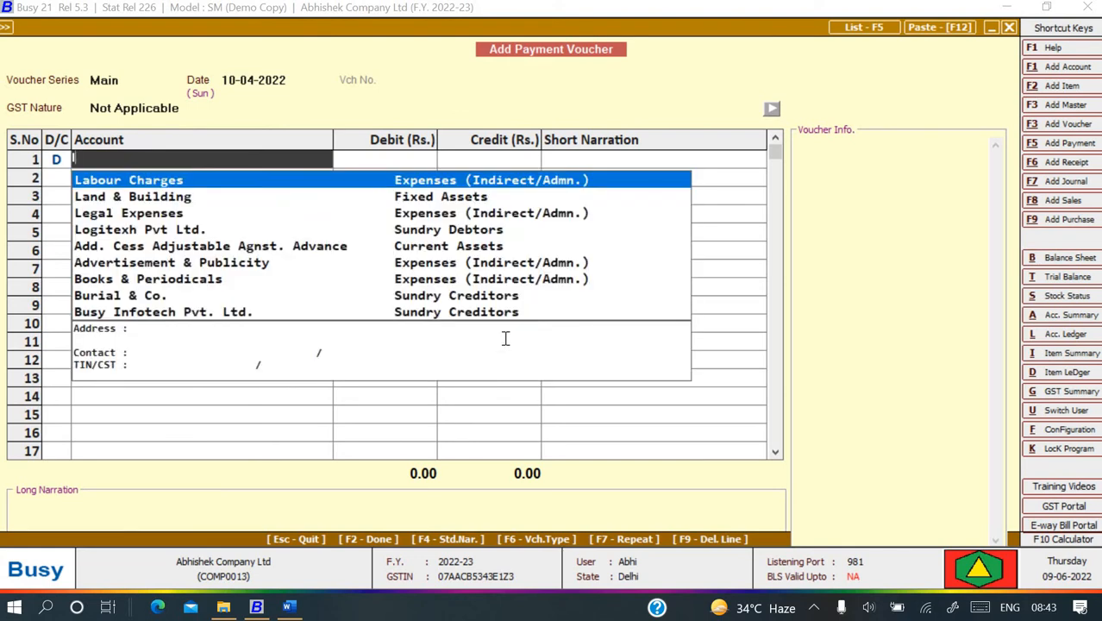
key(Return)
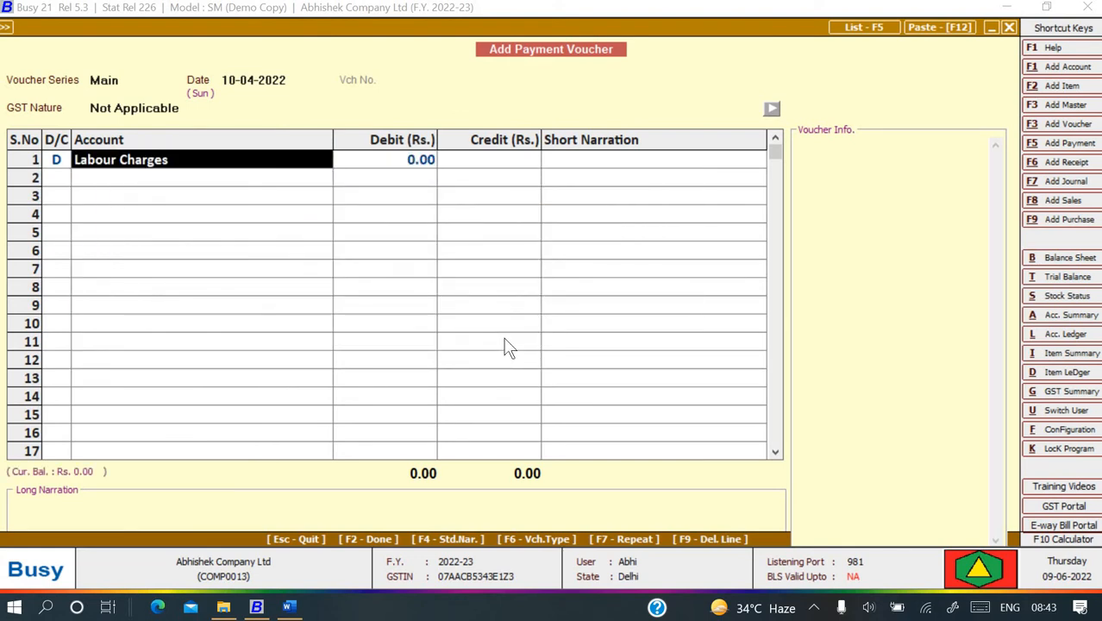
Open the Labour Charges account master for modification, keeping its group Expenses (Indirect/Admn.) and TDS on Expense as N
key(alt+m)
key(Return)
key(Return)
key(Return)
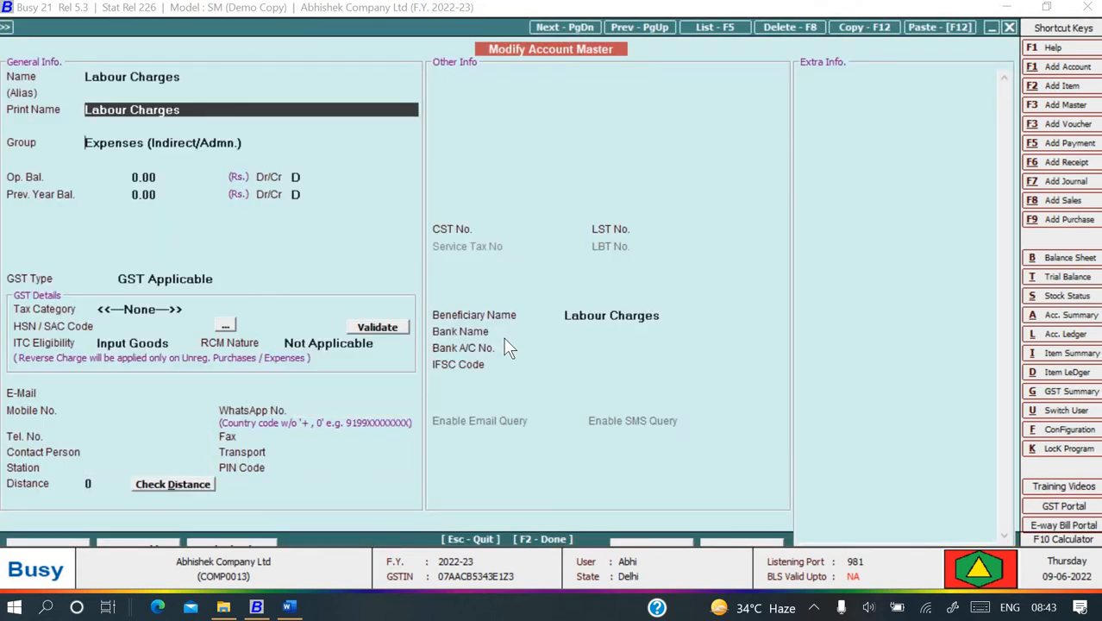
key(Return)
key(Return)
key(Return)
key(Return)
key(Return)
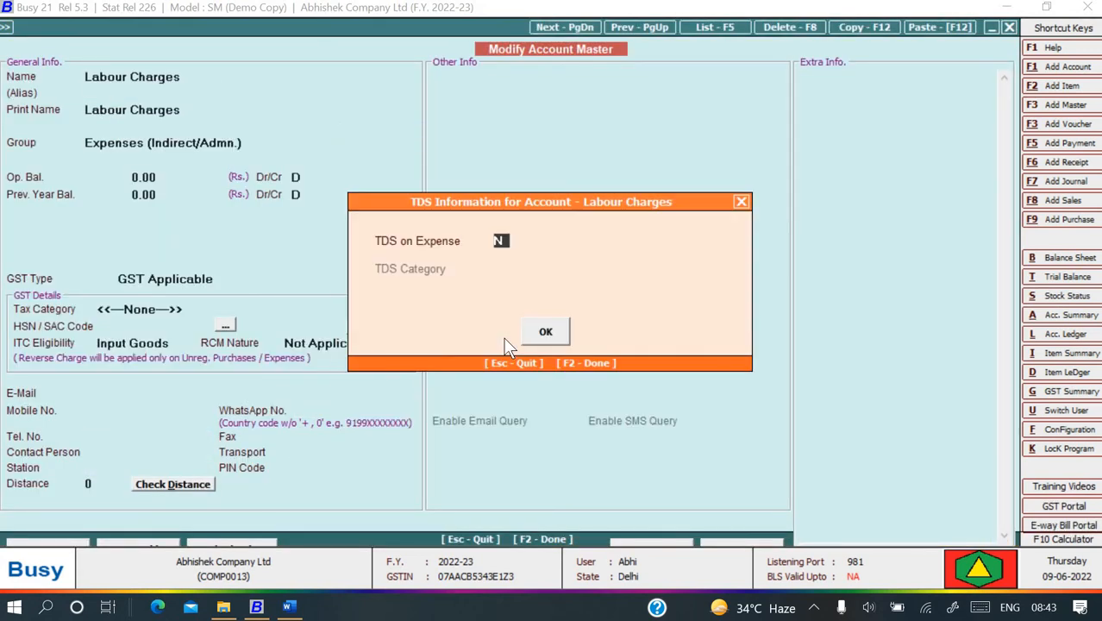
key(Return)
key(Return)
key(Return)
key(Return)
key(Return)
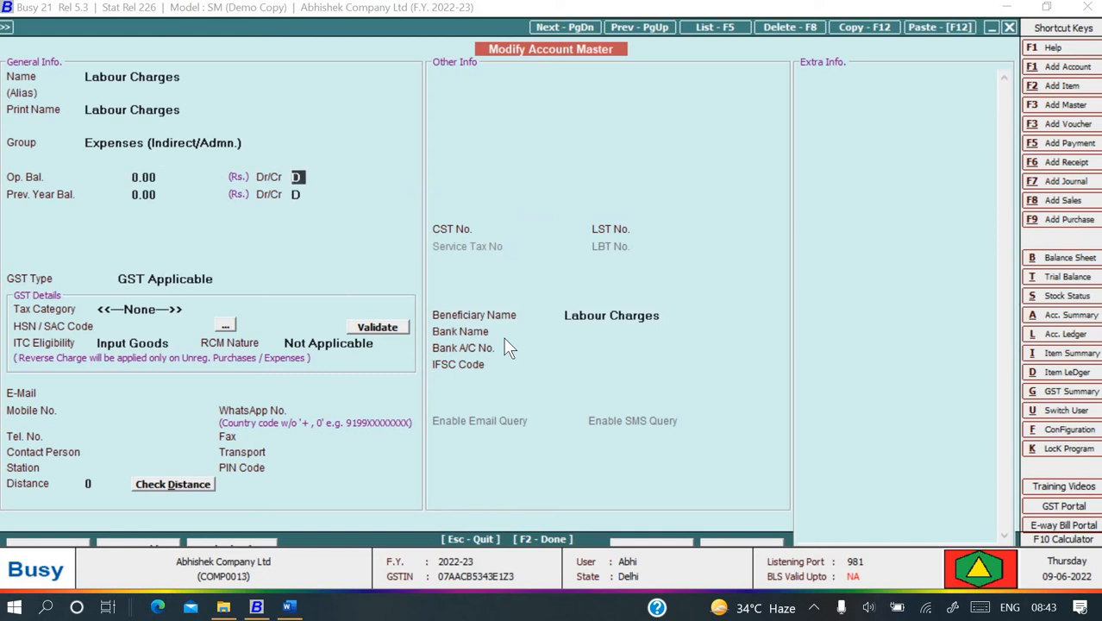
Set the Labour Charges account's GST Type to GST Not Applicable and save the account master
key(Return)
key(Return)
key(Return)
key(Down)
key(Down)
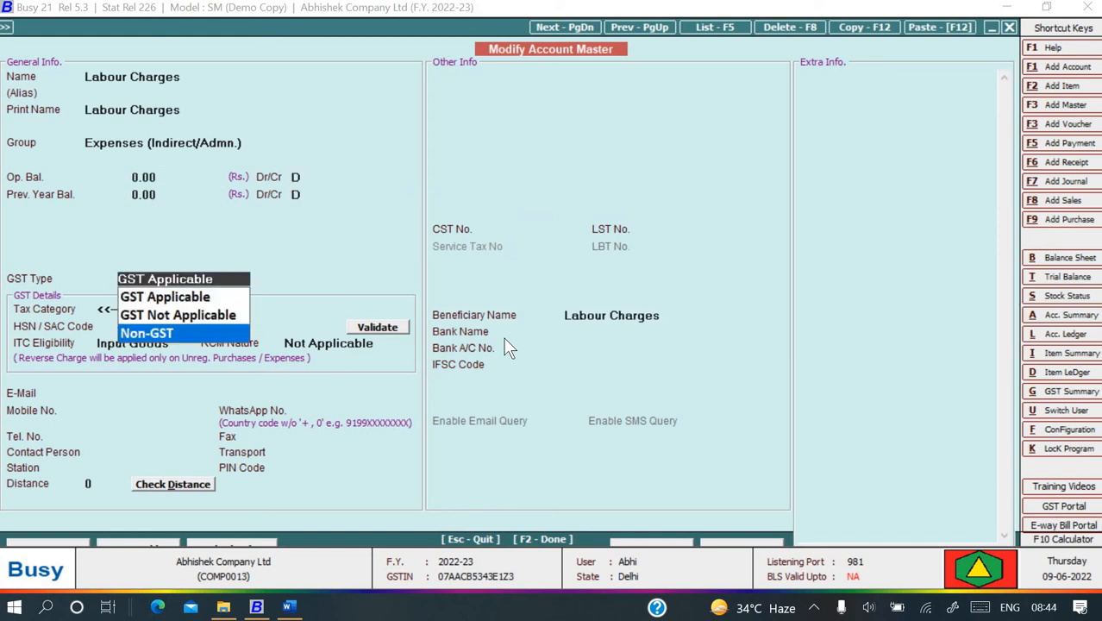
key(Up)
key(Return)
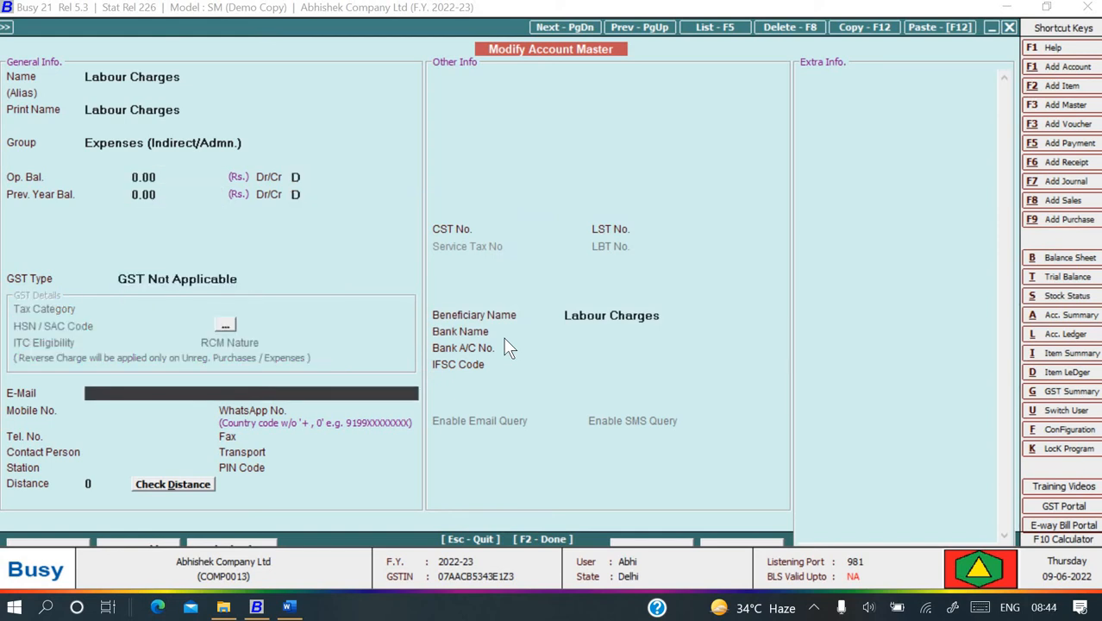
key(F2)
key(Return)
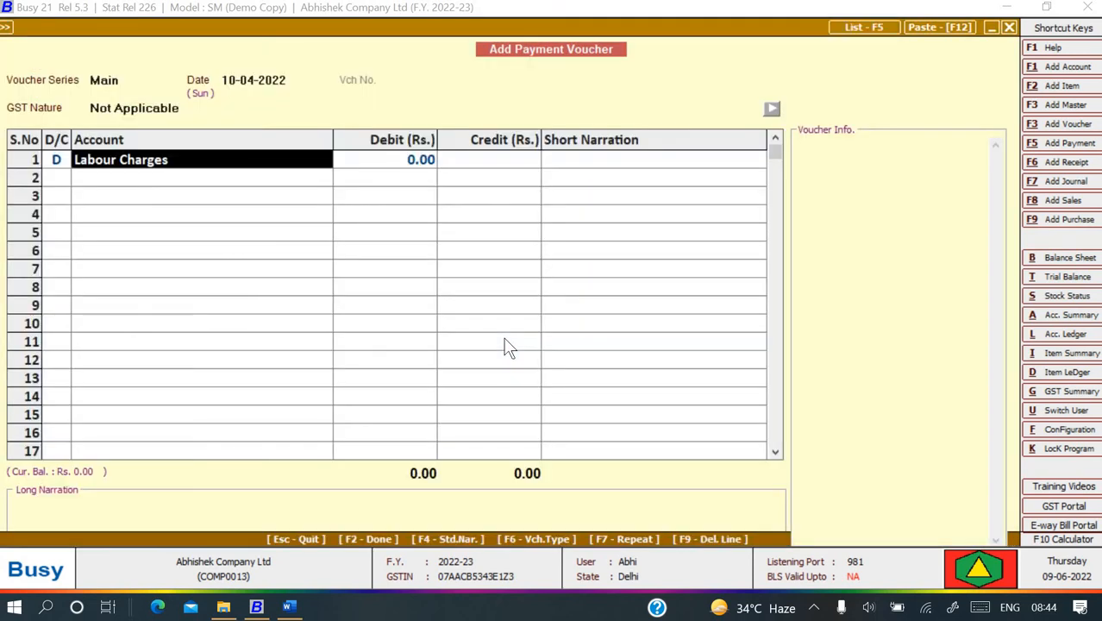
Enter 1200 as the Labour Charges debit and credit the same amount to Cash on the second line
key(Return)
text(1200)
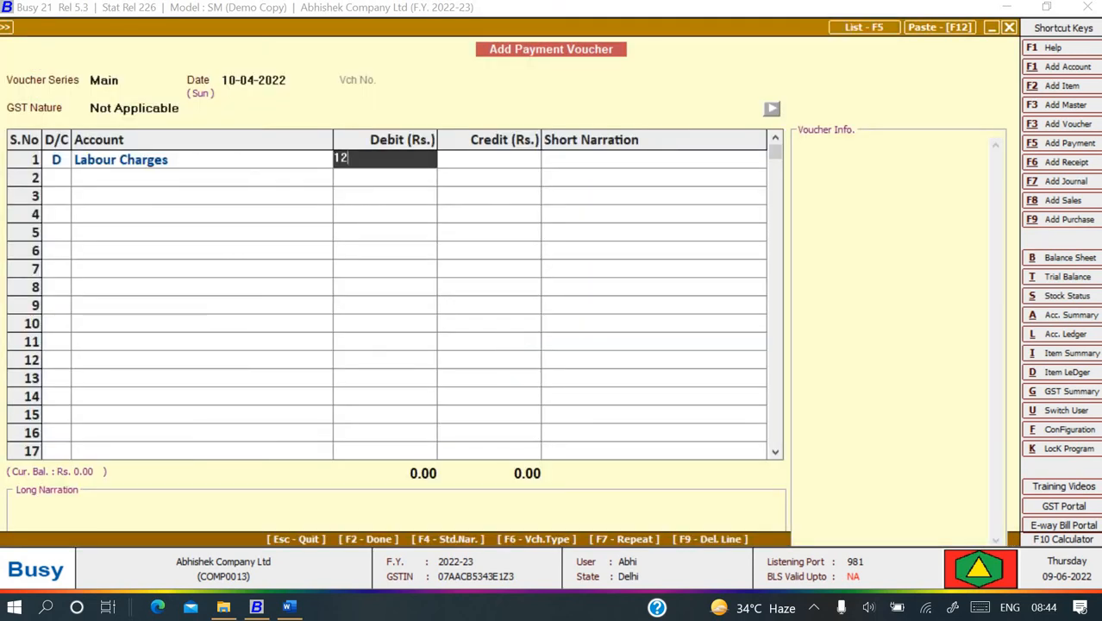
key(Return)
key(Return)
key(Return)
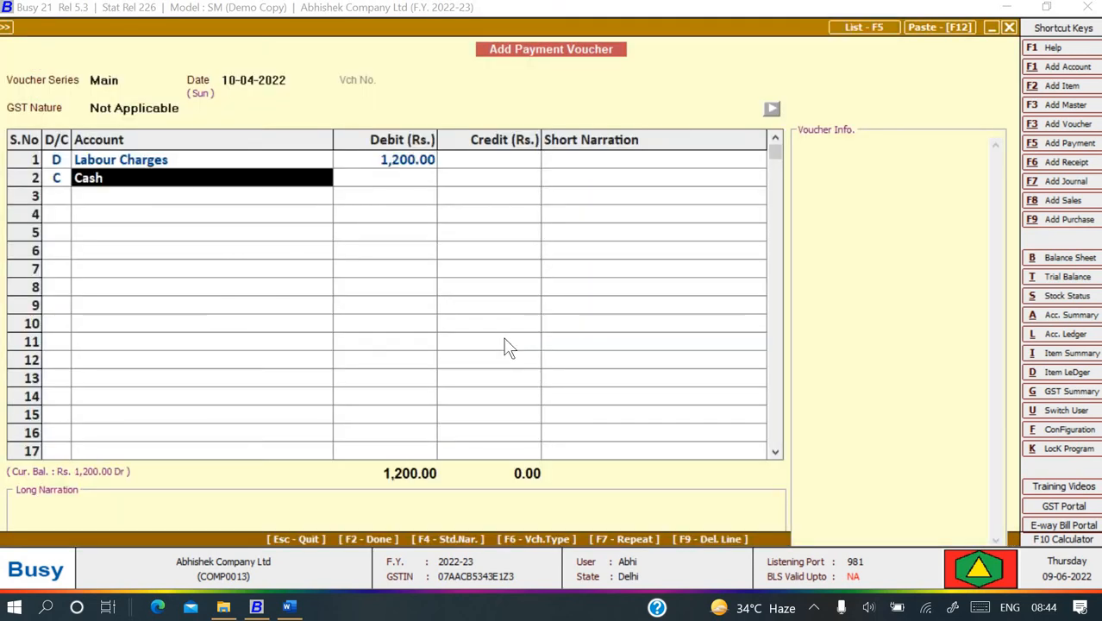
key(Return)
key(Return)
key(Return)
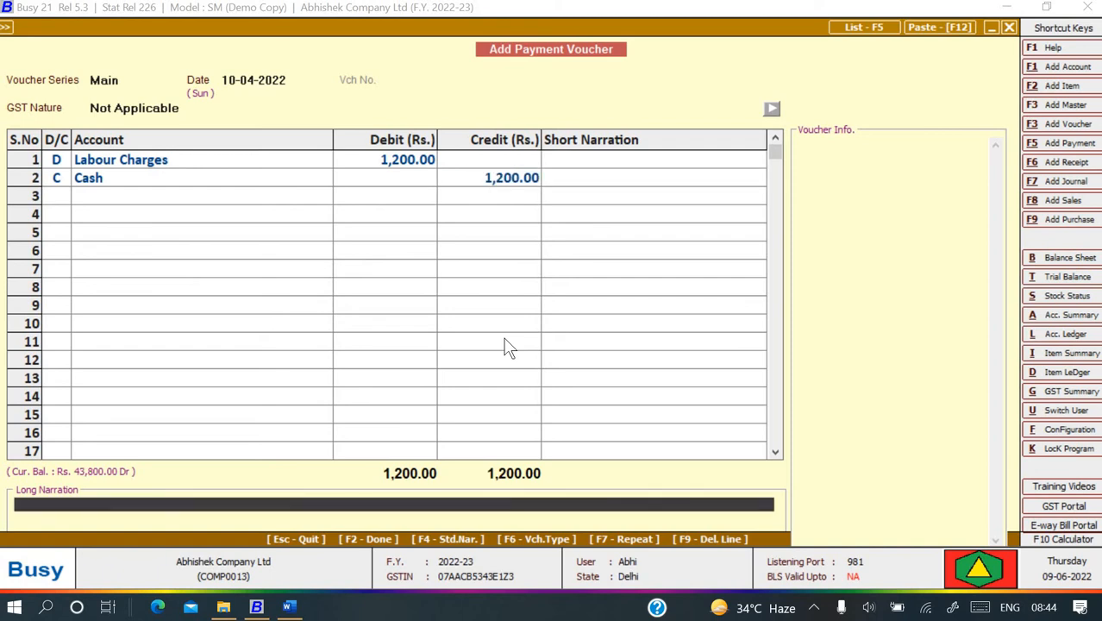
Add the long narration "Being labour charges paid", save the payment voucher and close the blank voucher screen
text(Being labour charges )
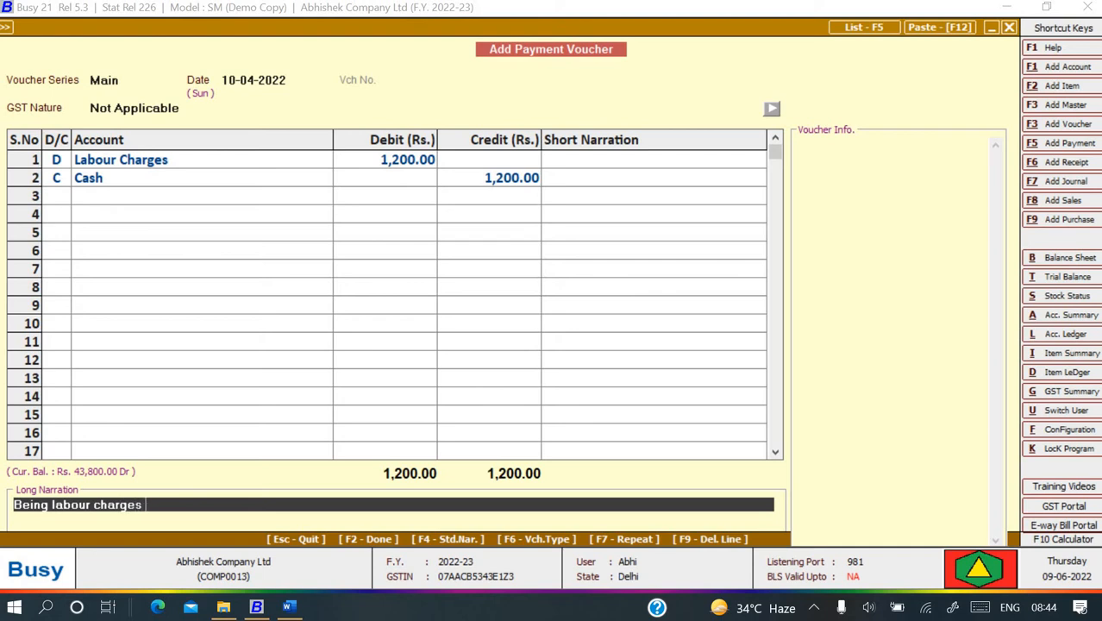
text(pas)
key(BackSpace)
text(id)
key(Return)
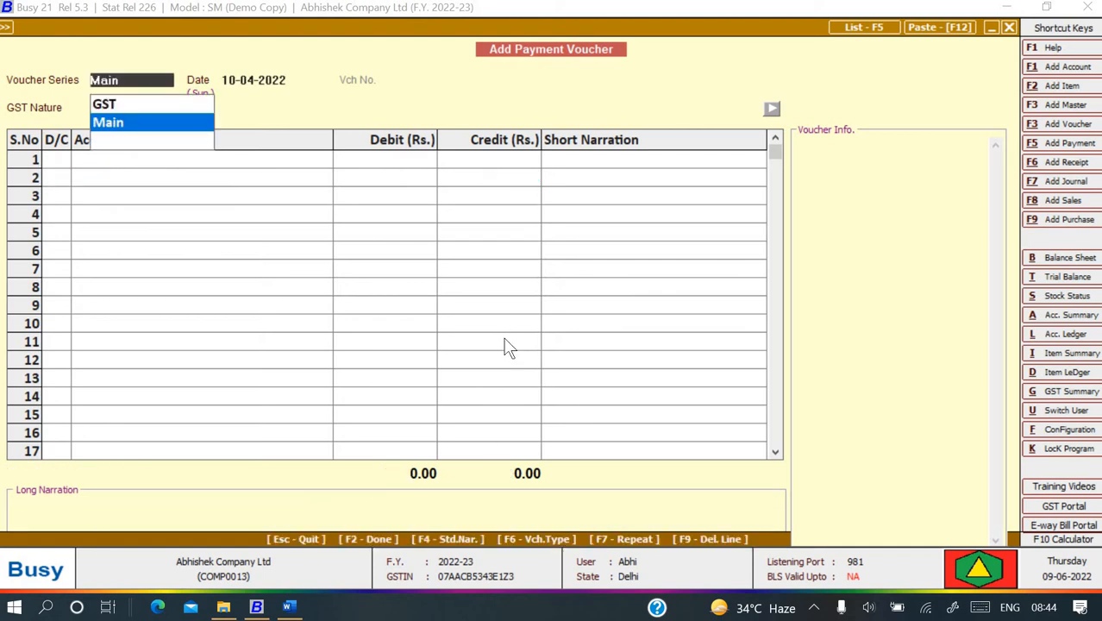
key(Escape)
key(Escape)
key(Escape)
key(Escape)
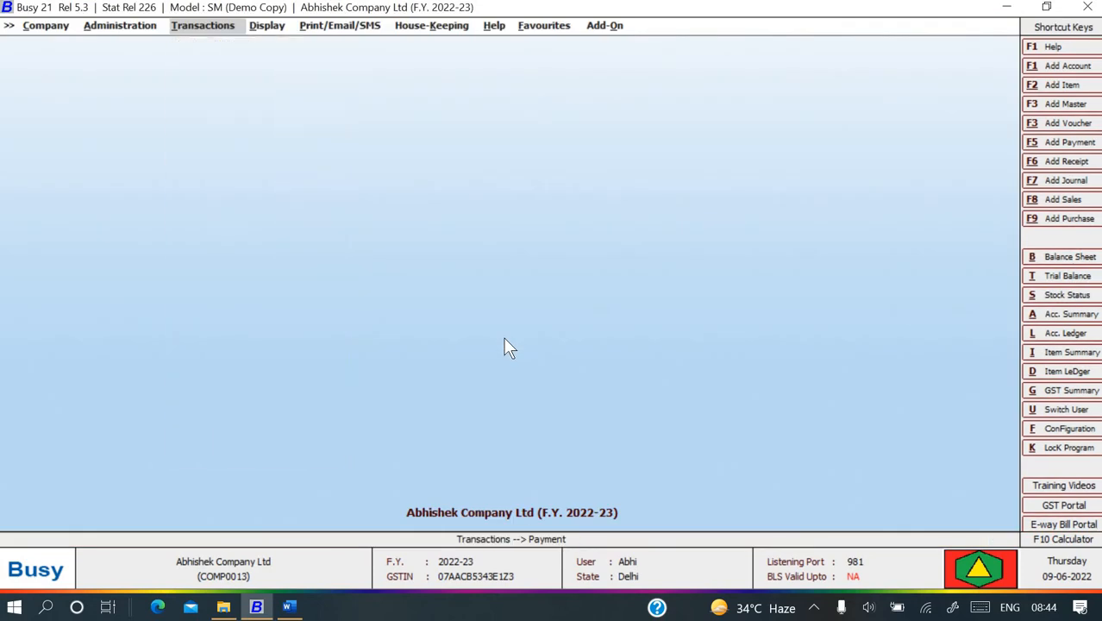
key(Escape)
key(Escape)
Switch to Word, read the Stock Transfer example below the payment entry, and return to Busy
key(alt+Tab)
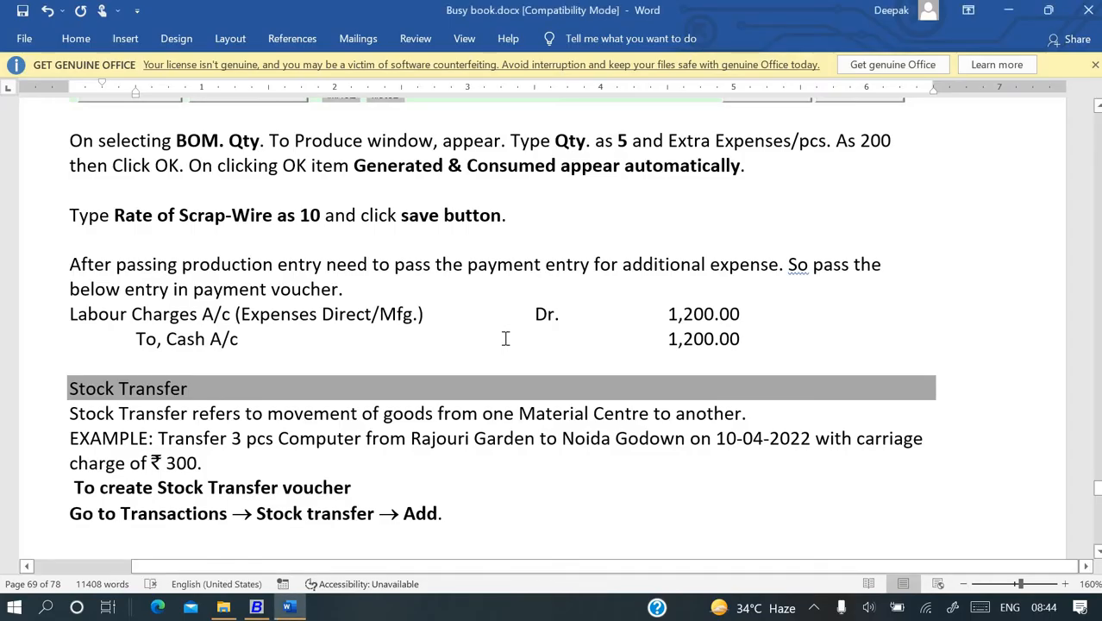
scroll(514, 342, down, 3)
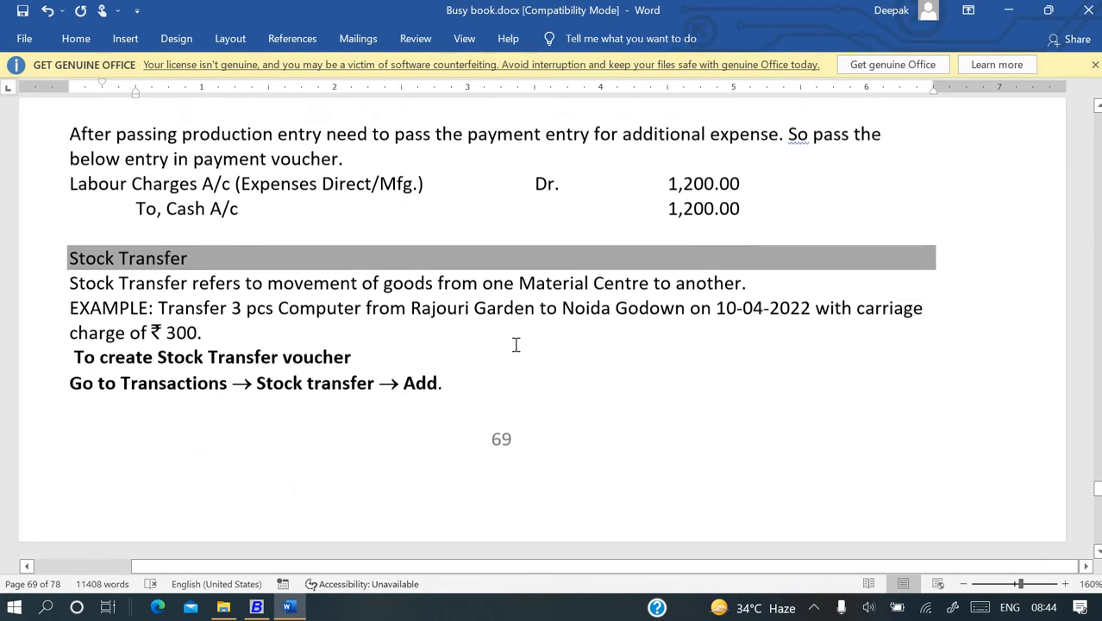
scroll(516, 344, down, 2)
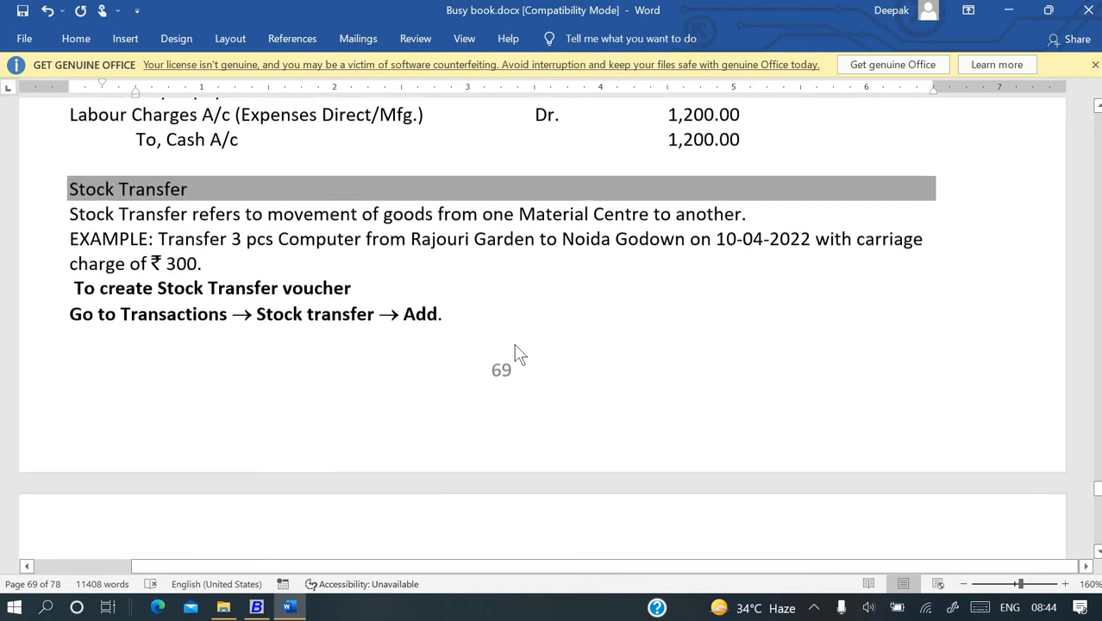
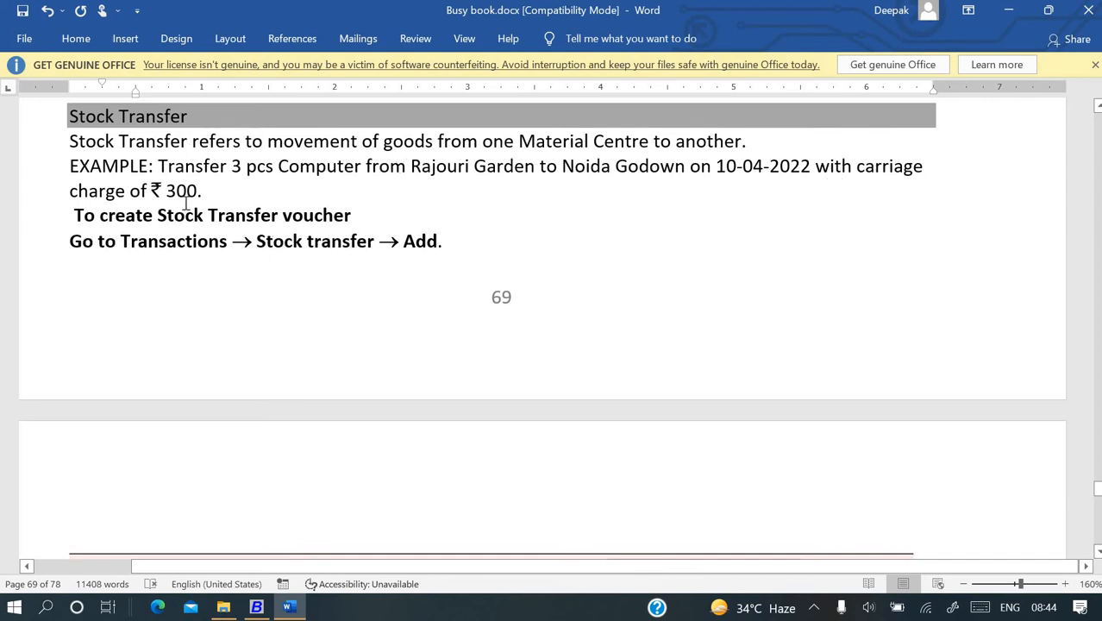
key(alt+Tab)
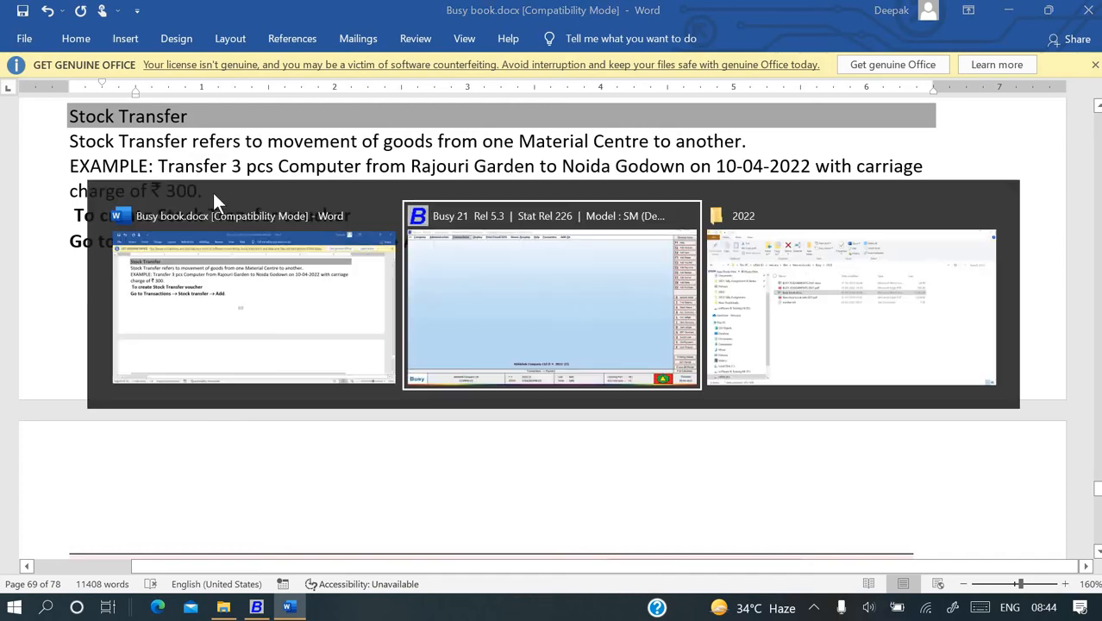
key(Return)
key(Down)
key(Down)
key(Down)
key(Down)
key(Down)
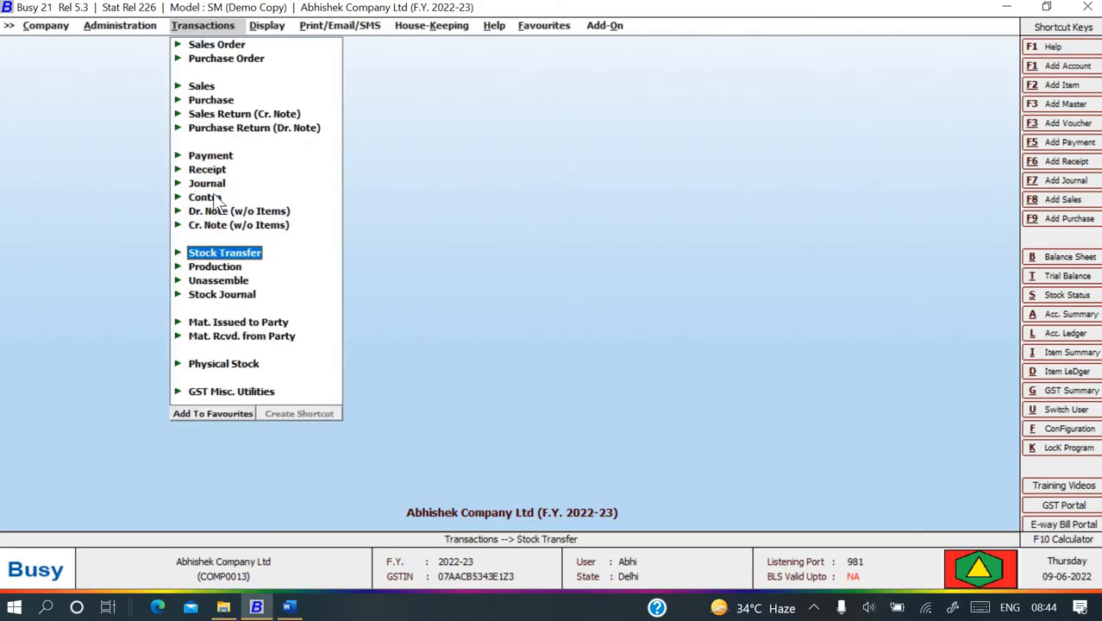
key(Escape)
key(Escape)
key(Escape)
Open the Material Centre Register report from the inventory books
key(Right)
key(Return)
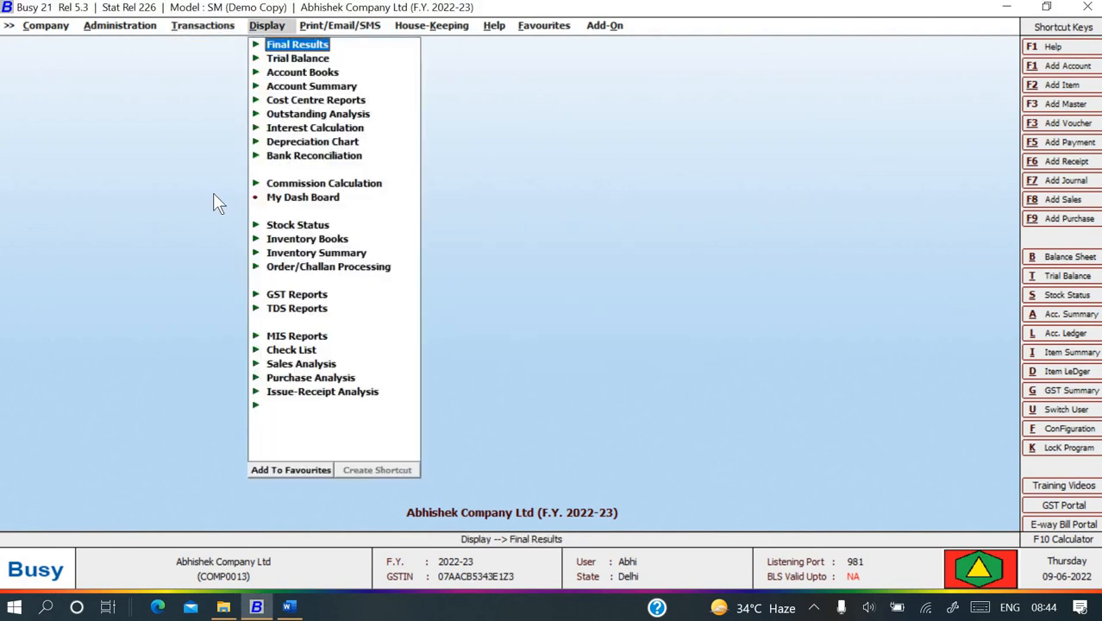
key(Down)
key(Down)
key(Down)
key(Down)
key(Down)
key(Down)
key(Down)
key(Down)
key(Down)
key(Down)
key(Down)
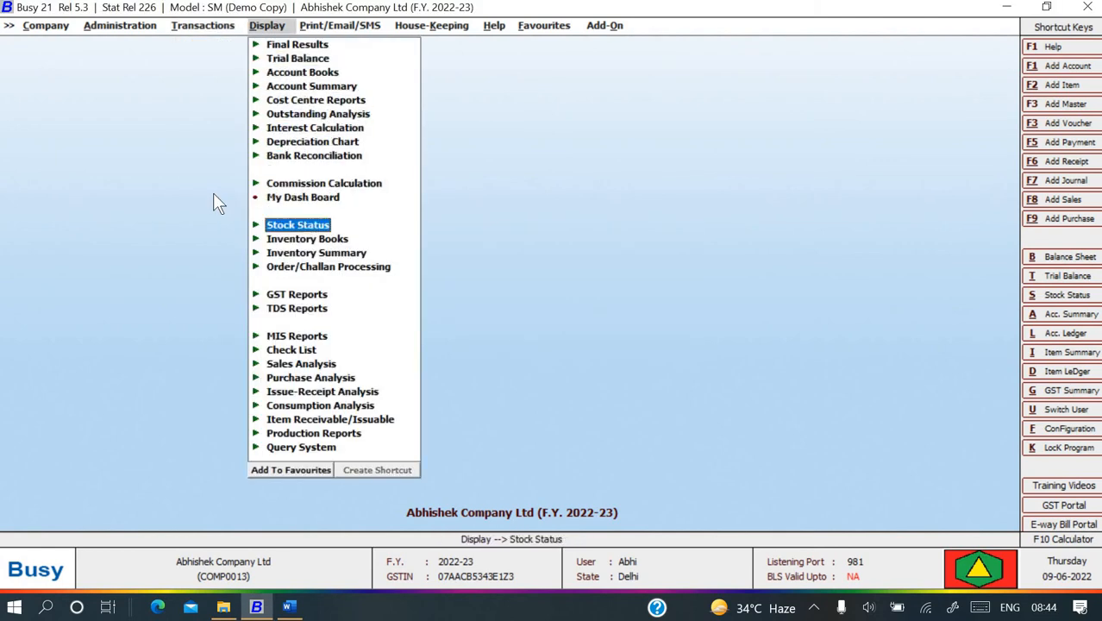
key(Down)
key(Return)
key(Down)
key(Down)
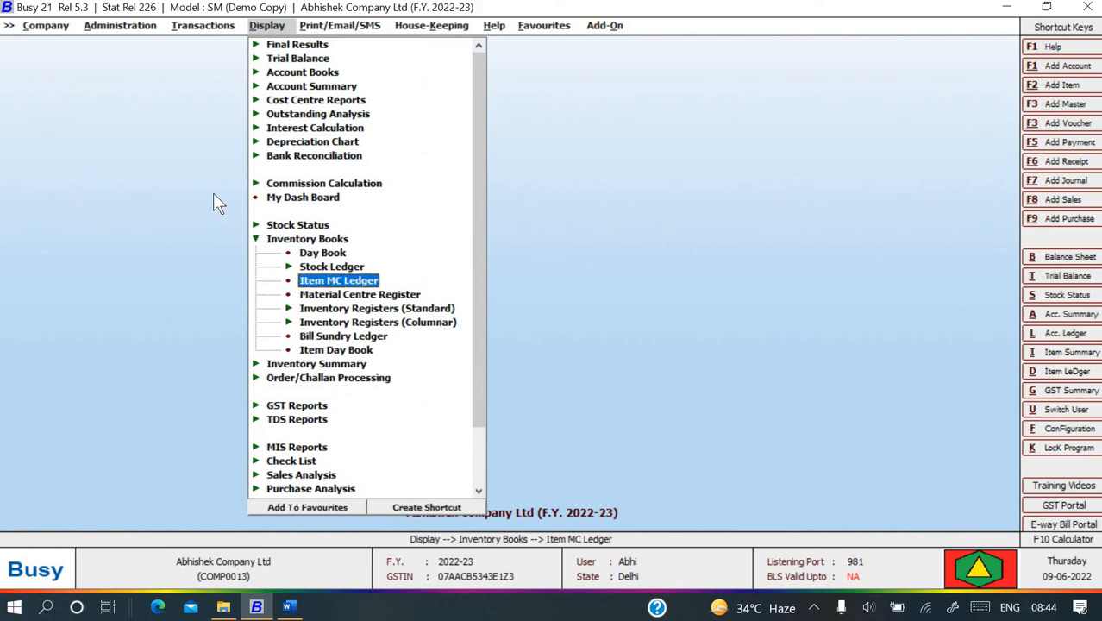
key(Down)
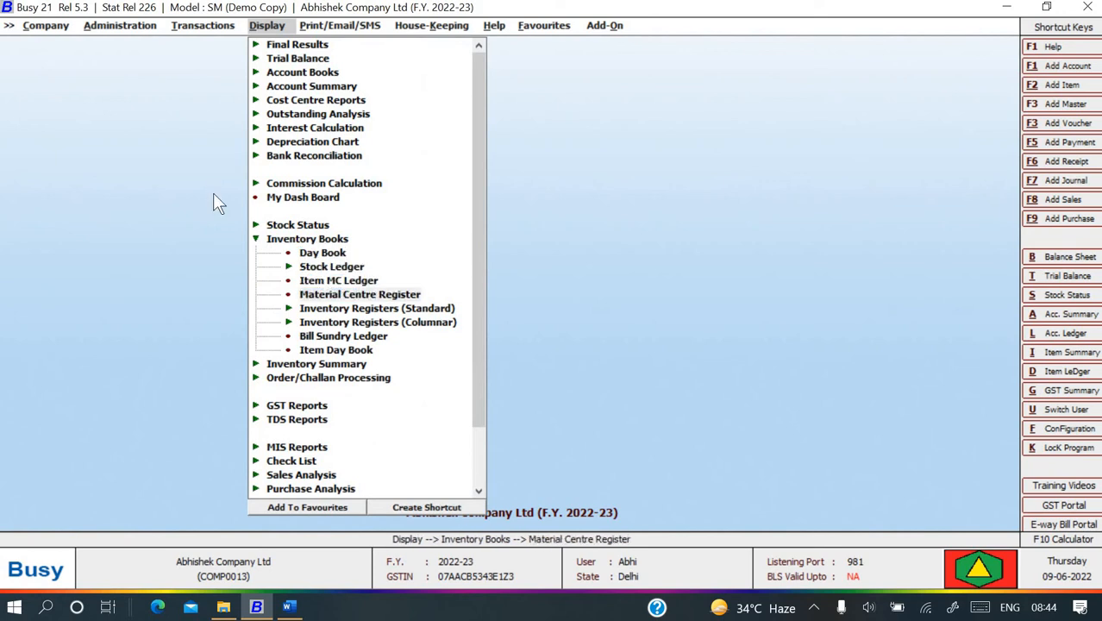
key(Return)
Display the register for the Rajouri Garden material centre from 01-04-2022 to 01-05-2022, keeping the other options at their defaults
key(Down)
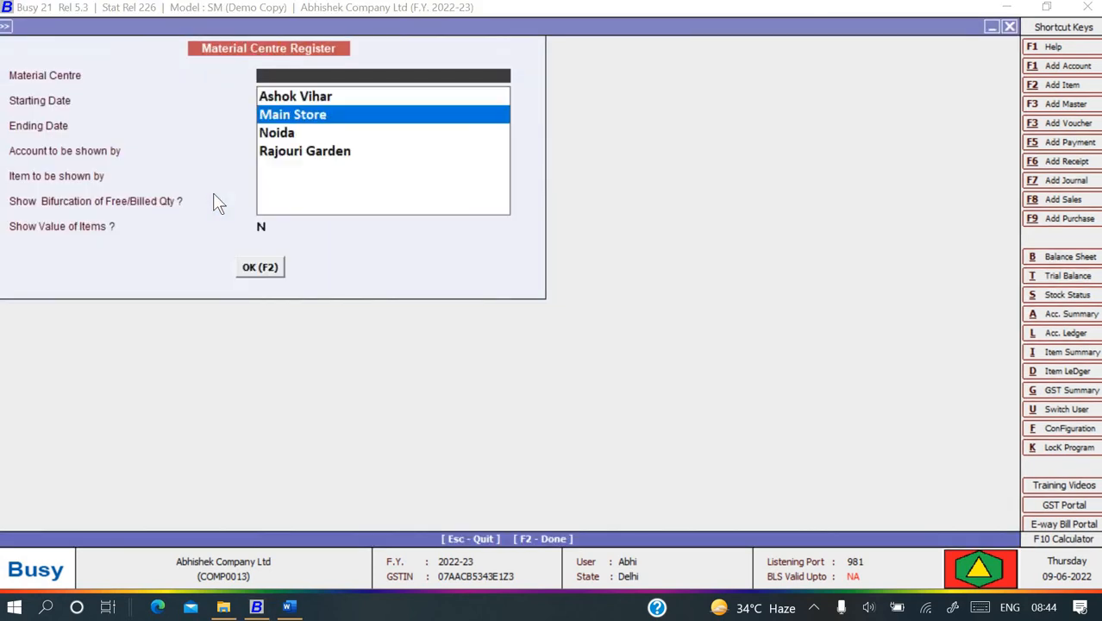
key(Down)
key(Down)
key(Return)
key(Return)
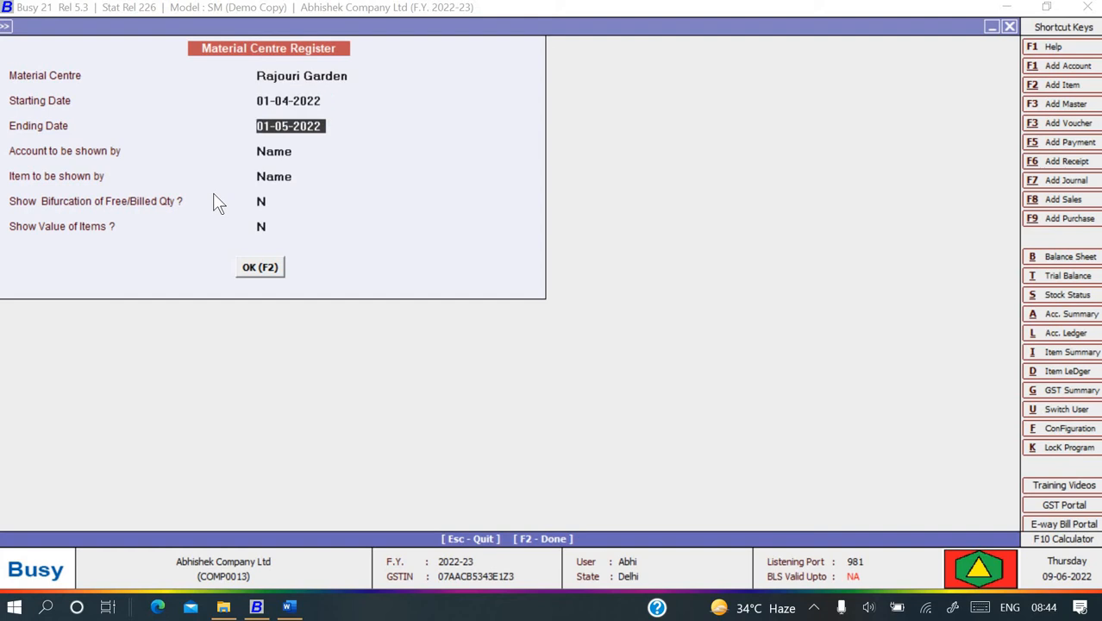
key(Return)
key(Return)
key(Return)
key(Return)
key(Return)
key(Return)
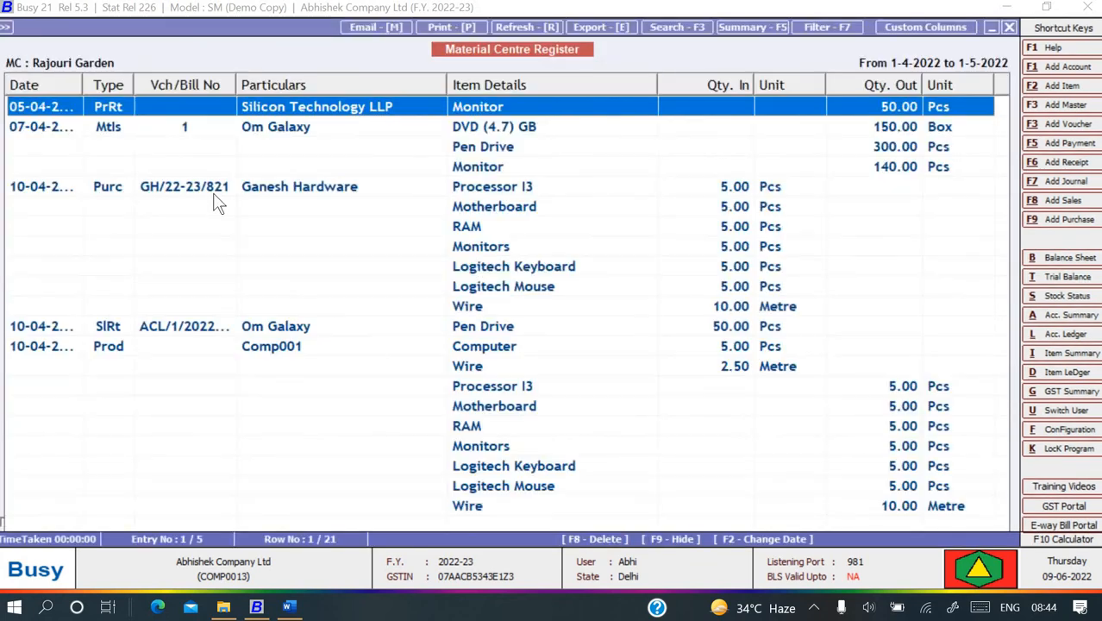
Examine the purchase entries and the Comp001 production quantities in the Rajouri Garden register, and close the report
key(Down)
key(Down)
key(Down)
key(Down)
key(Down)
key(Down)
key(Down)
key(Down)
key(Down)
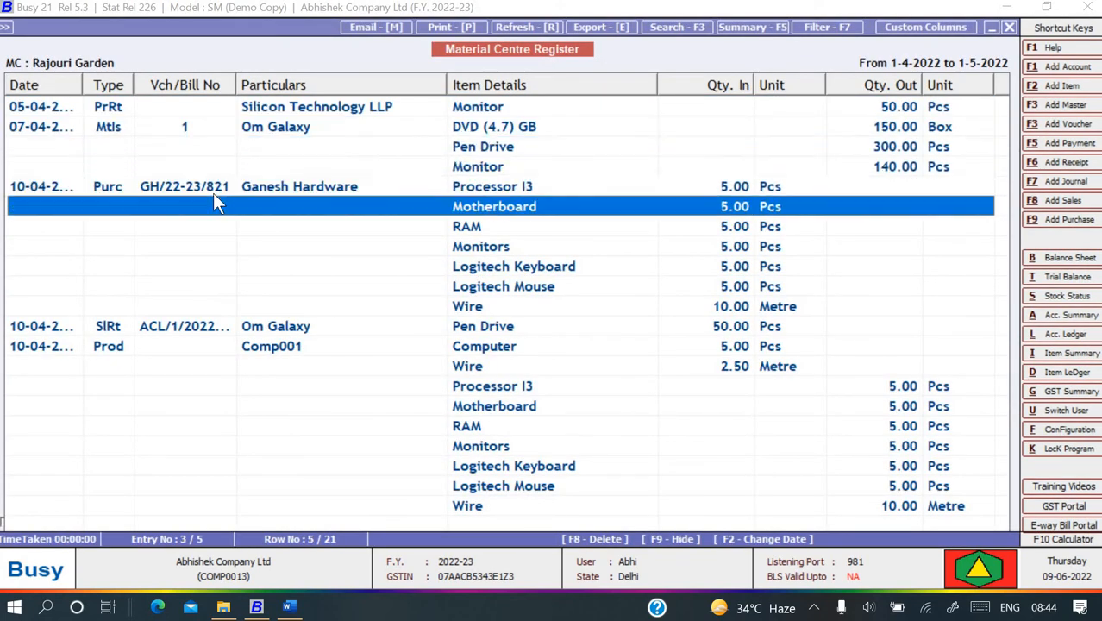
key(Down)
key(Down)
key(Down)
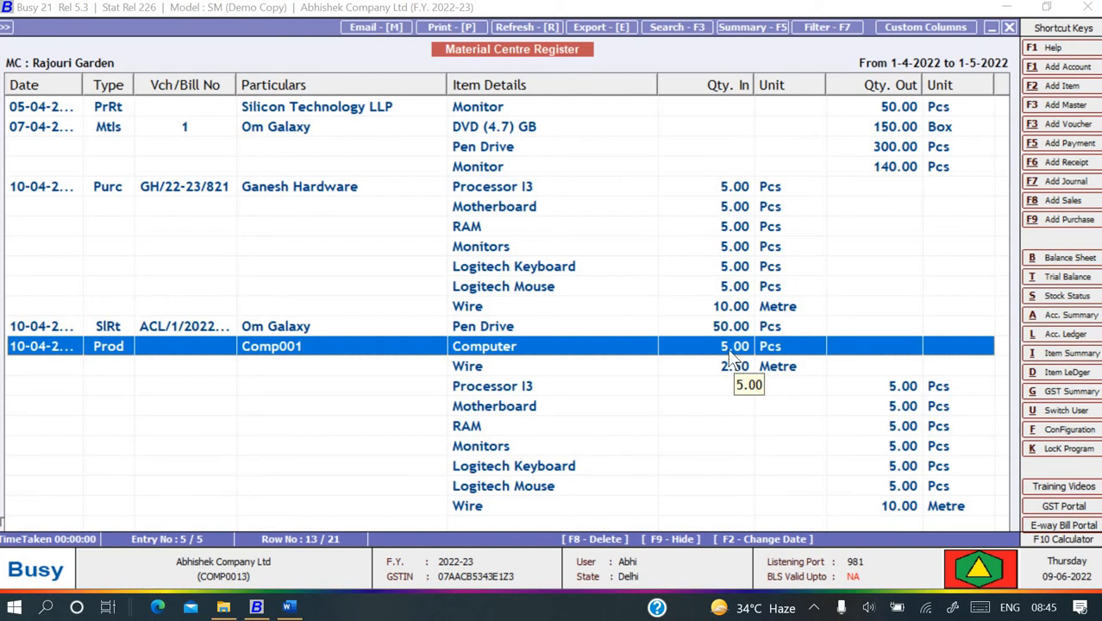
key(Escape)
key(Escape)
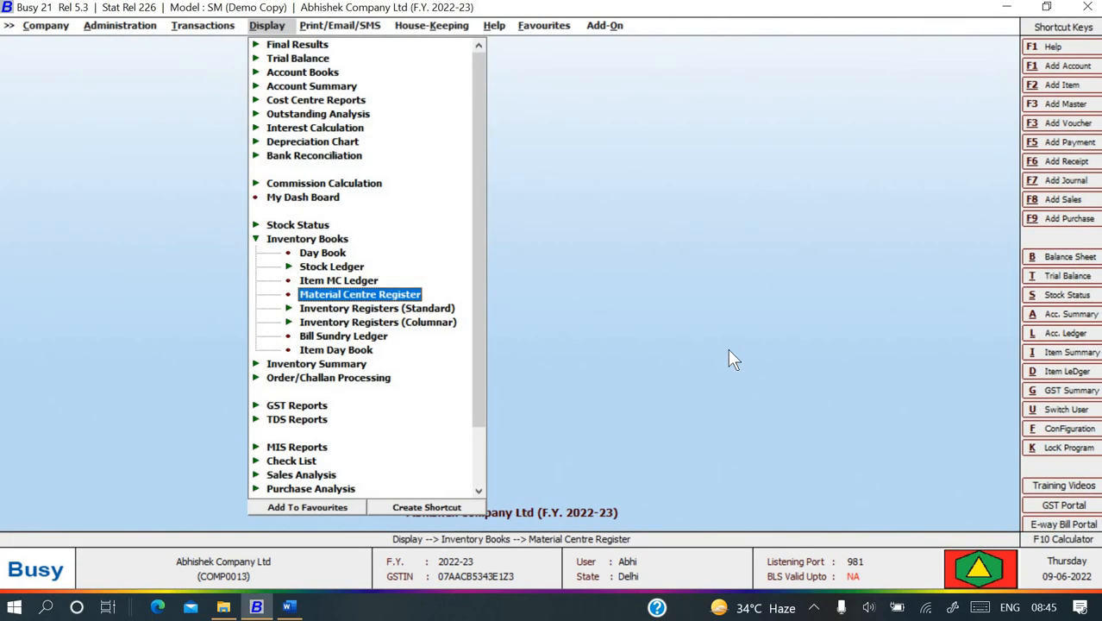
key(Escape)
key(Escape)
Open a new Stock Transfer voucher from the transactions
key(Left)
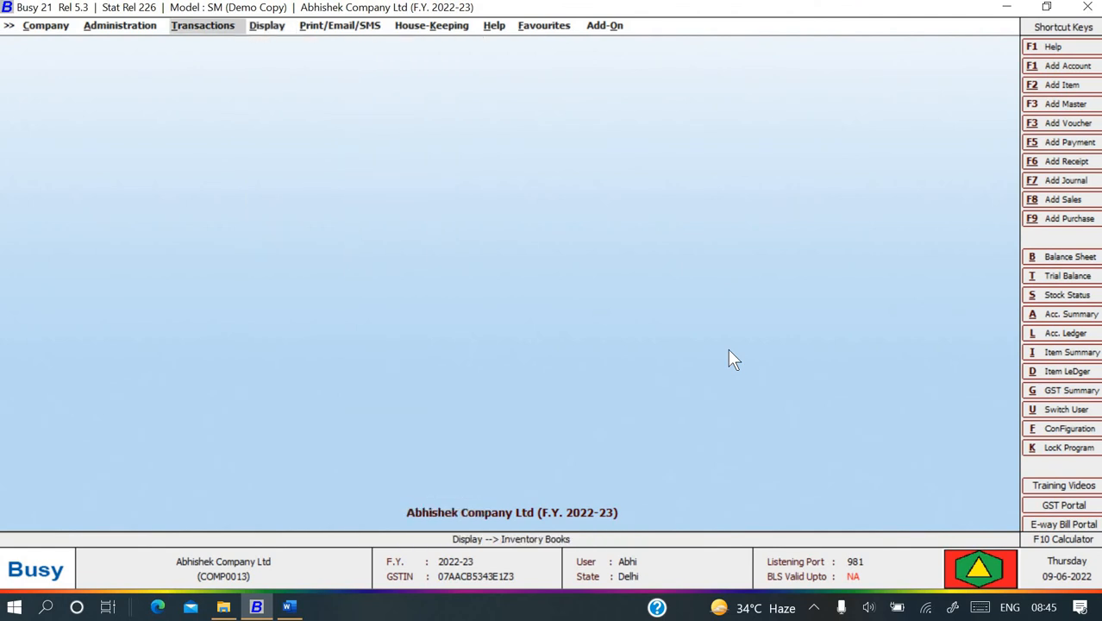
key(Return)
key(Down)
key(Up)
key(Down)
key(Down)
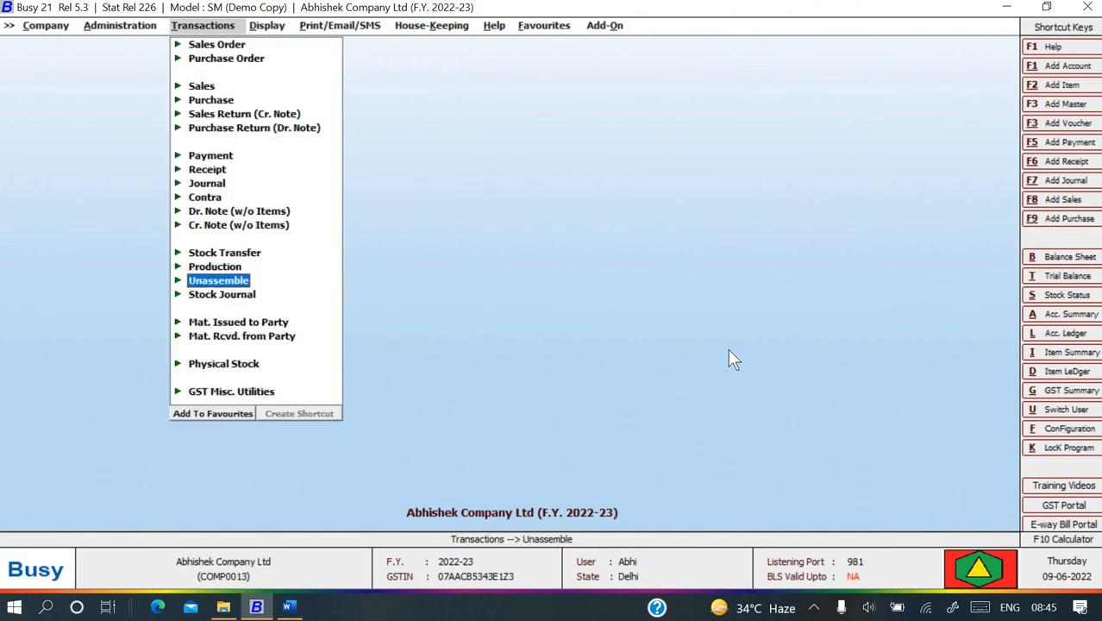
key(Up)
key(Up)
key(Return)
key(Return)
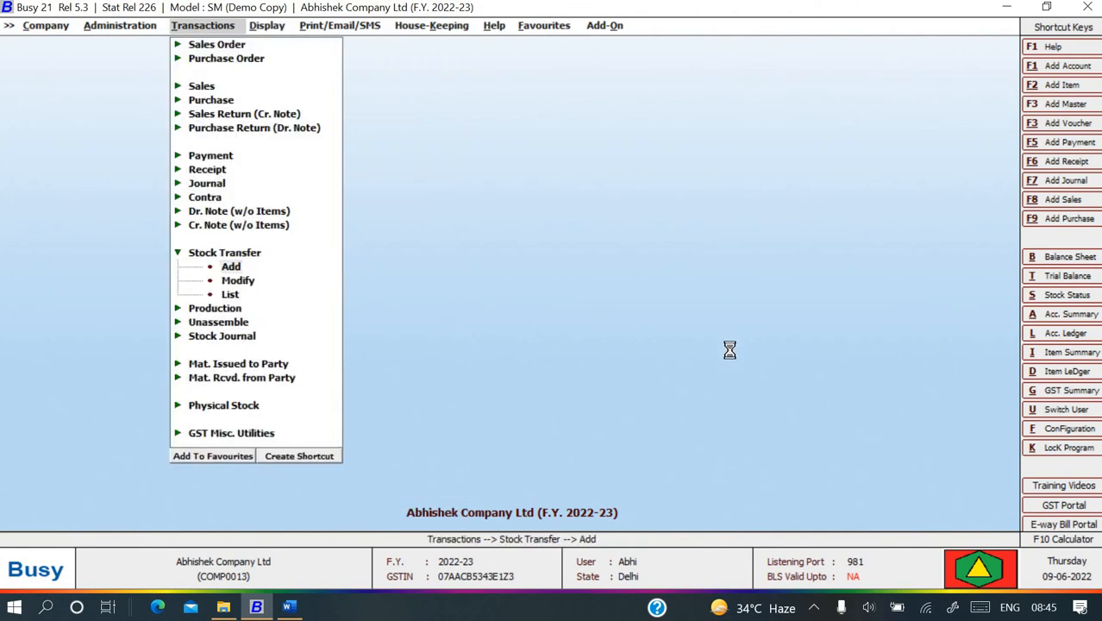
Set the transfer voucher to series Main, date 10-04-2022, from Rajouri Garden to Noida
key(Down)
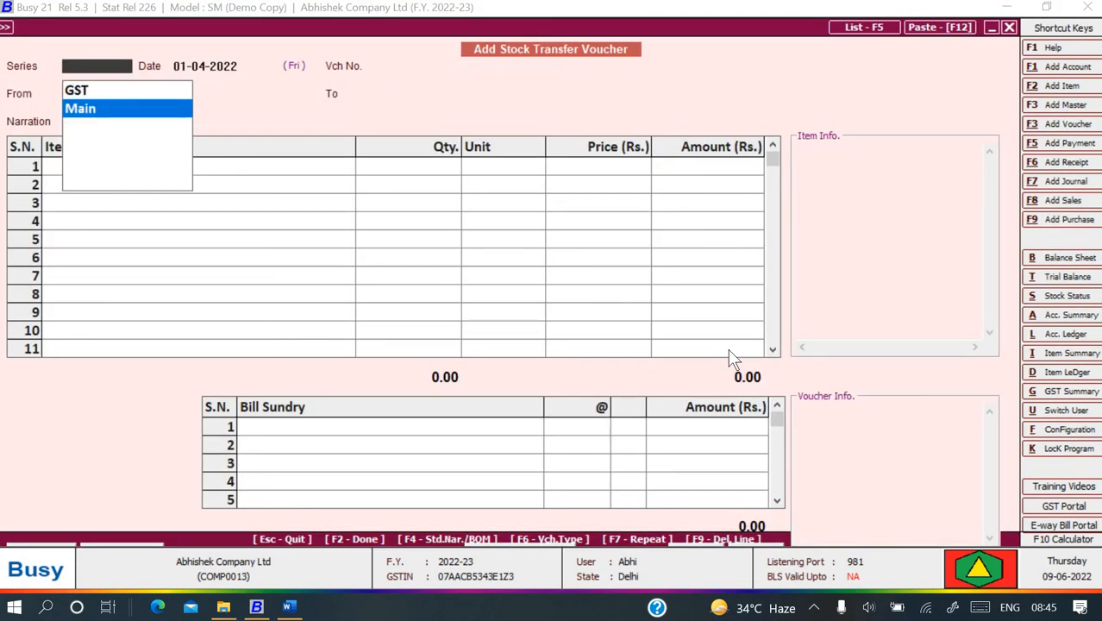
key(Return)
text(10-4)
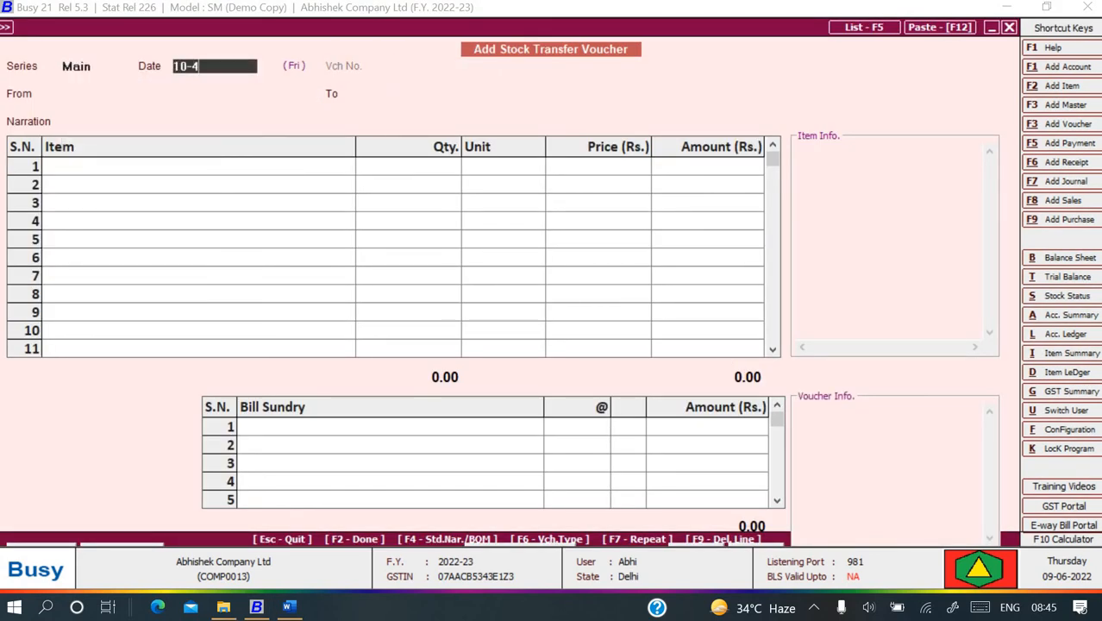
key(Return)
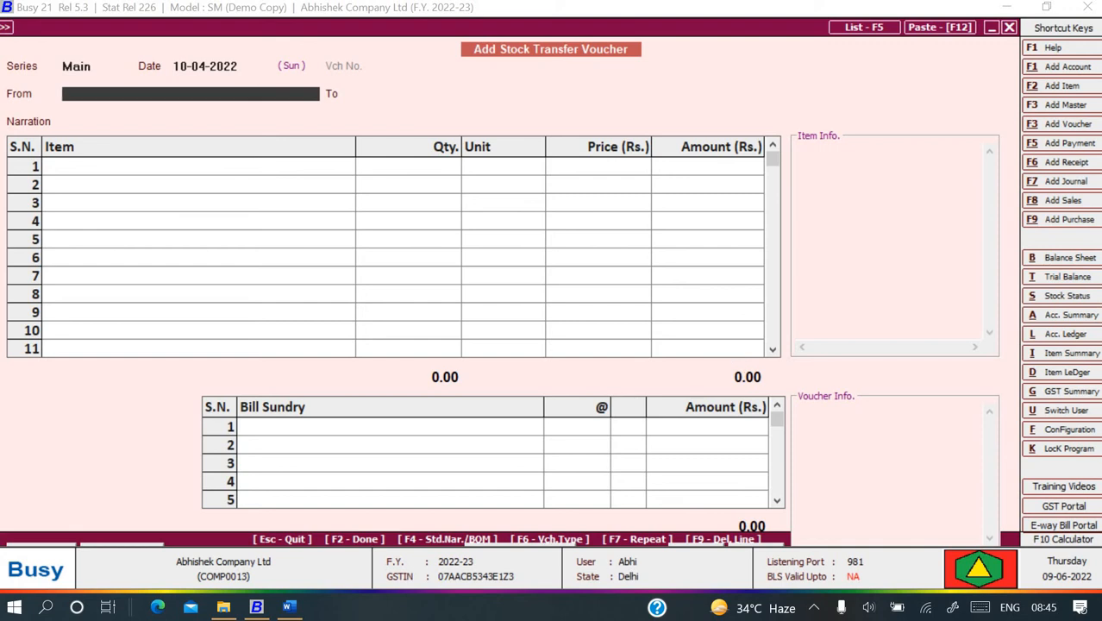
text(r)
key(Return)
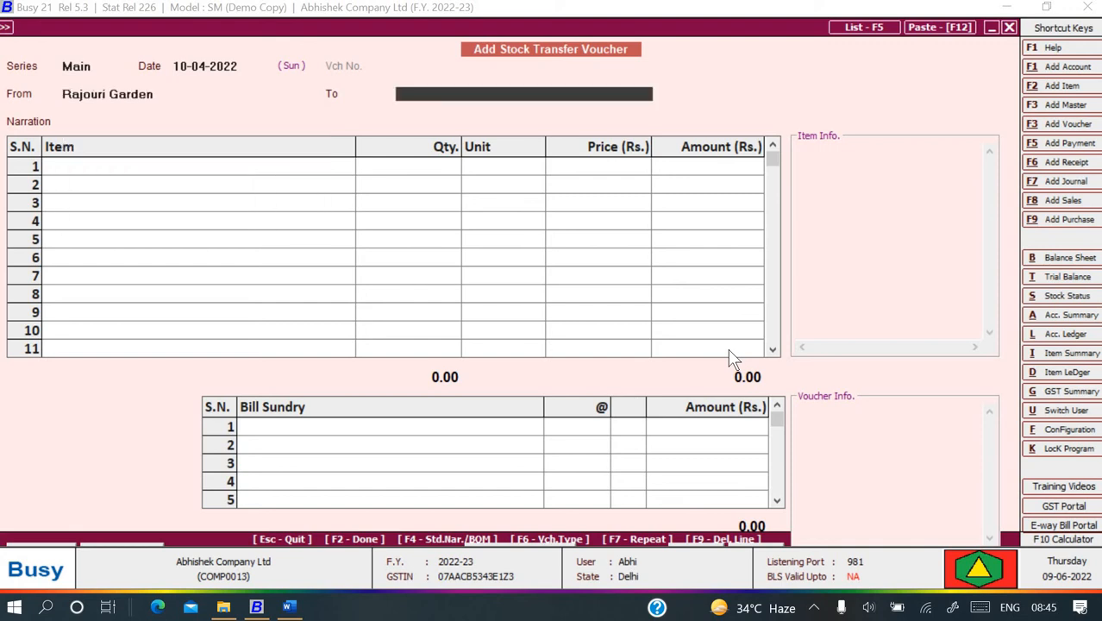
text(n)
key(Return)
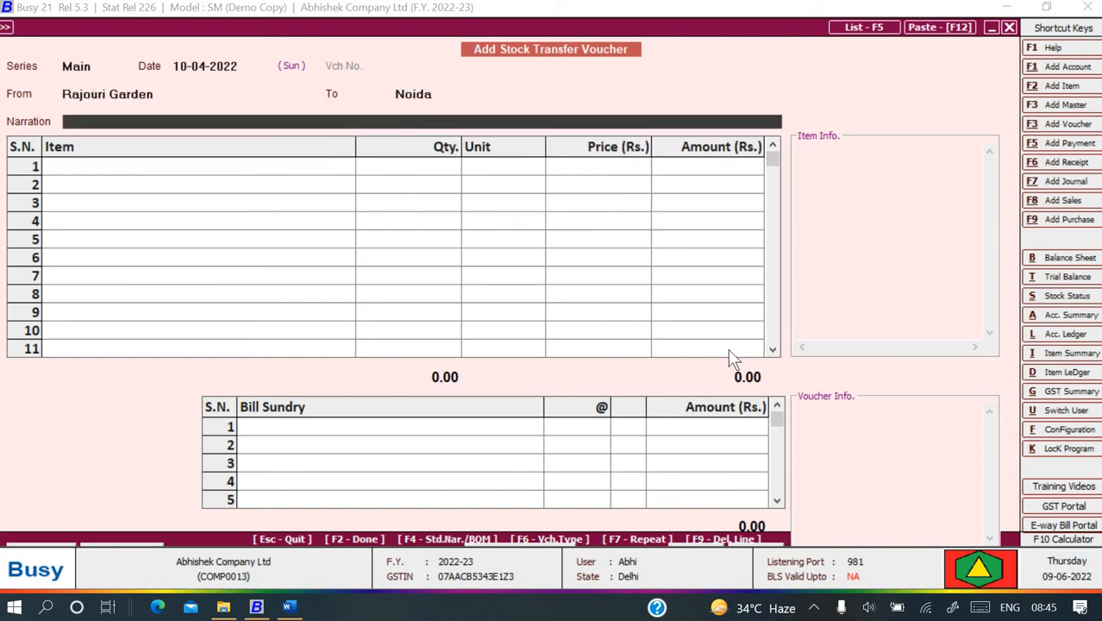
Enter the voucher narration "Being all computer transfered"
text(Being go)
key(BackSpace)
key(BackSpace)
text(t)
key(BackSpace)
text(all computer)
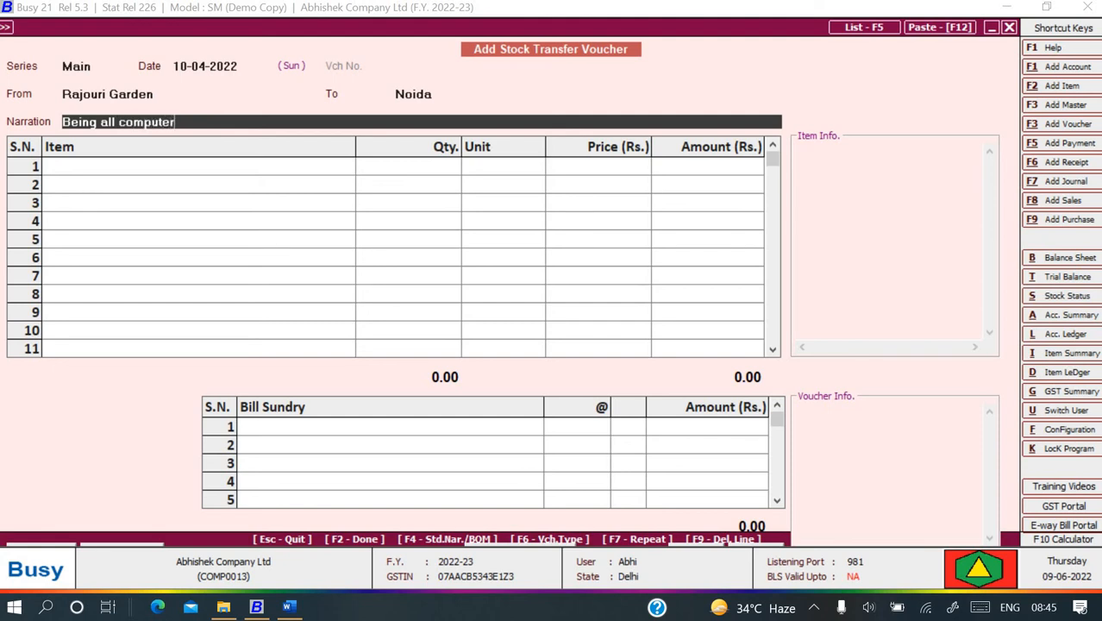
text( transfered)
key(Return)
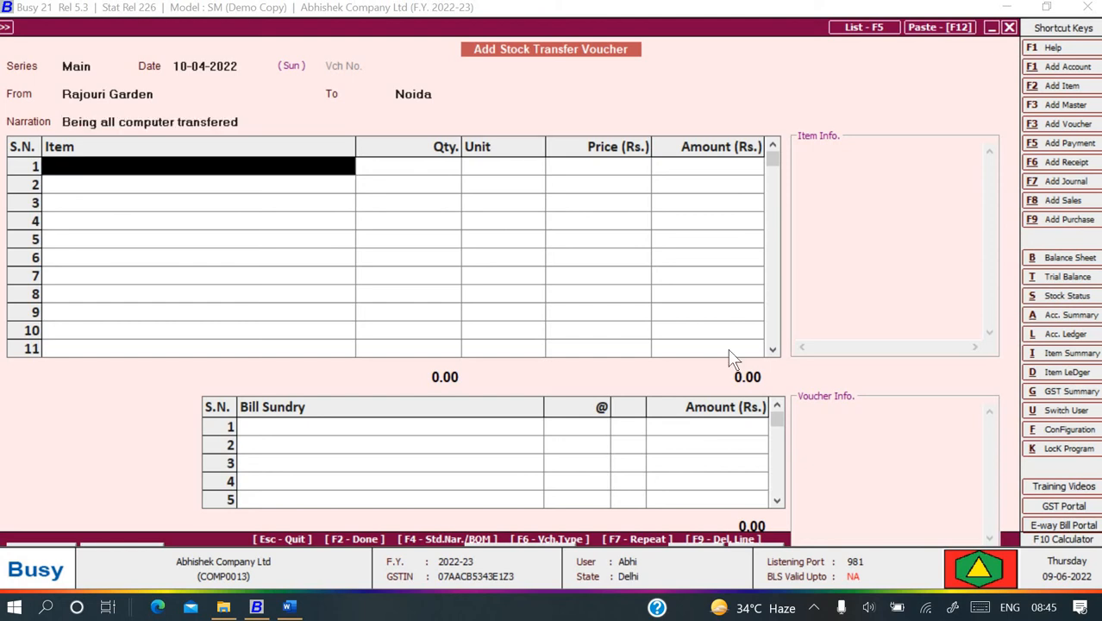
Add the item Computer with quantity 5 Pcs, keep the default unit and price, and finish the item list
text(c)
key(Return)
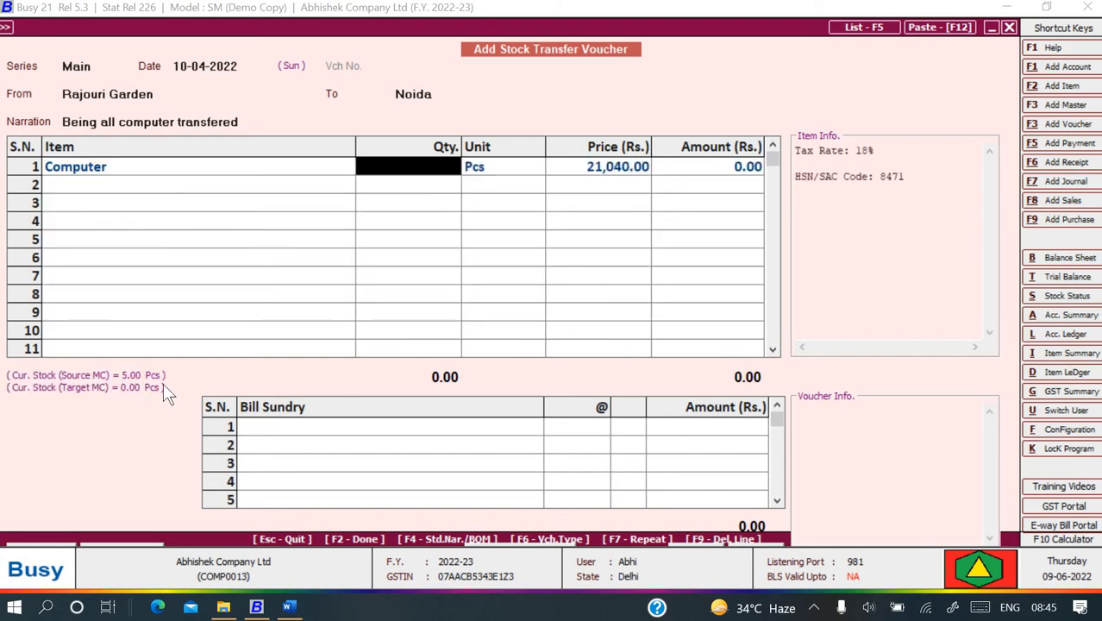
text(5)
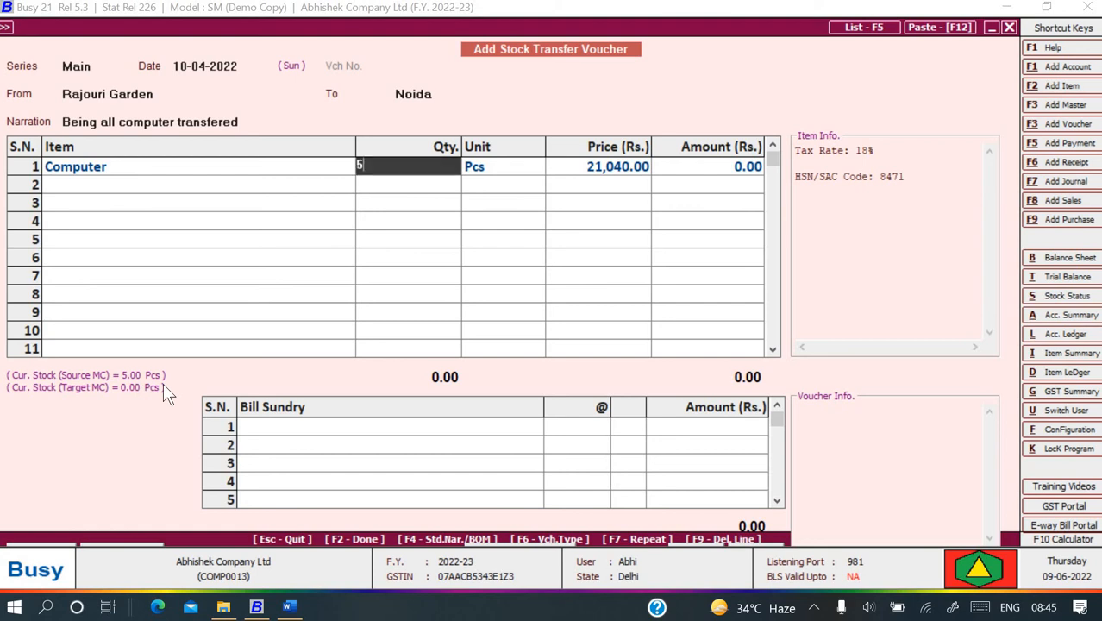
key(Return)
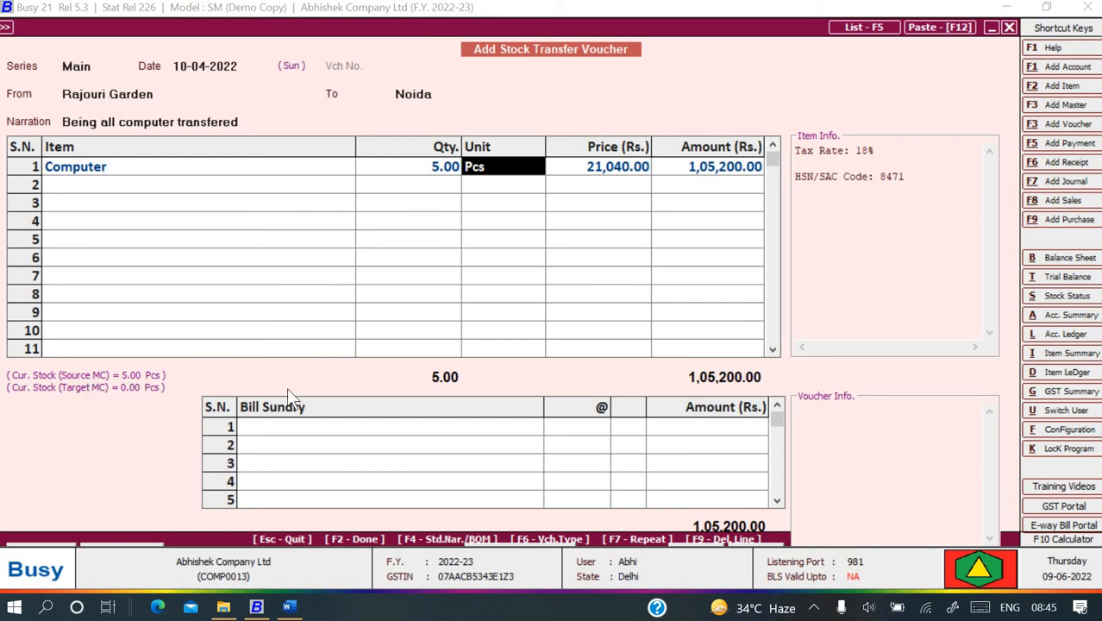
key(Return)
key(Return)
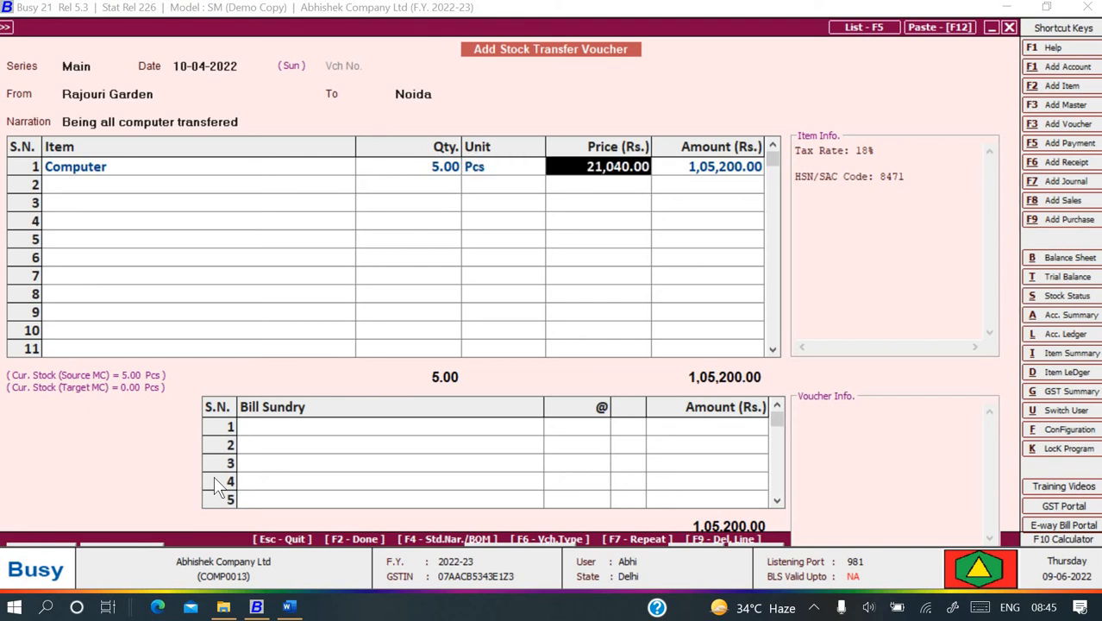
key(Return)
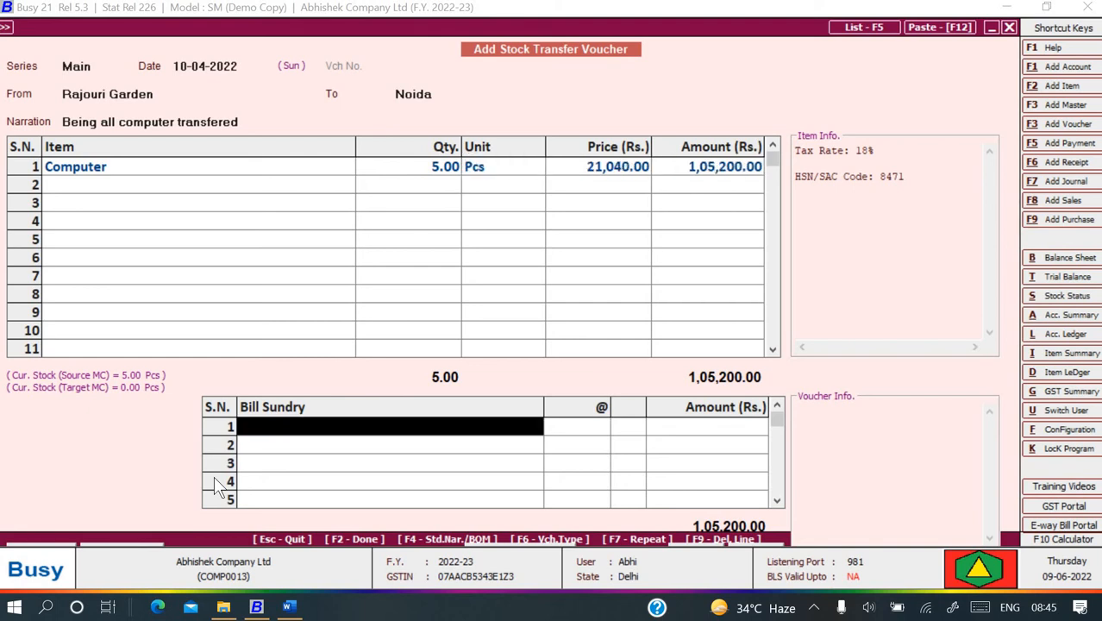
Switch to Word, read the carriage charge in the Stock Transfer example, and return to Busy
key(alt+Tab)
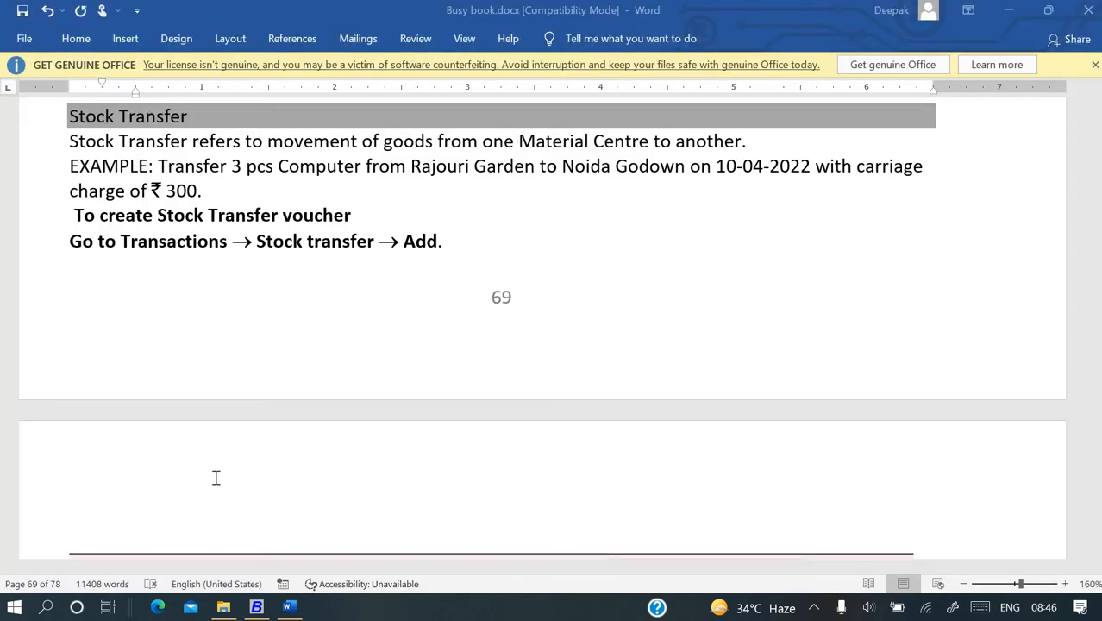
scroll(710, 173, up, 1)
scroll(710, 172, up, 1)
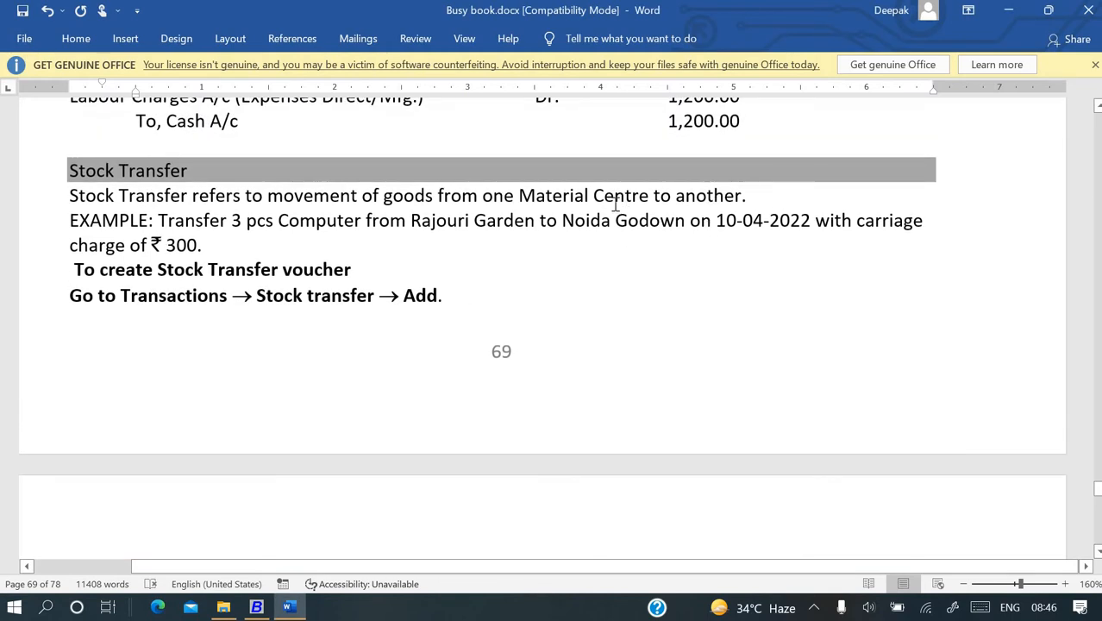
key(alt+Tab)
Add the bill sundry Freight & Forwarding Charges with an amount of 300 to the stock transfer voucher
text(c)
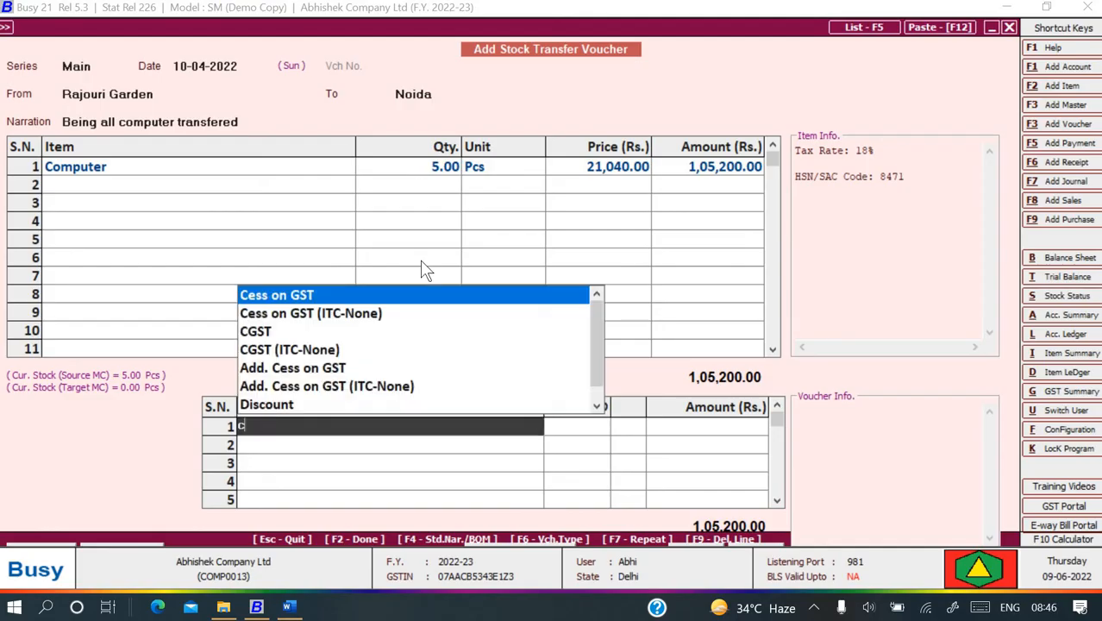
key(Down)
key(Down)
key(Up)
key(Up)
key(BackSpace)
key(Down)
key(Down)
key(Down)
key(Down)
key(Down)
key(Down)
key(Down)
key(Down)
key(Down)
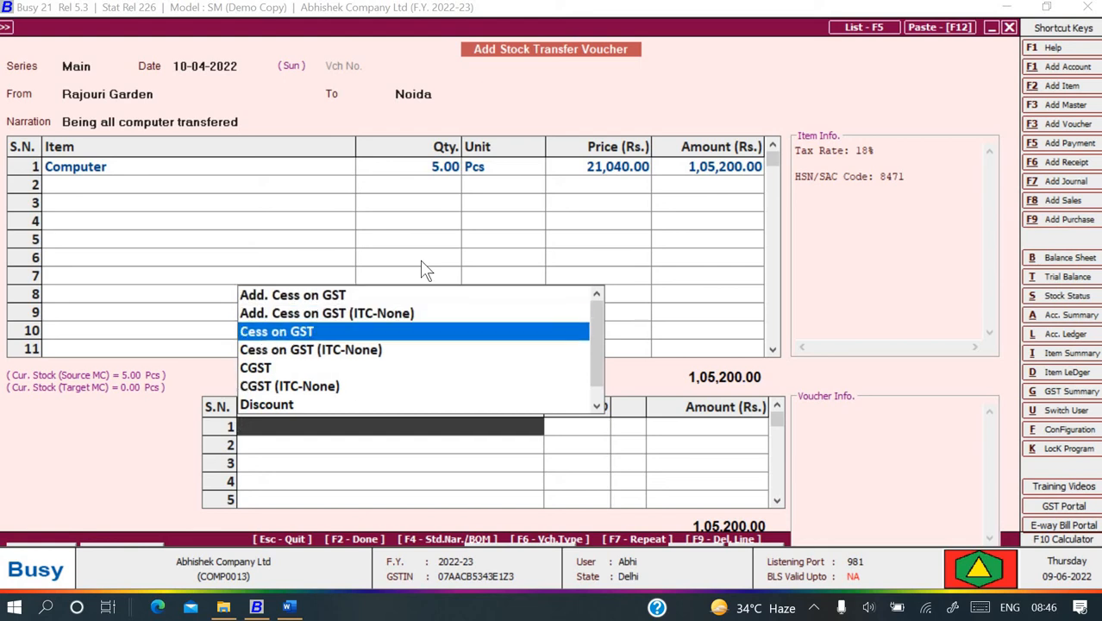
key(Up)
key(Up)
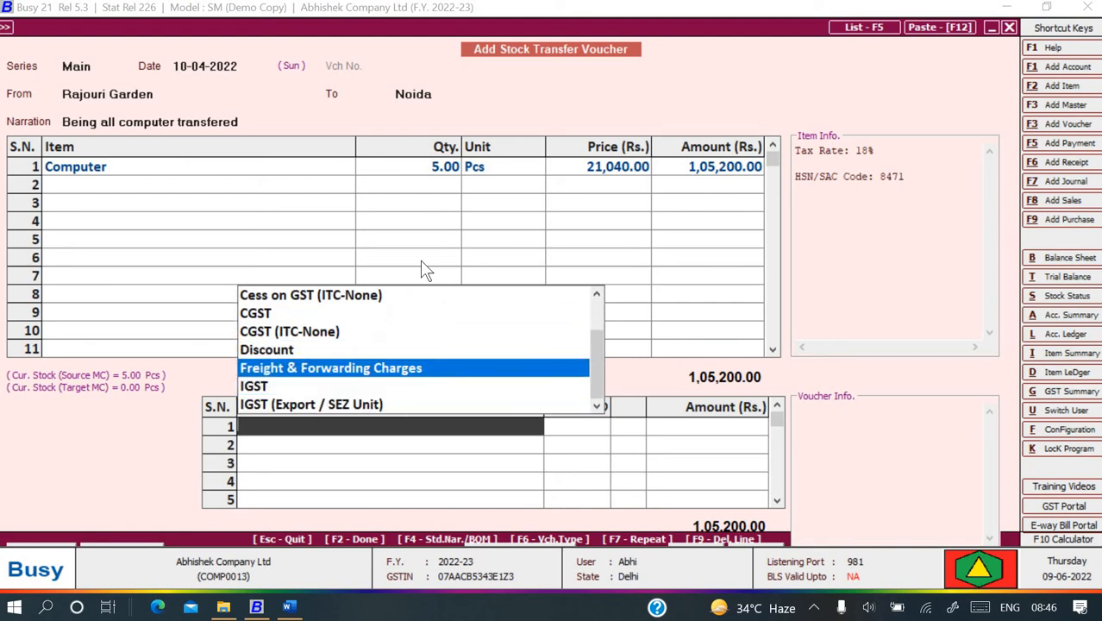
key(Return)
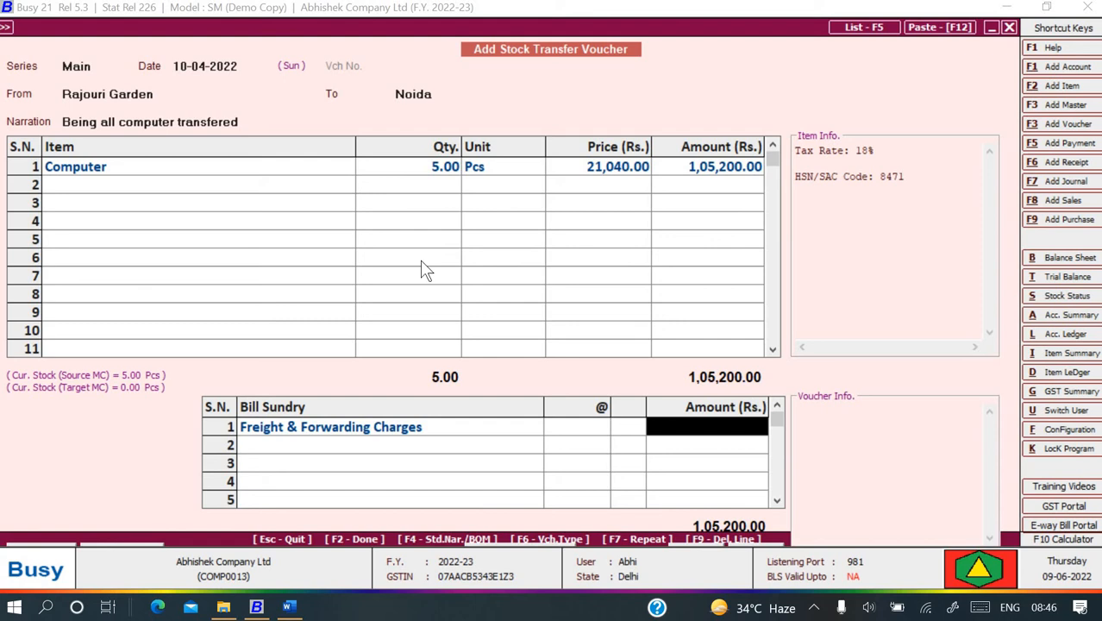
text(300)
key(Return)
Recheck the example in Word, save the stock transfer voucher in Busy without any cost centre allocation, and close the voucher form
key(alt+Tab)
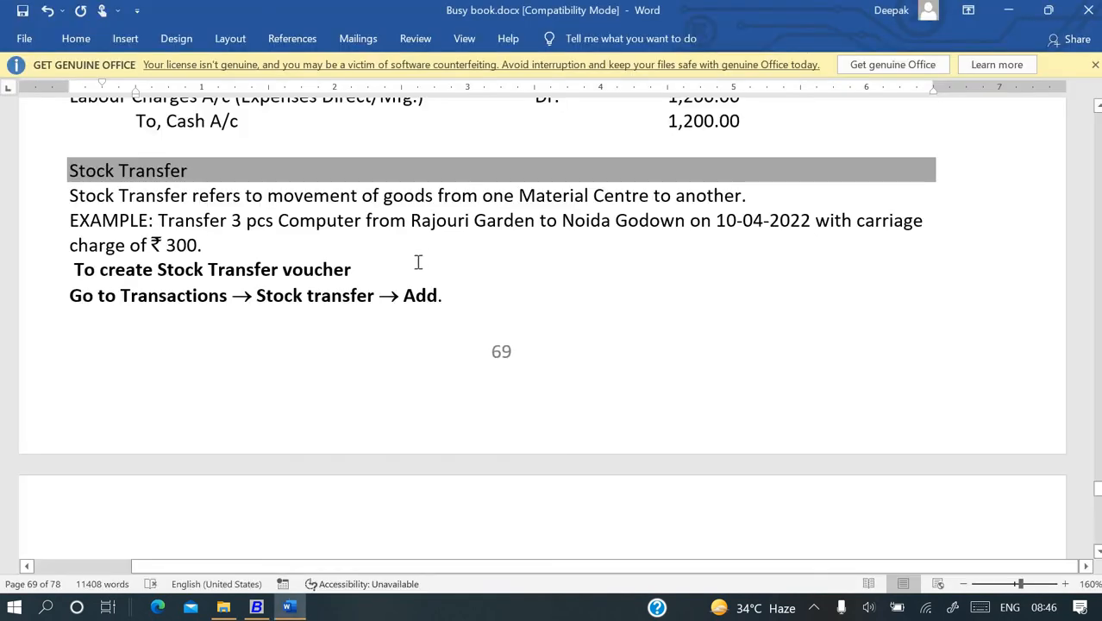
key(alt+Tab)
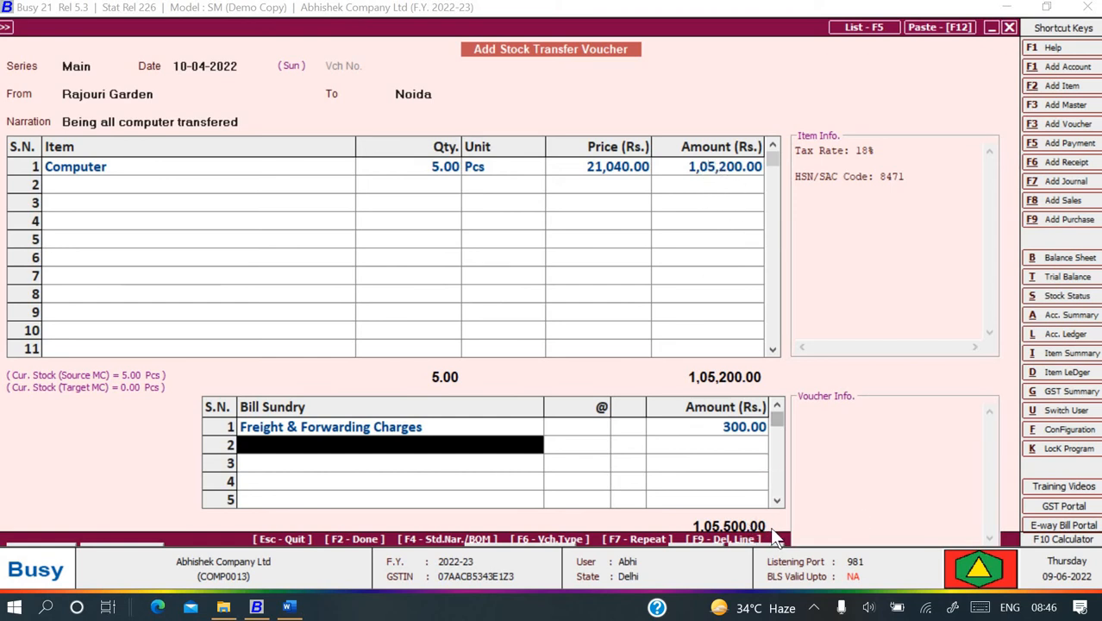
key(Return)
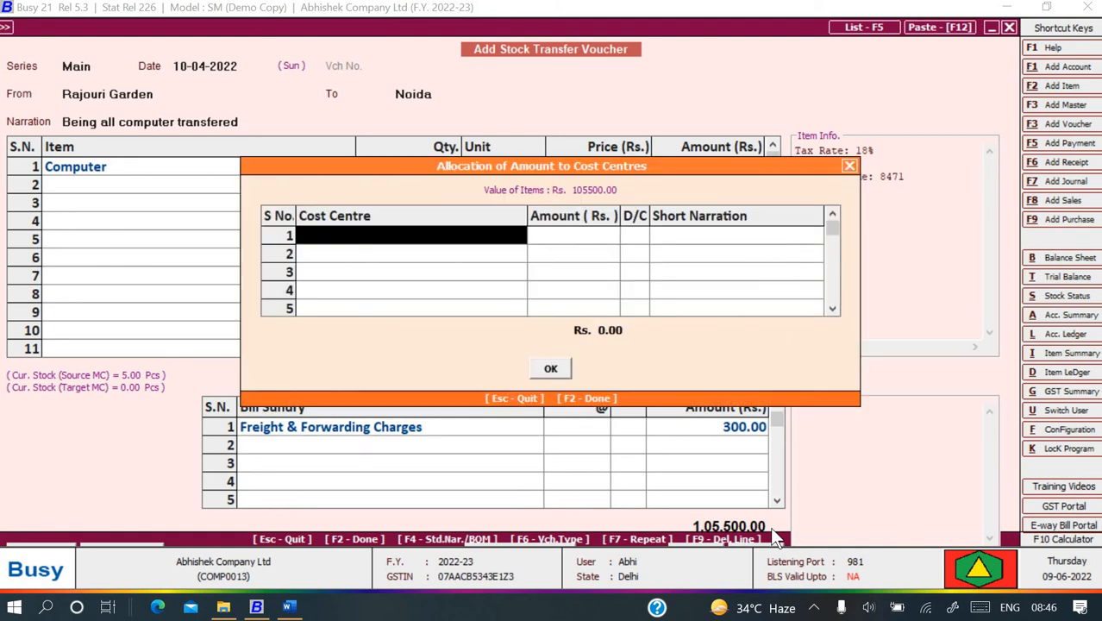
click(550, 370)
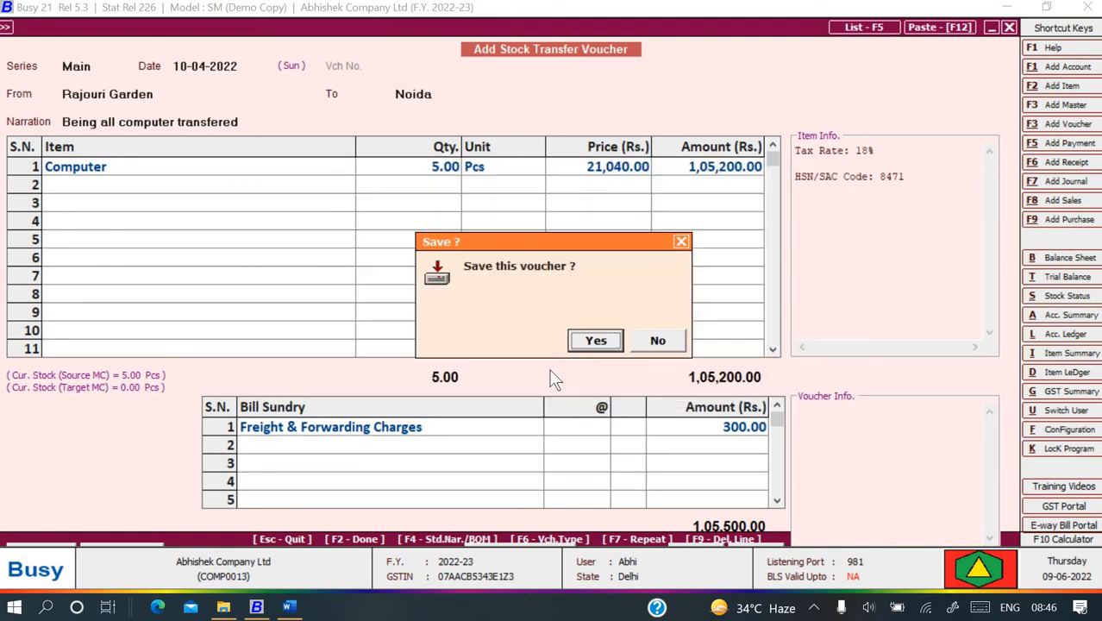
click(602, 345)
key(Escape)
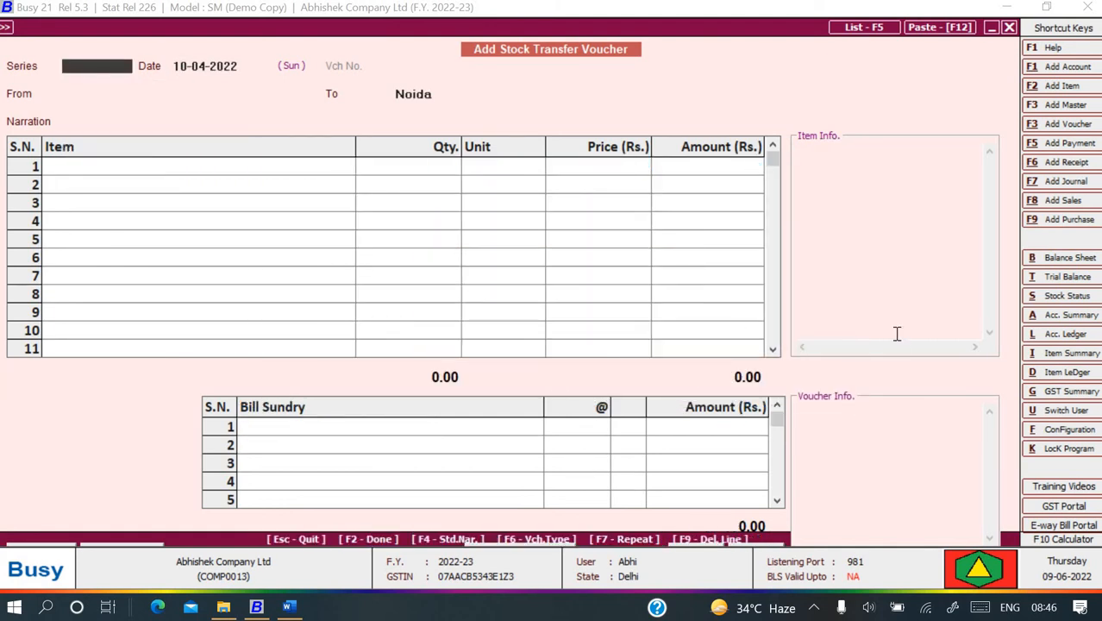
key(Escape)
Switch to Word, examine the sample stock transfer voucher above the Stock Journal section, and return to Busy
key(alt+Tab)
scroll(582, 345, down, 5)
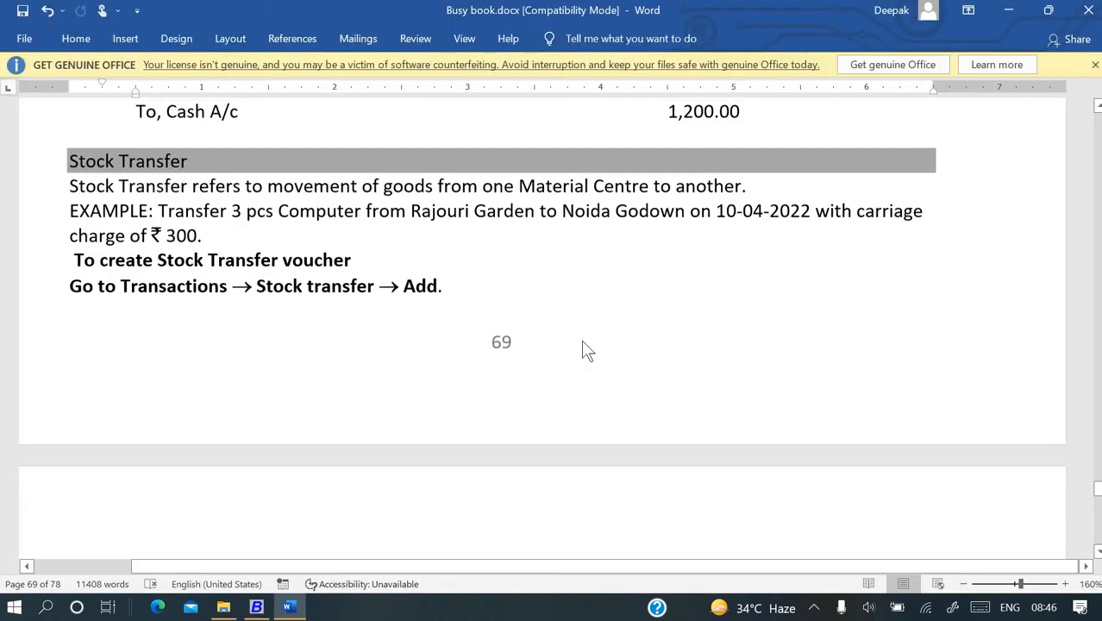
scroll(583, 343, down, 6)
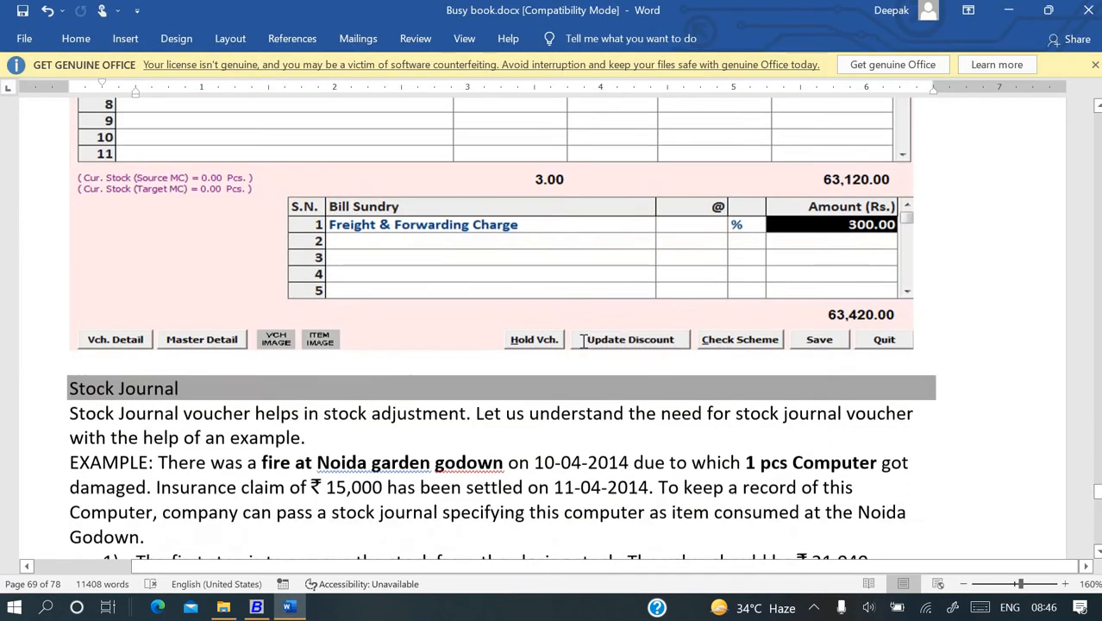
scroll(583, 343, up, 3)
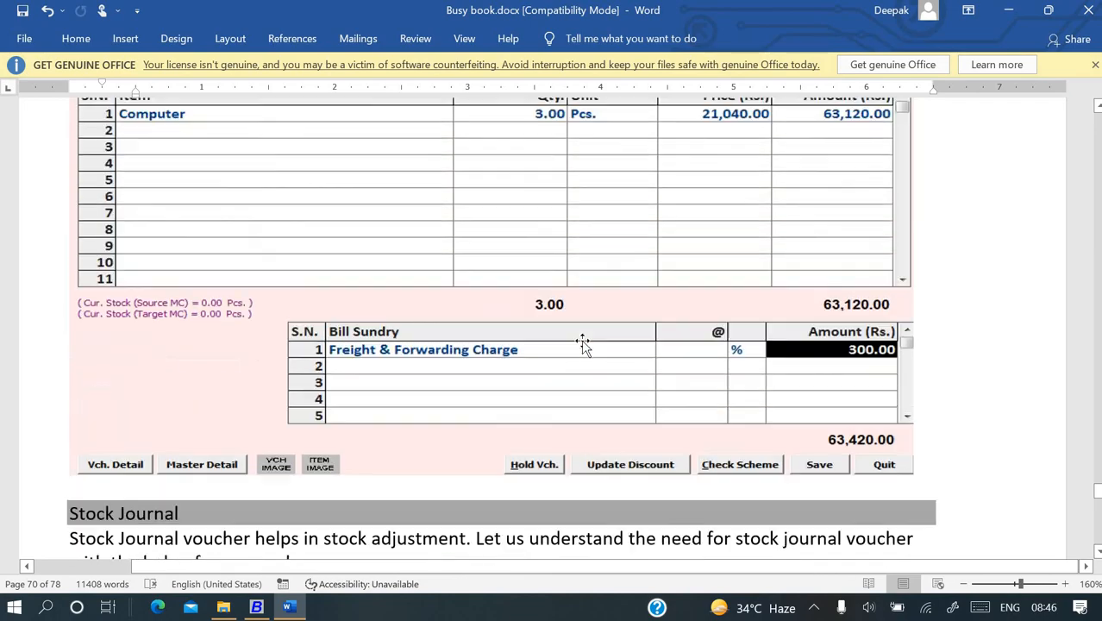
key(alt+Tab)
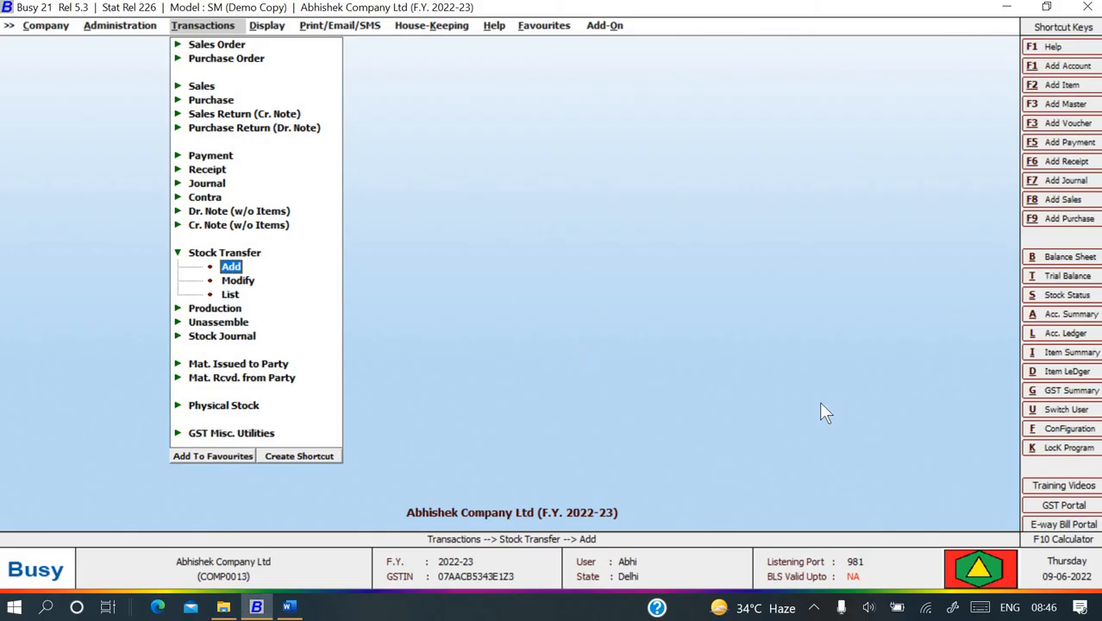
Open the Material Centre Register report from the inventory books
key(Right)
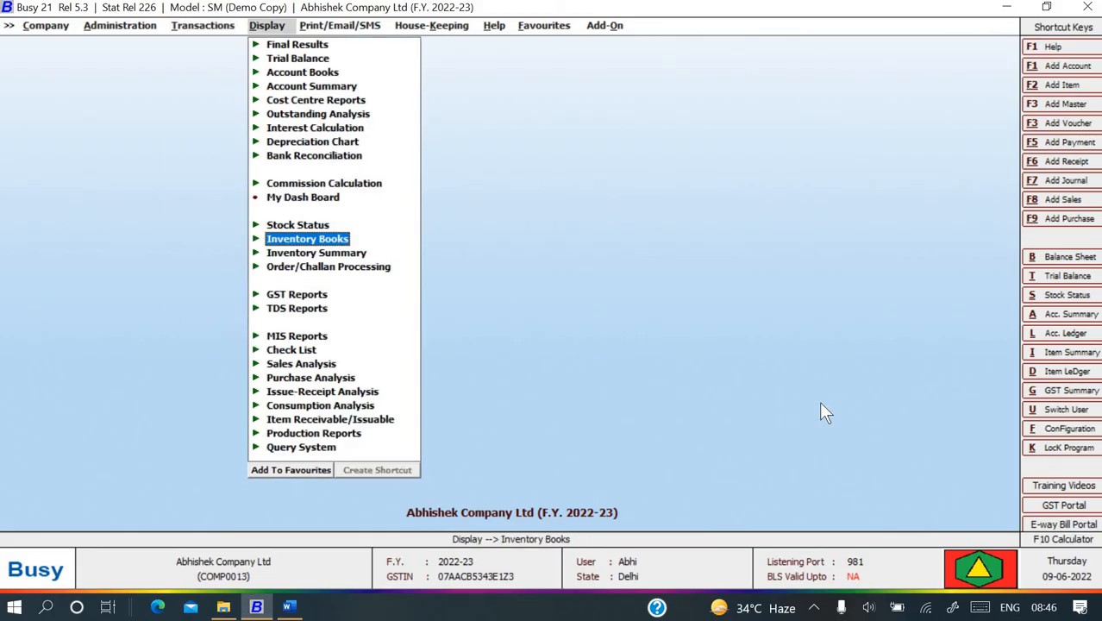
key(Return)
key(Down)
key(Down)
key(Down)
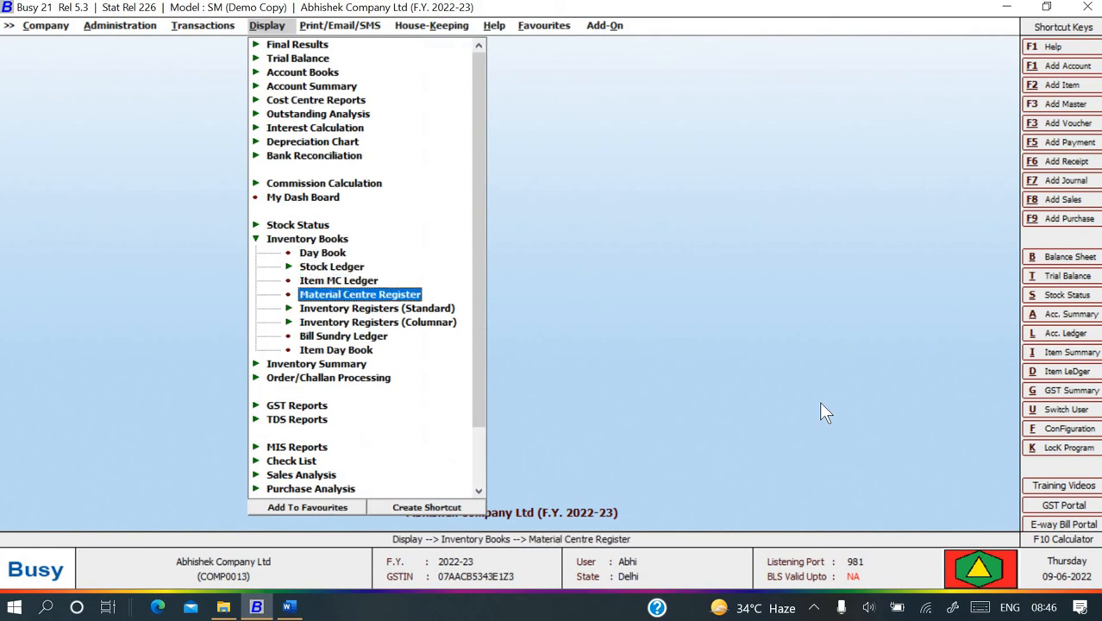
key(Return)
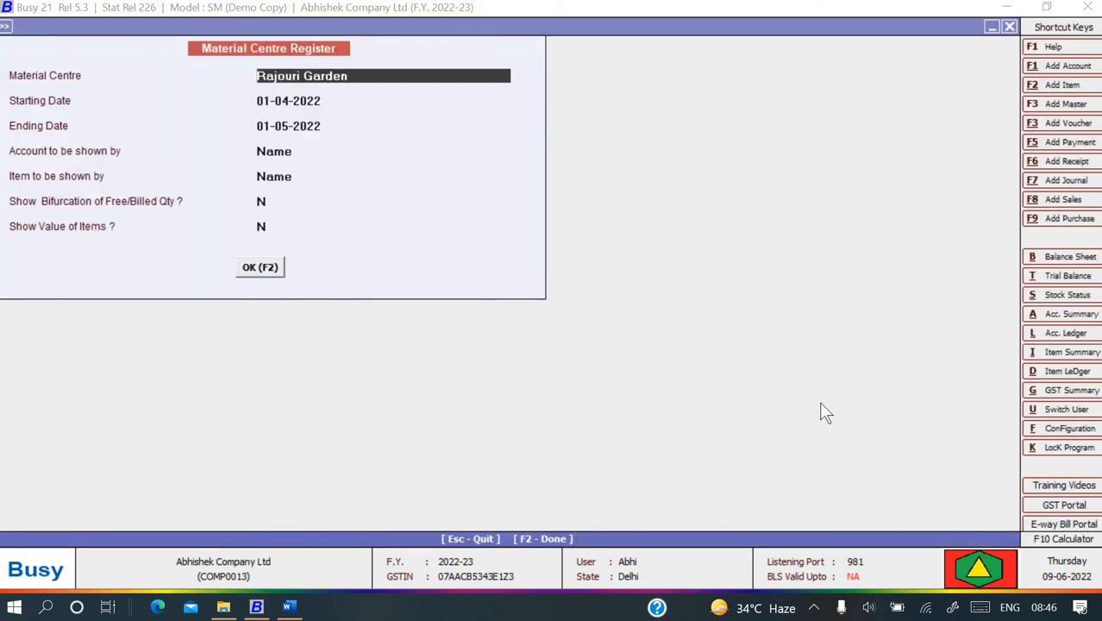
Display the register for the Noida material centre from 01-04-2022 to 01-05-2022, keeping the other options at their defaults
key(Down)
key(Down)
key(Down)
key(Return)
key(Return)
key(Return)
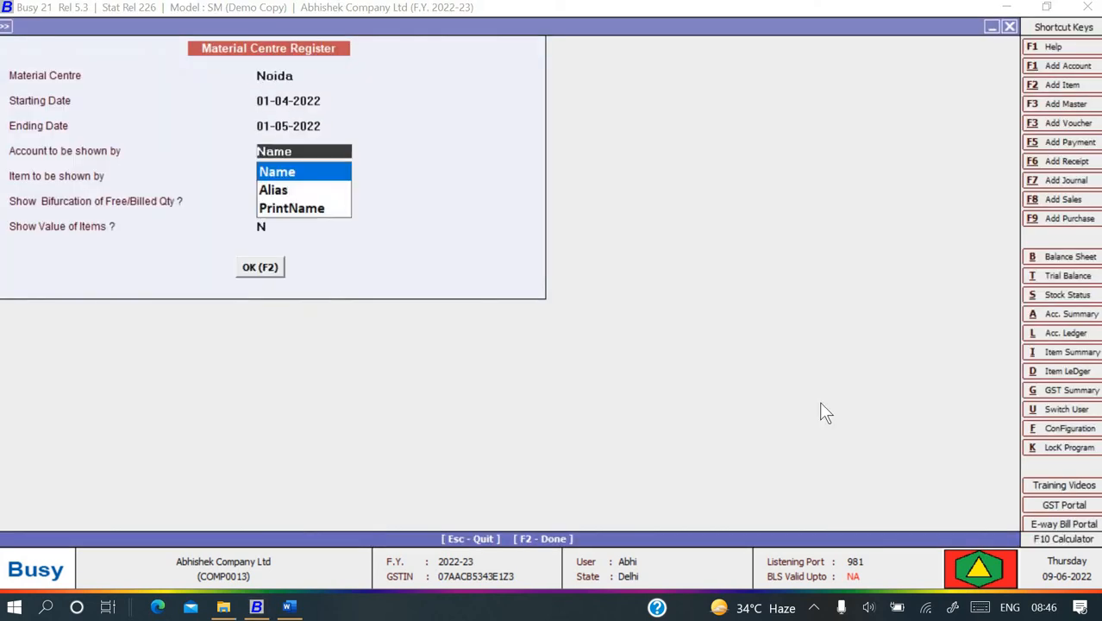
key(Return)
key(Return)
key(Return)
key(Return)
key(Return)
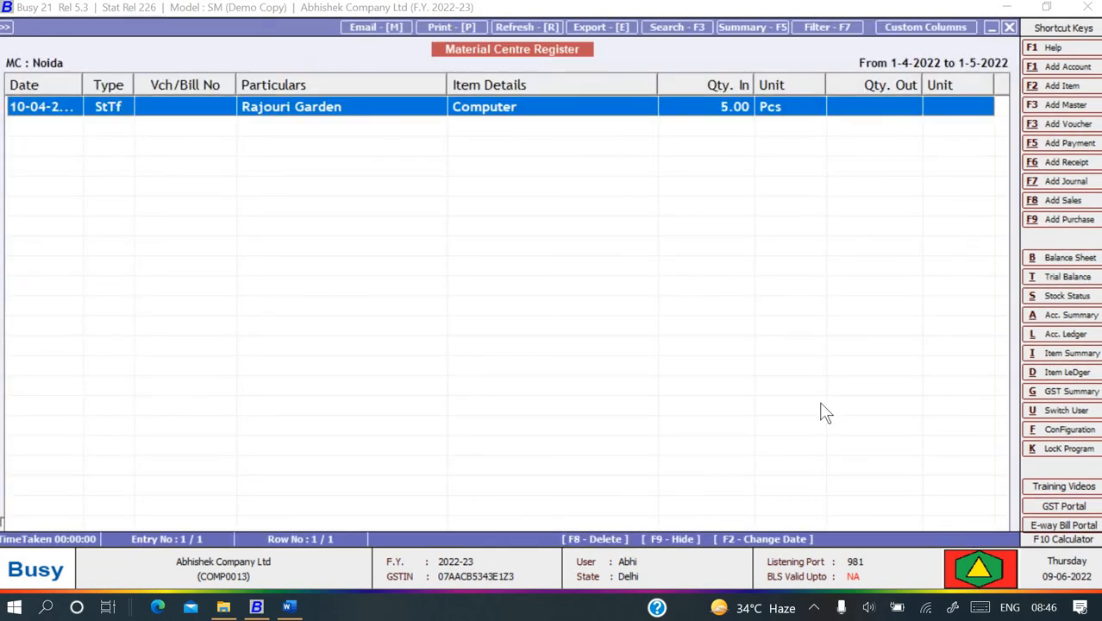
Close the Noida Material Centre Register and collapse the Inventory Books report group
key(Escape)
key(Escape)
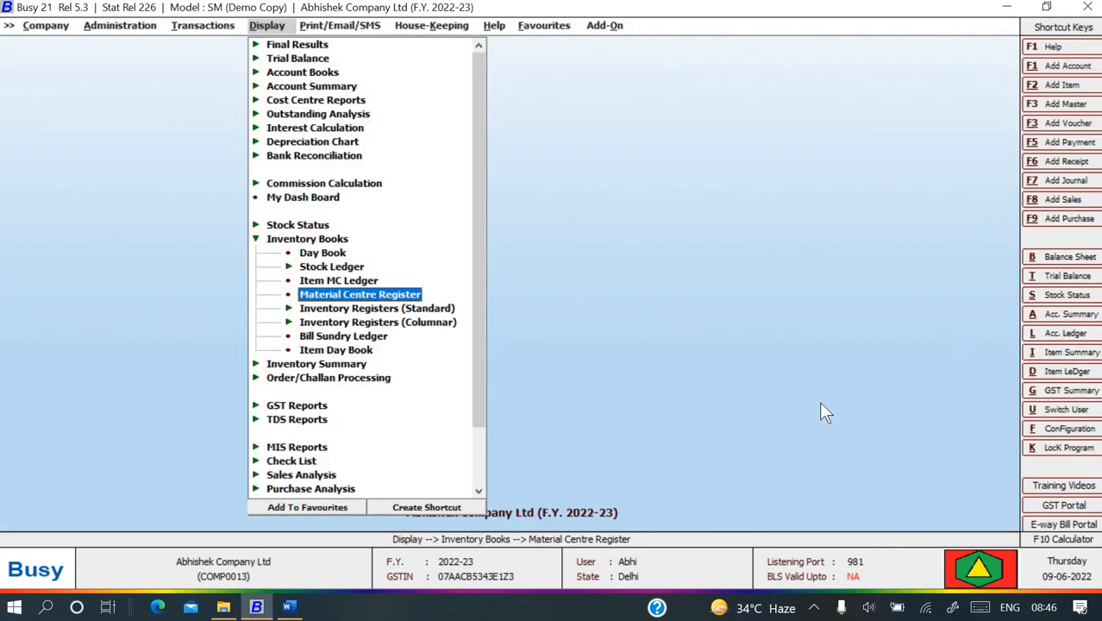
key(Escape)
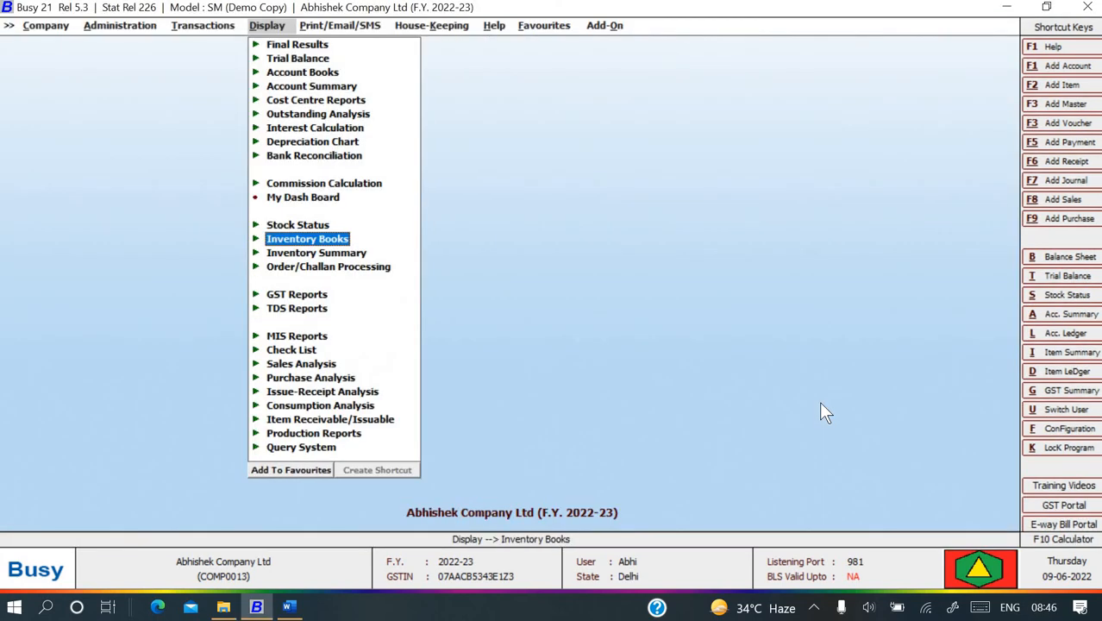
key(Up)
key(Return)
key(Escape)
key(Down)
key(Down)
key(Down)
key(Down)
key(Down)
key(Down)
key(Down)
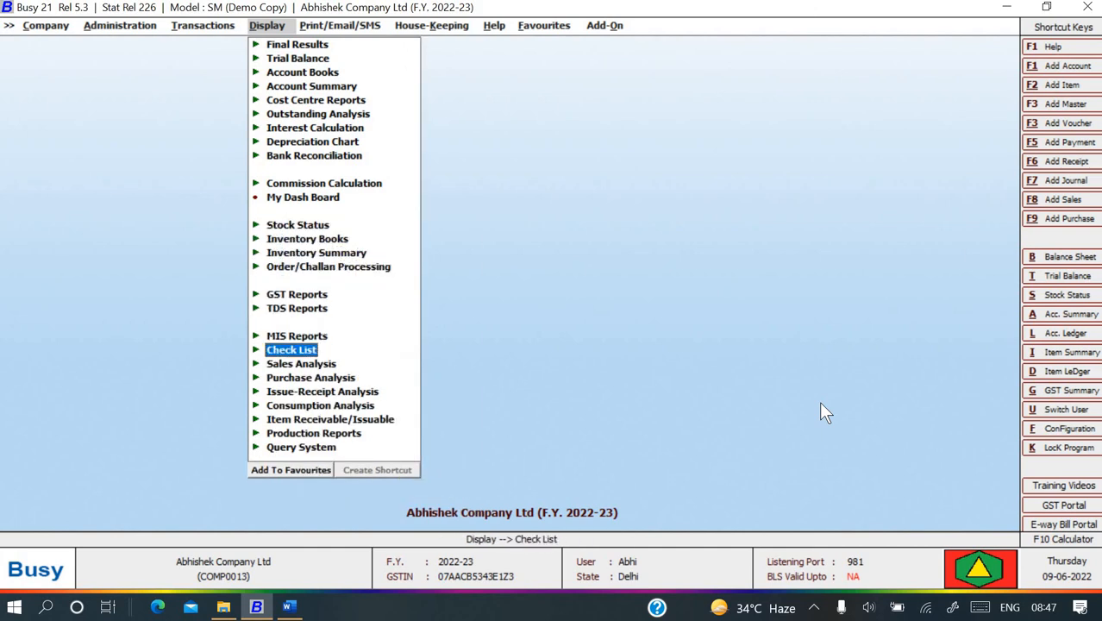
key(Up)
key(Up)
key(Up)
key(Up)
key(Up)
key(Up)
key(Up)
key(Up)
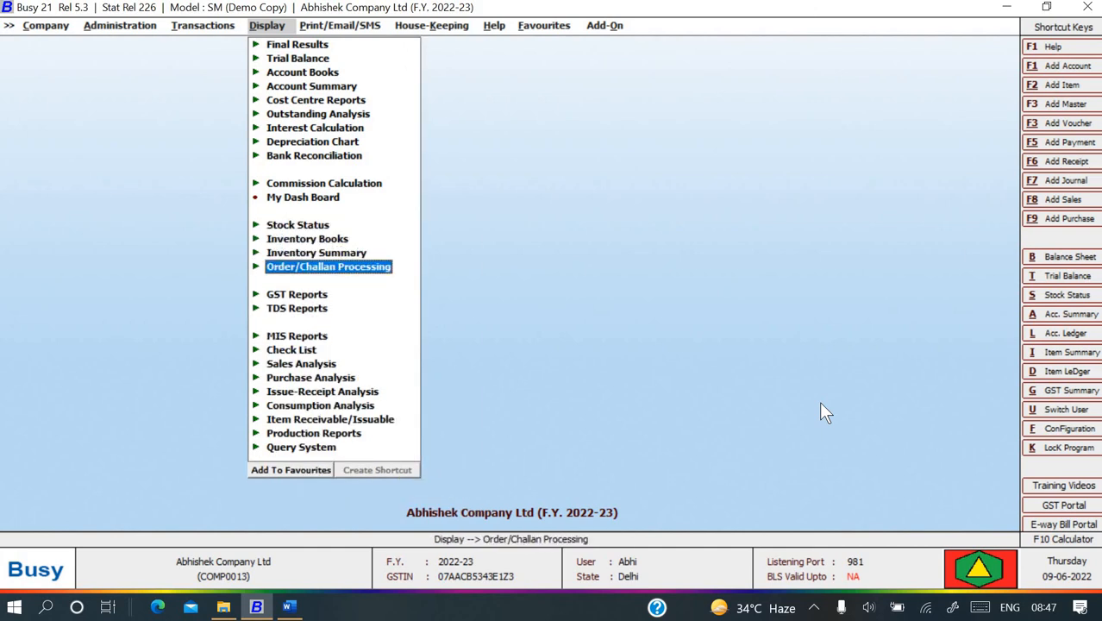
key(Up)
key(Down)
key(Down)
key(Down)
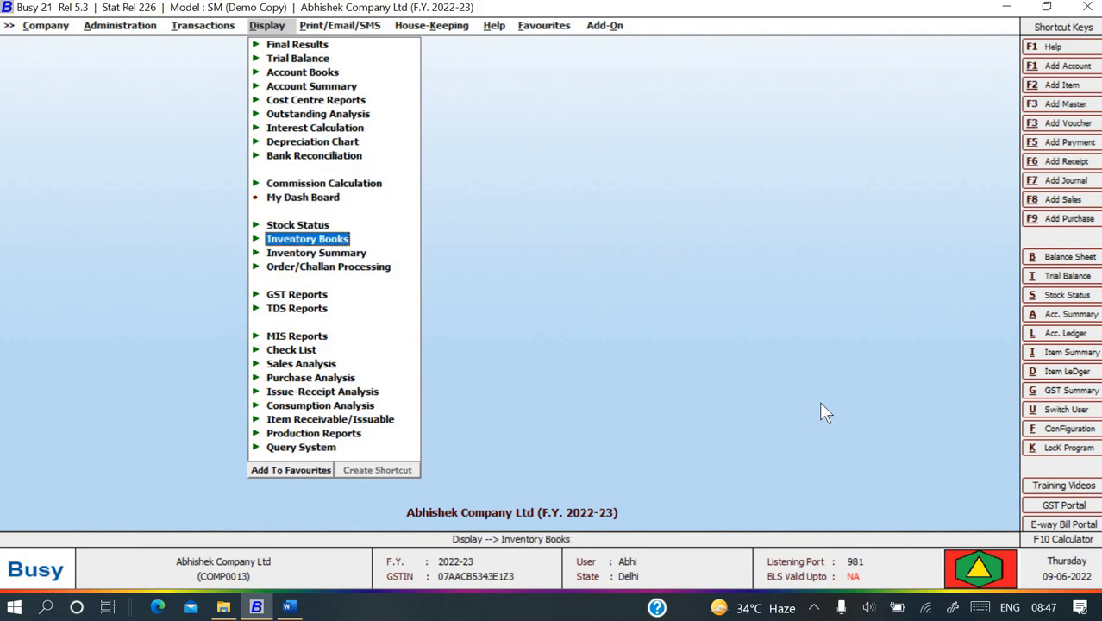
key(Down)
key(Down)
key(Up)
key(Up)
key(Down)
key(Up)
key(Up)
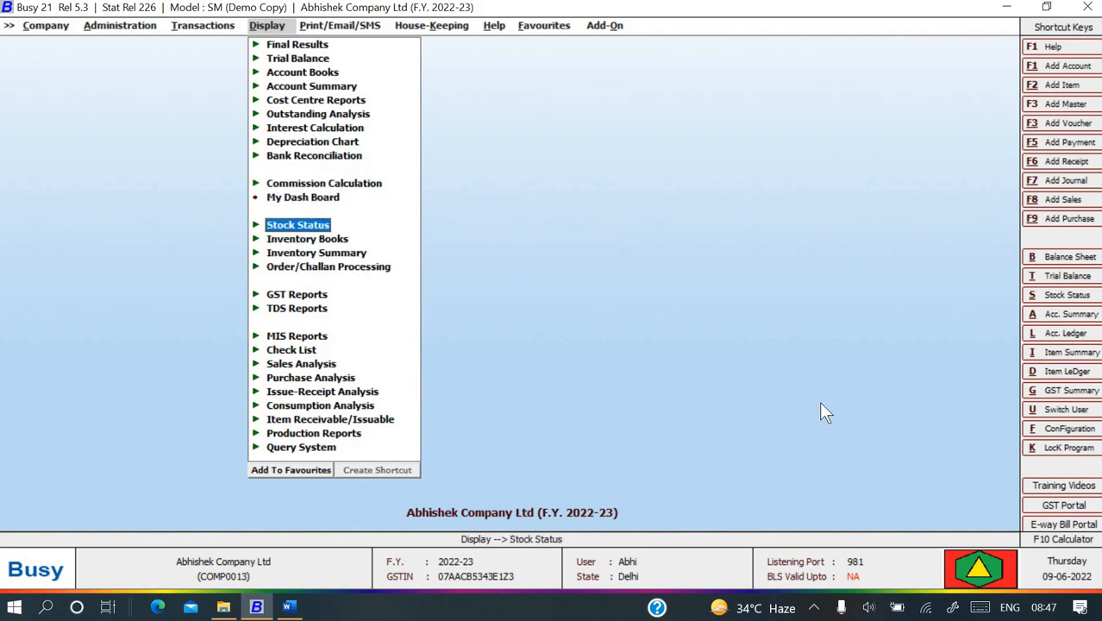
key(Down)
key(Down)
key(Down)
key(Up)
key(Up)
key(Up)
key(Down)
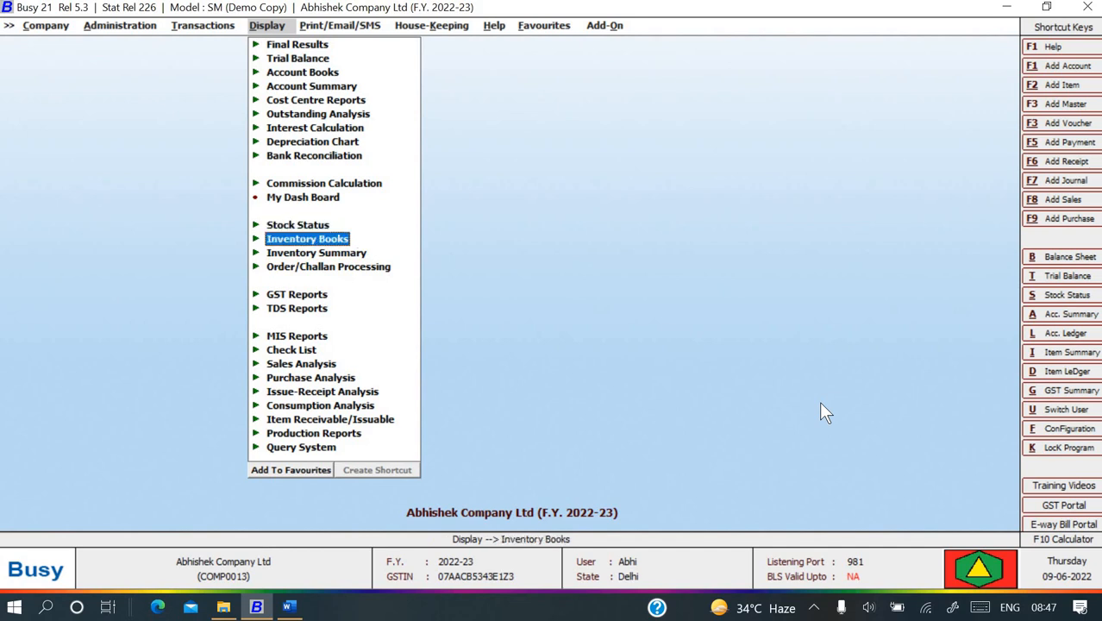
Look through the Inventory Summary report group for a suitable stock report
key(Down)
key(Return)
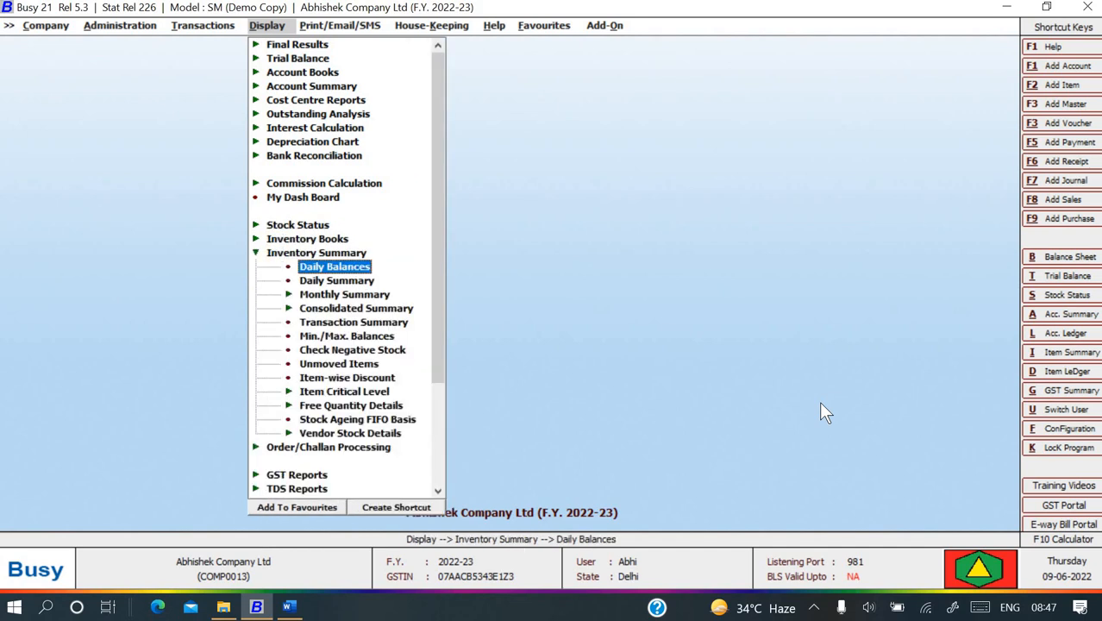
key(Down)
key(Down)
key(Down)
key(Down)
key(Down)
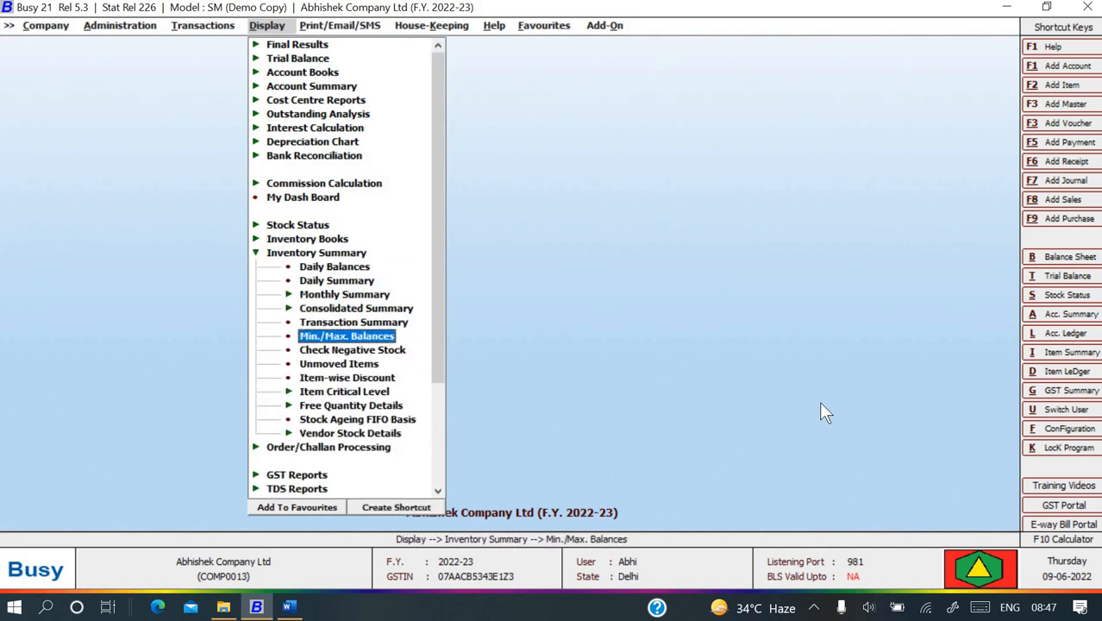
key(Down)
key(Down)
key(Down)
key(Down)
key(Down)
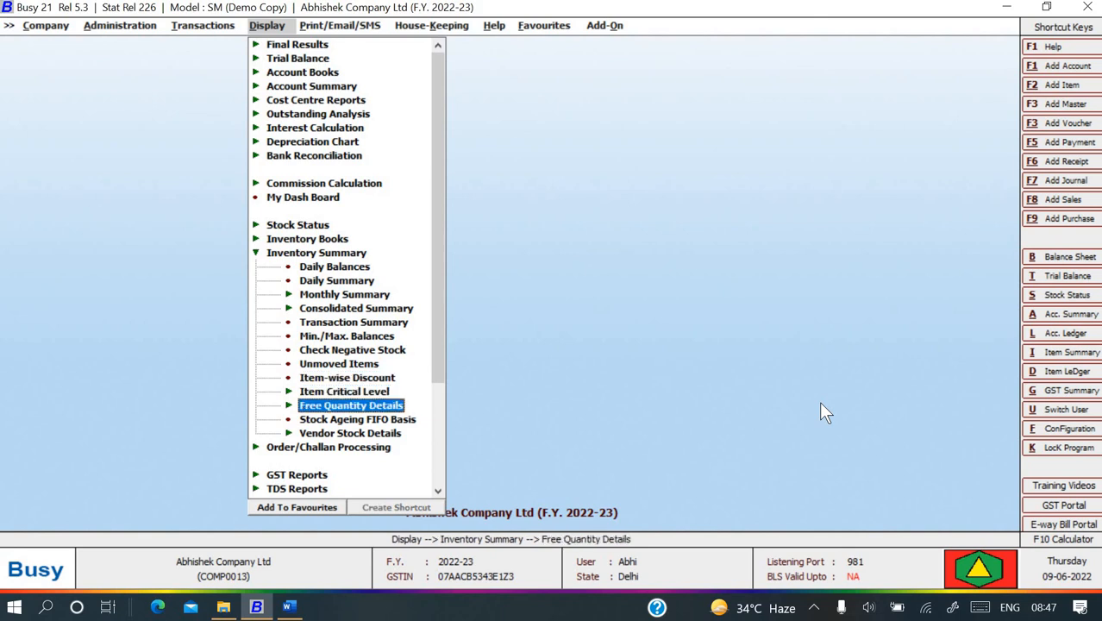
key(Down)
key(Down)
key(Up)
key(Up)
key(Up)
key(Up)
key(Up)
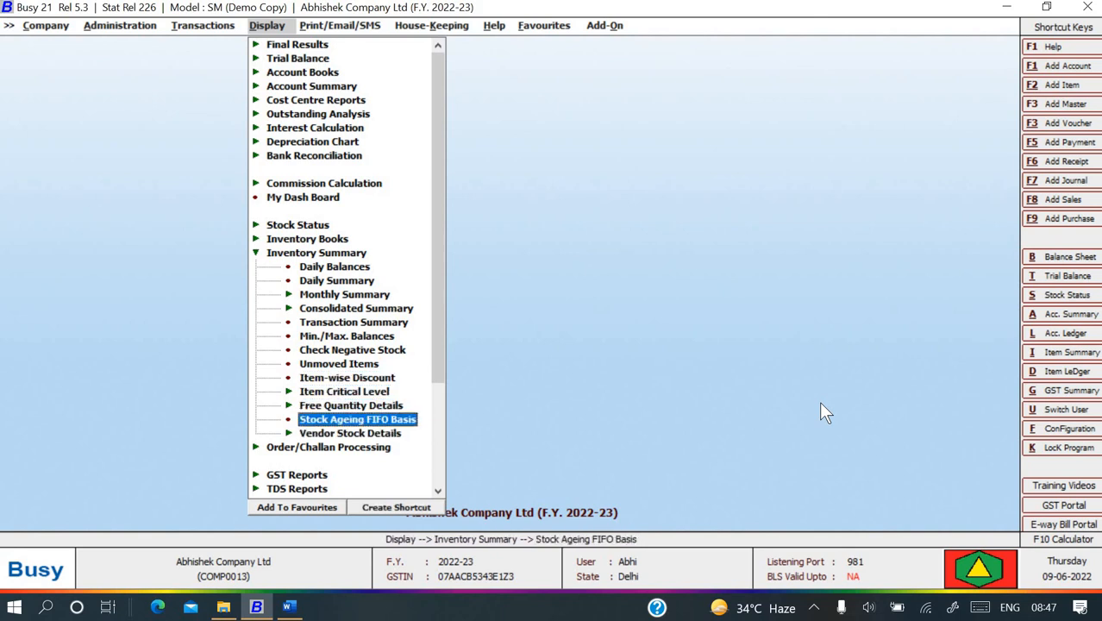
key(Up)
key(Up)
key(Up)
key(Up)
key(Up)
key(Up)
key(Up)
key(Up)
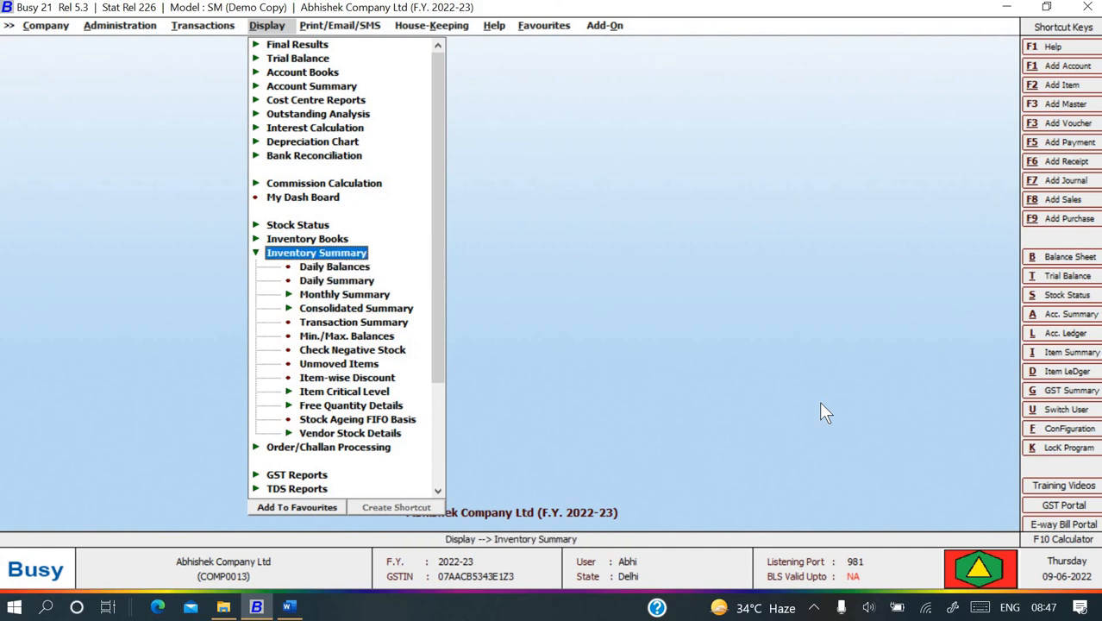
Open the Balances Only version of the alphabetical Closing Stock report from the Stock Status group
key(Left)
key(Up)
key(Up)
key(Right)
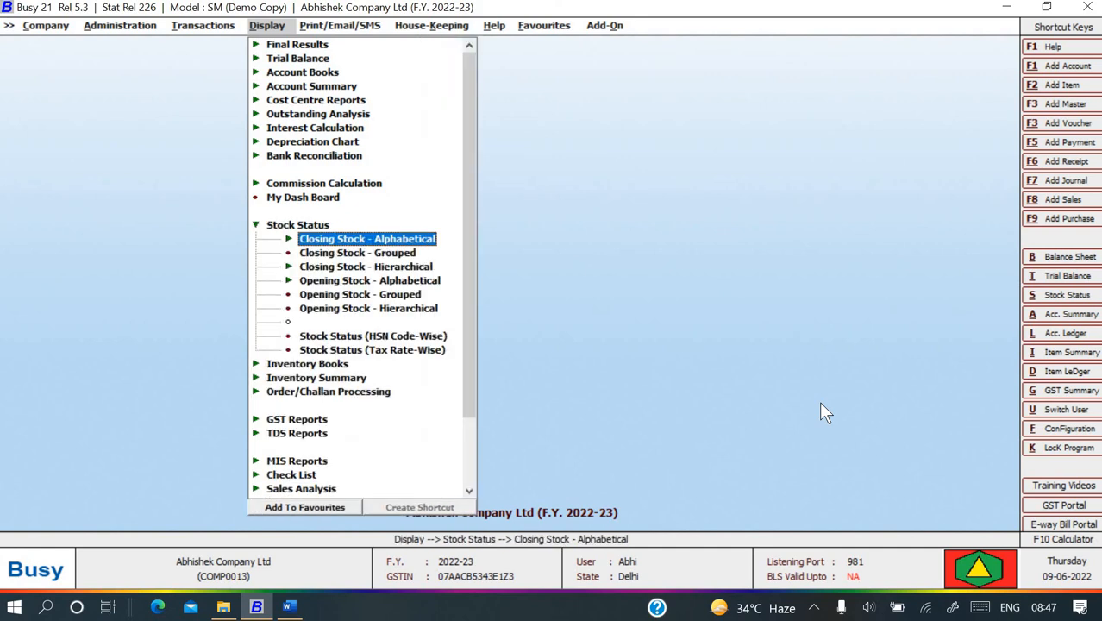
key(Down)
key(Down)
key(Down)
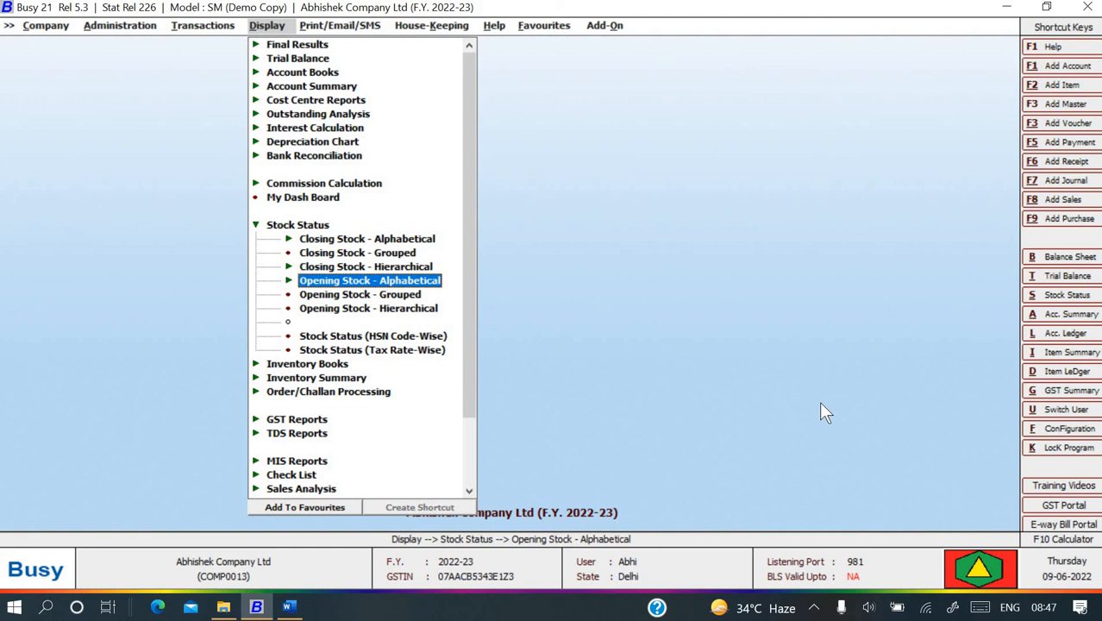
key(Up)
key(Up)
key(Up)
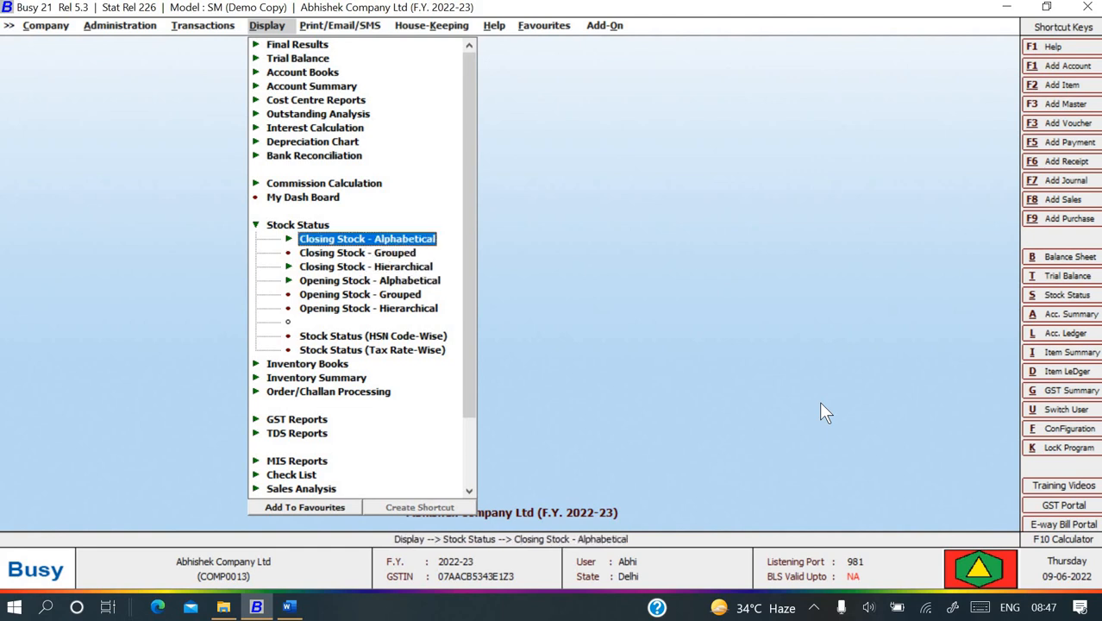
key(Down)
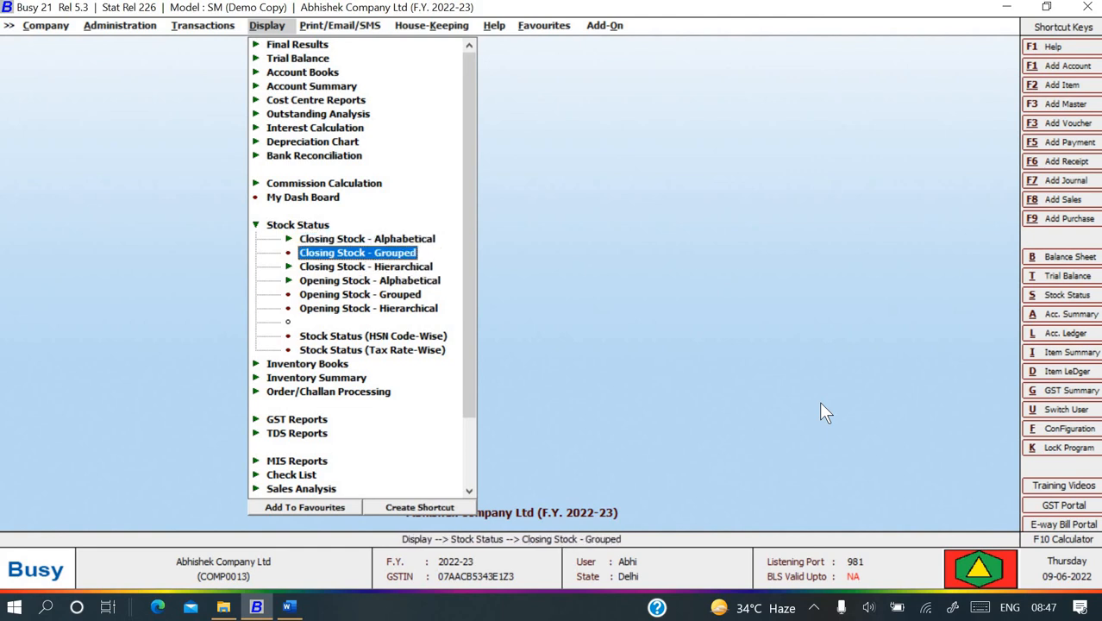
key(Down)
key(Up)
key(Up)
key(Return)
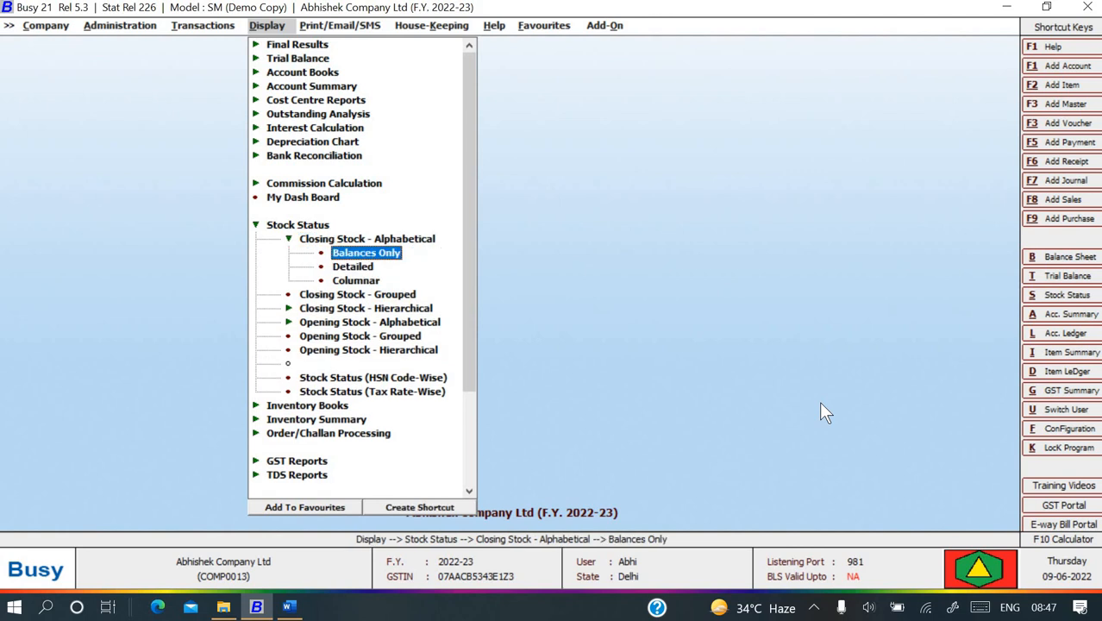
key(Return)
key(Return)
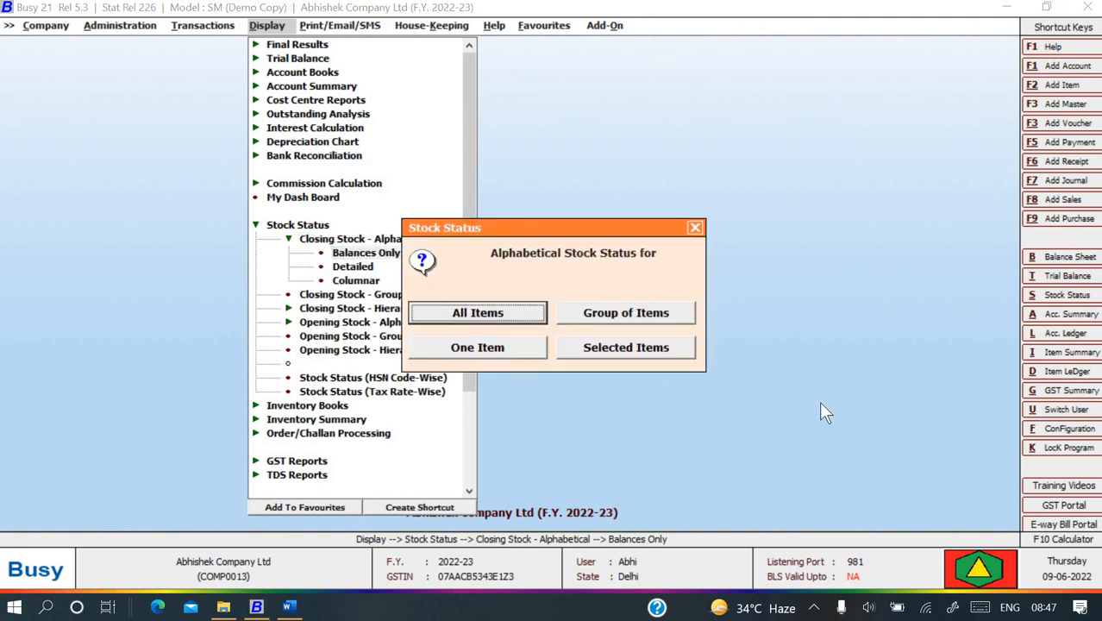
Display the stock status for all items across all material centres as on 01-05-2022, keeping the default options
key(Return)
key(Return)
key(Return)
key(Return)
key(Return)
key(Return)
key(Return)
key(Return)
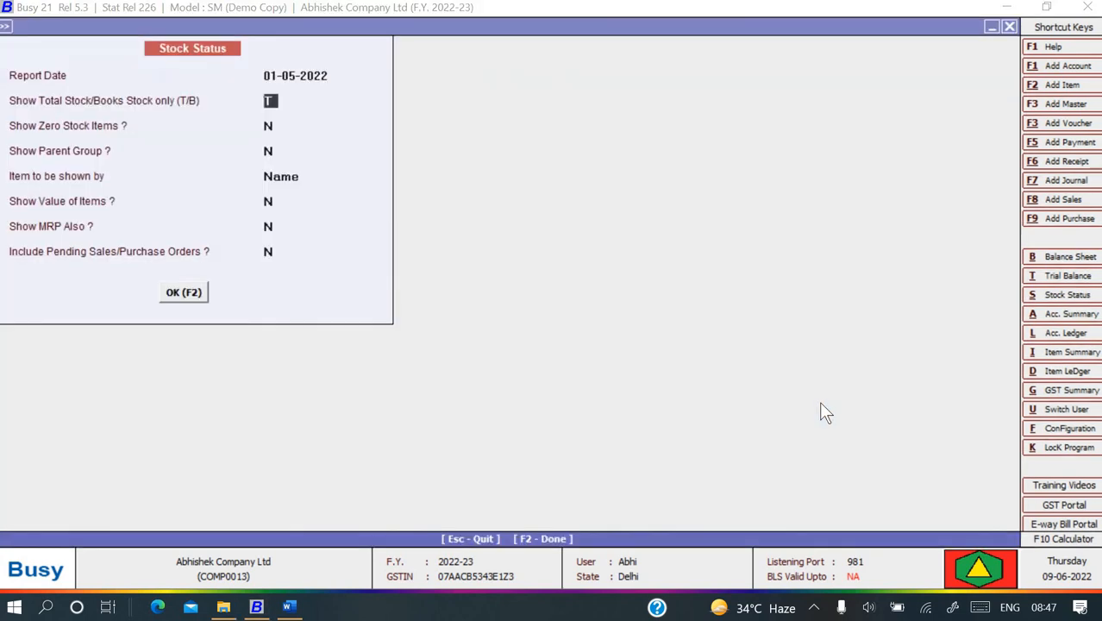
key(Return)
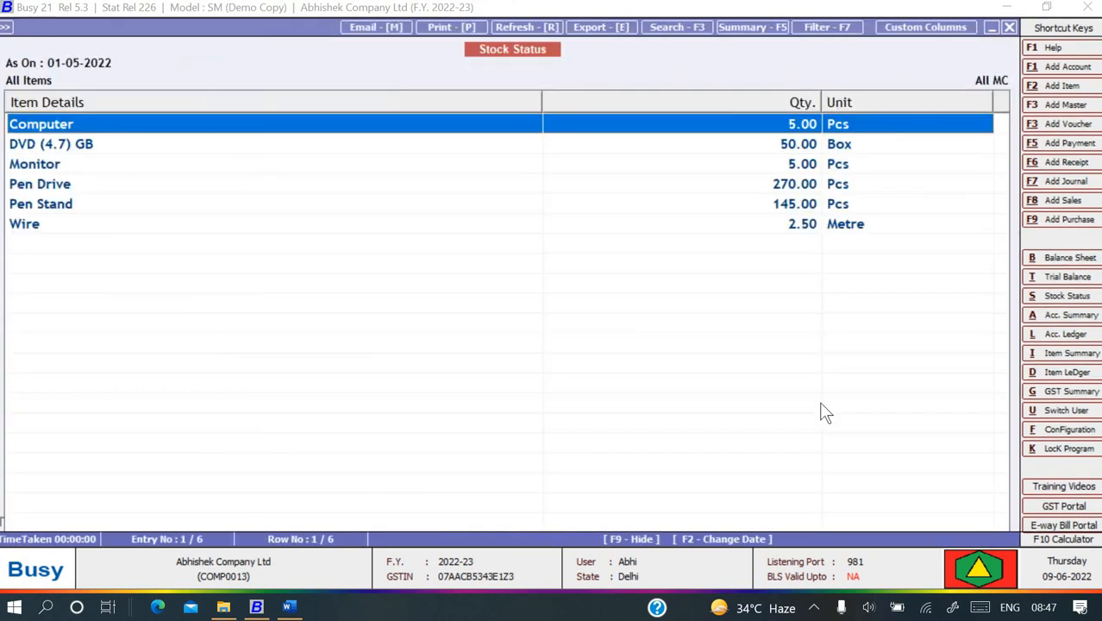
Examine the closing quantities item by item in the Stock Status report, and close the report back to the collapsed report list
key(Down)
key(Down)
key(Down)
key(Down)
key(Down)
key(Up)
key(Up)
key(Up)
key(Up)
key(Up)
key(Down)
key(Down)
key(Down)
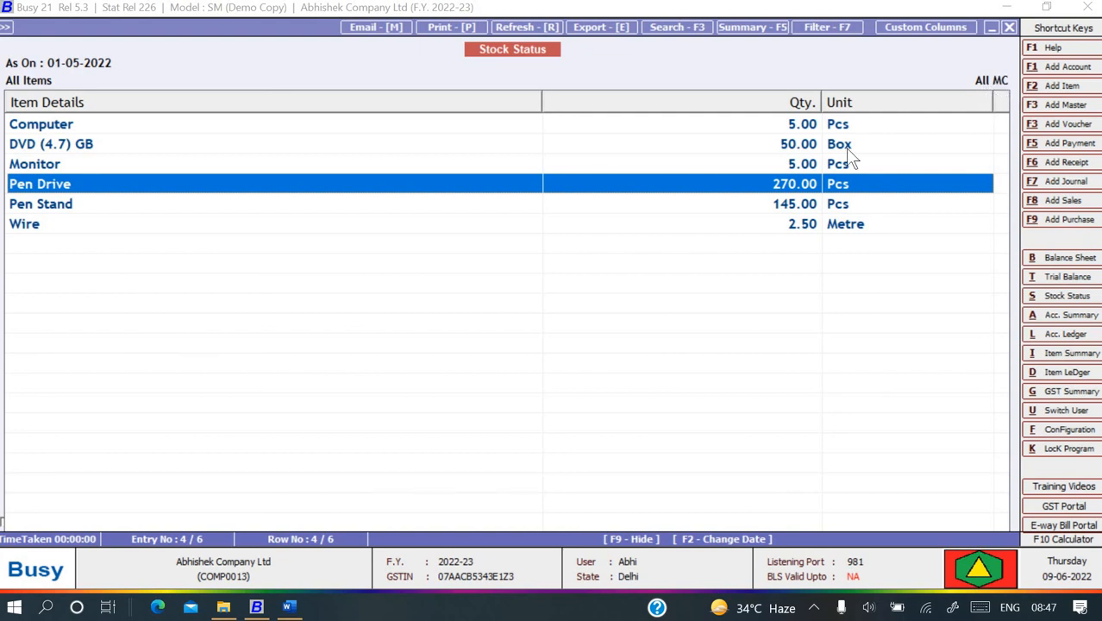
key(Escape)
key(Escape)
key(Escape)
key(Escape)
key(Escape)
key(Escape)
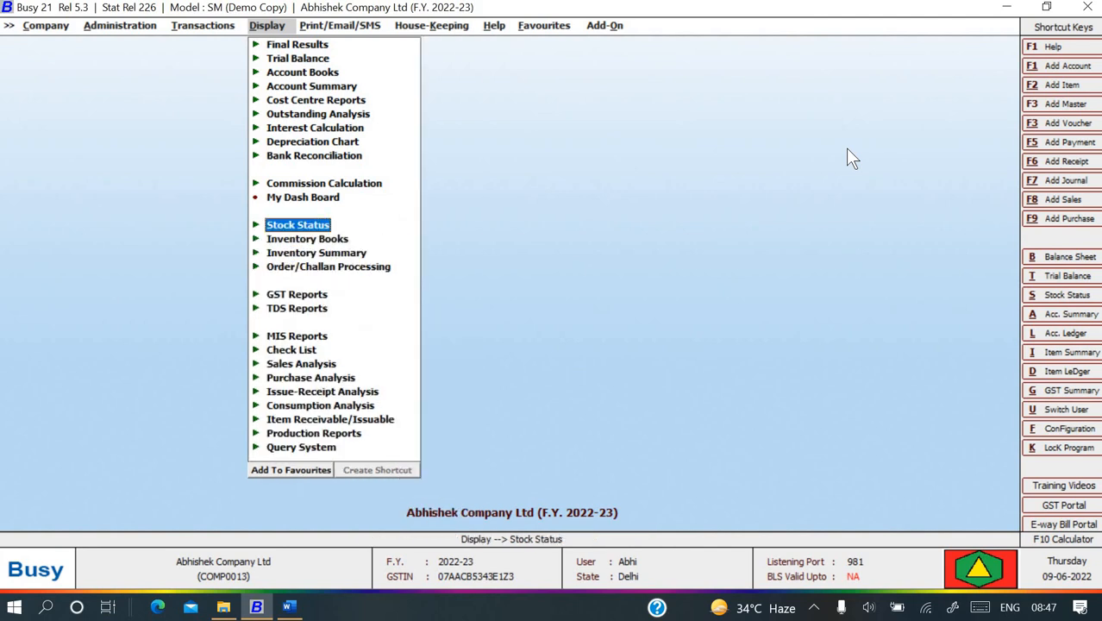
key(Down)
key(Down)
key(Down)
key(Down)
key(Down)
key(Down)
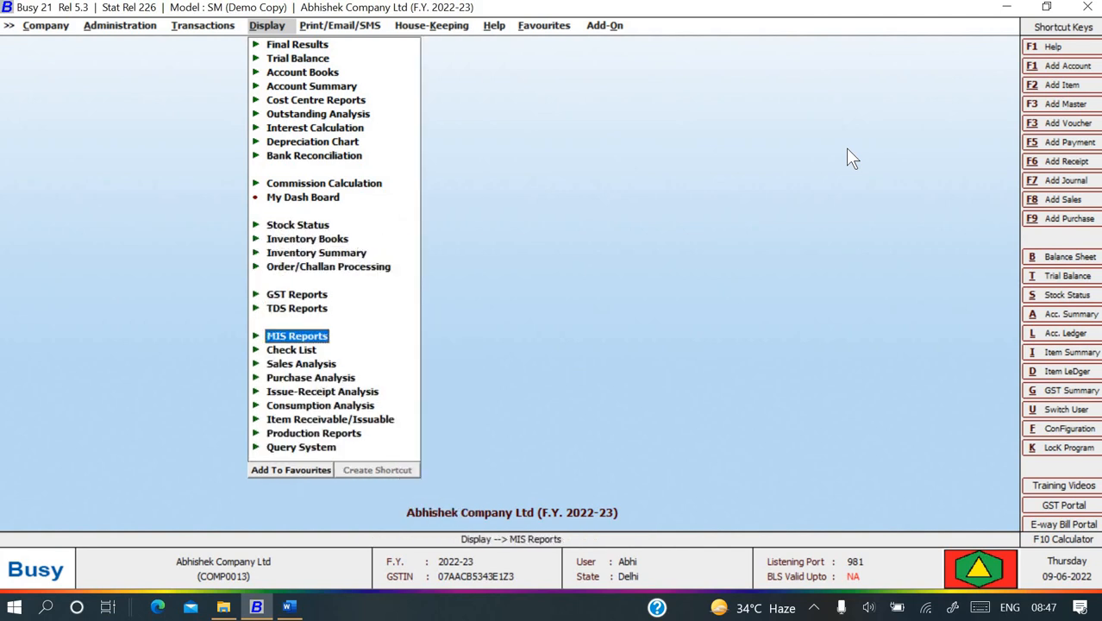
key(Return)
key(Escape)
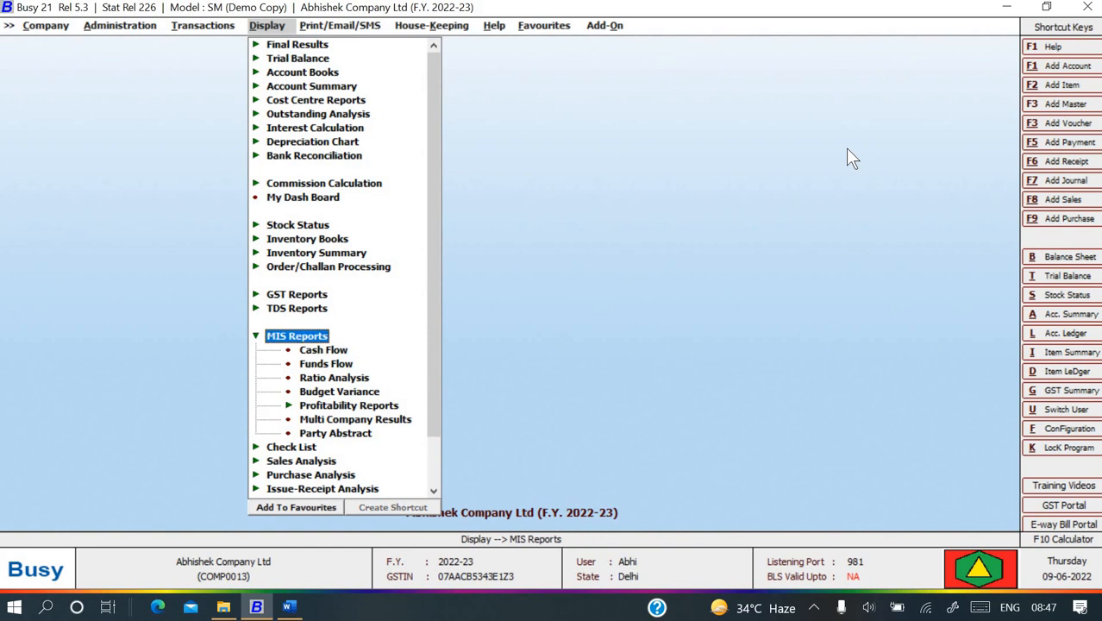
key(Escape)
Open the Item-wise report from the Consumption Analysis group
key(Down)
key(Down)
key(Down)
key(Down)
key(Down)
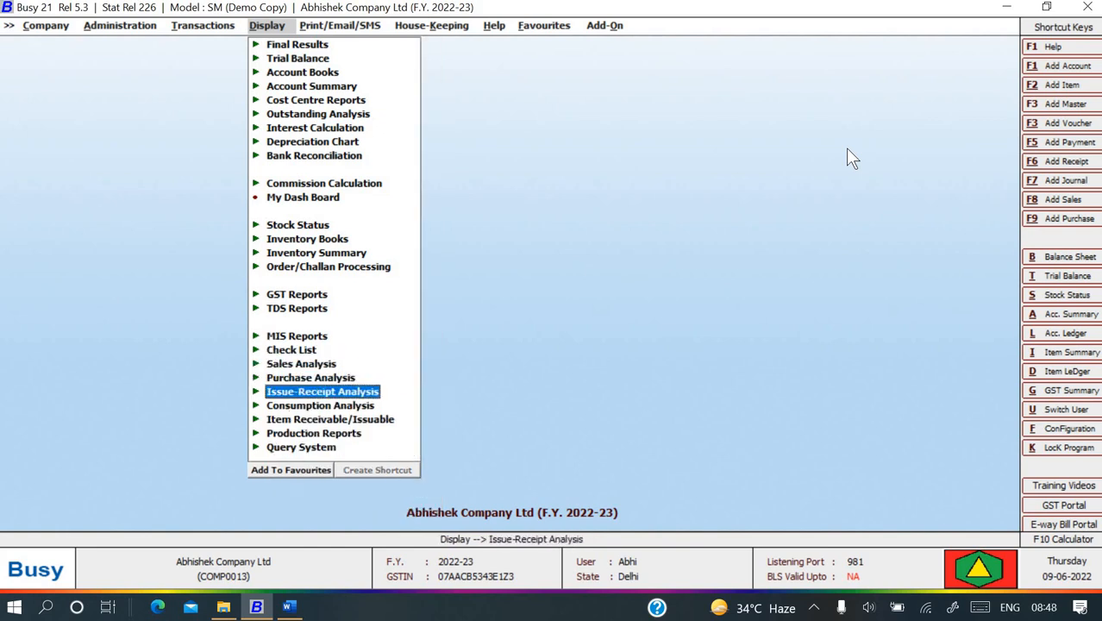
key(Return)
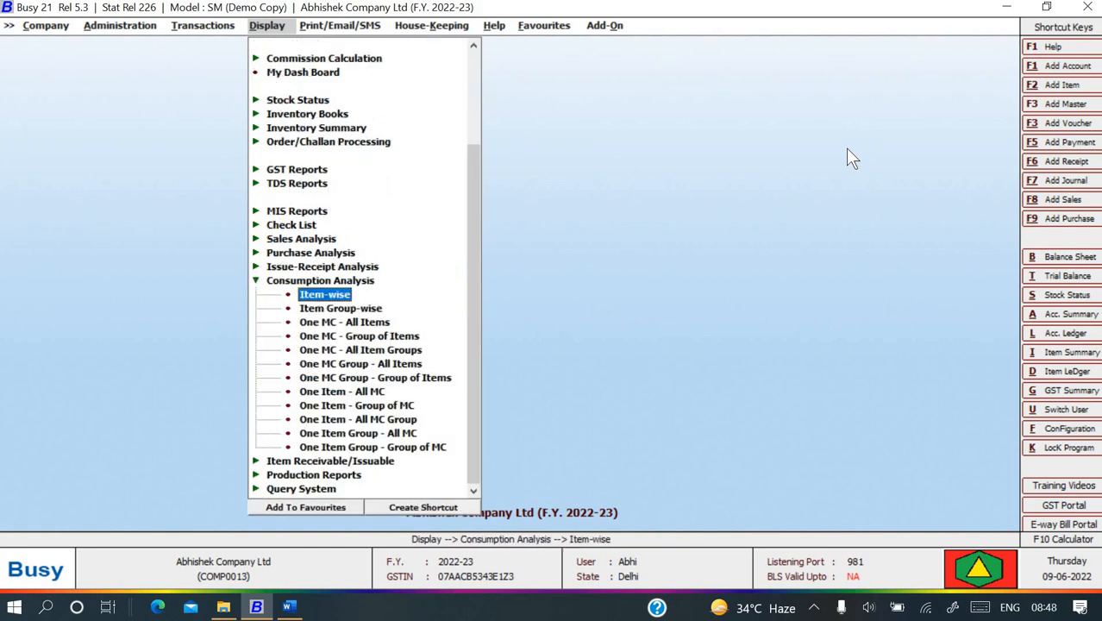
key(Return)
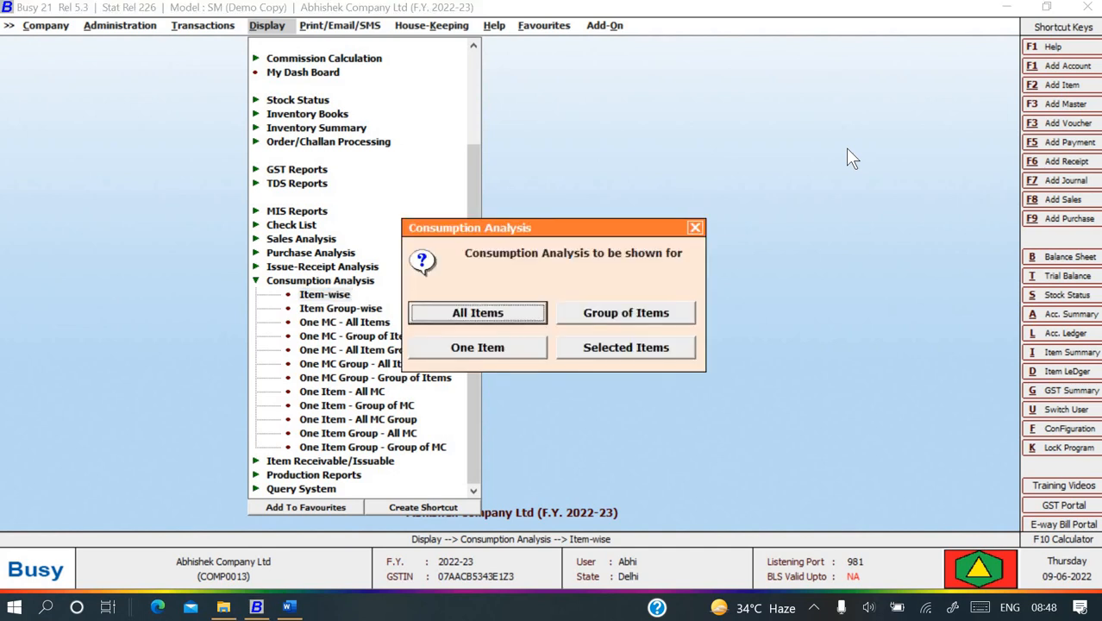
Restrict the consumption analysis to one item across all material centres
key(Return)
key(Return)
key(Right)
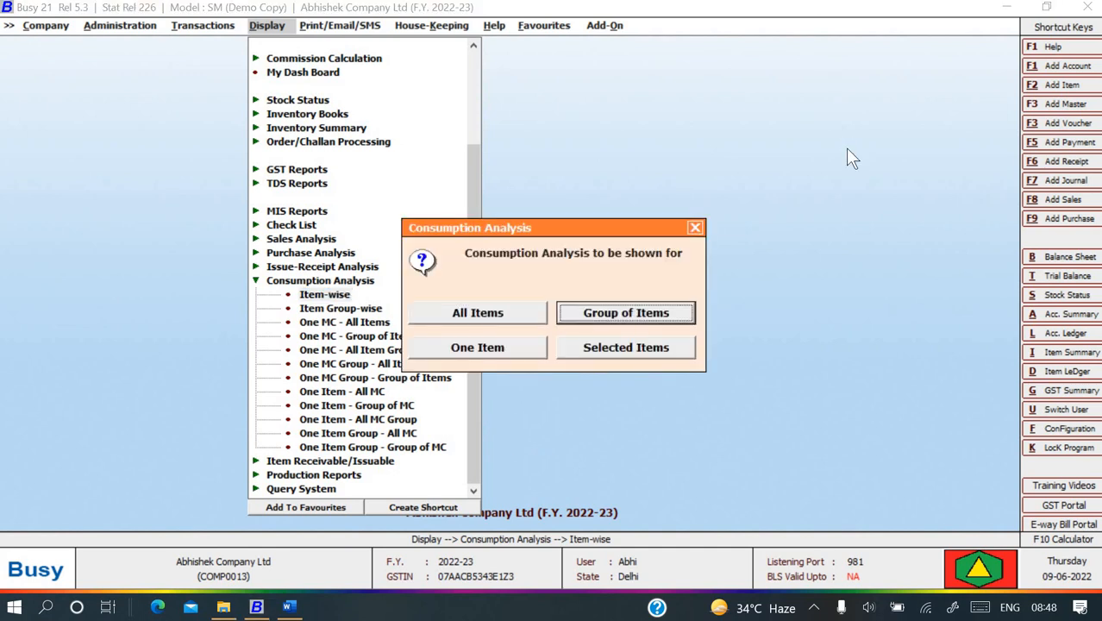
key(Right)
key(Right)
key(Left)
key(Return)
key(Return)
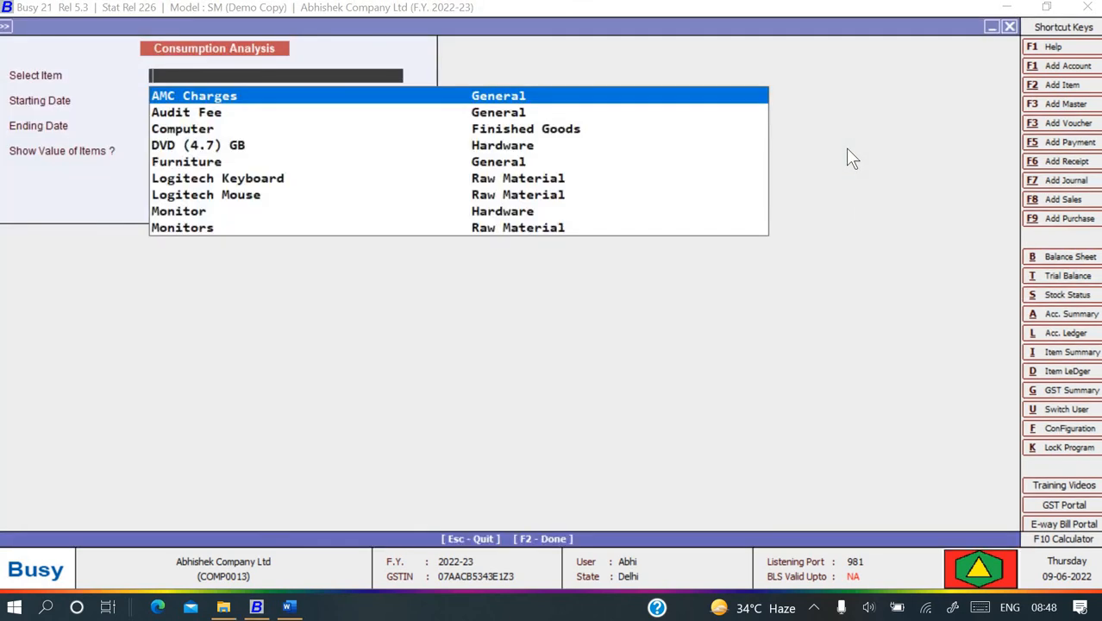
Display the consumption details of the item Computer from 1-4-2022 to 1-5-2022
key(Down)
key(Down)
key(Return)
key(Return)
key(Return)
key(Return)
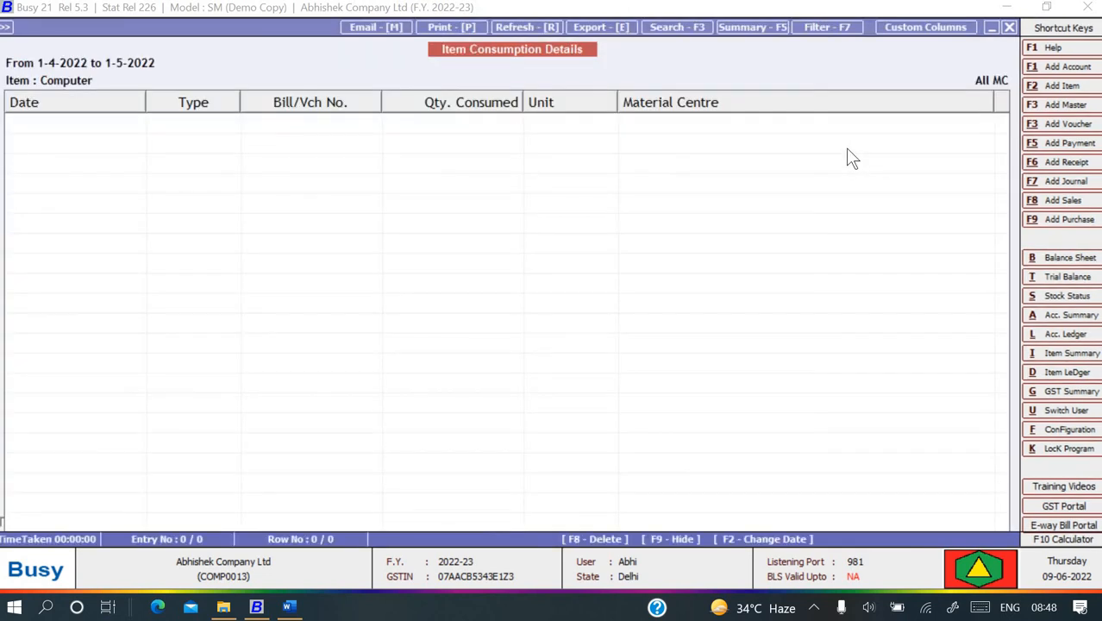
Close the Item Consumption Details report and leave the list of display reports
key(Escape)
key(Escape)
key(Escape)
key(Escape)
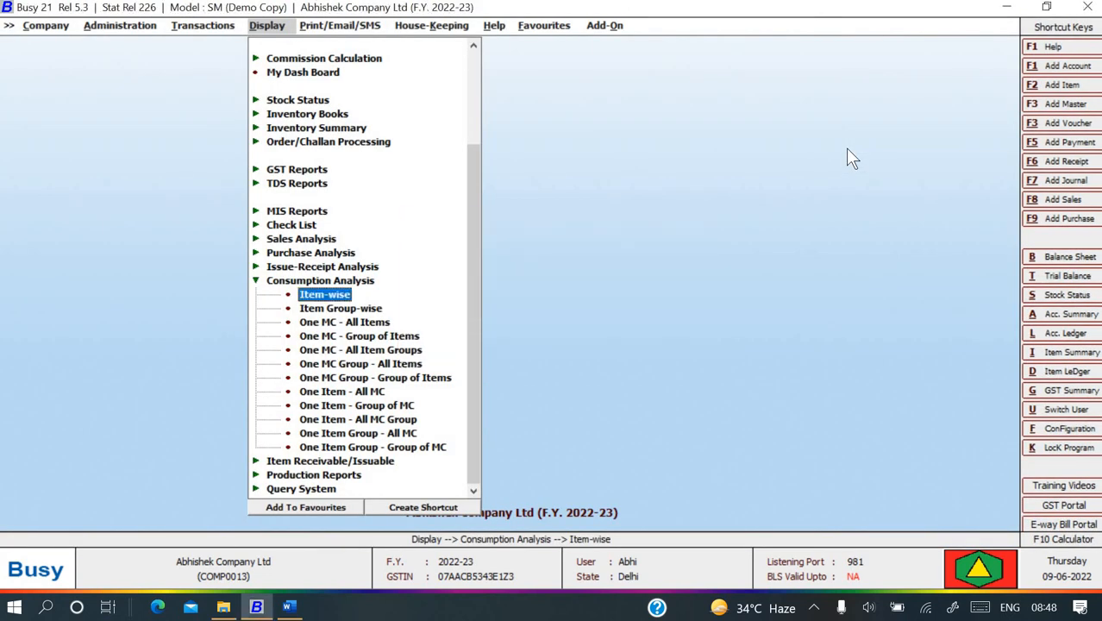
key(Down)
key(Down)
key(Down)
key(Down)
key(Down)
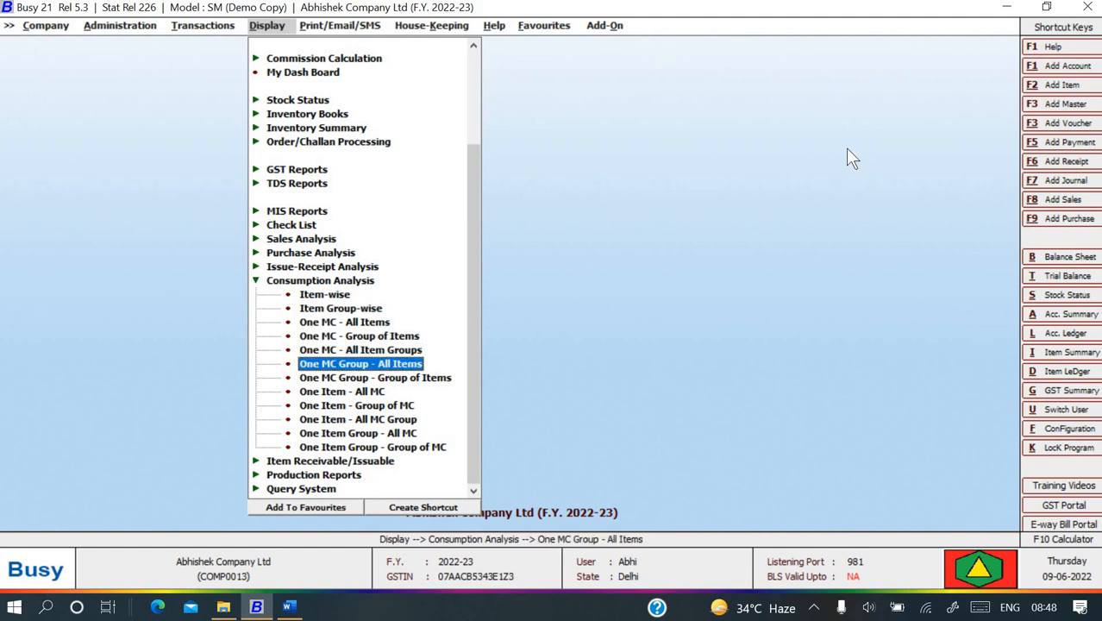
key(Escape)
key(Escape)
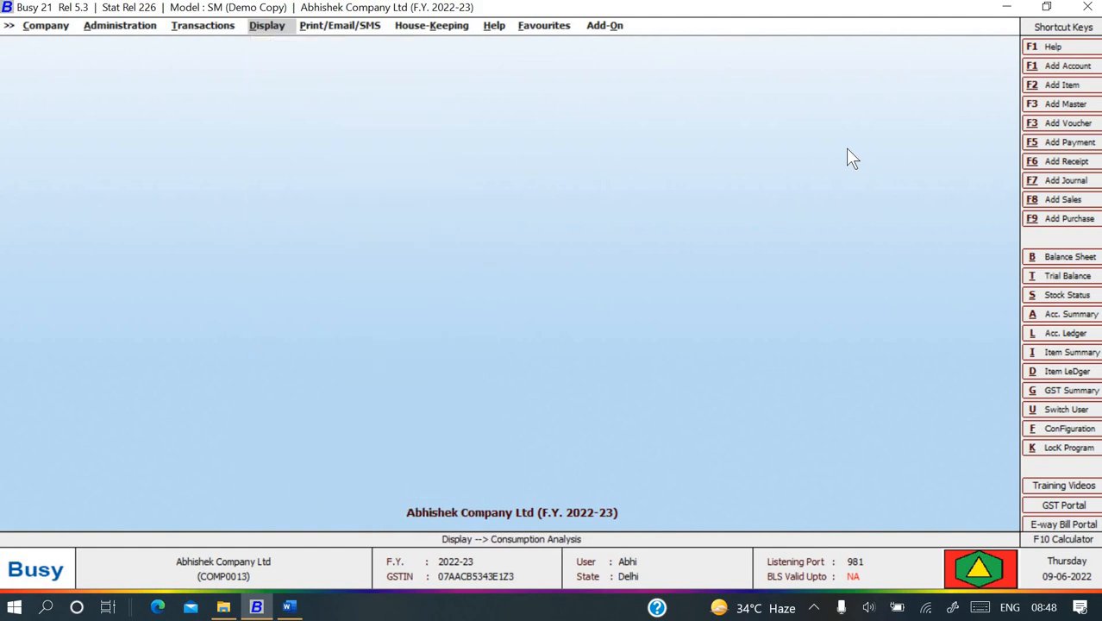
key(Left)
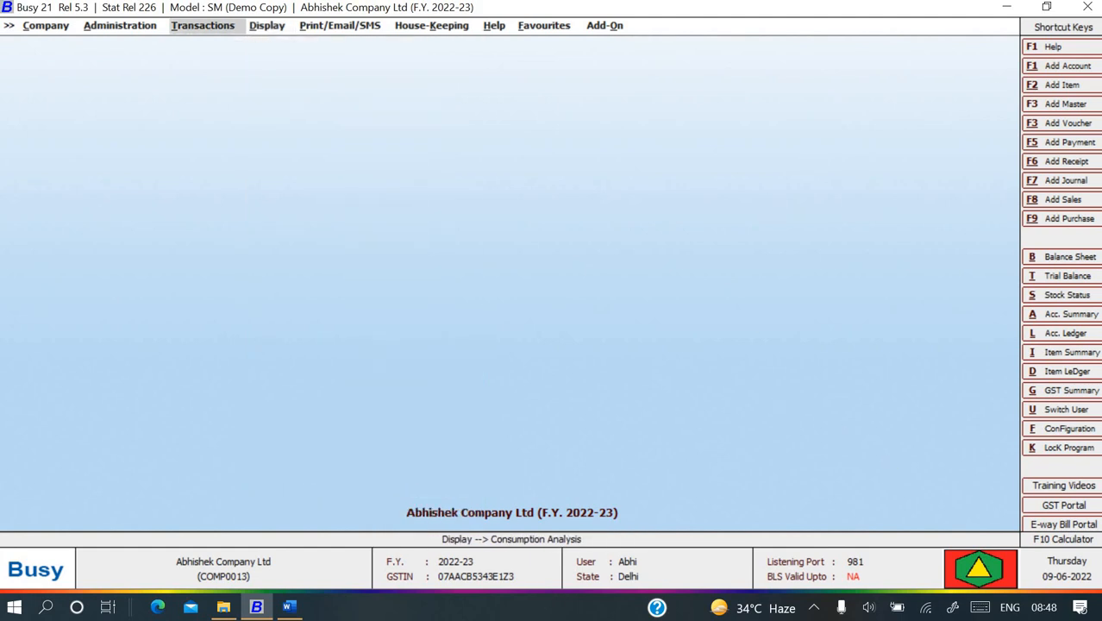
Switch to Word and read the Stock Journal example about the computer damaged by fire at the Noida godown
click(289, 605)
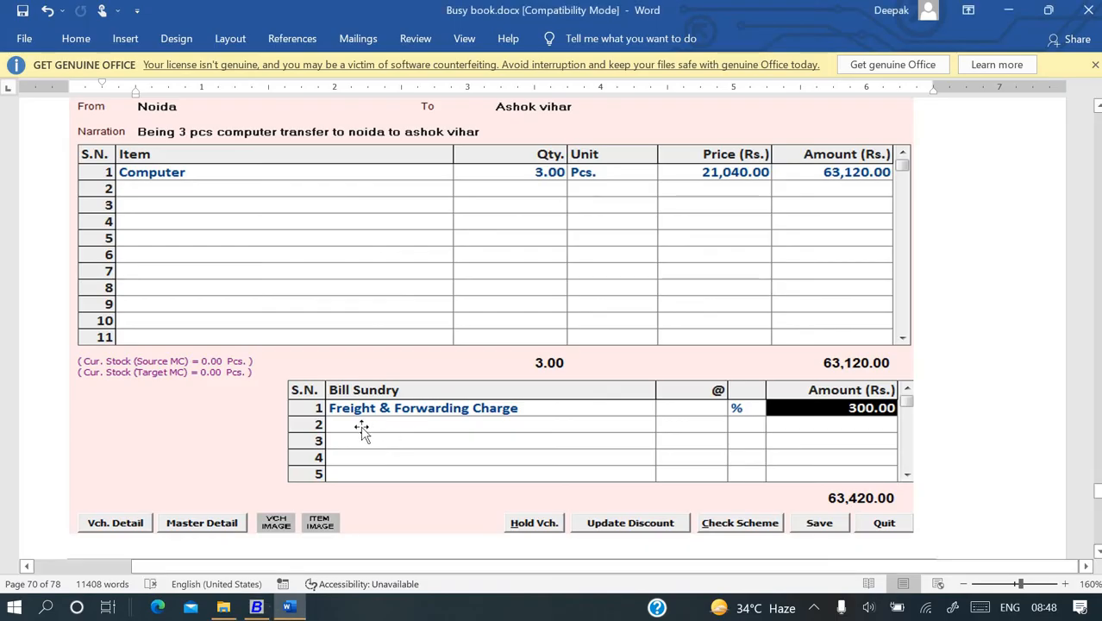
scroll(362, 429, down, 10)
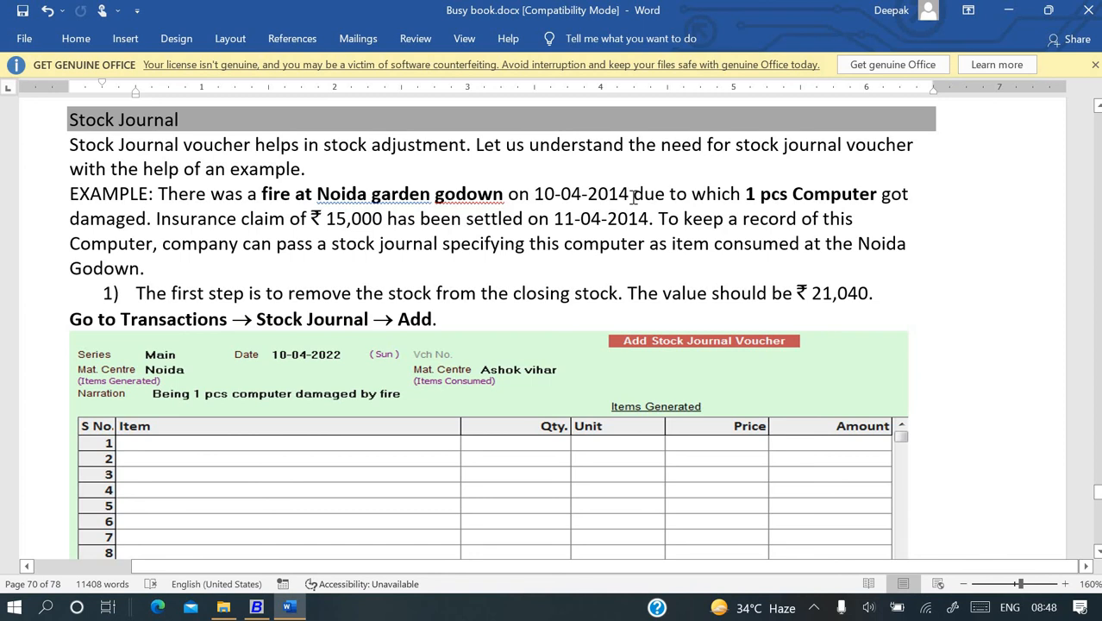
scroll(634, 196, down, 1)
scroll(634, 197, up, 2)
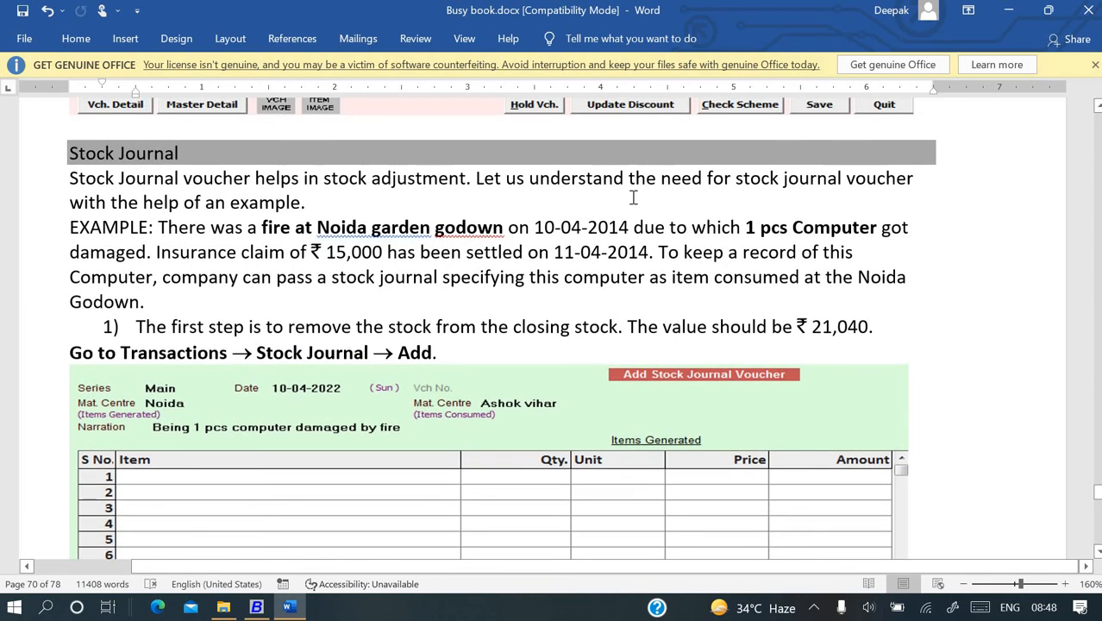
scroll(634, 196, down, 1)
click(575, 231)
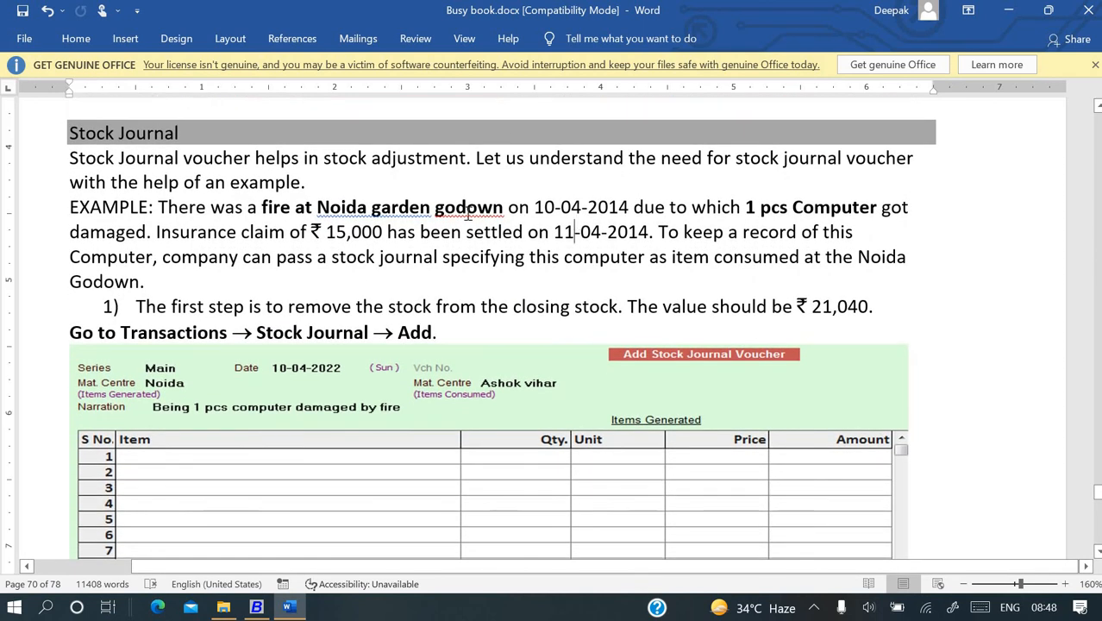
scroll(466, 212, up, 5)
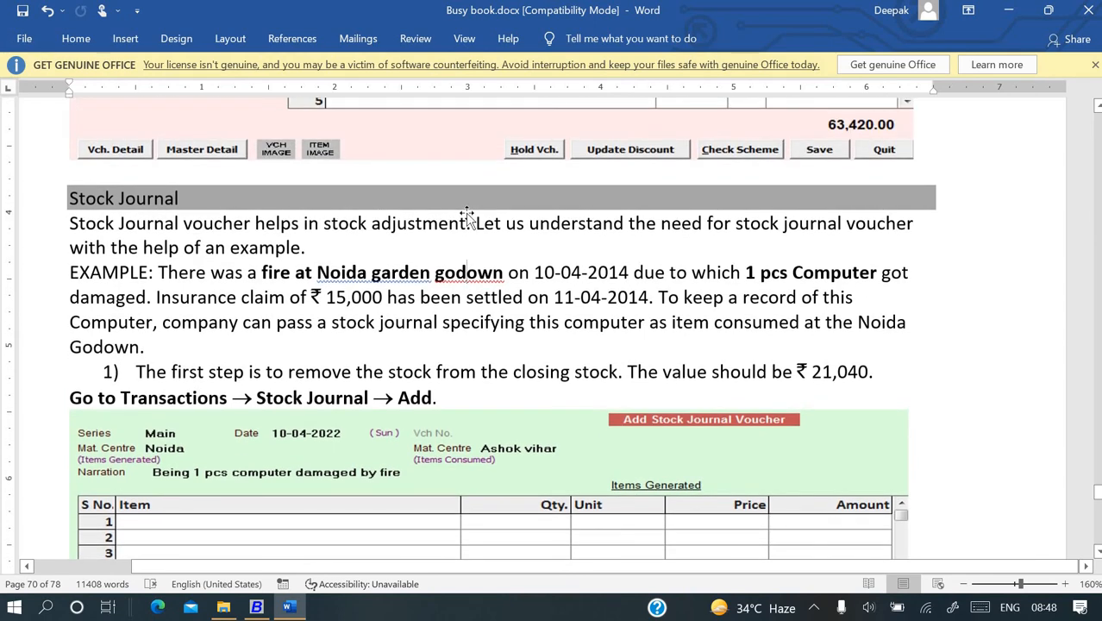